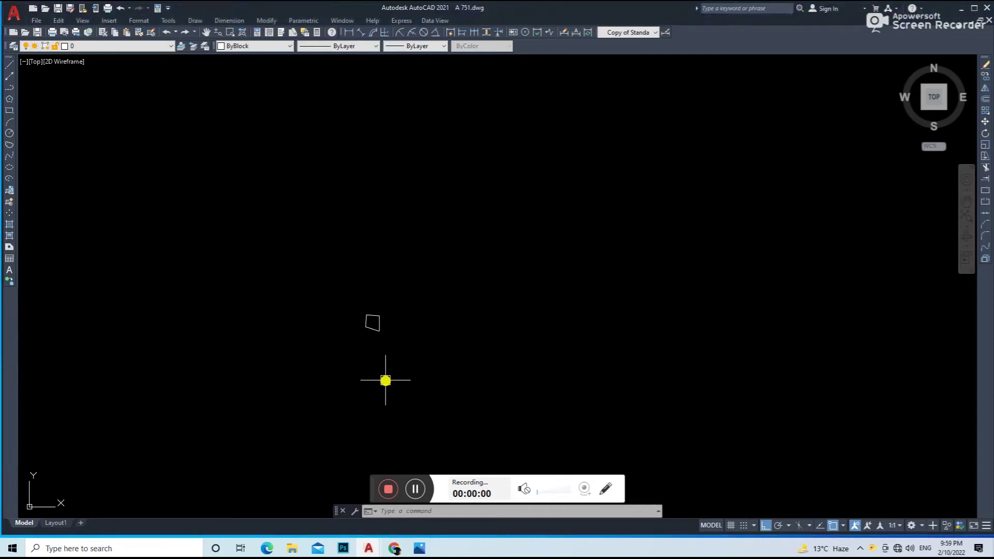
Step: Offset the plot's bottom edge 5' to make a parallel line below it
text(o)
key(Return)
text(5)
key(Return)
scroll(353, 293, up, 4)
click(357, 303)
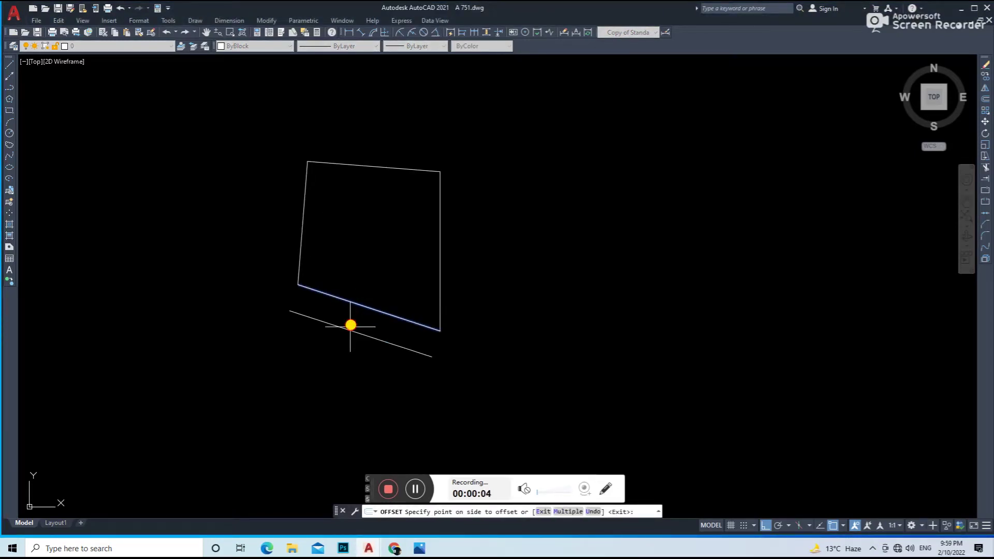
click(362, 326)
key(Return)
Step: Move the new parallel line slightly further down
text(m)
key(Return)
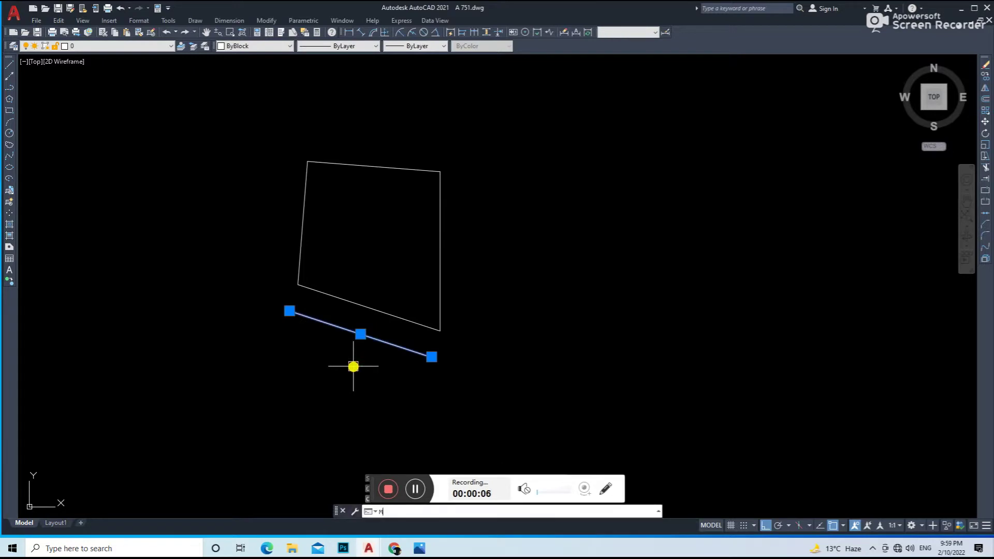
click(352, 357)
key(Return)
Step: Draw a vertical boundary on the right and extend both parallel lines to it
key(l)
key(Return)
click(497, 324)
click(497, 411)
key(Return)
key(e)
key(x)
key(Return)
click(424, 367)
click(432, 328)
key(Return)
Step: Draw a slanted cross line between the parallel lines and delete the vertical boundary
scroll(466, 329, up, 4)
text(l)
key(Return)
click(427, 353)
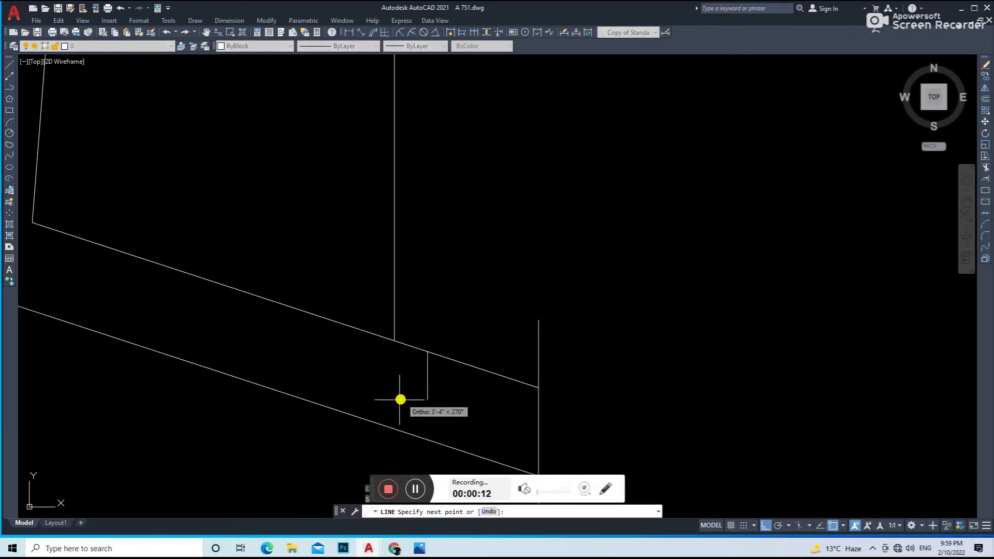
click(399, 434)
key(Return)
key(Delete)
scroll(461, 411, down, 2)
scroll(443, 424, up, 2)
Step: Offset the slanted cross line a small distance to both sides
text(o)
key(Return)
key(Return)
scroll(439, 414, up, 3)
click(422, 404)
click(404, 370)
Step: Draw a short segment across the offset cross lines
key(Return)
scroll(437, 358, down, 2)
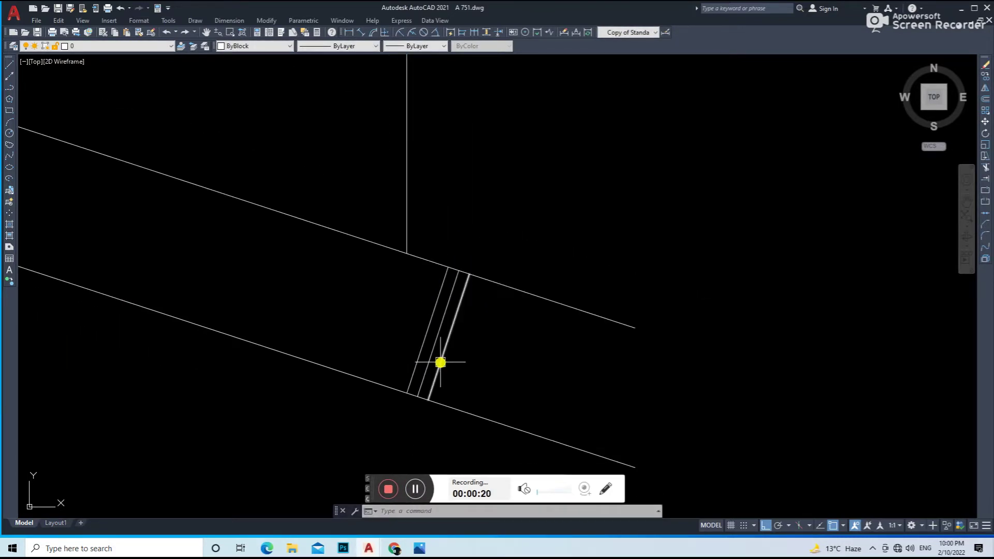
text(l)
key(Return)
scroll(427, 330, up, 3)
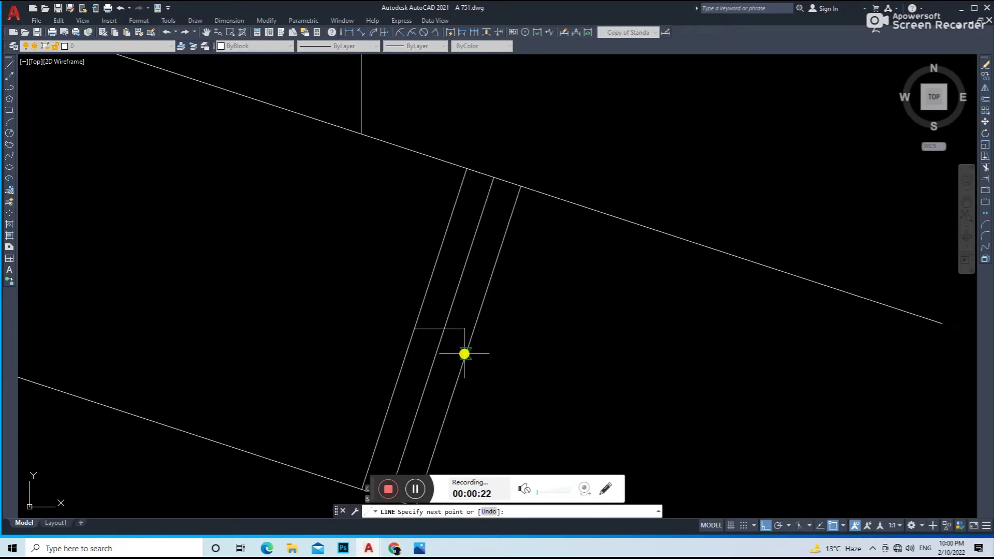
click(468, 347)
key(Return)
Step: Offset the short segment into copies above and below it
text(o)
key(Return)
key(Return)
click(455, 341)
click(443, 338)
click(432, 300)
key(Escape)
text(l)
Step: Trim away the middle of the cross line and the leftover jog stub
key(Return)
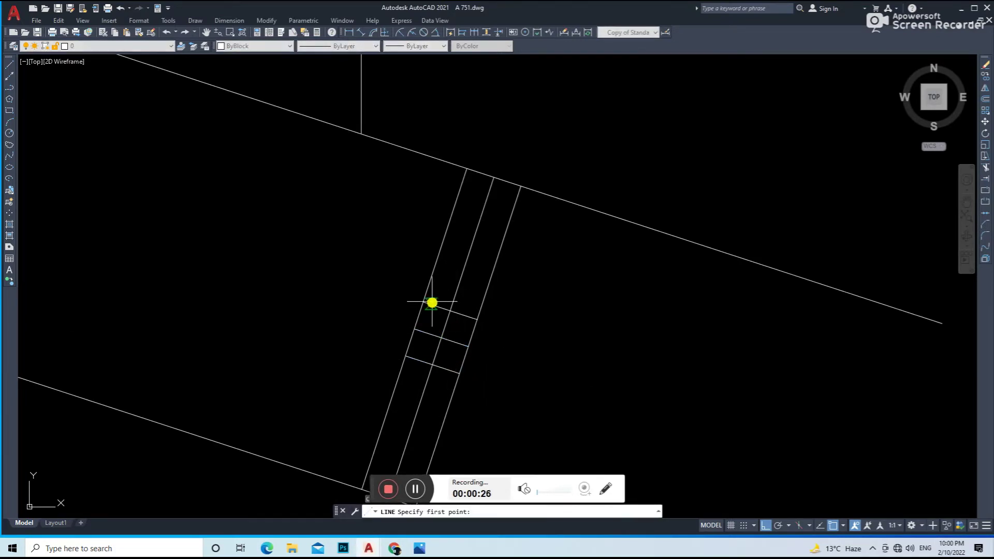
Step: Draw the zigzag's diagonal stroke and delete the guide lines
click(459, 373)
key(Escape)
click(455, 391)
key(Delete)
click(397, 384)
key(Delete)
text(tr)
key(Return)
click(419, 360)
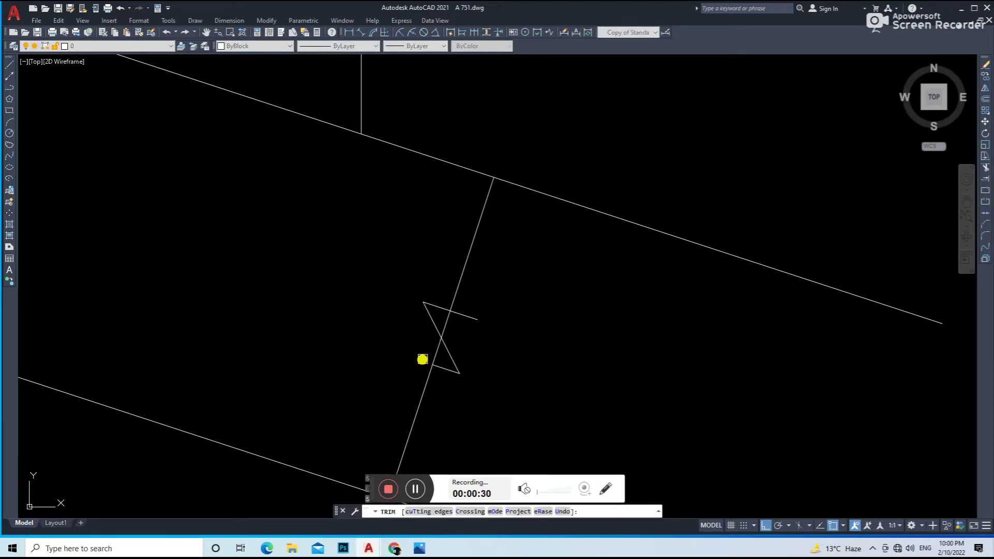
click(452, 324)
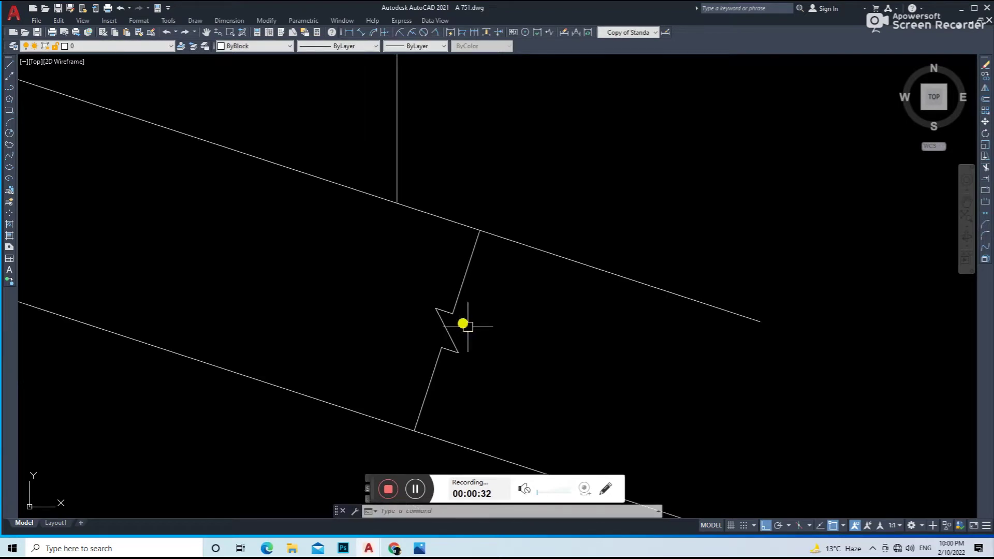
scroll(464, 324, down, 2)
key(Escape)
Step: Extend the jog line from its top end past the strip's upper edge
text(l)
key(Return)
click(478, 243)
click(486, 282)
key(Escape)
click(498, 243)
Step: Add a short horizontal guide segment at the bottom of the zigzag
text(l)
key(Return)
click(412, 415)
text(ex)
key(Return)
key(Escape)
click(441, 416)
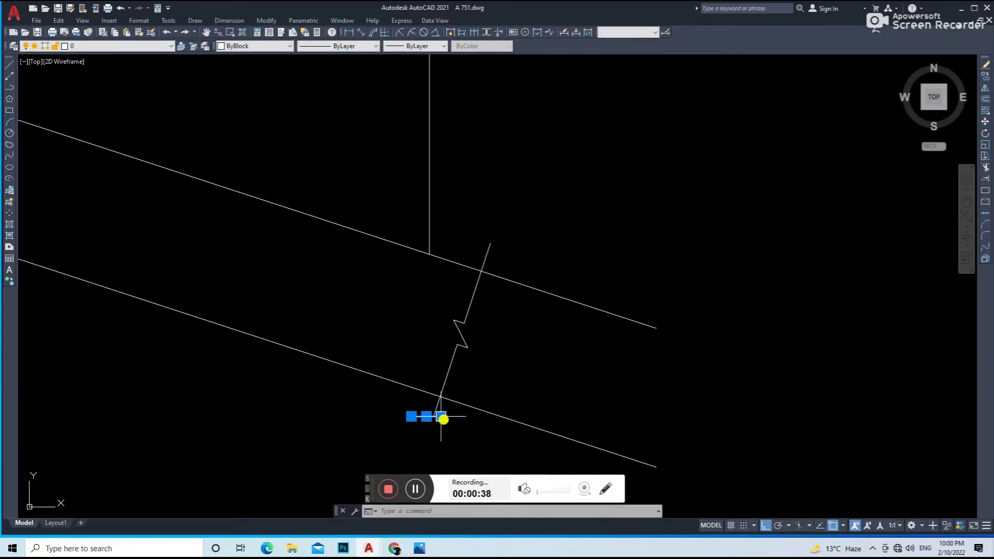
Step: Move the zigzag break line to the strip's right end and trim the line ends beyond it
drag(497, 323, 432, 384)
key(m)
key(Return)
click(479, 271)
scroll(565, 283, down, 2)
text(tr)
key(Return)
click(568, 283)
click(539, 372)
key(Escape)
Step: Extend both strip lines at the left end to a temporary vertical line, then remove it
middle_drag(420, 379, 611, 388)
key(l)
key(Return)
click(287, 243)
click(246, 296)
text(ex)
key(Return)
click(320, 253)
click(355, 178)
click(275, 185)
click(210, 198)
Step: Copy the break line to the strip's left end
scroll(712, 307, up, 2)
click(711, 307)
click(629, 368)
text(co)
key(Return)
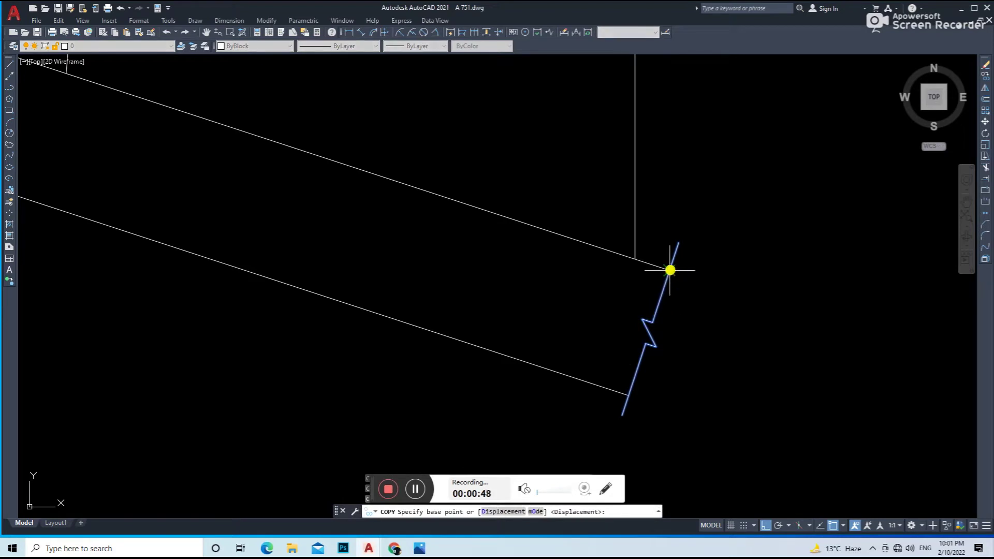
click(670, 268)
scroll(466, 292, down, 4)
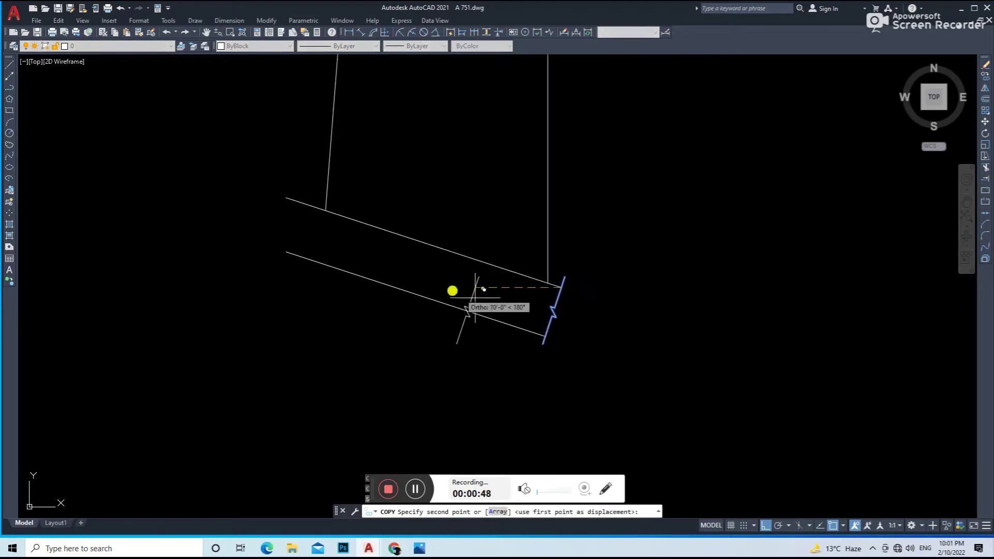
click(313, 206)
scroll(310, 212, up, 4)
key(Return)
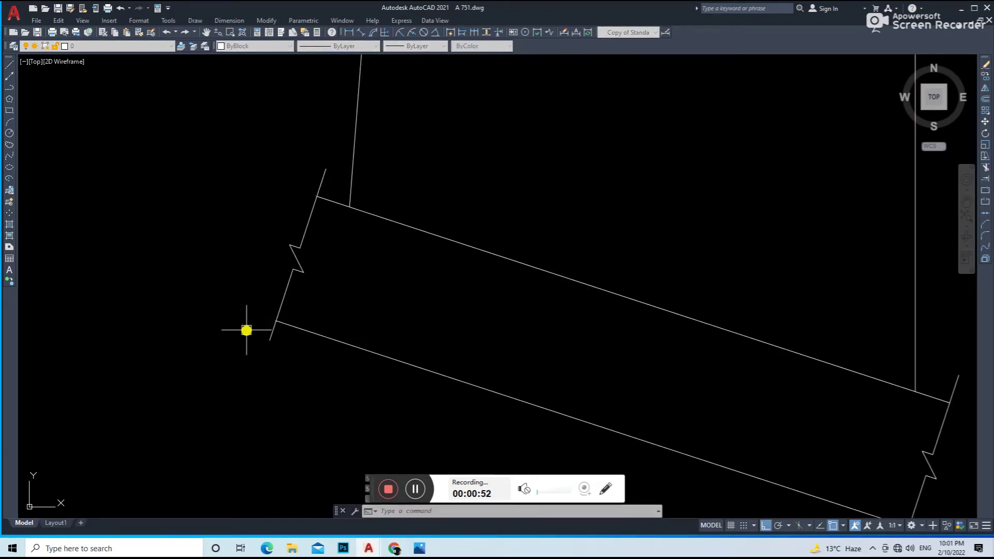
scroll(284, 311, down, 4)
middle_drag(389, 298, 382, 348)
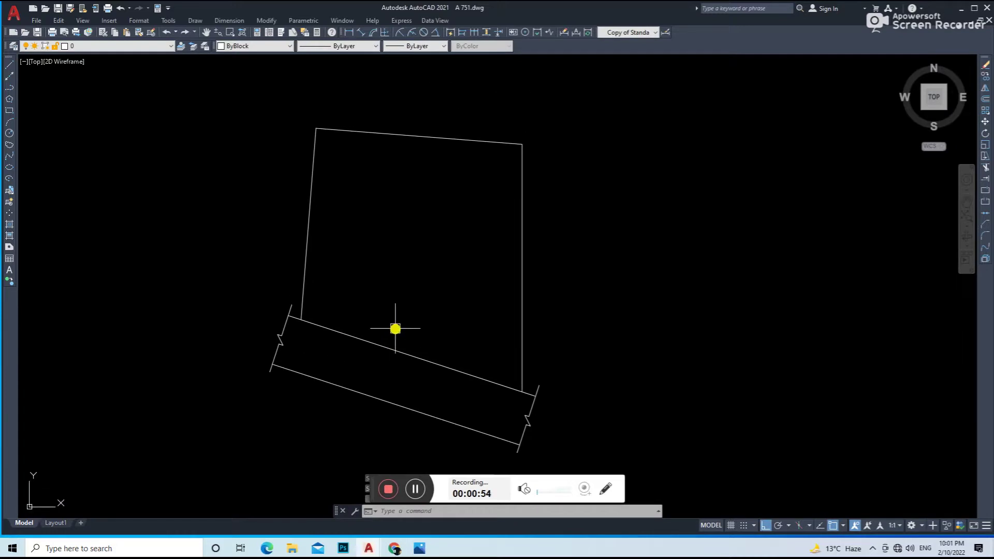
Step: Offset the plot's left, bottom and right edges inward to form the inner wall lines
text(o)
key(Return)
key(Return)
click(306, 273)
click(338, 330)
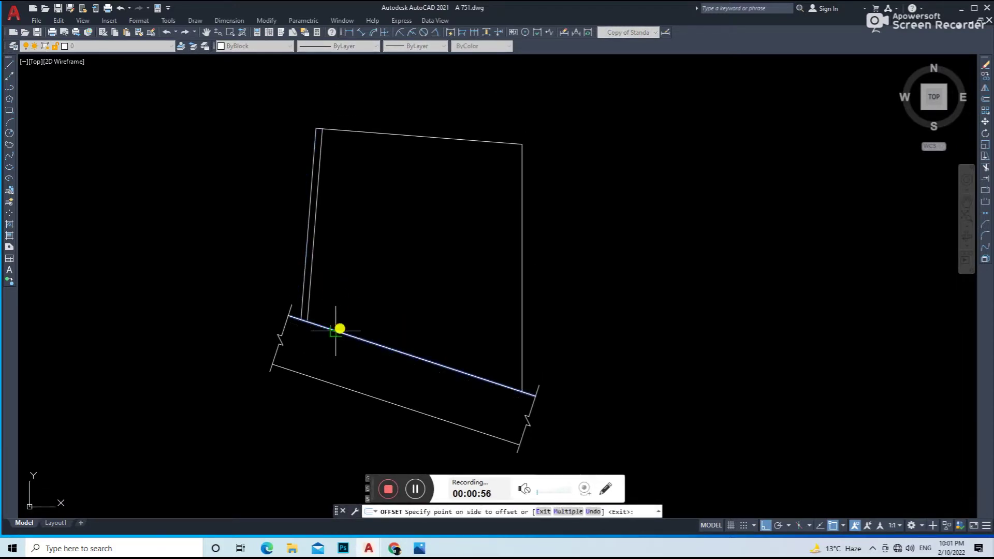
click(521, 239)
click(482, 244)
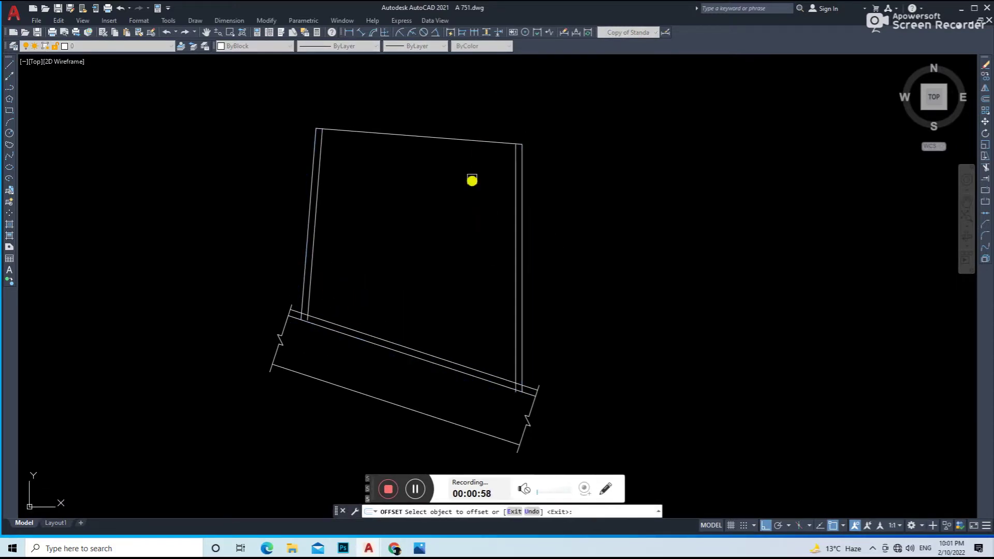
key(Escape)
Step: Fillet the inner top-left and bottom-left corners closed
text(f)
key(Return)
scroll(337, 167, up, 4)
click(313, 146)
click(349, 105)
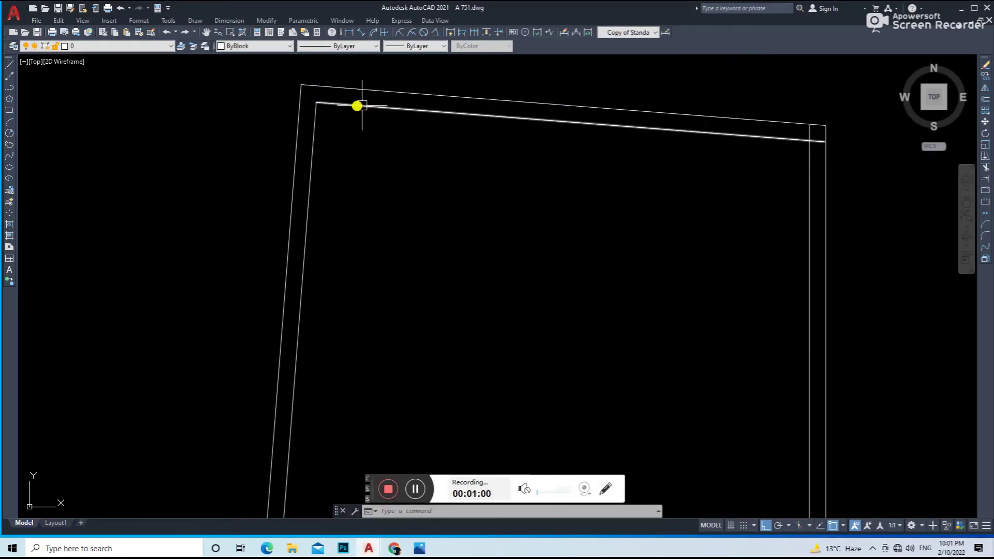
scroll(763, 219, down, 5)
scroll(763, 295, up, 5)
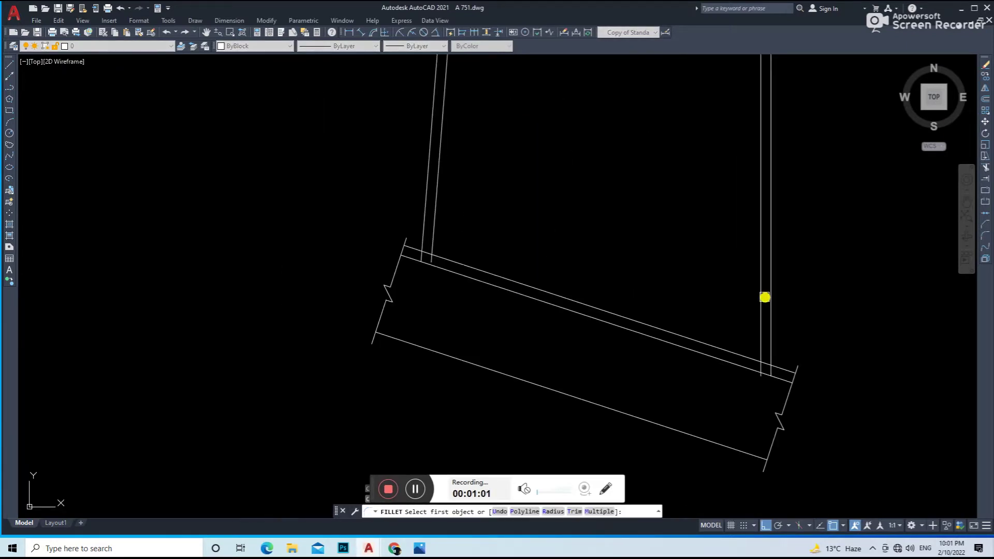
click(446, 221)
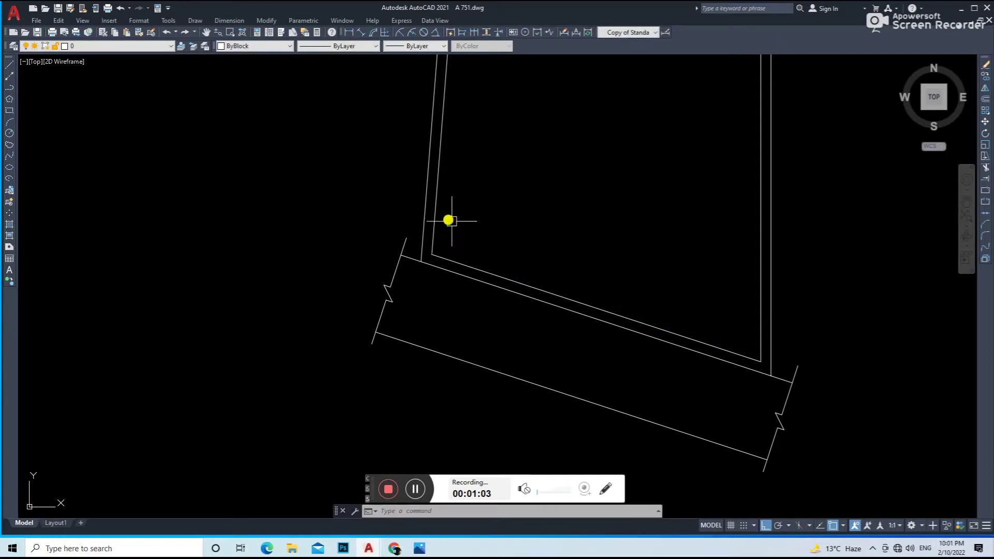
scroll(526, 389, down, 4)
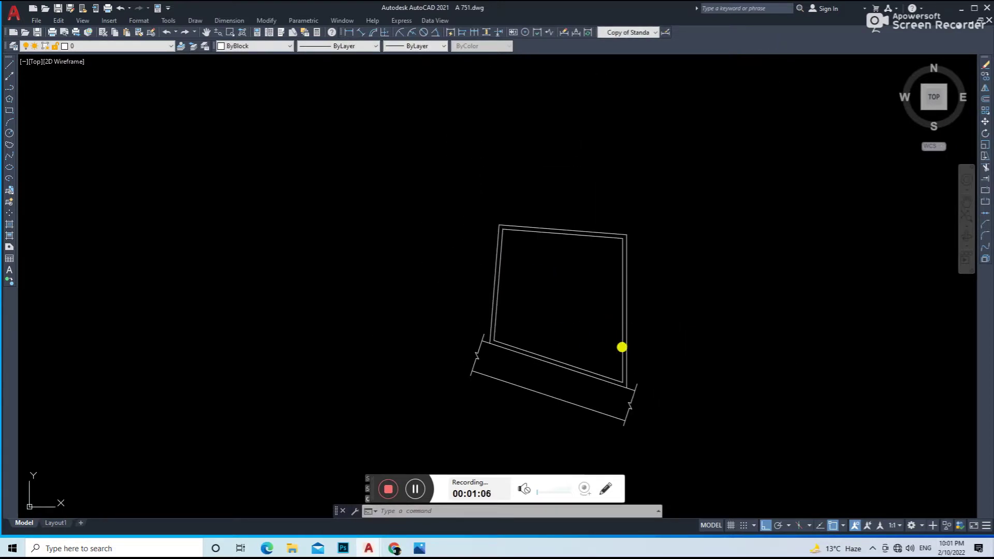
scroll(621, 346, up, 3)
Step: Offset the inner right wall line 9' leftward twice, creating two parallel vertical lines
text(o)
key(Return)
text(9)
click(630, 357)
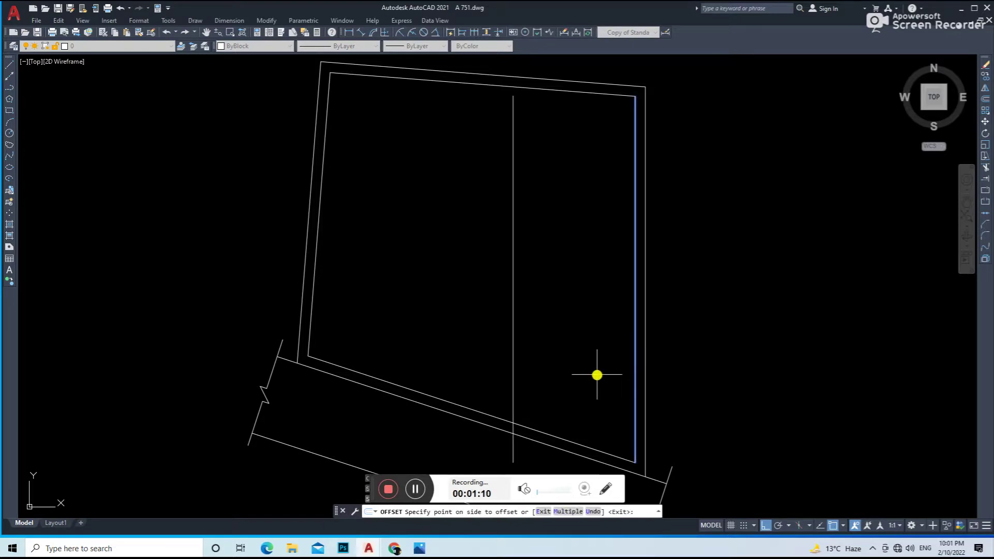
key(Escape)
key(Return)
text(7.5')
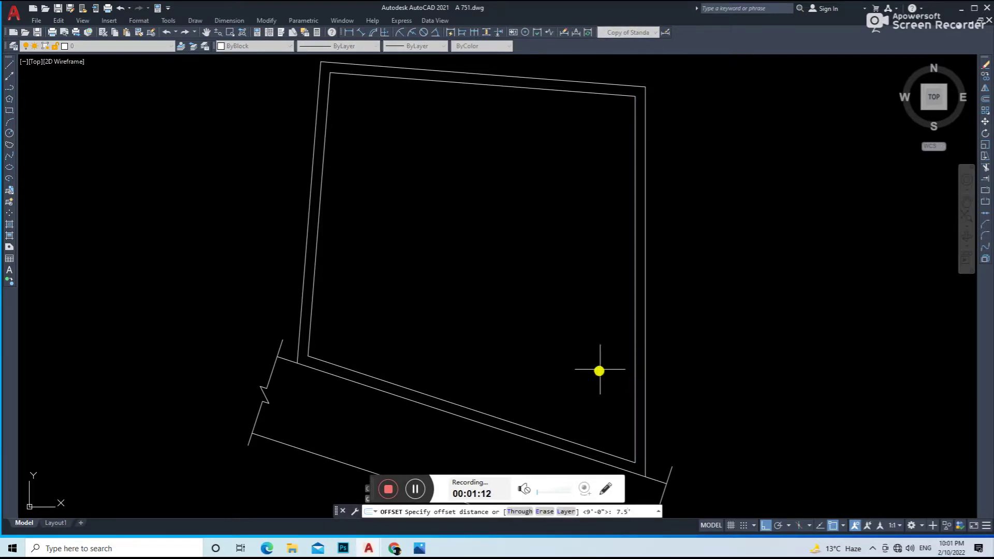
key(Return)
click(634, 357)
click(567, 373)
key(Return)
Step: Trim the vertical lines' lower ends and the diagonal pieces to their right
key(Return)
key(Return)
click(533, 364)
scroll(525, 379, up, 5)
click(528, 381)
text(T)
key(Return)
mouse_move(509, 399)
mouse_down()
mouse_move(555, 390)
mouse_move(574, 325)
mouse_up()
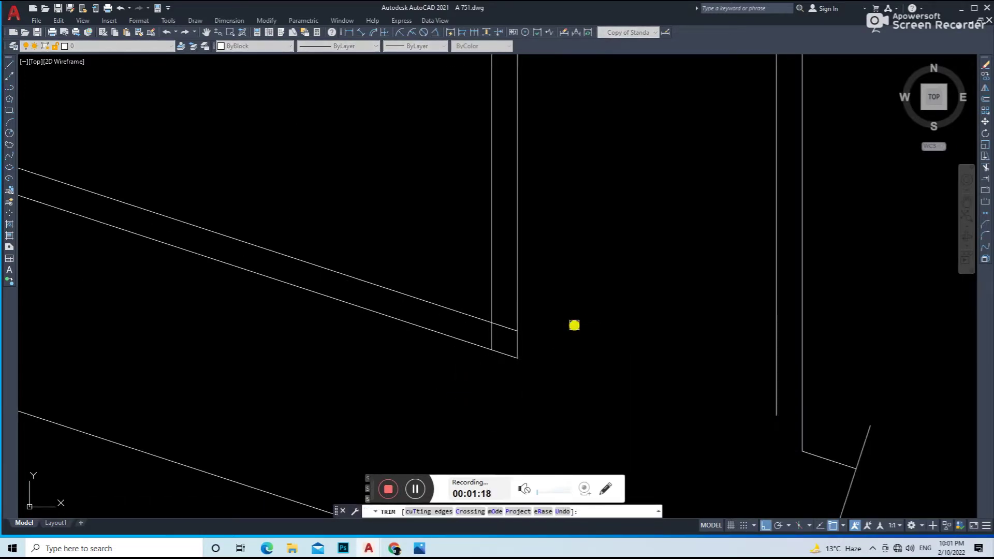
key(ctrl+z)
key(ctrl+z)
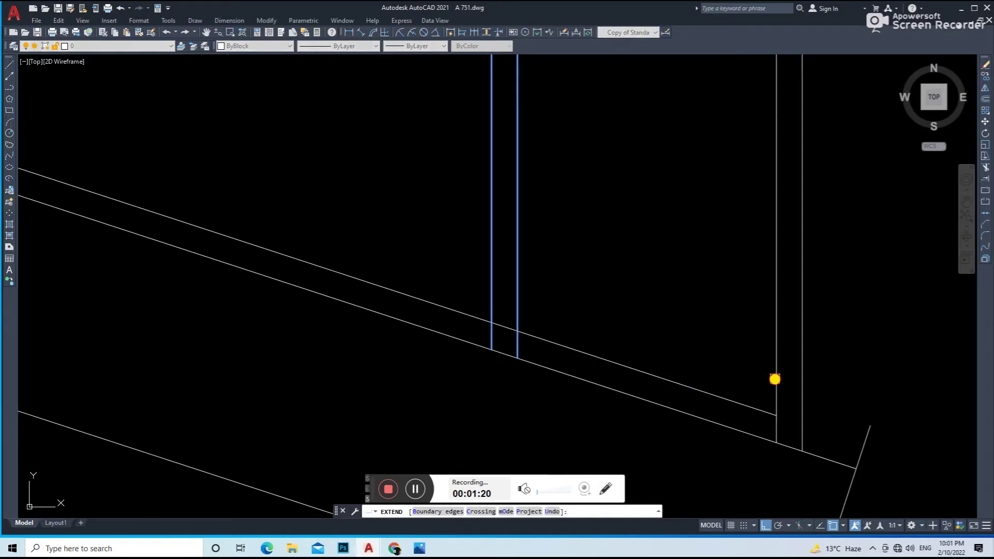
text(tr)
key(Return)
drag(688, 428, 585, 350)
scroll(518, 331, up, 5)
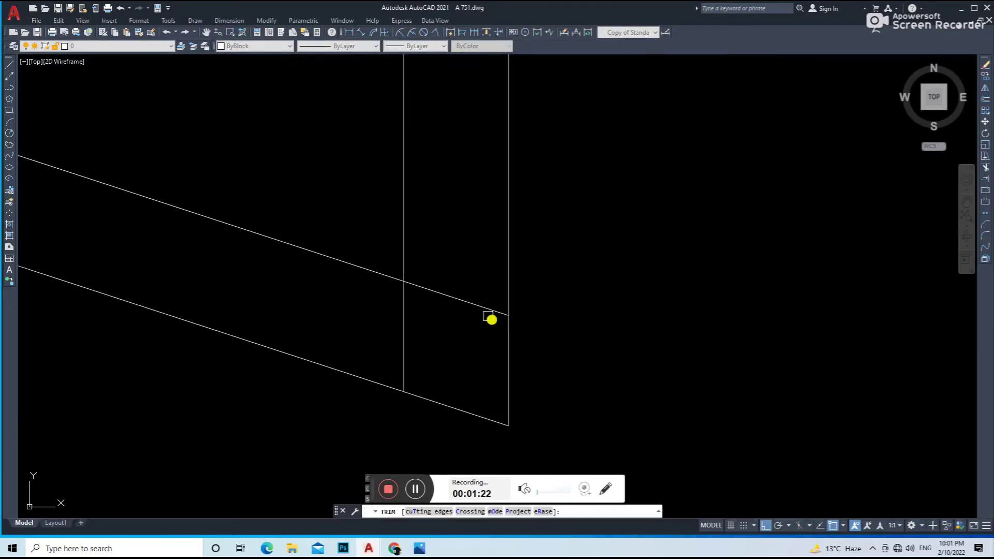
click(410, 330)
scroll(450, 352, down, 4)
key(Return)
text(l)
key(Return)
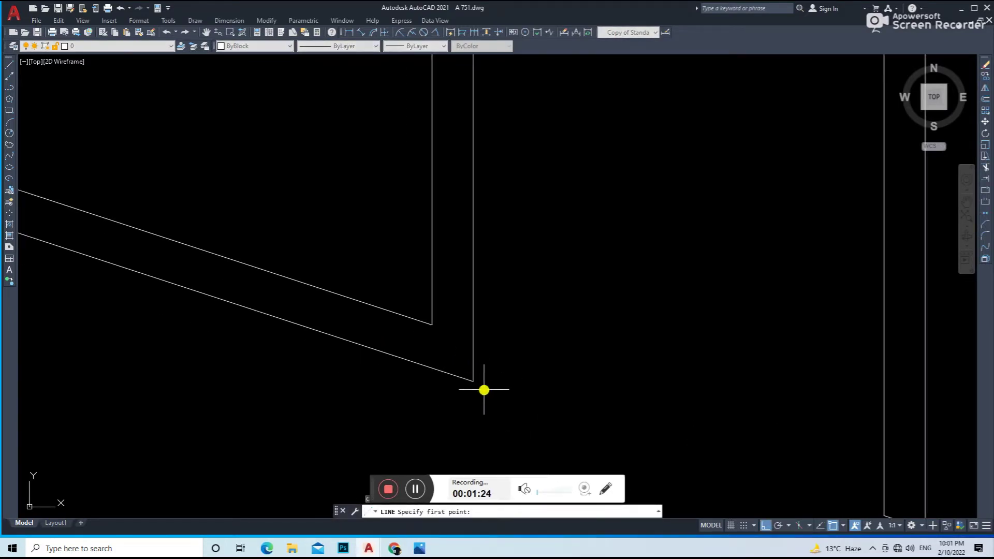
Step: Draw a horizontal line from the diagonal's end and trim it at the left vertical
click(472, 383)
middle_drag(690, 382, 579, 381)
click(844, 384)
key(Return)
text(tr)
key(Return)
click(775, 389)
click(832, 382)
key(Return)
scroll(671, 389, down, 4)
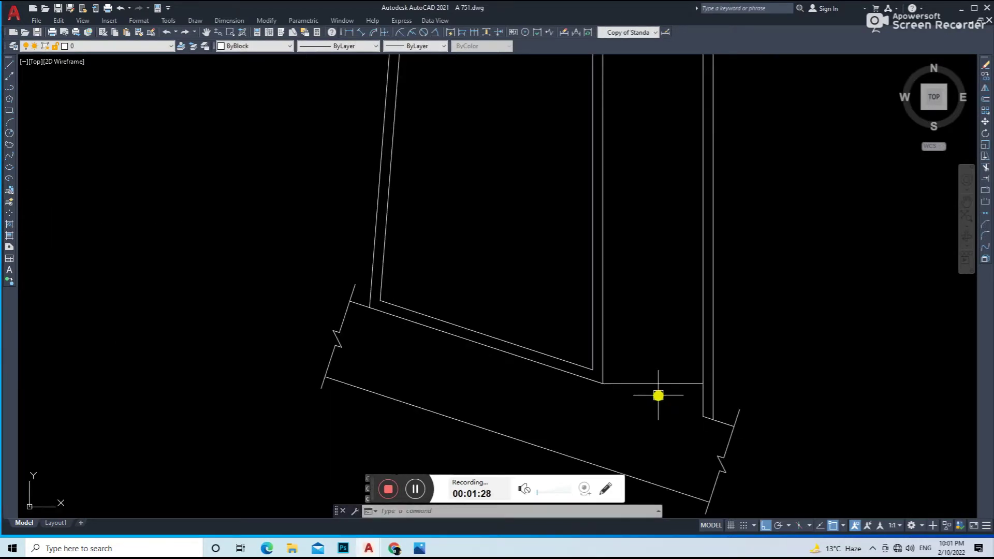
Step: Offset a copy above the horizontal line, move it higher, and delete the bottom line
text(o)
key(Return)
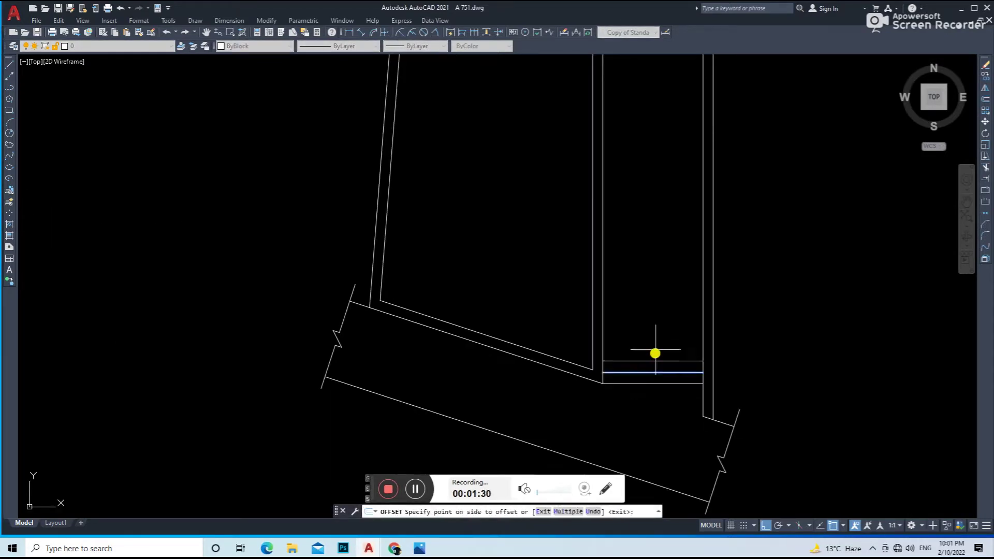
click(656, 354)
key(Return)
click(641, 364)
scroll(643, 377, up, 3)
text(m)
key(Return)
click(651, 346)
click(652, 328)
click(650, 402)
key(Delete)
Step: Offset the tread line repeatedly at distance 10 to fill the strip with stair treads
text(o)
key(Return)
text(10)
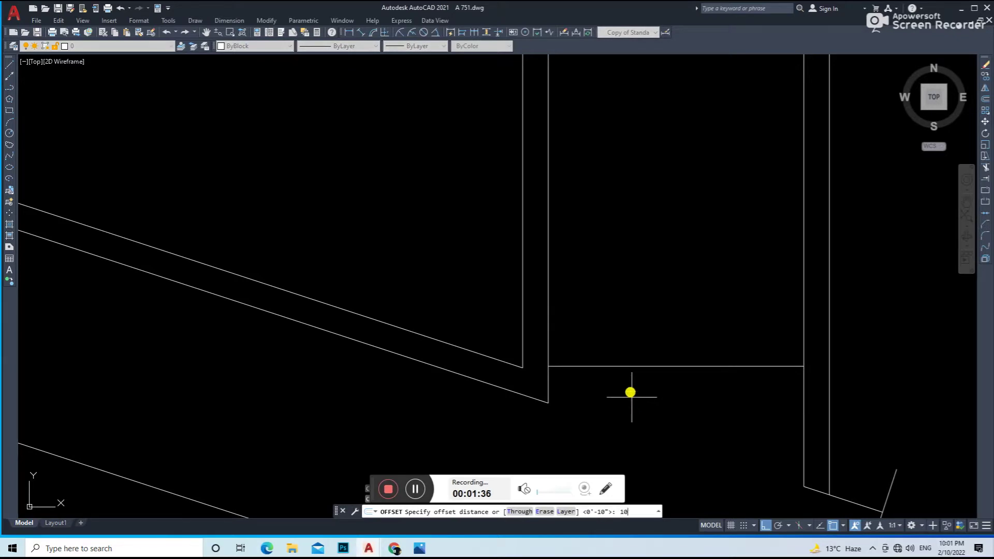
click(629, 336)
click(635, 309)
click(654, 261)
click(643, 281)
click(644, 257)
click(644, 253)
click(650, 224)
click(665, 196)
click(688, 162)
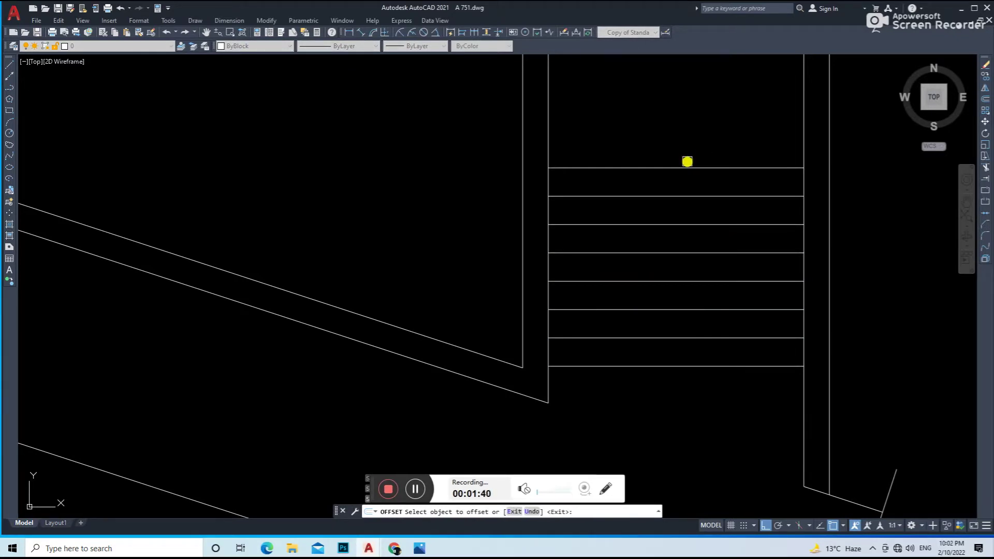
click(681, 139)
click(690, 123)
click(697, 95)
scroll(712, 208, down, 3)
scroll(712, 270, up, 1)
Step: Offset the top stair line 3.5' to form the landing line, plus another copy above
key(Return)
key(Return)
text(3.5')
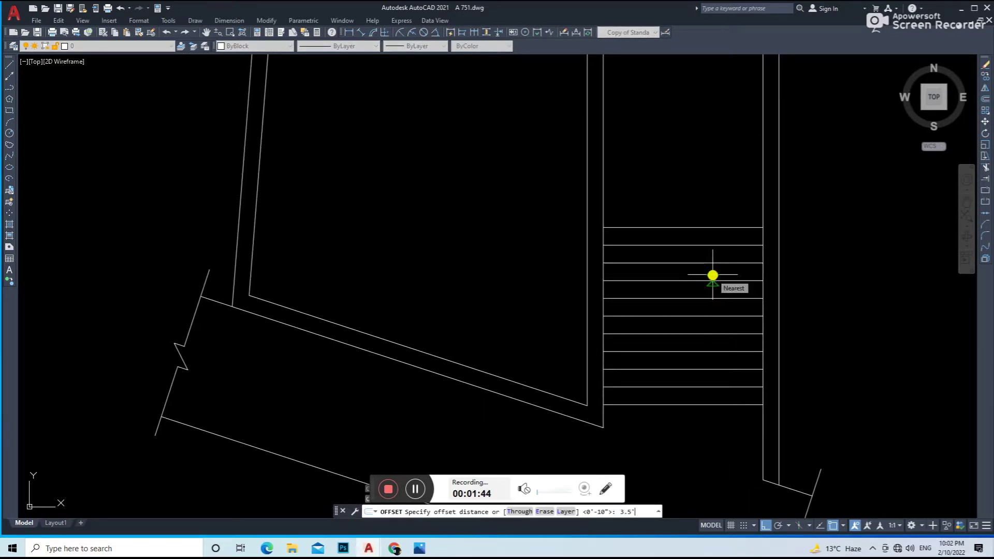
key(Return)
click(663, 228)
click(670, 200)
key(Escape)
scroll(756, 281, down, 3)
scroll(685, 252, up, 3)
key(Return)
click(671, 264)
click(670, 239)
key(Escape)
Step: Trim away the extra vertical line piece near the stairs
text(TR)
key(Return)
scroll(555, 257, up, 3)
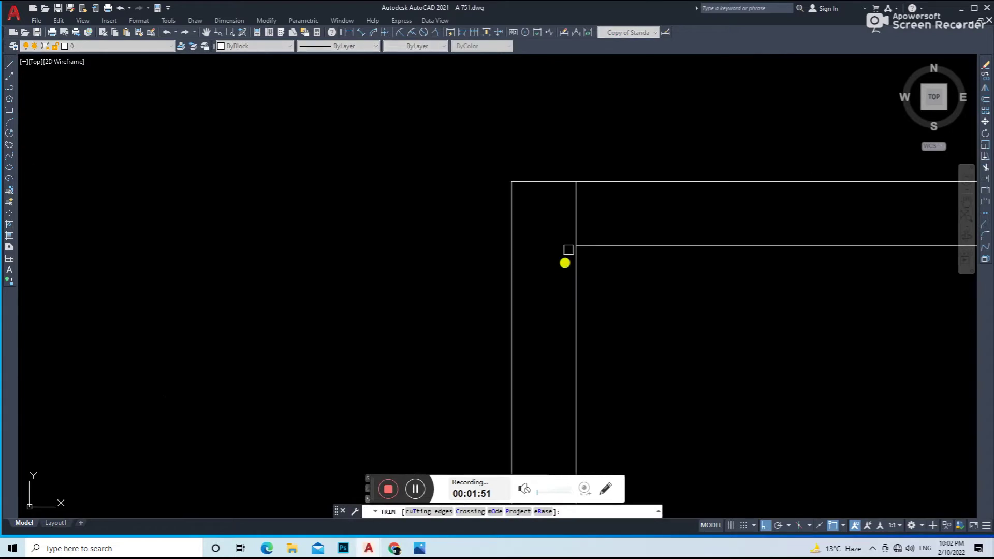
scroll(644, 240, down, 3)
scroll(690, 244, up, 3)
click(697, 246)
key(Escape)
scroll(677, 257, down, 2)
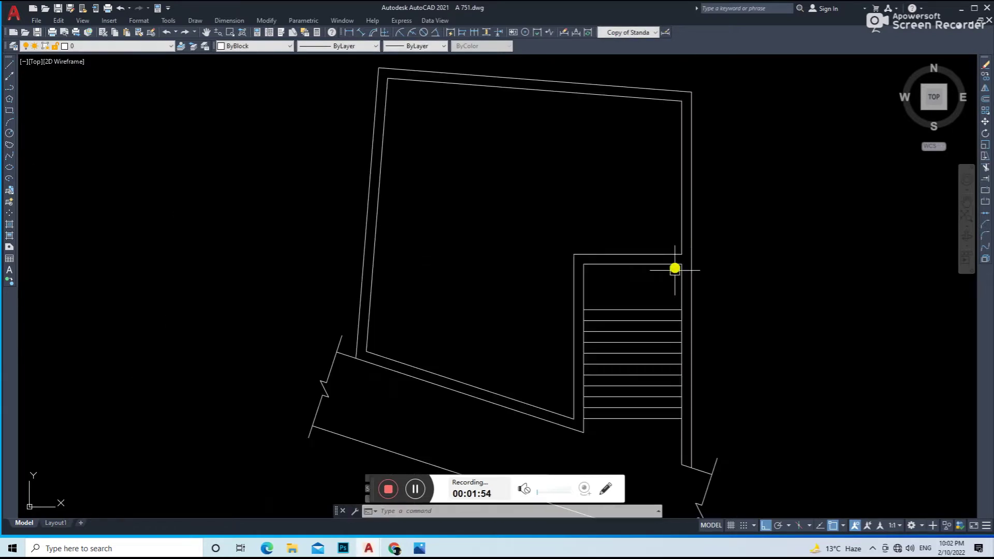
scroll(577, 284, up, 3)
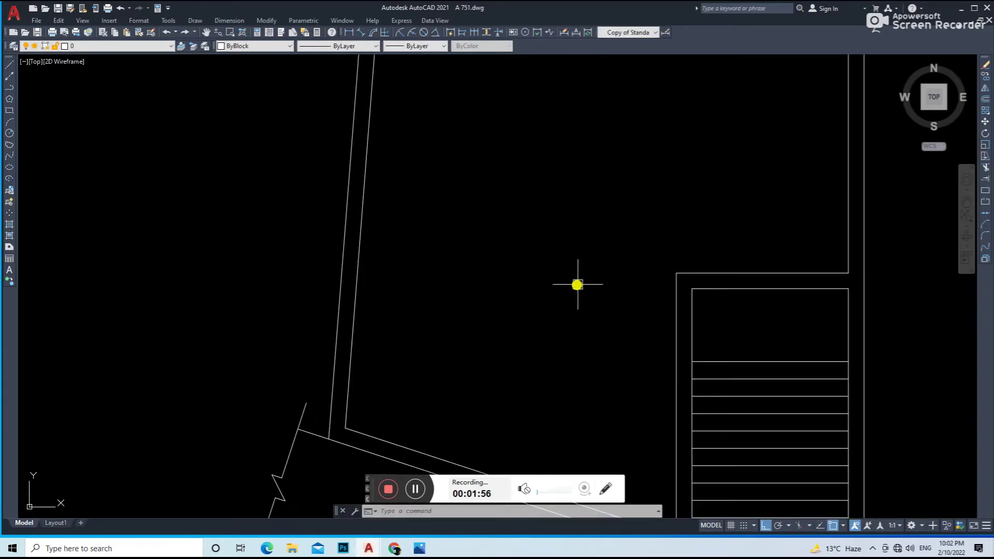
Step: Draw the partition line from the stair wall to the left wall and trim its stub
text(l)
key(Return)
click(676, 266)
click(142, 264)
scroll(336, 266, up, 3)
text(tr)
scroll(254, 264, down, 3)
click(266, 262)
scroll(362, 260, down, 2)
scroll(404, 264, down, 2)
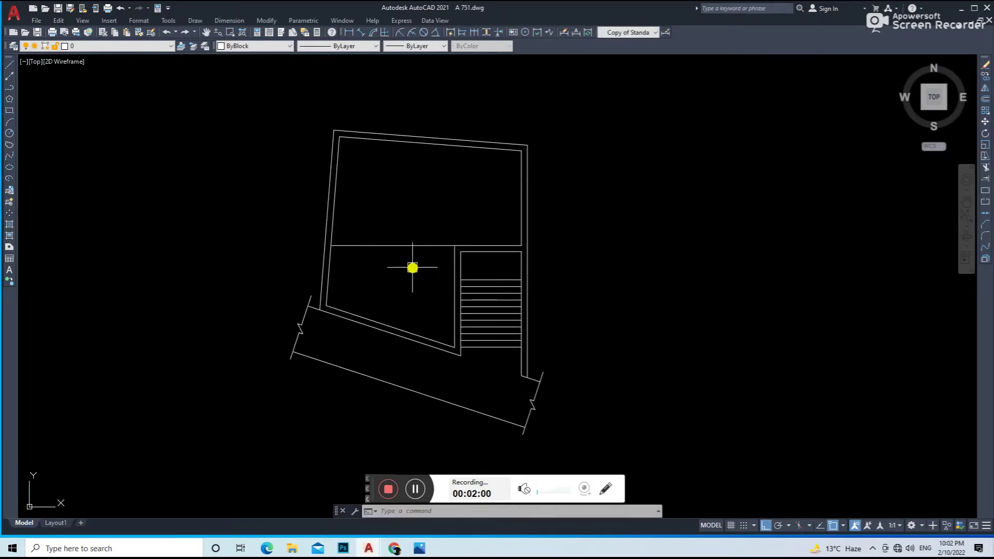
Step: Trim the leftover line end at the wall junction
text(o)
key(Return)
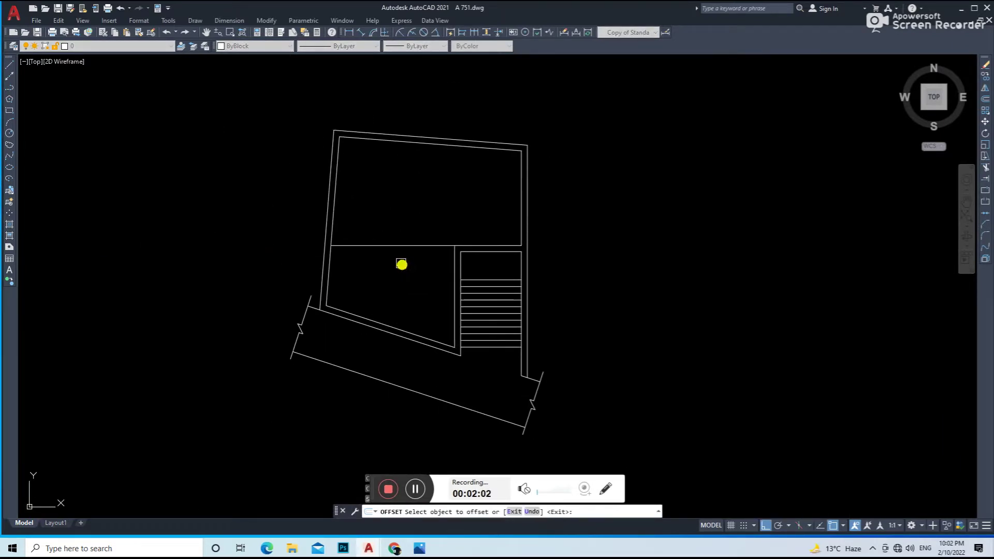
key(Escape)
text(tr)
key(Return)
scroll(469, 244, up, 3)
scroll(384, 254, up, 3)
scroll(444, 311, down, 3)
scroll(313, 262, up, 3)
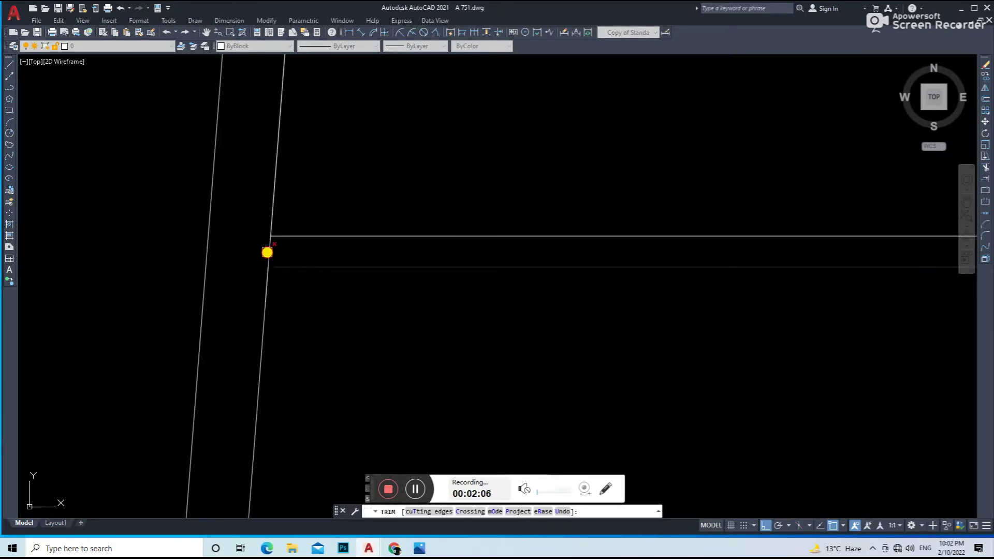
click(267, 252)
key(Escape)
scroll(462, 266, down, 5)
Step: Try an aligned dimension on the inner wall line, then cancel it
text(o)
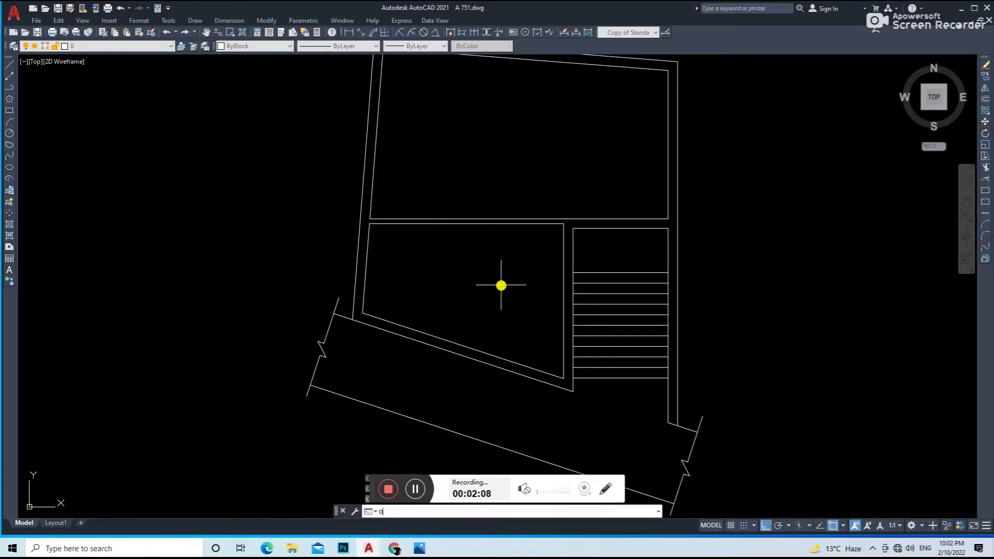
key(Return)
key(Escape)
text(dal)
key(Return)
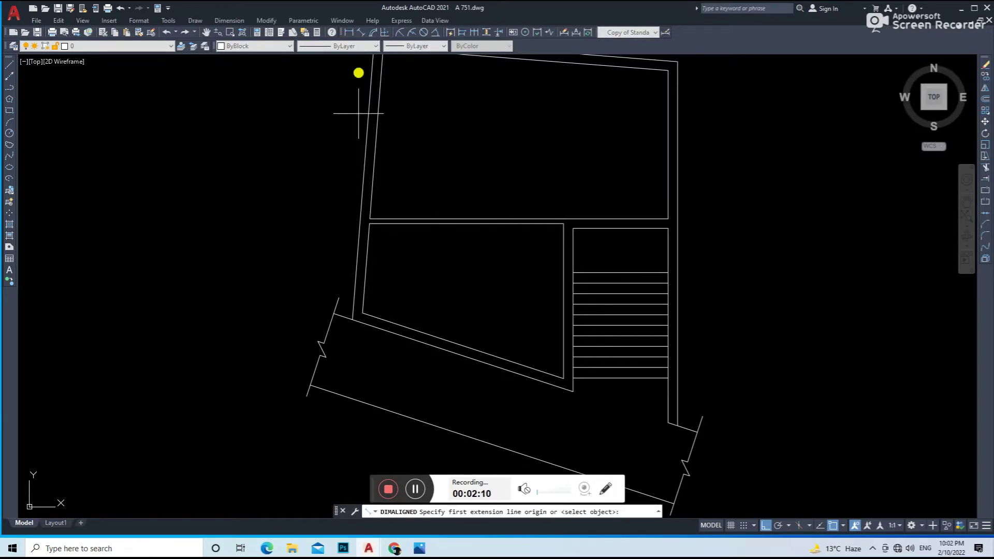
scroll(362, 266, up, 2)
key(Return)
click(366, 270)
key(Escape)
text(o)
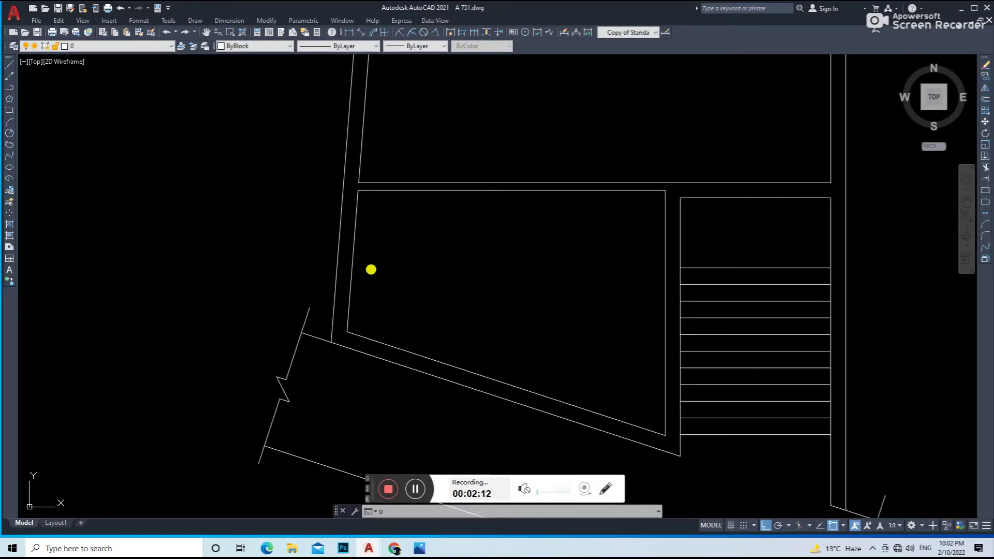
Step: Offset the inner left wall line 8' to the right
key(Return)
key(Return)
click(371, 270)
click(406, 277)
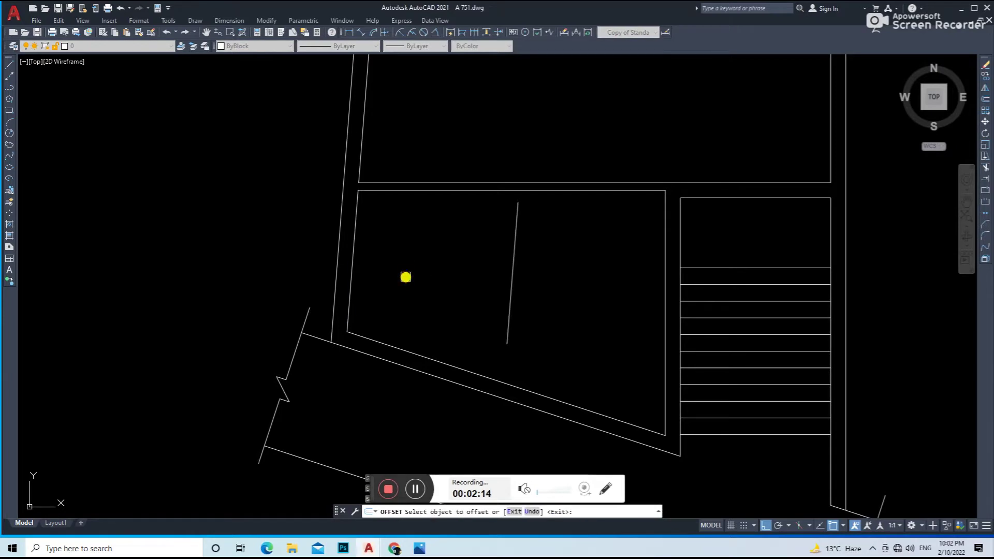
key(Escape)
Step: Redraw the partition as a vertical line and delete the old slanted copy
key(Return)
key(Escape)
text(l)
key(Return)
click(519, 190)
click(502, 435)
key(Escape)
click(513, 306)
key(Delete)
Step: Start an aligned dimension near the new partition, then cancel it
click(365, 32)
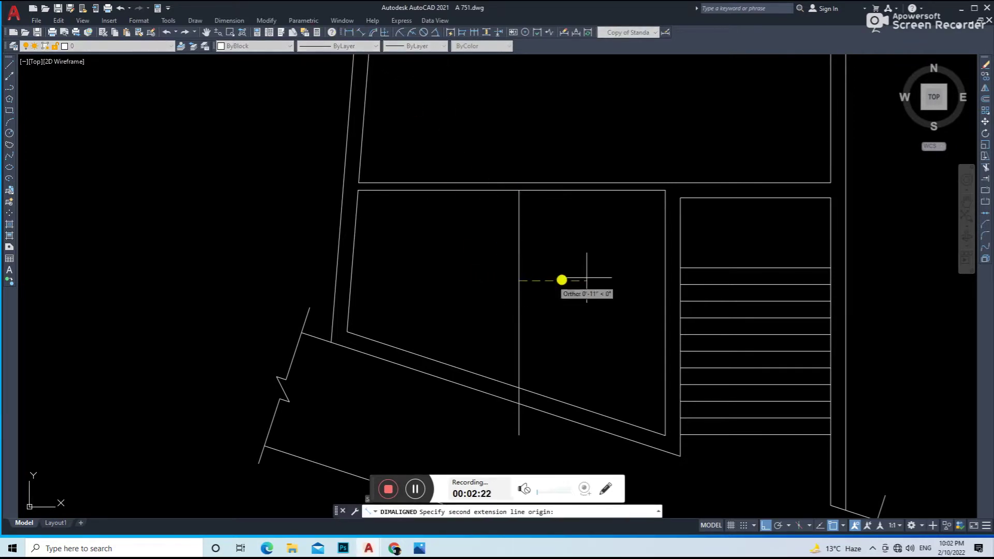
click(664, 280)
key(Escape)
scroll(606, 282, up, 3)
scroll(595, 255, down, 3)
click(600, 255)
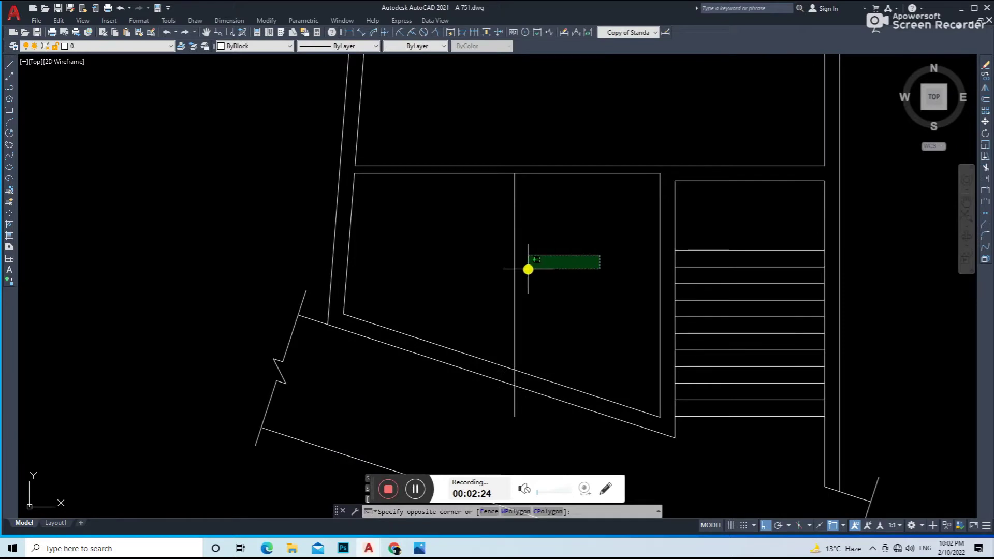
key(Escape)
scroll(533, 391, up, 4)
Step: Trim the vertical partition line between the slanted lines
text(tr)
key(Return)
click(509, 366)
scroll(512, 373, down, 5)
Step: Offset the vertical partition line to its right for the wall thickness
text(o)
key(Return)
Step: Trim the slanted line between the two partition wall lines
key(Return)
click(558, 300)
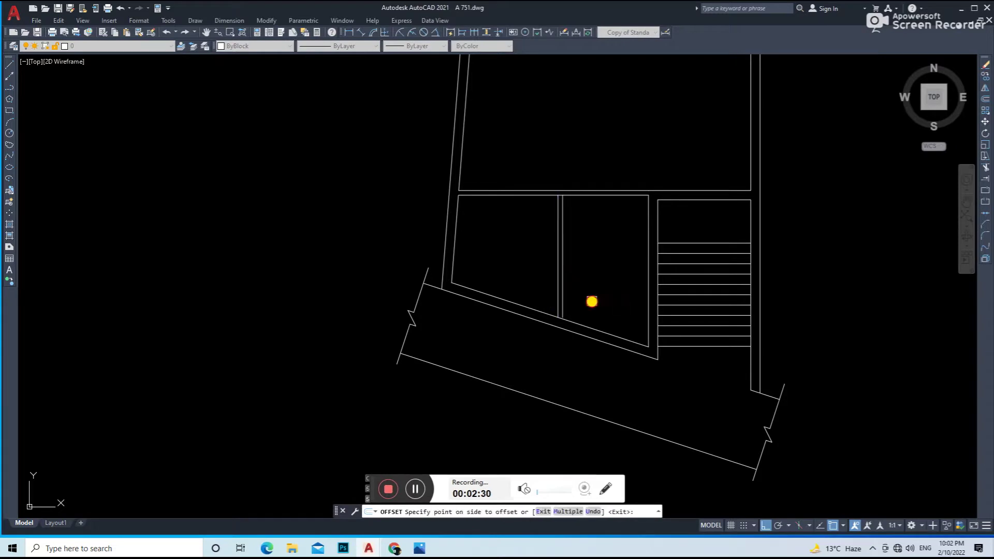
click(593, 299)
scroll(560, 216, up, 5)
text(tr)
key(Return)
scroll(592, 222, down, 4)
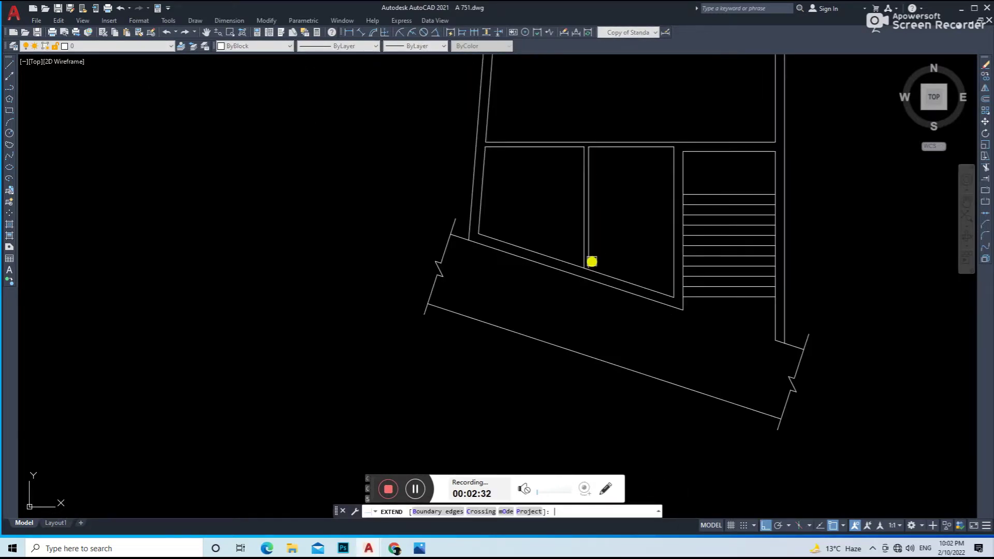
scroll(583, 253, up, 3)
scroll(575, 282, up, 3)
click(557, 277)
key(Escape)
scroll(560, 279, down, 8)
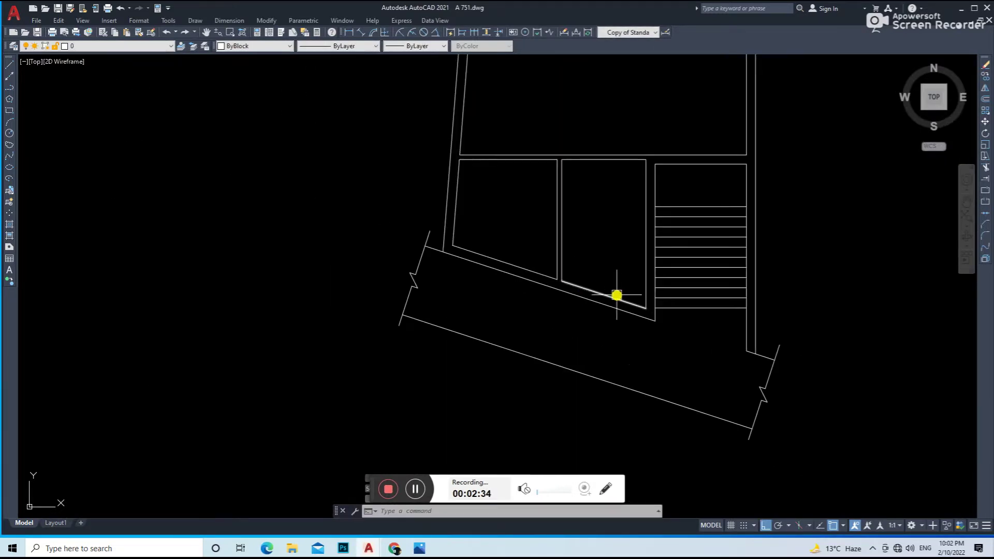
Step: Extend the partition wall line down to the slanted front wall
middle_drag(629, 292, 498, 308)
scroll(430, 304, up, 3)
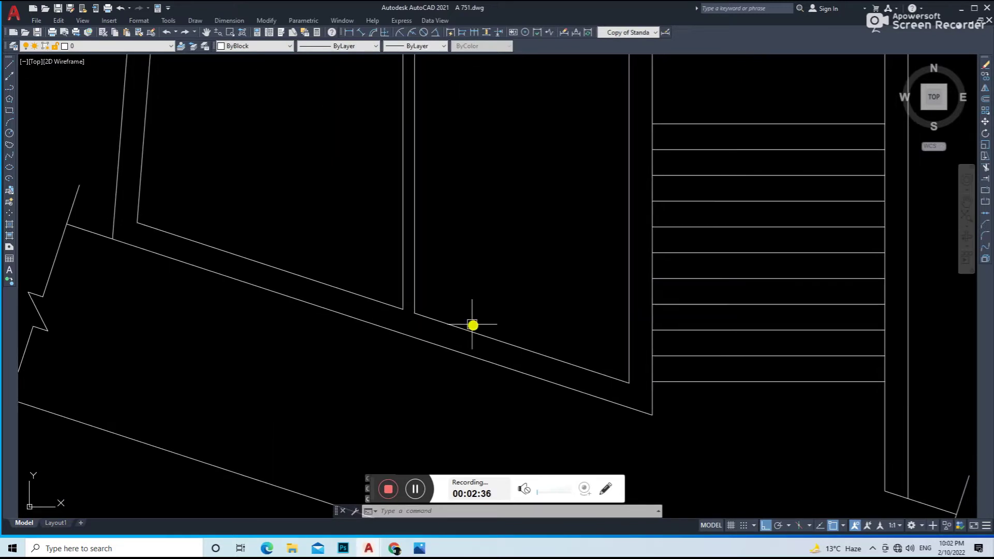
text(ex)
key(Return)
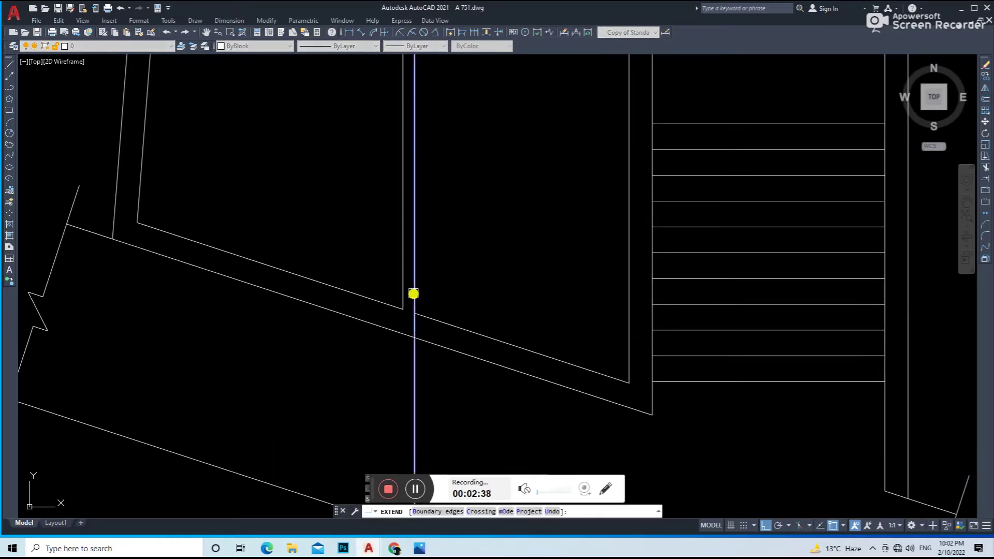
key(Escape)
Step: Draw a line, then delete the stray horizontal line
text(l)
key(Return)
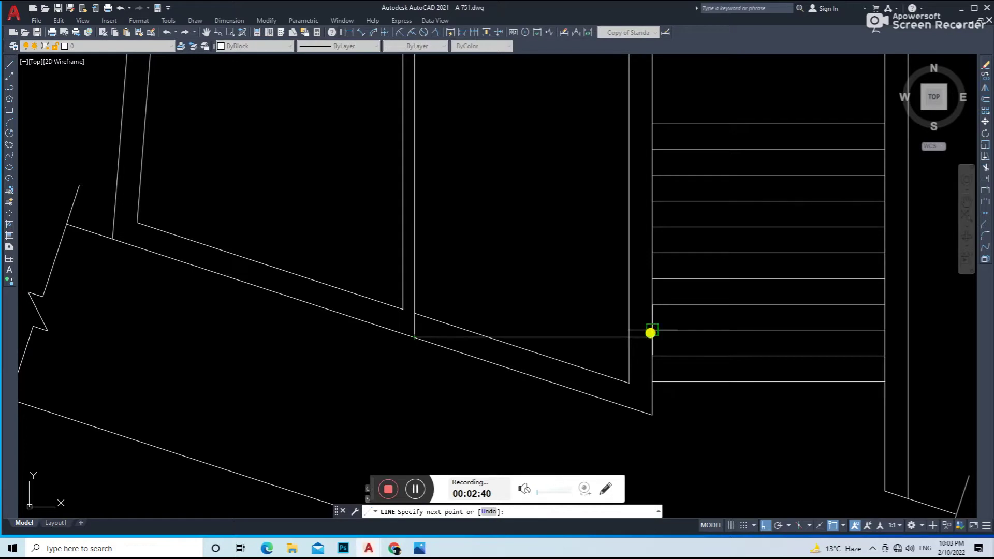
scroll(650, 333, up, 3)
scroll(654, 335, down, 3)
key(Escape)
click(570, 296)
key(Delete)
scroll(526, 340, up, 3)
scroll(527, 340, up, 2)
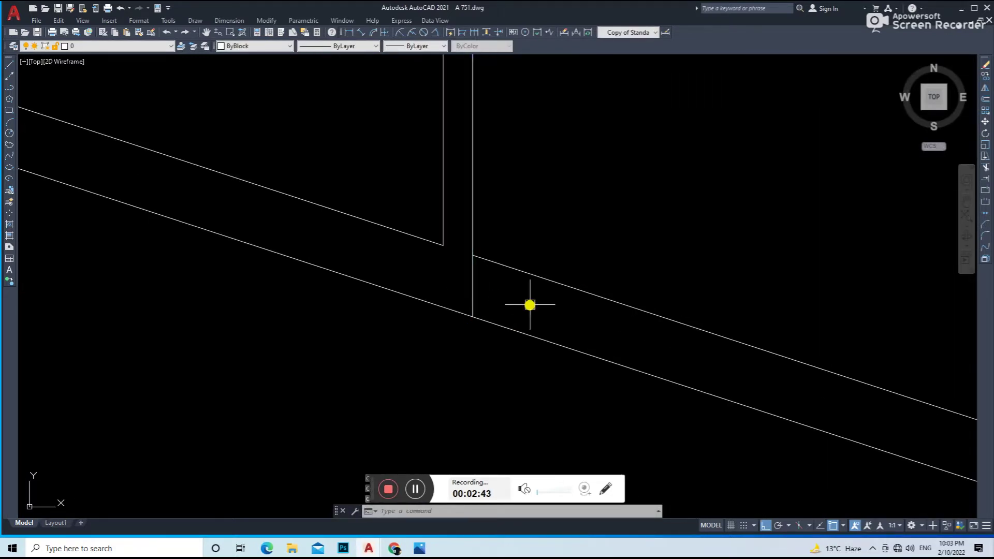
Step: Trim the partition lines where they meet the slanted front wall
text(tr)
key(Return)
scroll(481, 300, down, 1)
scroll(483, 312, down, 2)
key(Escape)
text(l)
key(Return)
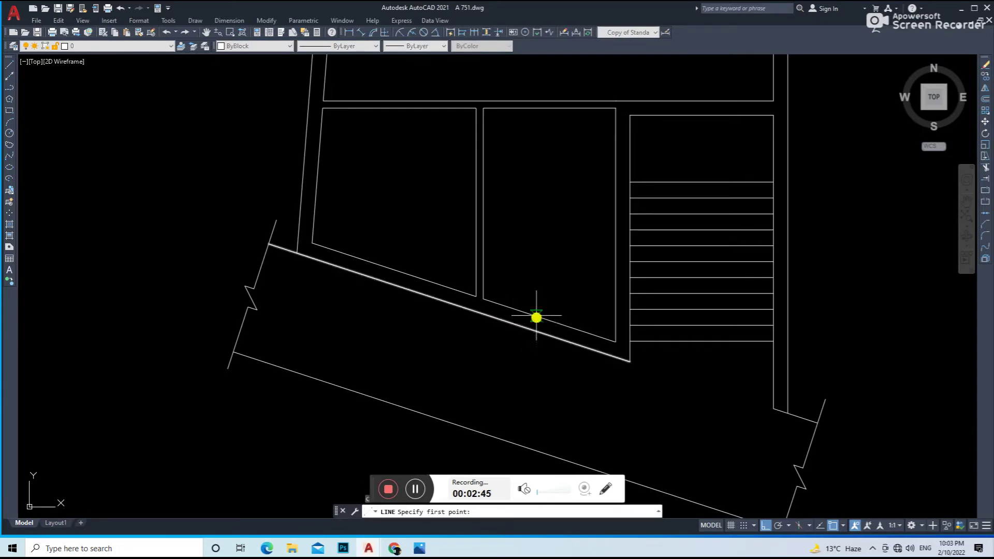
Step: Draw a jamb line across the front wall and offset it 3' along the wall
click(546, 334)
key(Escape)
text(o)
key(Return)
text(3)
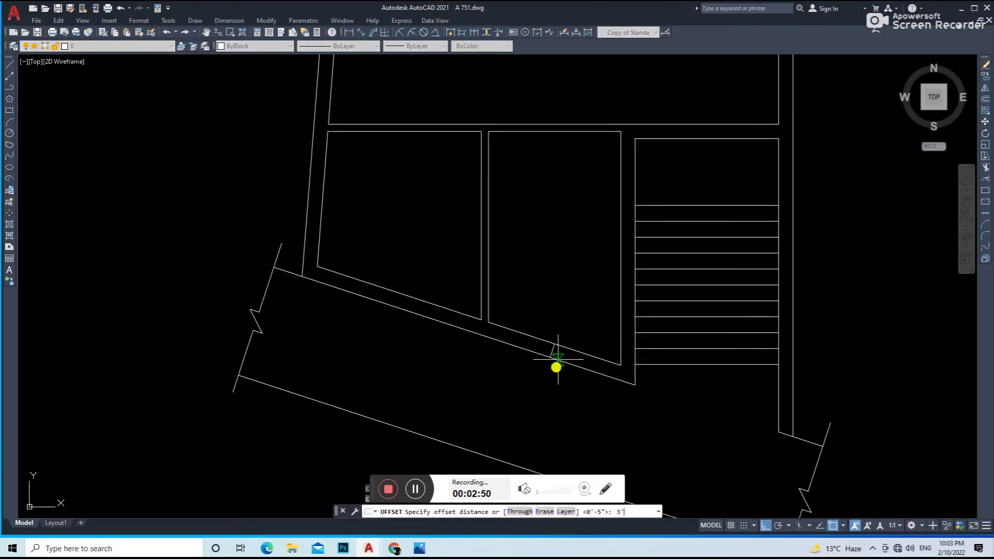
key(Return)
scroll(556, 367, up, 3)
click(551, 326)
key(Escape)
click(511, 249)
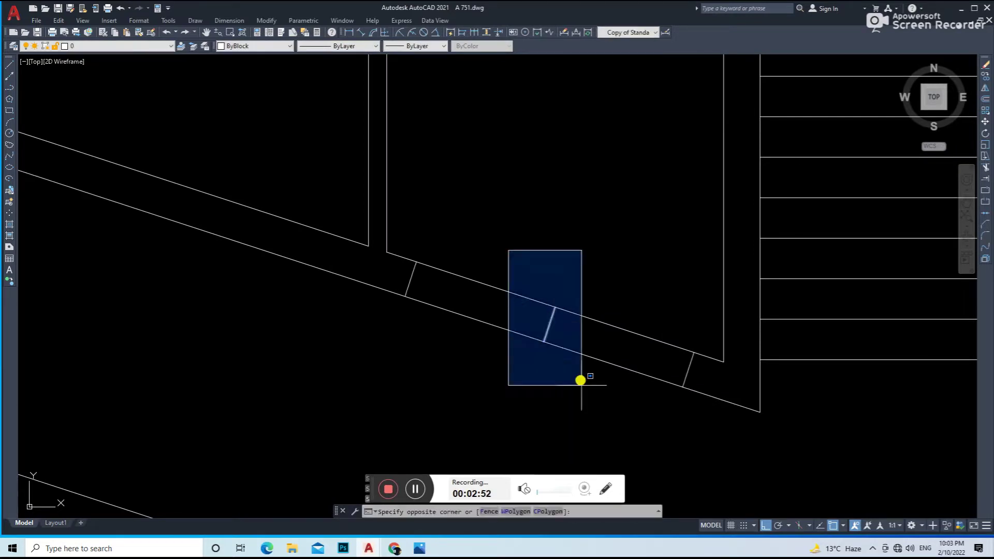
Step: Cut the front wall between the two jamb lines to open the gap
click(582, 379)
scroll(611, 364, down, 4)
key(Return)
key(Escape)
text(l)
key(Return)
scroll(572, 334, up, 3)
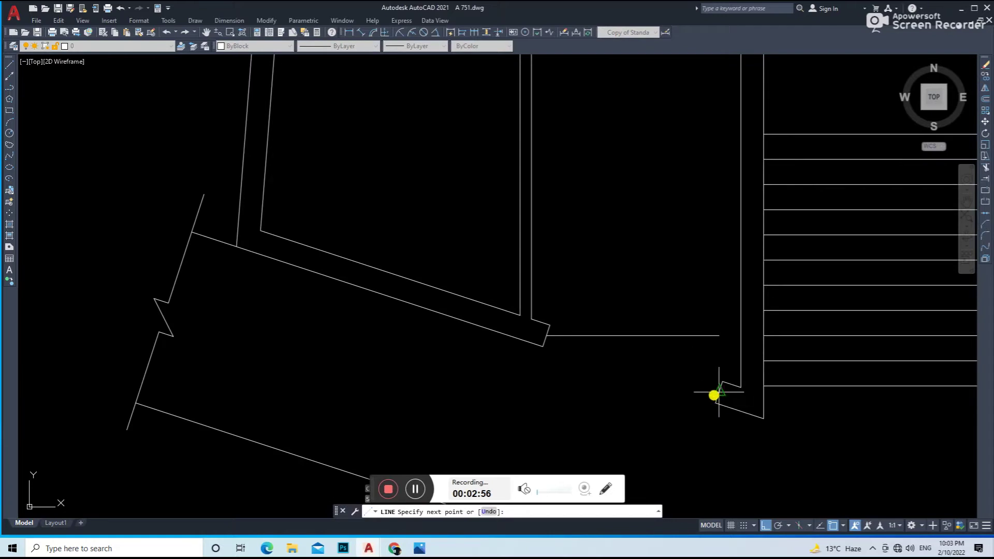
key(Escape)
scroll(673, 383, down, 3)
Step: Offset the front wall line just above itself across the opening
text(o)
key(Return)
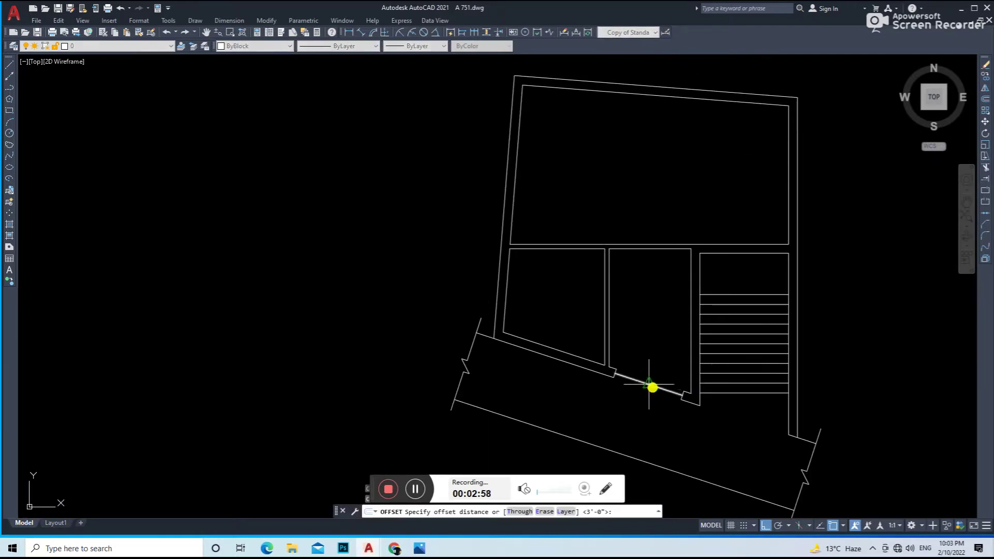
key(Return)
scroll(651, 386, up, 3)
click(646, 381)
click(631, 376)
key(Escape)
Step: Set the new opening line's colour to Magenta
click(651, 385)
click(259, 46)
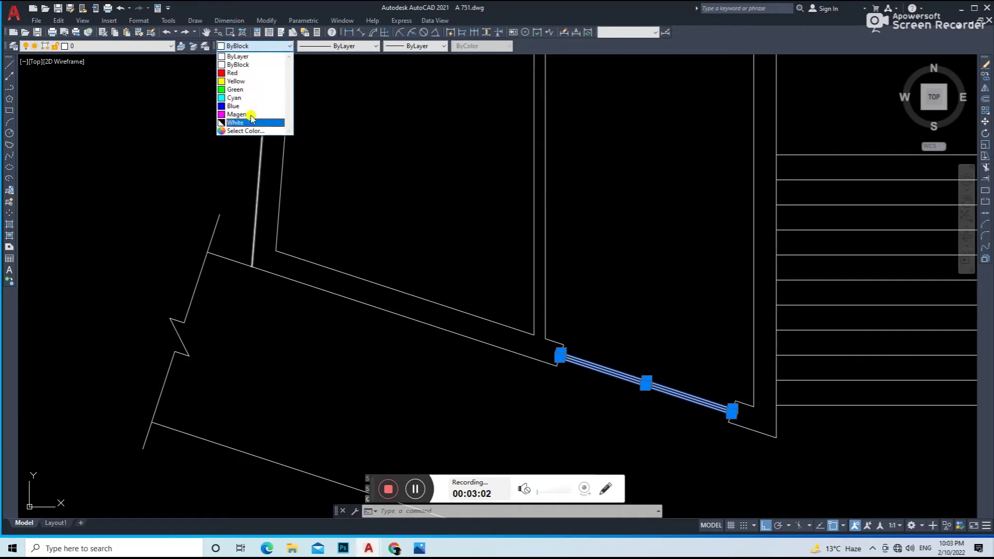
click(251, 114)
key(Escape)
scroll(514, 260, down, 5)
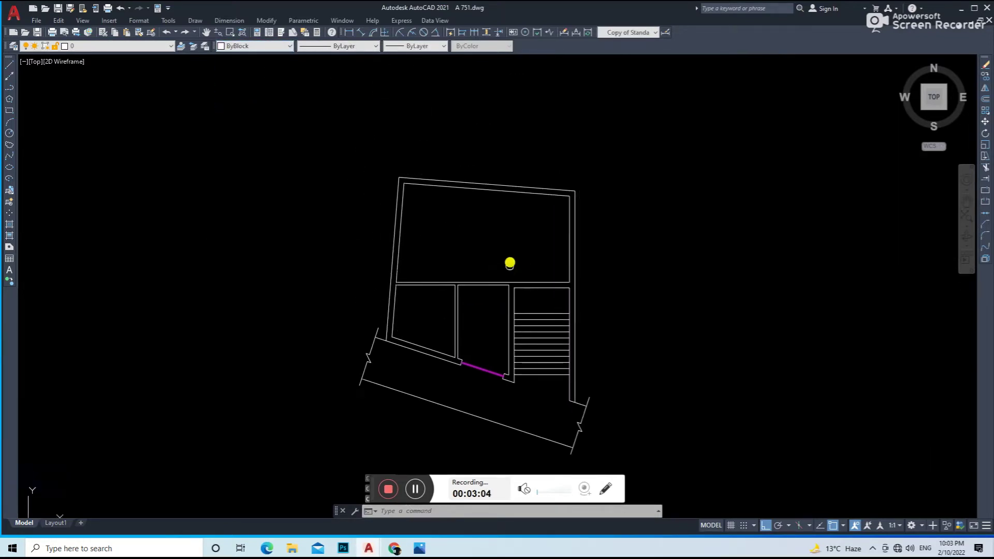
Step: Frame the large back room and inspect the vertical partition line, cancelling a stray line command
scroll(452, 293, up, 2)
mouse_move(518, 407)
middle_down()
mouse_move(507, 337)
mouse_move(526, 339)
middle_up()
middle_drag(520, 246, 512, 244)
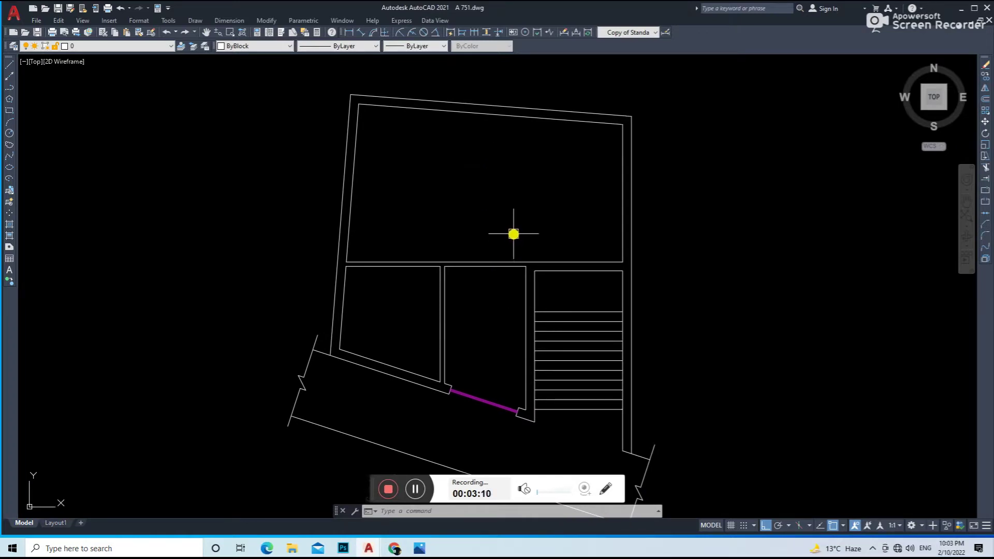
scroll(510, 221, up, 3)
scroll(535, 275, down, 3)
text(l)
key(Return)
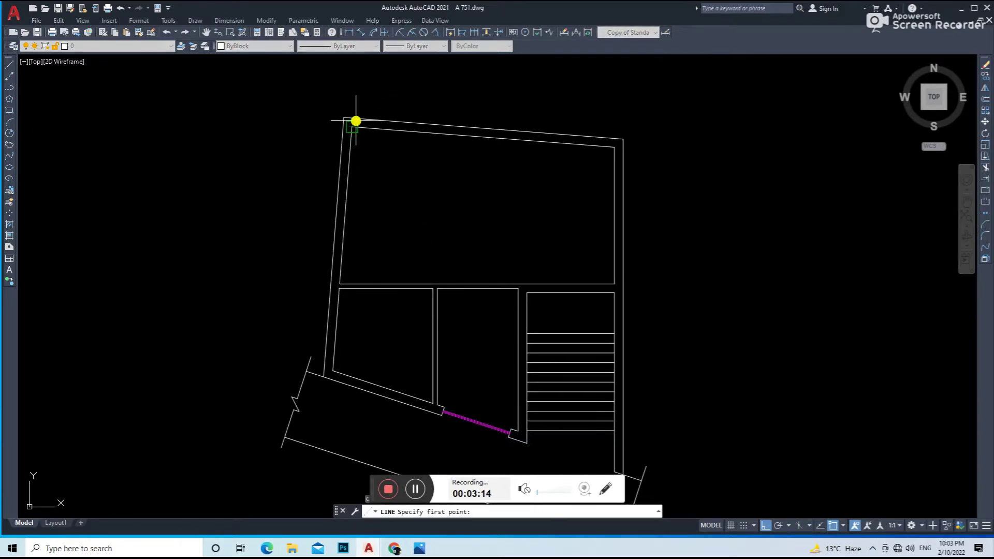
scroll(351, 316, up, 5)
key(Escape)
click(349, 344)
key(Escape)
scroll(389, 206, down, 3)
middle_drag(400, 163, 393, 233)
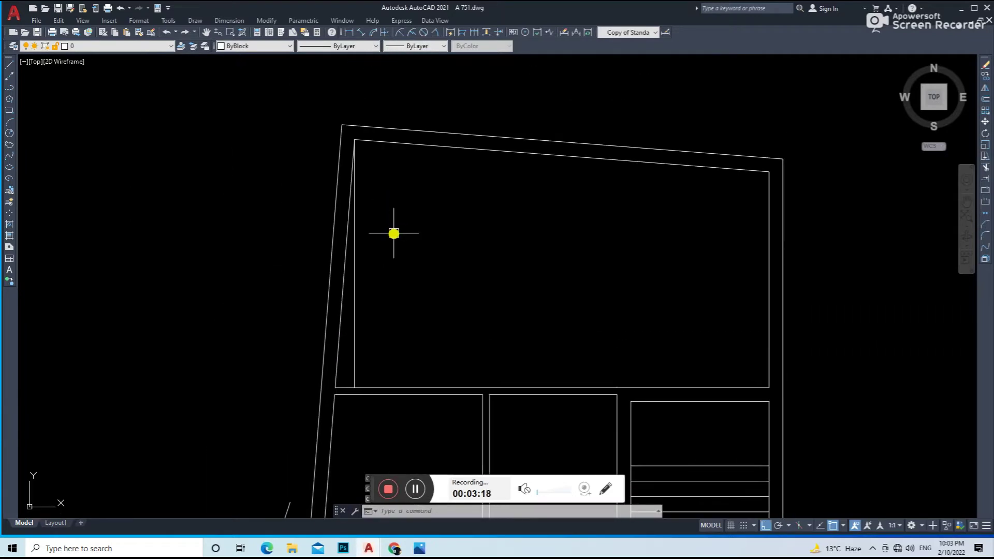
Step: Try aligned dimension, offset and trim commands on the back room, cancelling each
click(361, 32)
key(Return)
scroll(362, 305, up, 3)
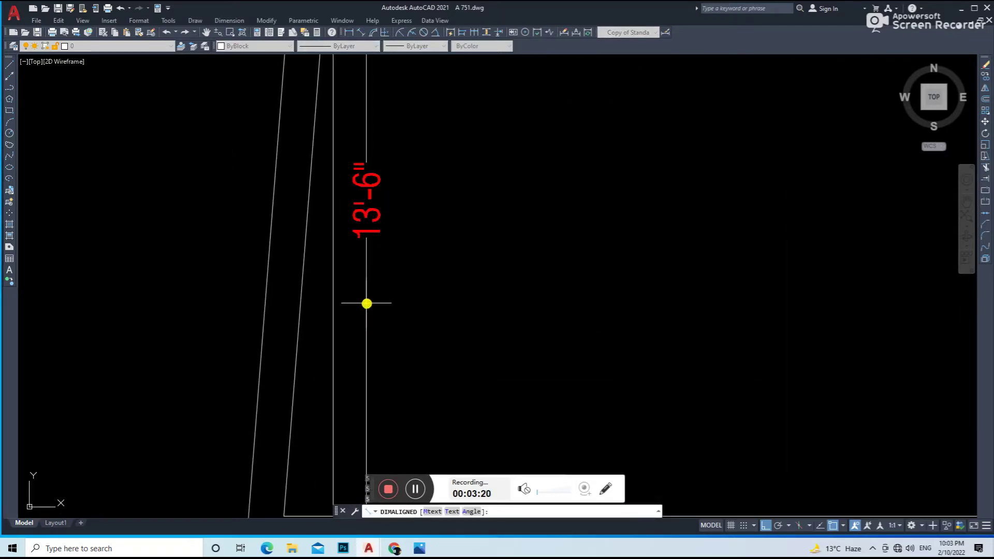
scroll(366, 303, down, 3)
key(Escape)
text(o)
key(Return)
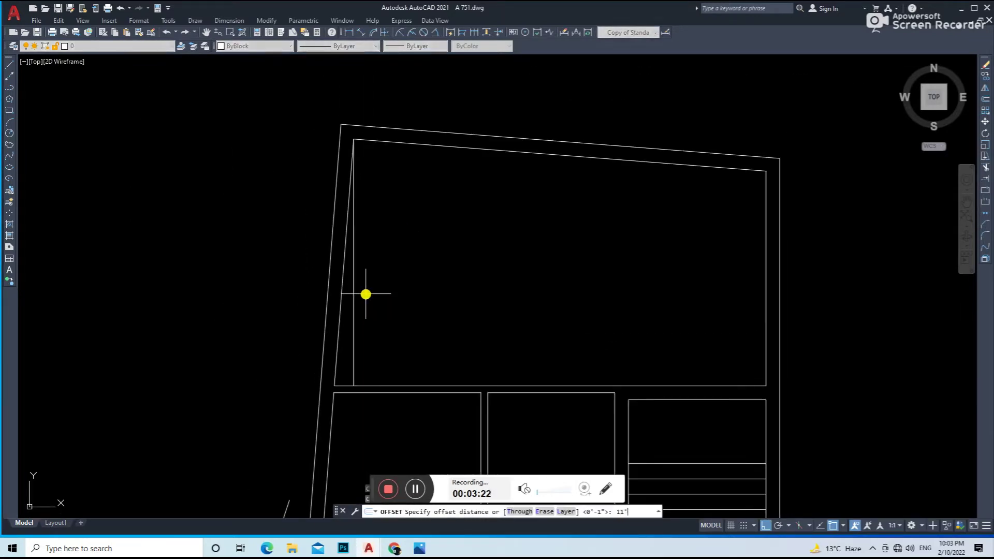
scroll(388, 306, up, 3)
scroll(466, 306, up, 3)
scroll(513, 178, up, 3)
text(tr)
key(Return)
key(Escape)
scroll(508, 130, down, 3)
scroll(525, 207, down, 3)
scroll(533, 231, up, 5)
Step: Move the vertical divider between the upper rooms left, then undo the move
mouse_move(534, 231)
middle_down()
mouse_move(515, 333)
mouse_move(521, 354)
middle_up()
drag(596, 336, 511, 317)
text(m)
key(Return)
click(596, 332)
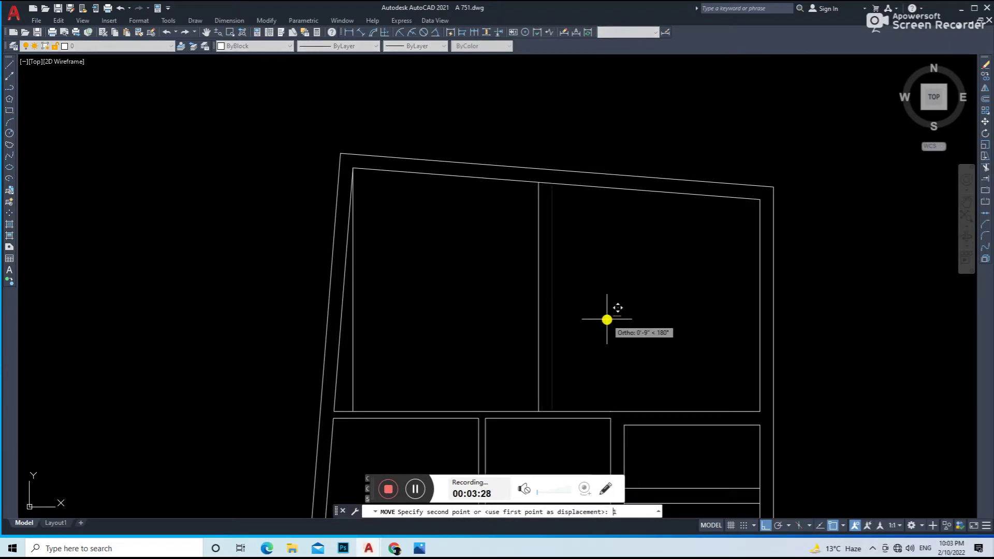
key(ctrl+z)
text(m)
key(Return)
click(657, 326)
drag(460, 344, 366, 377)
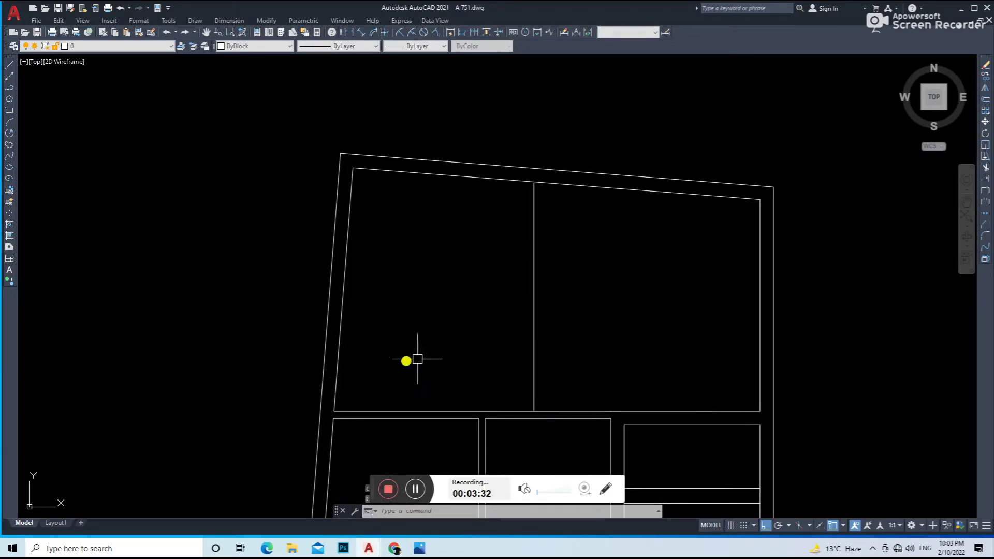
middle_drag(498, 347, 473, 366)
key(ctrl+z)
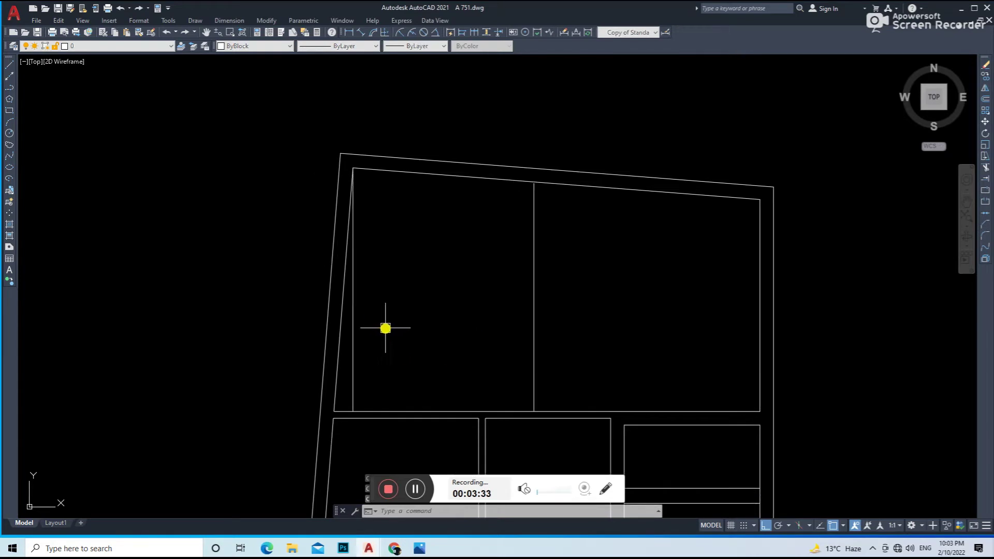
Step: Offset with the default distance, trim the overlapping partition lines, and zoom out to check
text(o)
key(Return)
key(Return)
key(Escape)
text(tr)
key(Return)
scroll(474, 347, up, 2)
scroll(519, 340, down, 2)
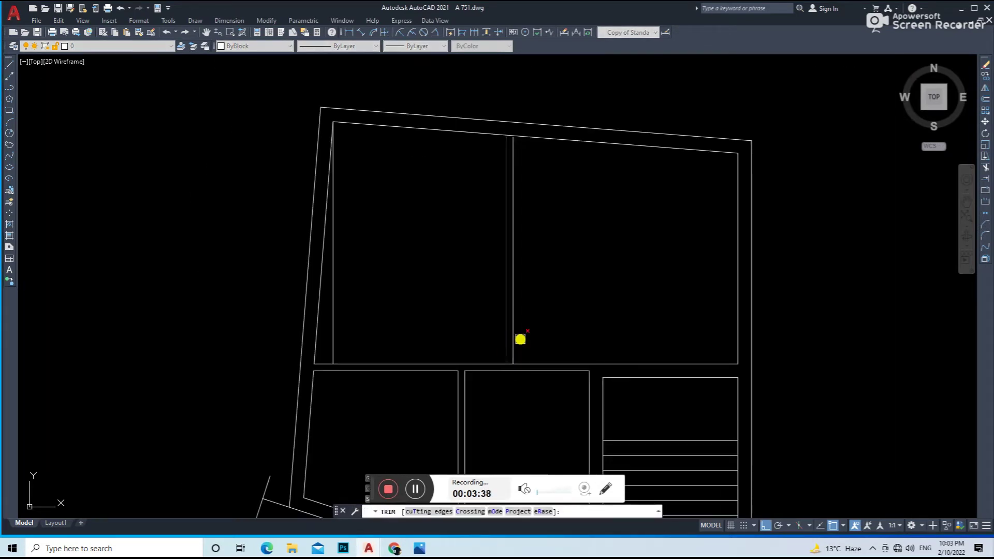
scroll(503, 290, up, 1)
scroll(500, 290, down, 4)
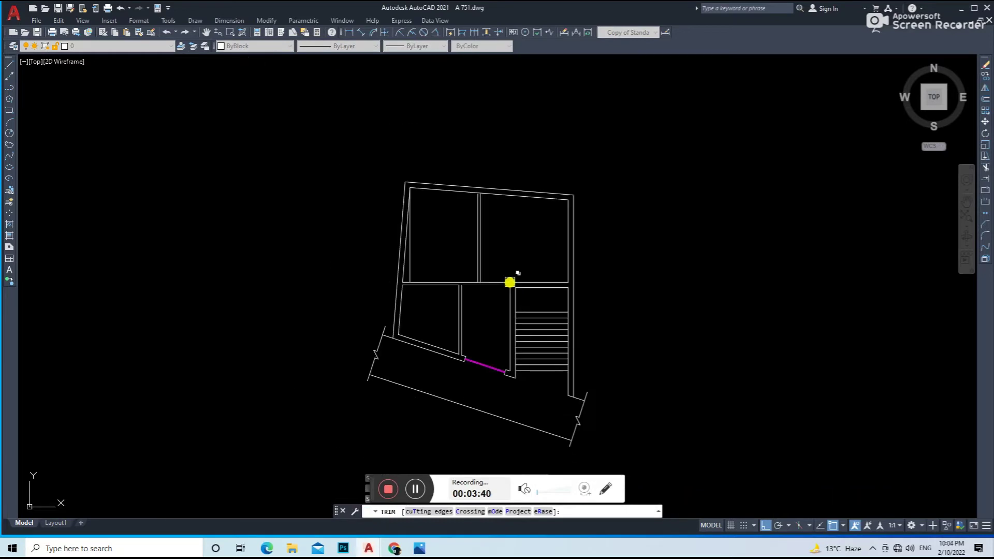
key(Escape)
scroll(510, 275, up, 2)
Step: Delete the divider between the upper rooms and the magenta segment below the middle room
click(460, 258)
key(Delete)
middle_drag(435, 381, 402, 293)
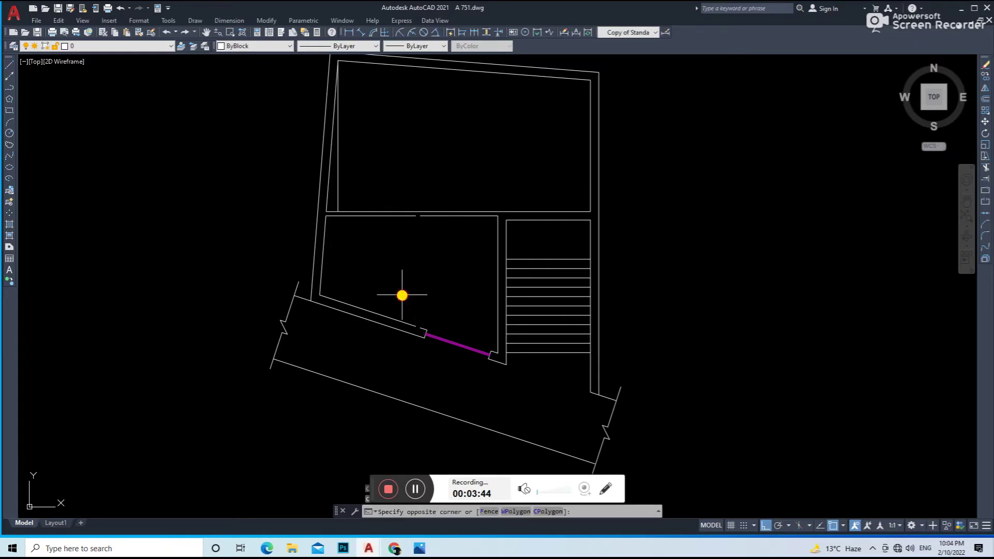
click(455, 346)
scroll(475, 353, up, 6)
key(Delete)
click(538, 363)
key(Escape)
Step: Join the short angled segment with the lower long line and the upper wall line
text(j)
key(Return)
click(547, 376)
click(280, 282)
key(Return)
key(Return)
click(239, 243)
key(Return)
key(Return)
scroll(497, 316, down, 5)
scroll(404, 135, up, 6)
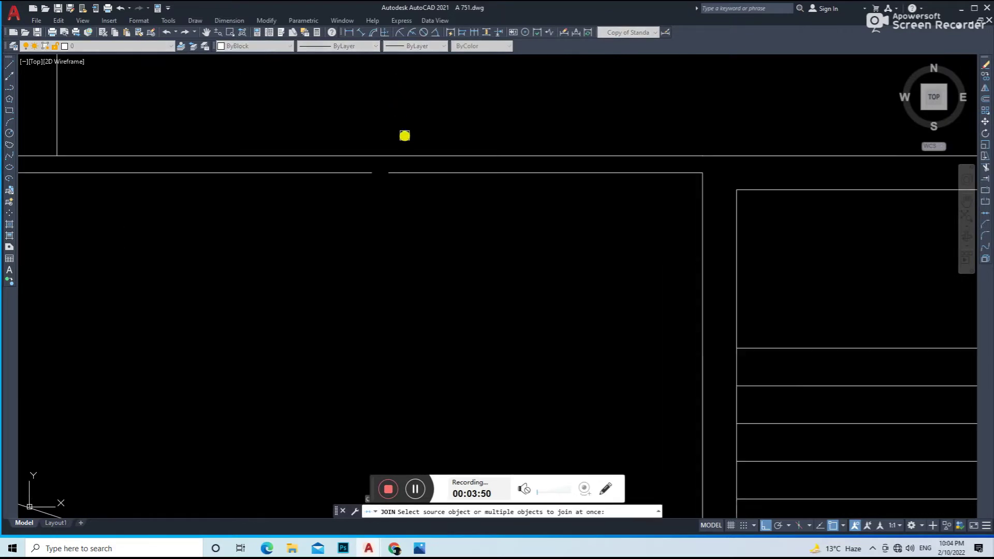
key(Return)
scroll(457, 253, down, 5)
scroll(393, 211, up, 5)
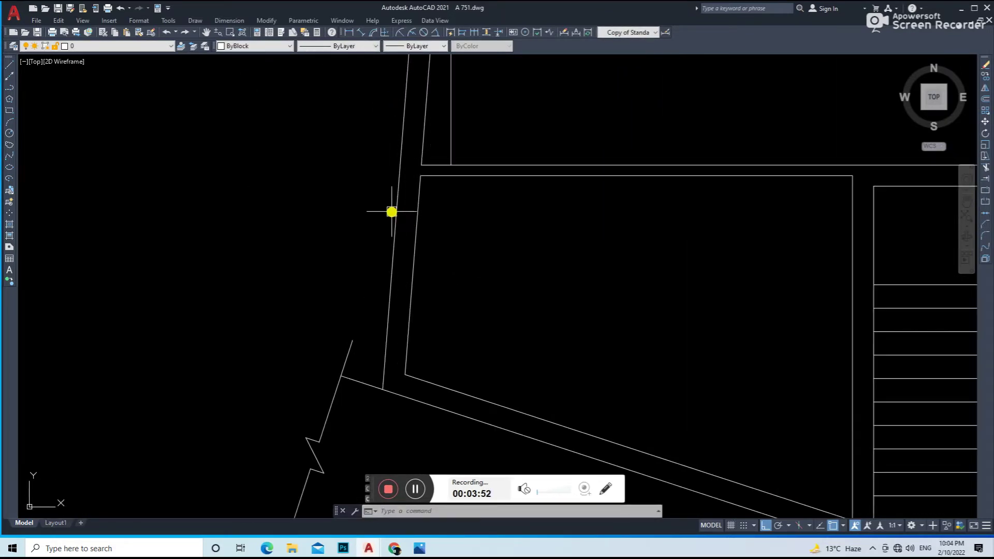
key(Return)
key(Escape)
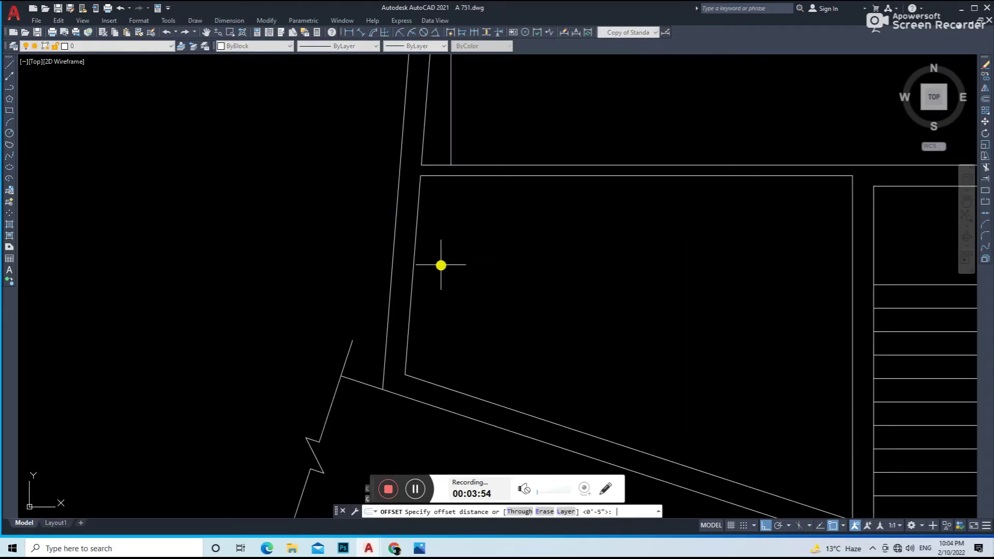
Step: Offset a wall line to the right and extend the copy up to the top wall
text(o)
key(space)
click(419, 264)
click(472, 270)
key(Return)
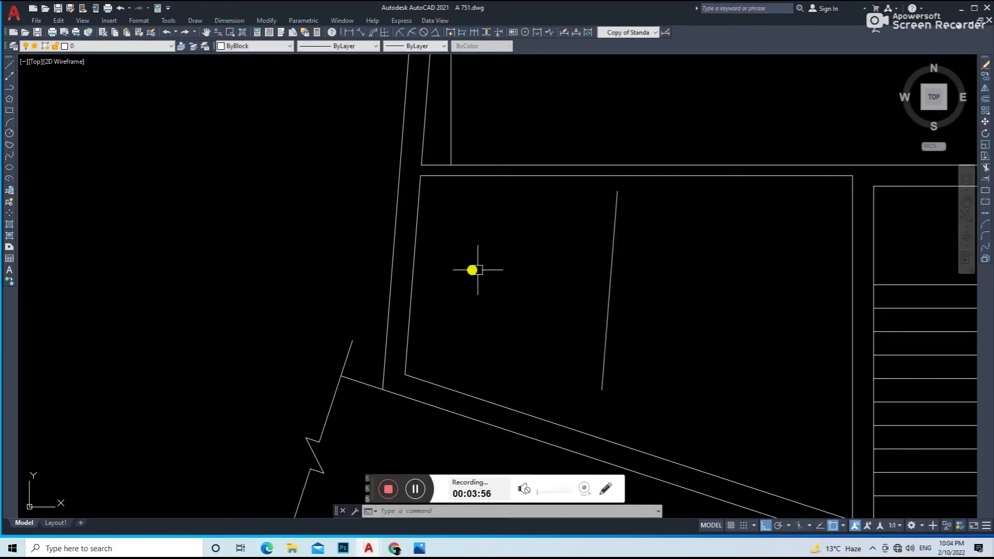
key(space)
click(604, 313)
key(Return)
Step: Shift the new vertical partition line slightly to the left
text(l)
key(space)
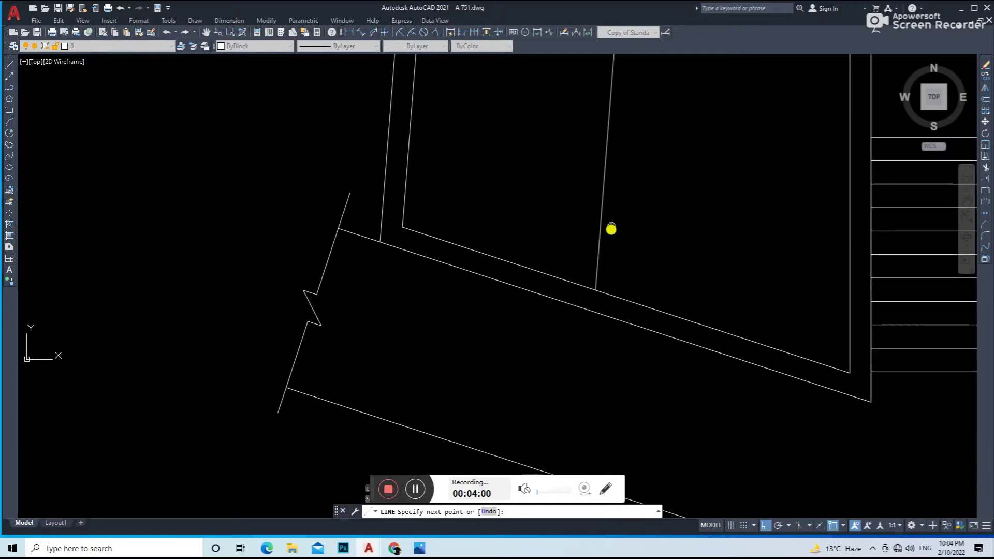
scroll(602, 360, up, 3)
key(Escape)
text(tr)
key(space)
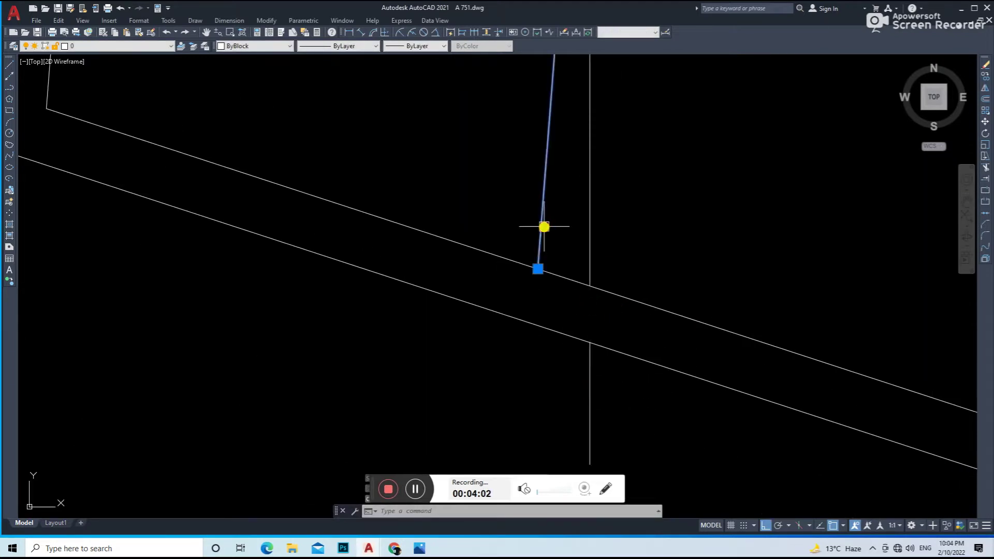
scroll(568, 348, down, 3)
click(636, 294)
click(556, 328)
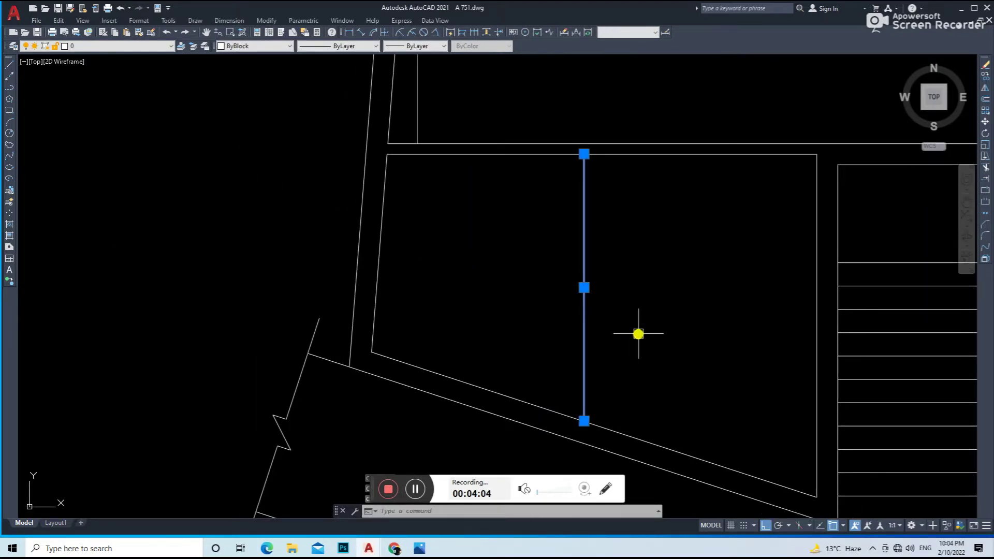
text(m)
key(space)
click(679, 307)
click(664, 308)
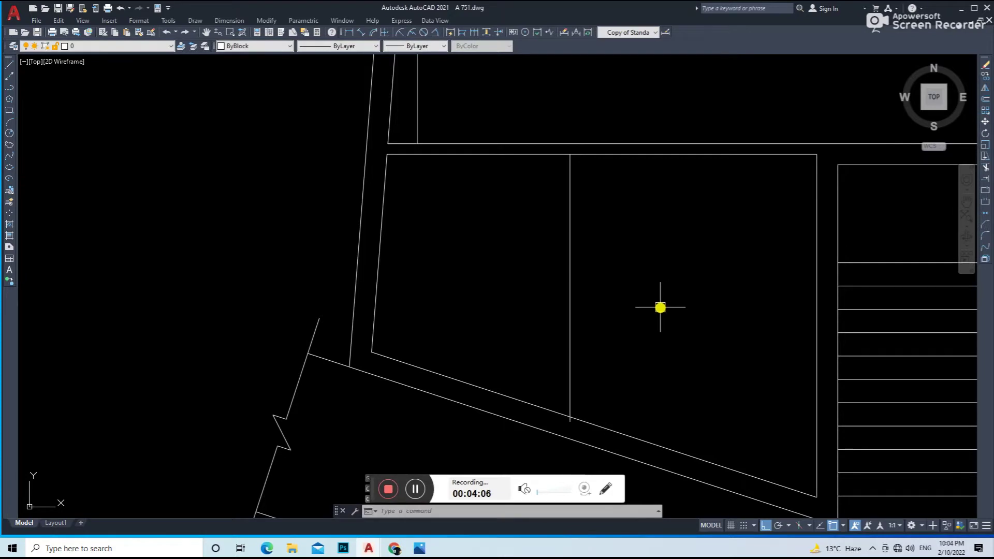
Step: Offset the moved partition line by 4 and trim the wall overlaps at the slanted wall
text(o)
key(space)
text(4)
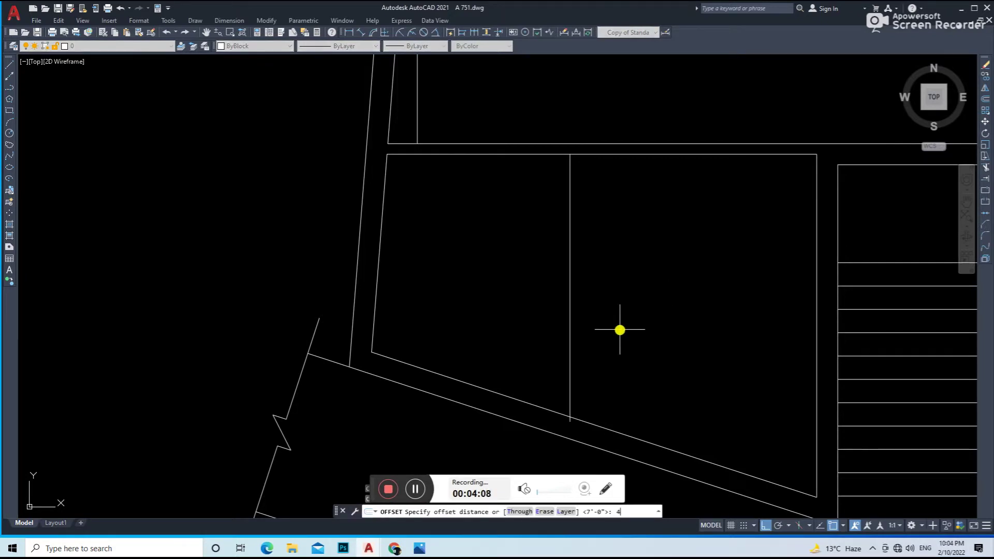
click(568, 328)
click(574, 437)
key(Escape)
scroll(575, 409, up, 3)
text(tr)
key(space)
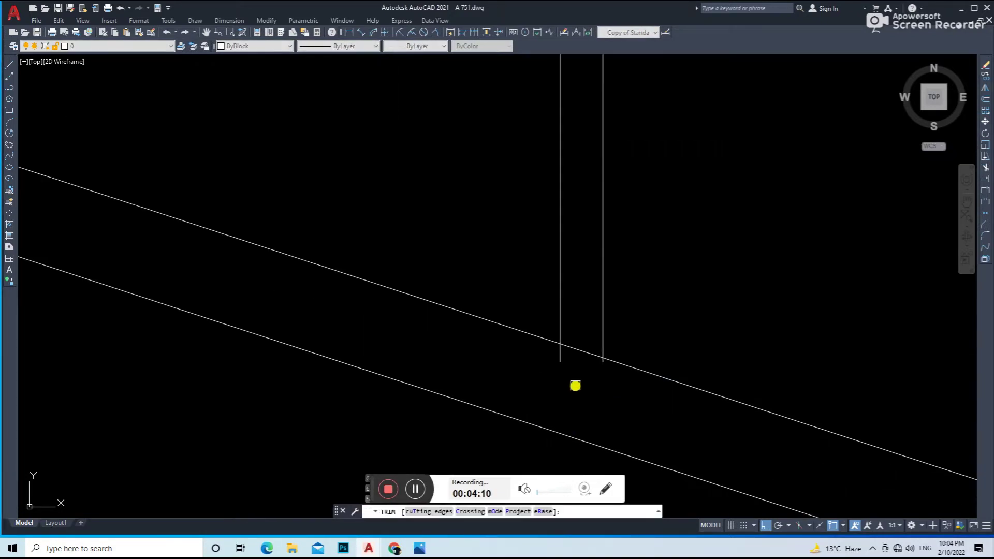
scroll(636, 365, down, 1)
scroll(611, 340, down, 3)
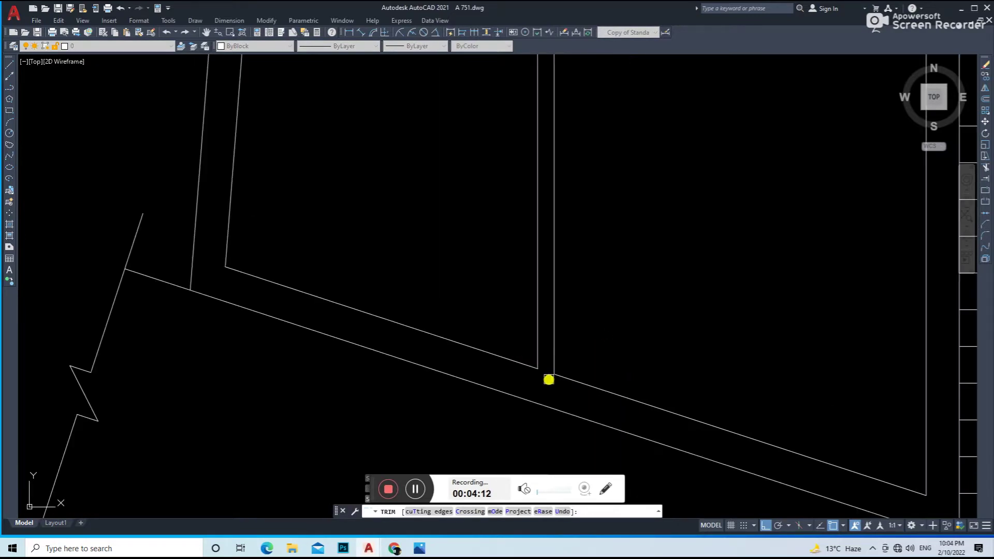
key(Escape)
Step: Pan and zoom the floor plan to review the new double-line partition
scroll(548, 380, down, 3)
middle_drag(570, 282, 594, 306)
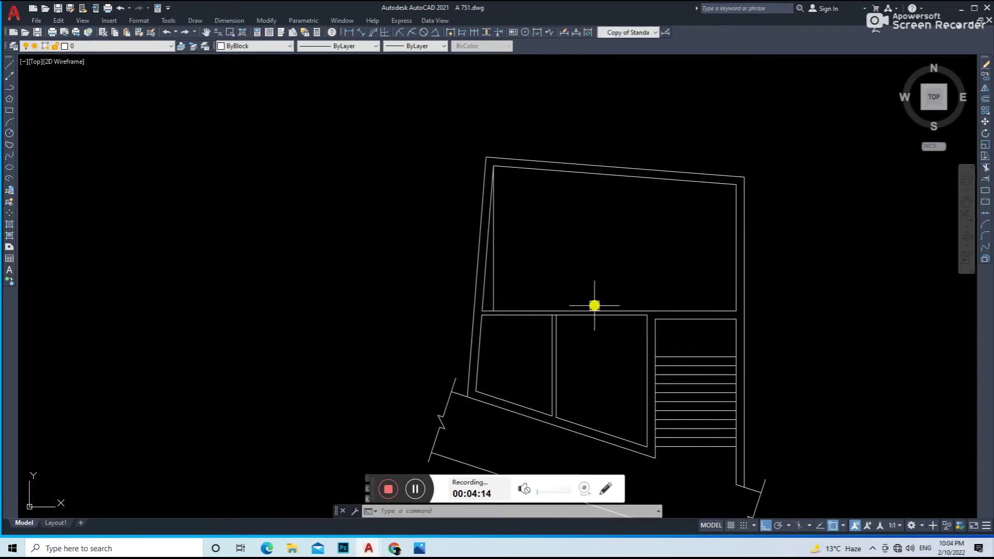
scroll(564, 324, up, 5)
scroll(557, 344, up, 3)
scroll(628, 224, down, 8)
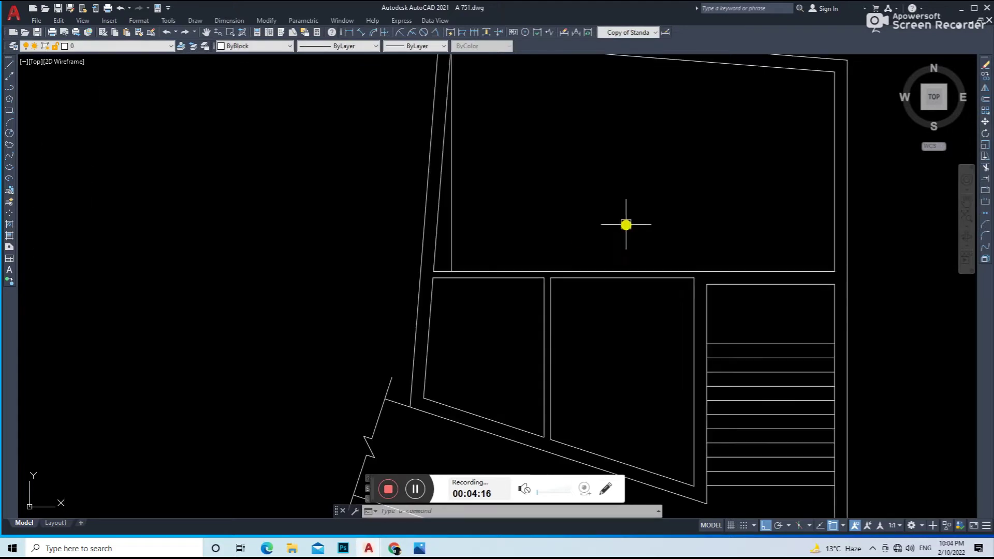
middle_drag(690, 317, 638, 259)
scroll(570, 228, down, 3)
scroll(427, 81, up, 1)
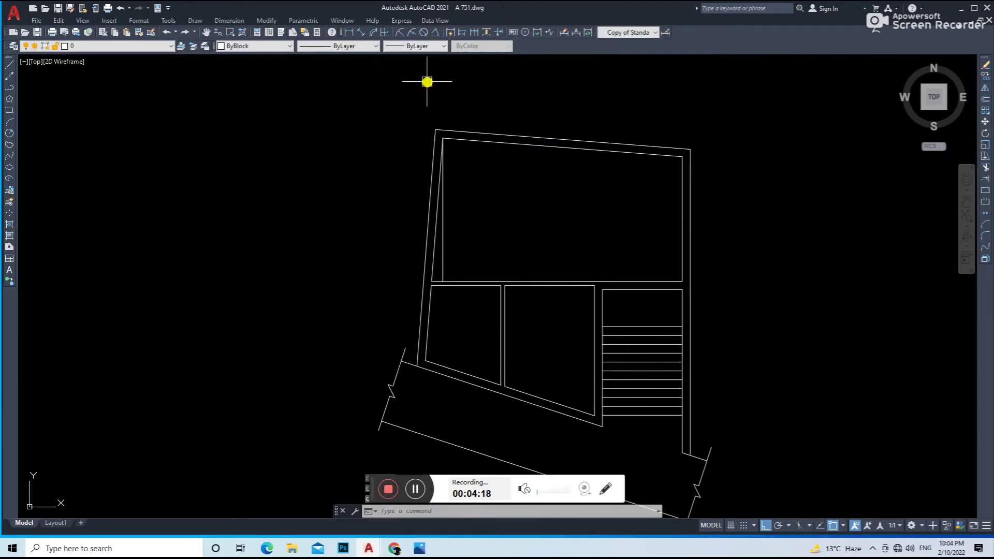
Step: Start an aligned dimension near the stairs, then cancel it
click(368, 32)
scroll(512, 311, up, 4)
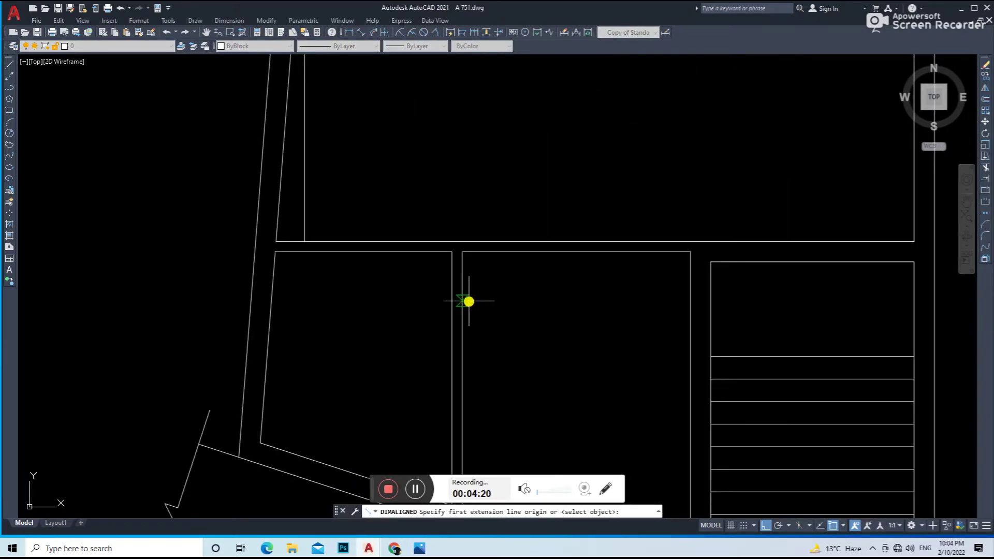
click(692, 299)
scroll(673, 305, down, 4)
scroll(650, 288, up, 4)
key(Escape)
scroll(644, 303, down, 4)
scroll(621, 337, up, 2)
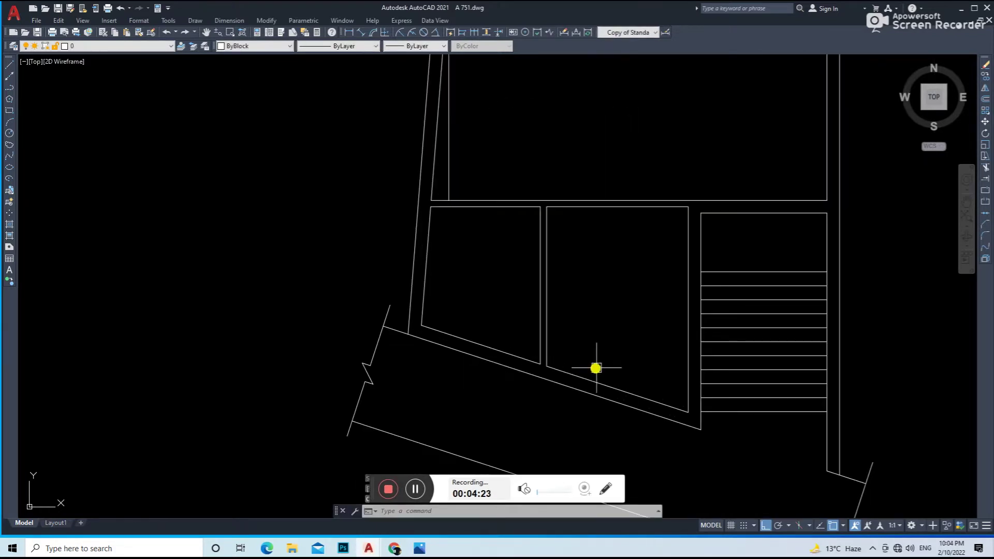
scroll(595, 358, up, 4)
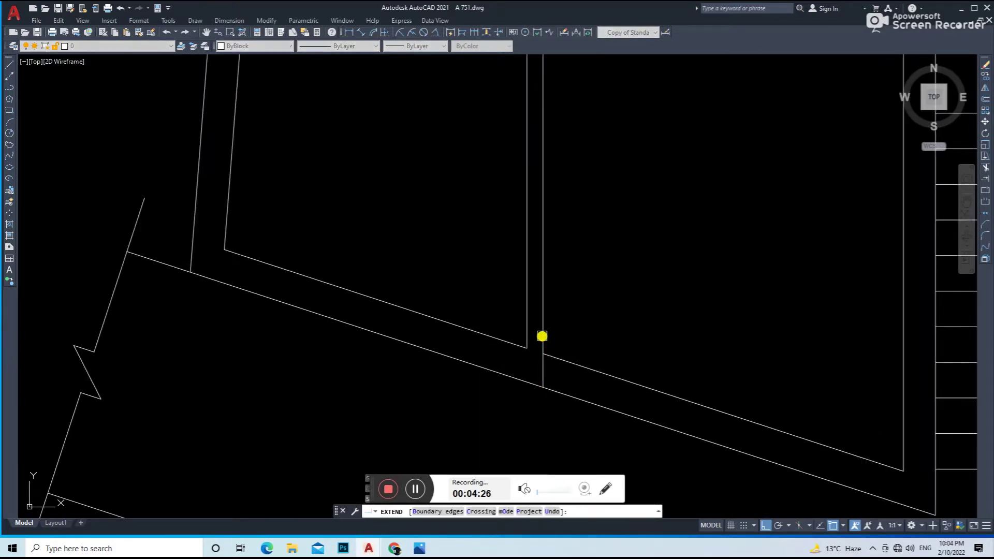
Step: Draw a horizontal line from the wall corner to the stair-side wall
text(l)
key(Return)
click(543, 386)
middle_drag(884, 387, 758, 349)
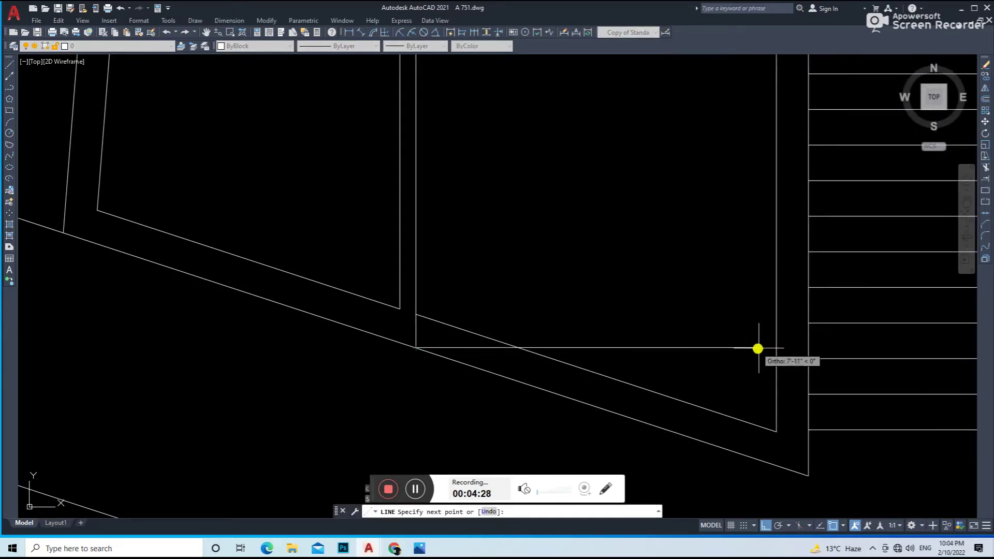
click(772, 347)
key(Escape)
scroll(751, 357, down, 3)
scroll(690, 402, up, 3)
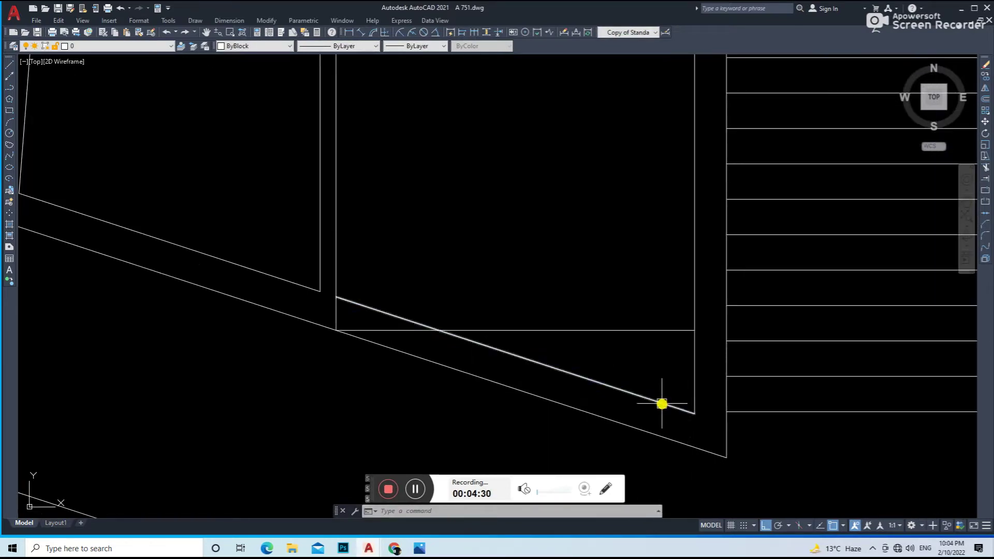
Step: Trim the diagonal line beyond the new horizontal line
text(tr)
key(Return)
scroll(694, 386, down, 2)
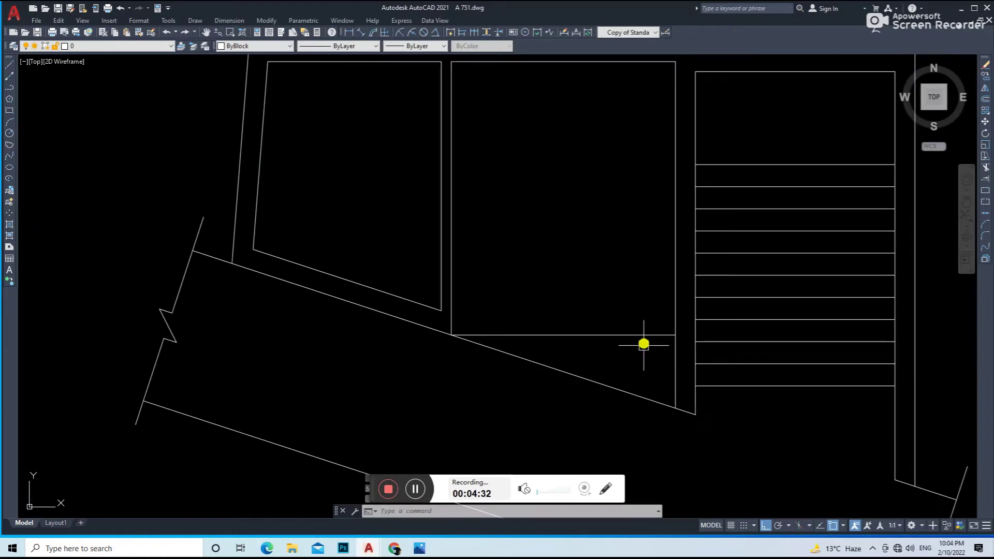
click(609, 384)
key(Escape)
Step: Offset the bottom horizontal line to a parallel copy just above it
text(o)
key(Return)
key(Return)
click(561, 335)
click(576, 299)
key(Escape)
scroll(473, 320, up, 3)
Step: Draw a line ending at the wall corner, after an abandoned trim
text(tr)
key(Return)
scroll(453, 321, down, 3)
scroll(725, 334, up, 4)
scroll(583, 316, down, 5)
key(Escape)
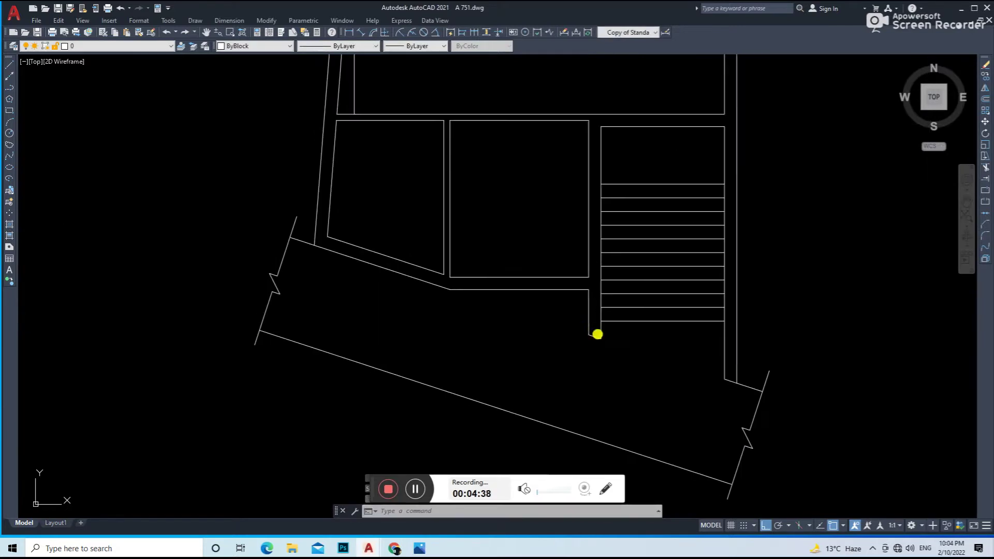
scroll(611, 326, up, 1)
text(l)
key(Return)
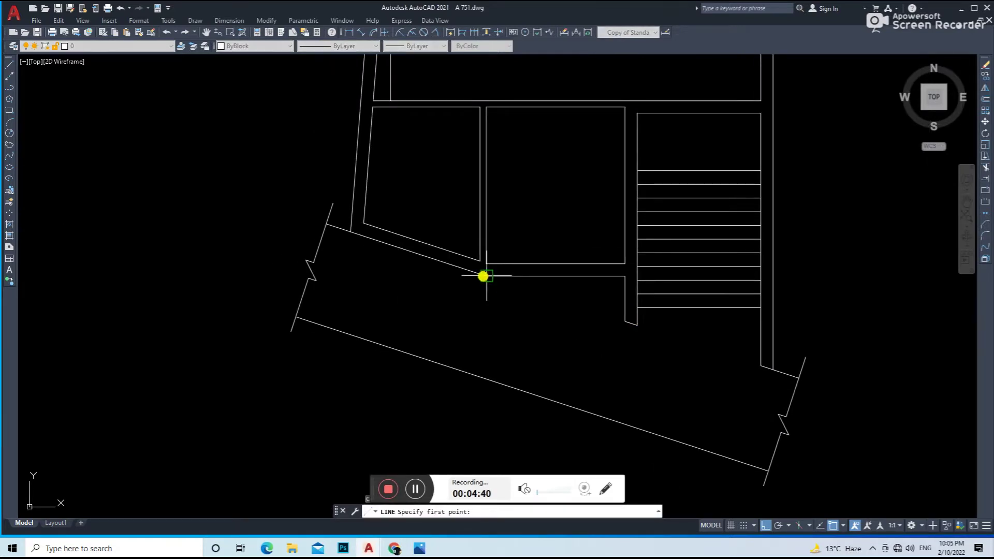
click(621, 321)
key(Return)
Step: Extend the bottom wall line to the diagonal wall
scroll(577, 355, up, 1)
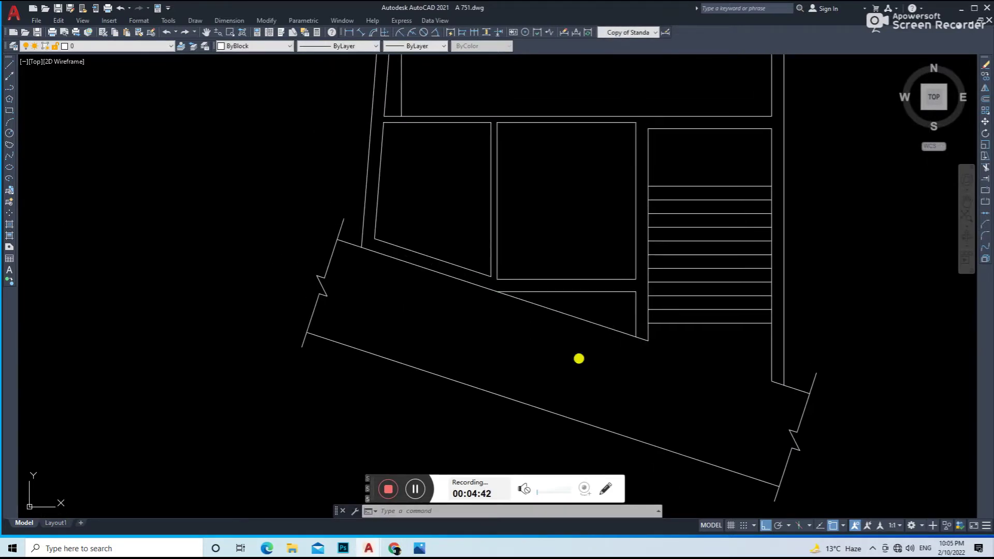
scroll(641, 343, up, 2)
scroll(642, 342, up, 2)
text(l)
key(Return)
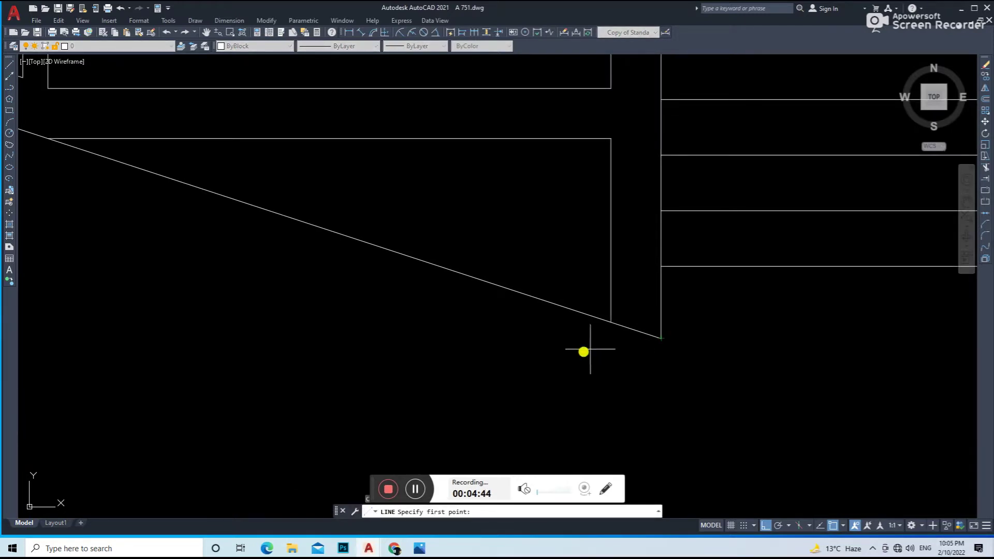
key(Escape)
scroll(617, 344, up, 1)
text(ex)
key(Return)
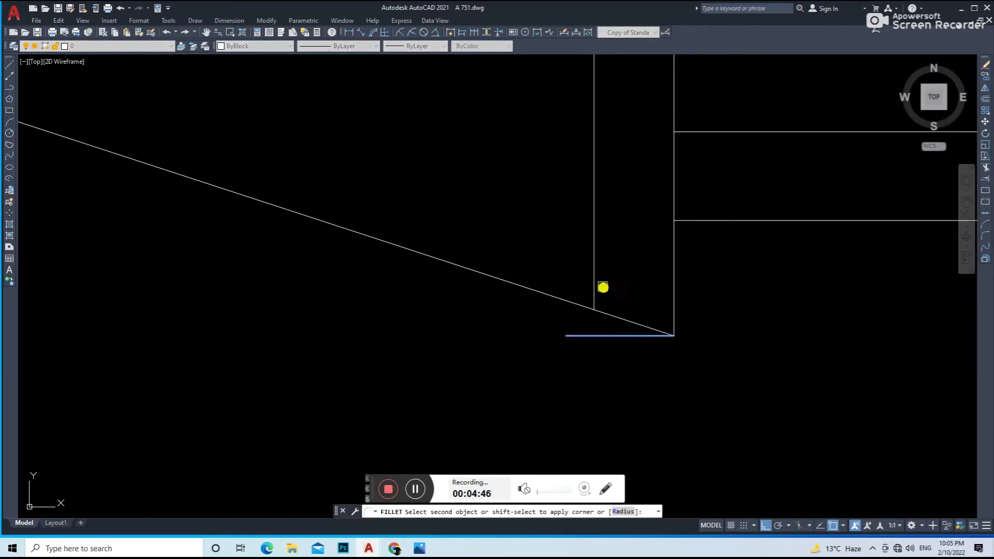
click(623, 309)
key(Escape)
key(Escape)
Step: Draw a line closing the small rectangle at the wall corner
scroll(620, 322, down, 3)
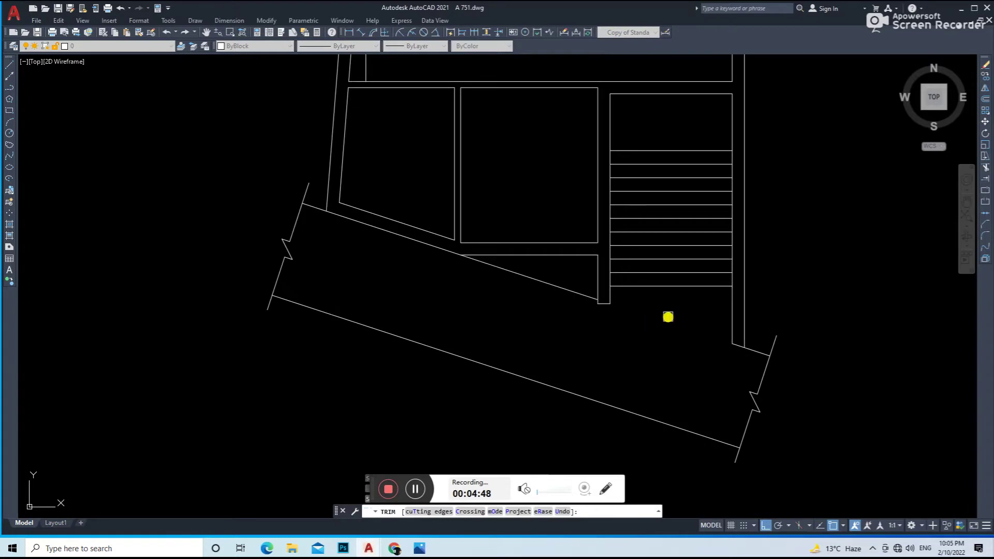
scroll(741, 337, up, 3)
scroll(724, 360, up, 3)
text(l)
key(Return)
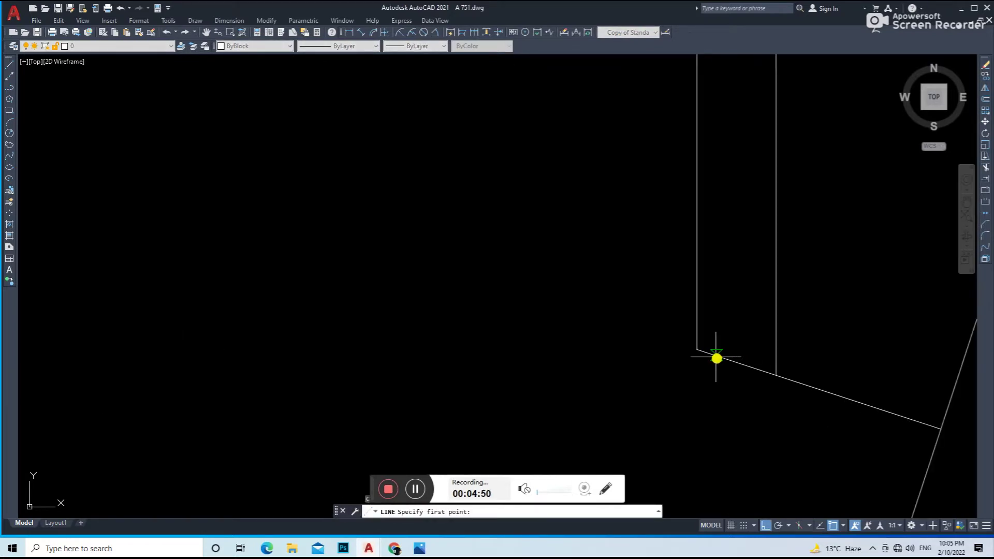
click(699, 376)
key(Return)
text(tr)
key(Return)
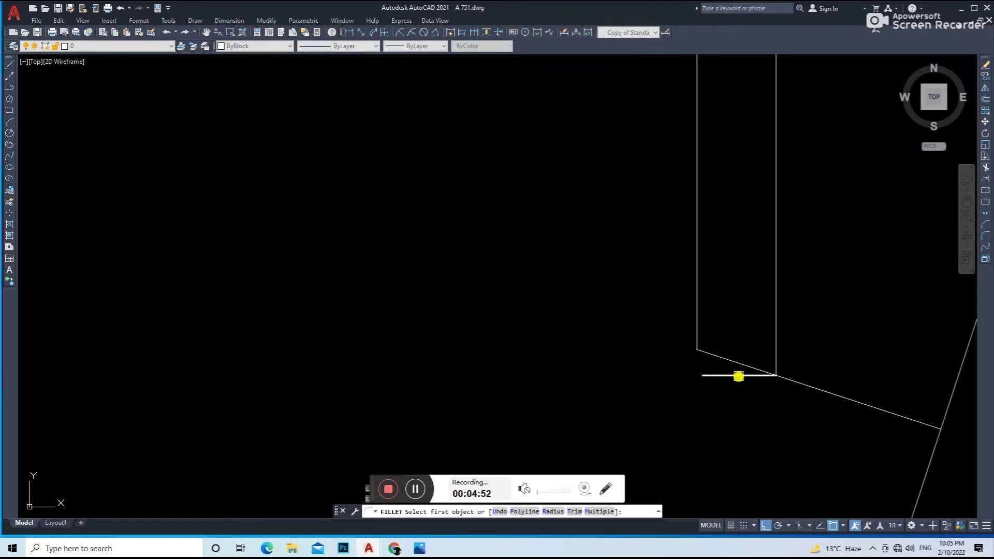
key(Escape)
Step: Bring the lower wall ends into view and select the short wall stub at the stair foot
scroll(723, 361, down, 3)
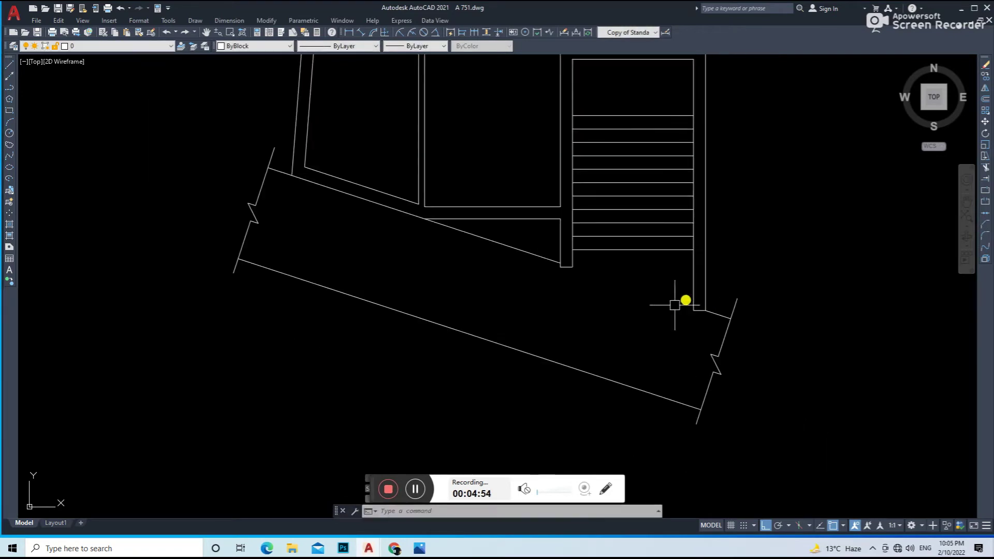
middle_drag(640, 360, 630, 403)
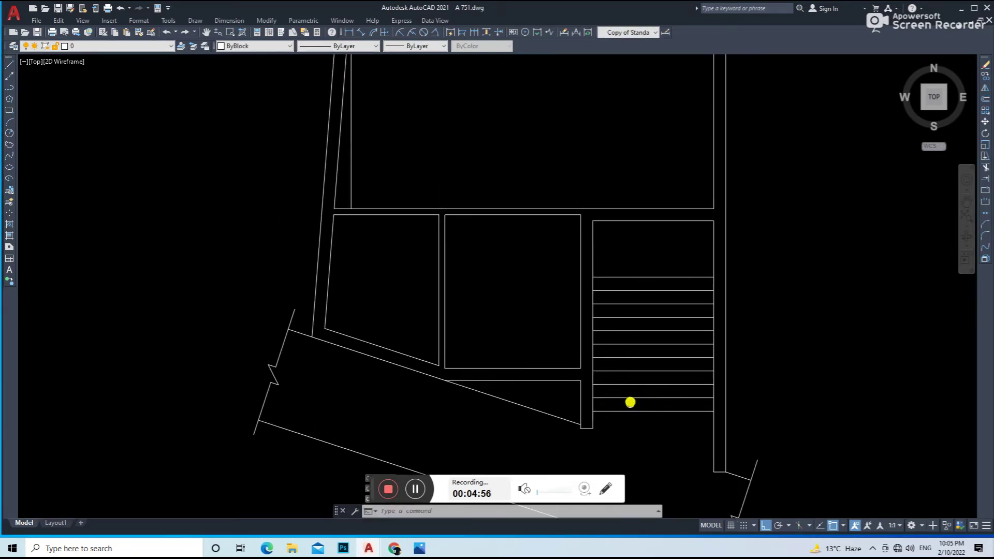
scroll(699, 466, up, 4)
click(738, 486)
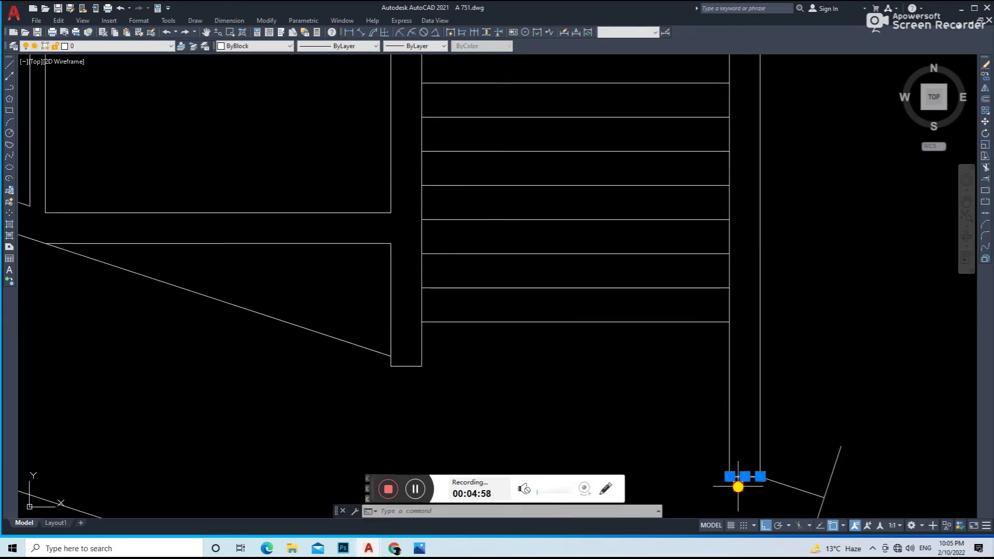
Step: Move the short wall stub to its new position
text(m)
key(space)
click(792, 446)
click(802, 422)
scroll(675, 340, down, 3)
scroll(592, 326, down, 1)
scroll(549, 303, up, 2)
scroll(556, 304, up, 2)
Step: Begin a line and an offset on the vertical wall line, cancelling both
text(l)
key(space)
click(572, 275)
key(Escape)
text(o)
key(space)
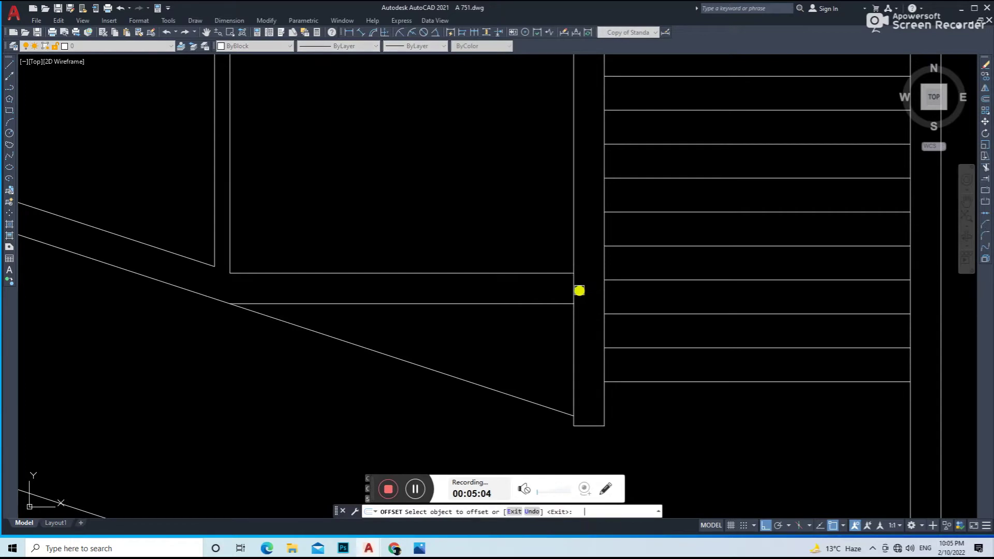
scroll(577, 288, up, 1)
click(568, 283)
key(Escape)
scroll(566, 286, down, 1)
middle_drag(530, 335, 533, 357)
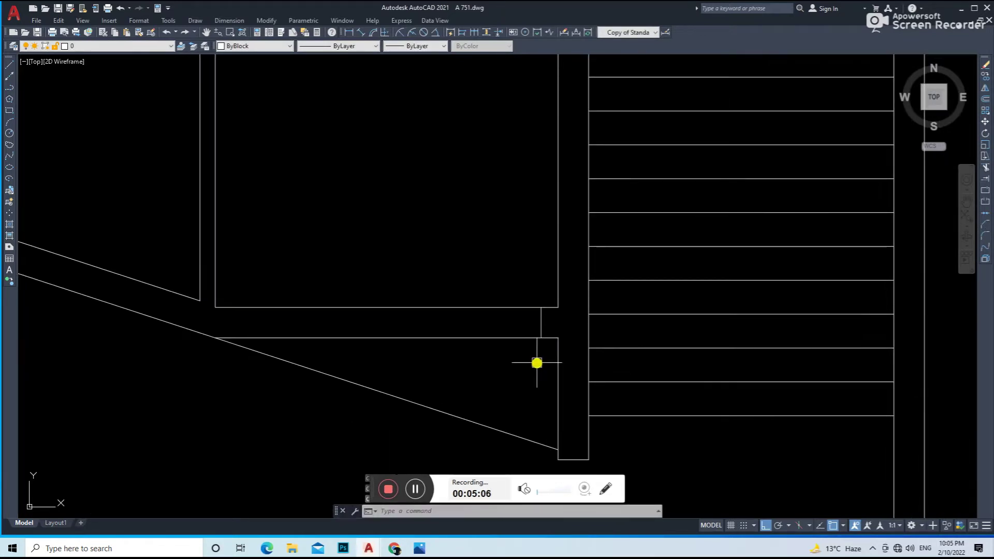
Step: Offset the jamb line to the left and trim the wall segments across the opening
text(o)
key(space)
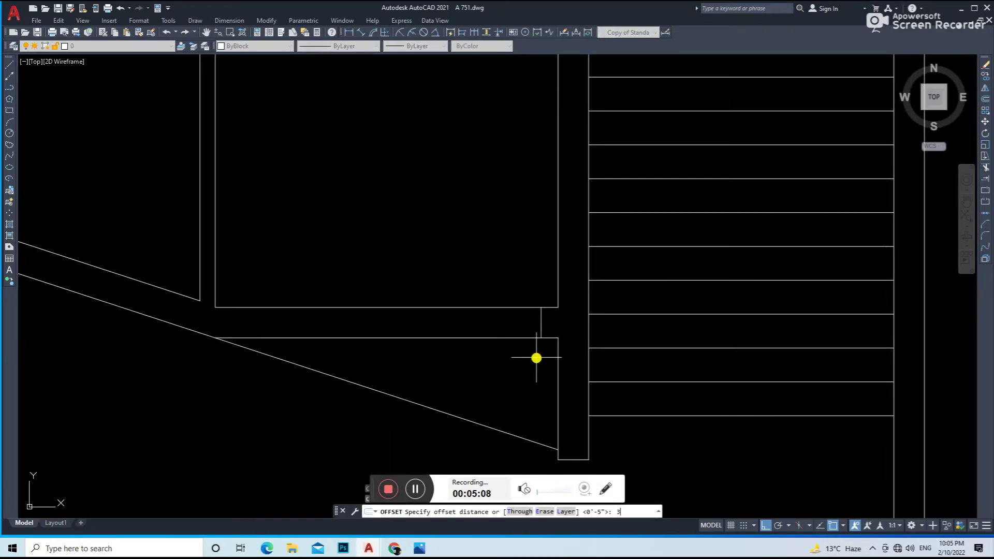
key(Return)
click(541, 321)
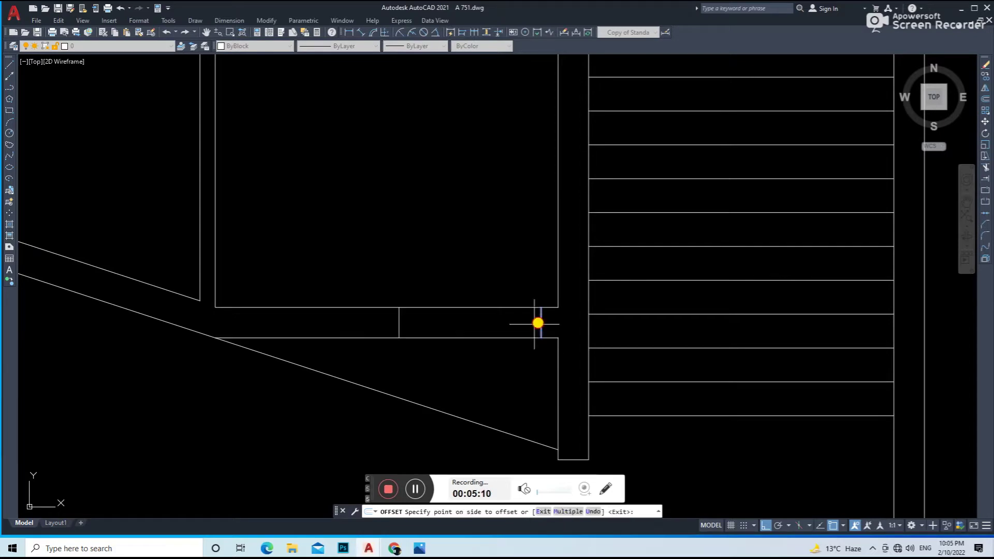
click(476, 348)
text(tr)
key(space)
drag(485, 350, 484, 286)
key(space)
Step: Draw a vertical line closing the wall end on the opening's other side
text(l)
key(space)
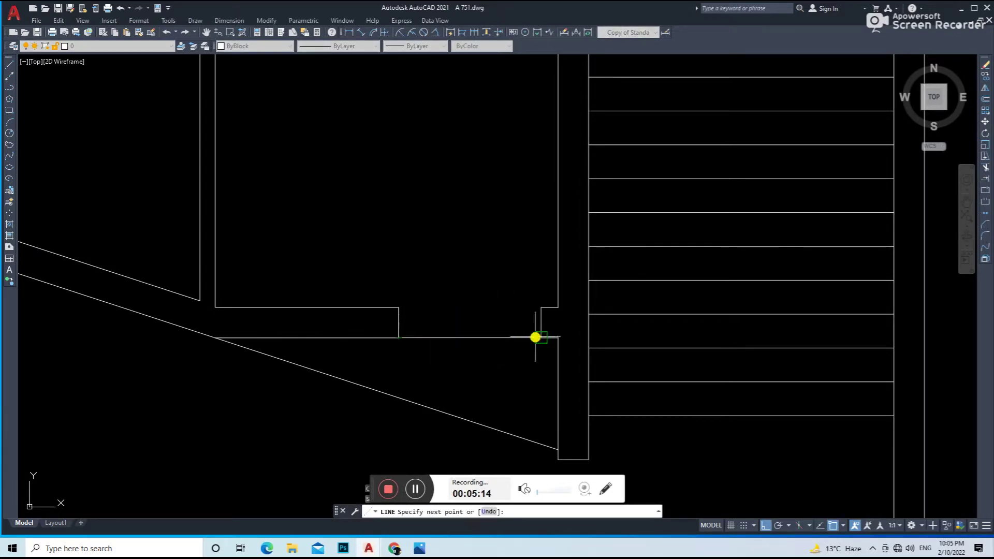
key(Escape)
middle_drag(288, 334, 432, 345)
scroll(433, 344, up, 2)
key(space)
click(322, 306)
click(322, 355)
key(space)
Step: Offset the new end line and trim the wall segments between the jambs
text(o)
key(space)
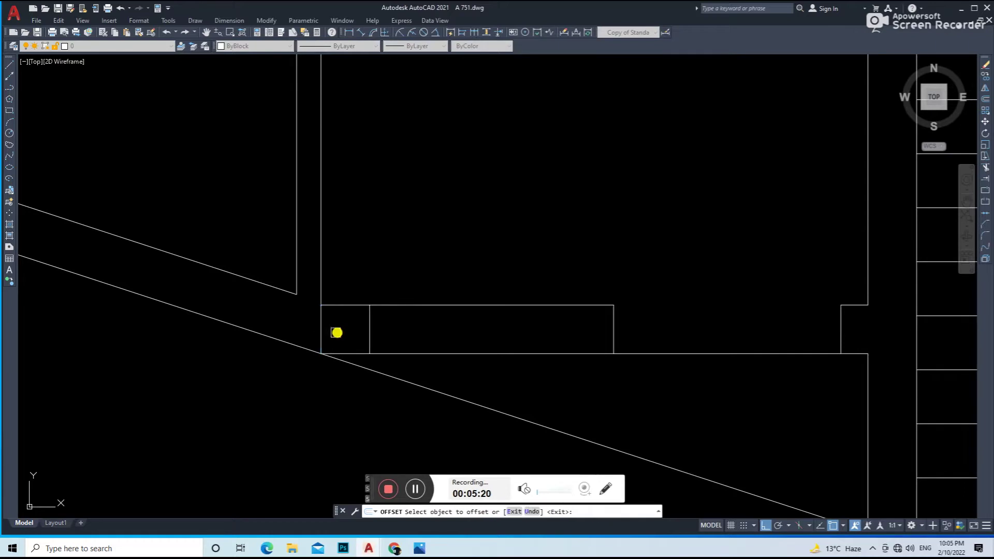
key(space)
scroll(402, 311, down, 2)
text(tr)
key(space)
drag(491, 351, 489, 285)
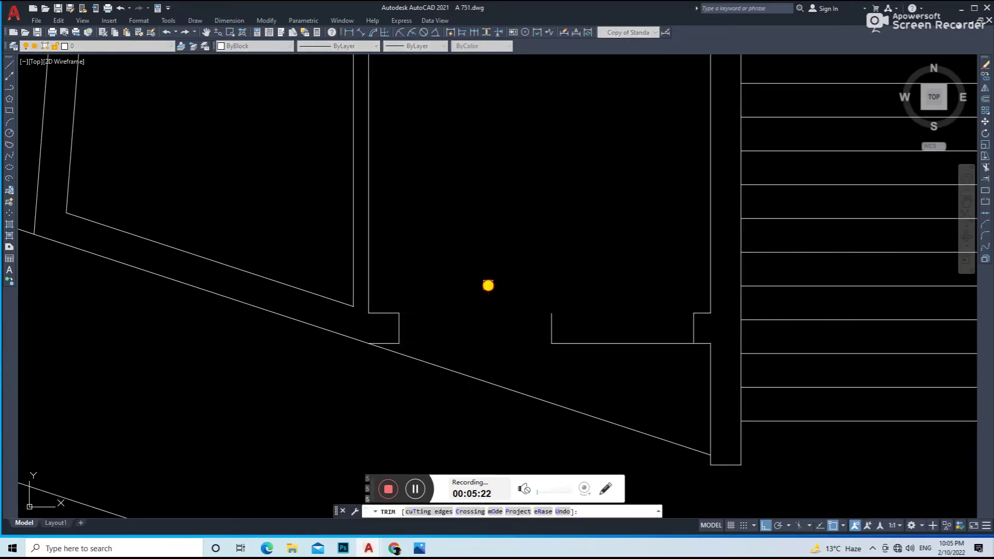
key(space)
Step: Draw a line across the opening and pick it for offsetting
text(l)
key(space)
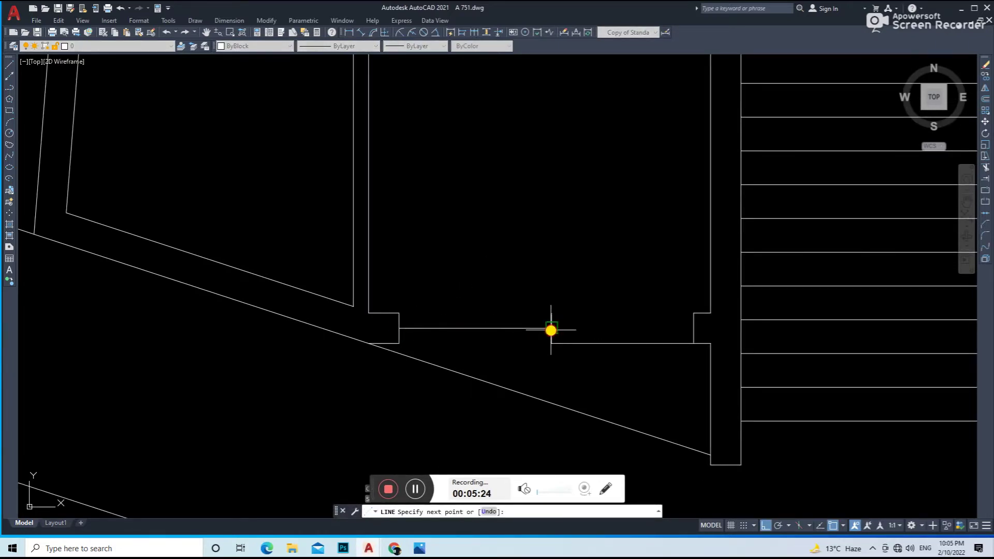
click(551, 330)
key(space)
text(o)
key(space)
click(488, 328)
Step: Offset the opening line twice and make all three window lines magenta
click(492, 328)
click(497, 299)
key(space)
click(499, 295)
click(454, 368)
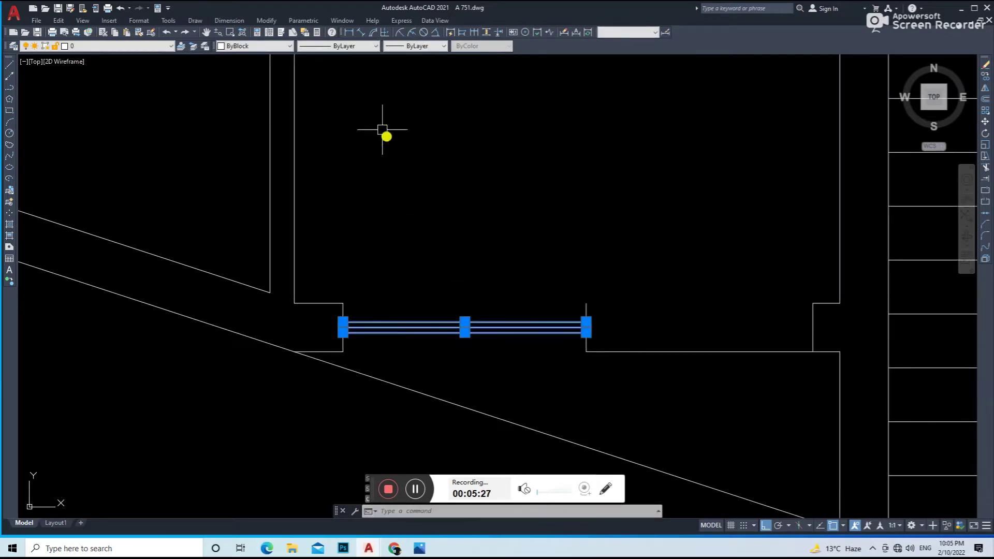
click(261, 47)
click(249, 111)
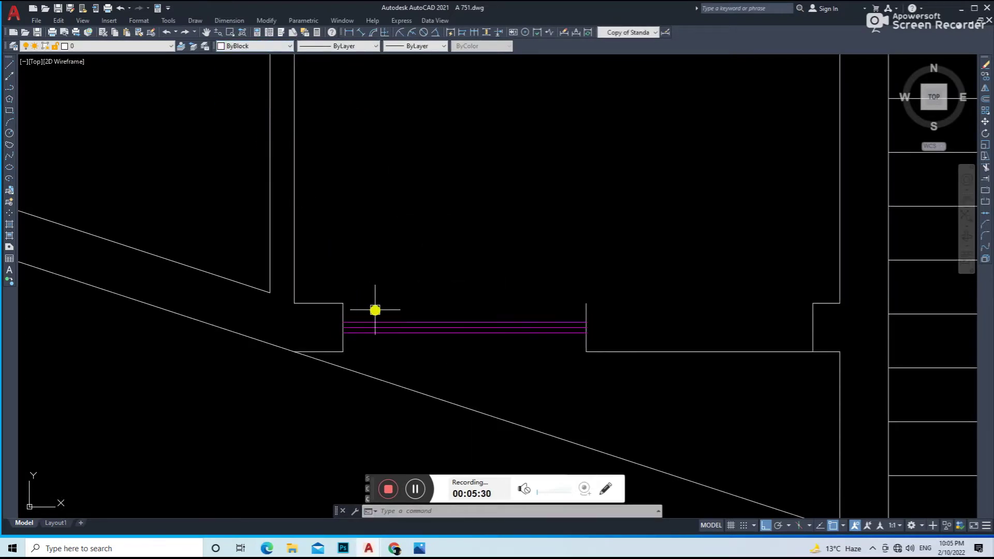
Step: Draw two frame lines between the wall corners of the opening
text(l)
key(space)
click(343, 352)
click(586, 352)
key(space)
key(space)
click(586, 304)
key(space)
Step: Select the bottom frame line, then open and close the Select Color picker
click(516, 352)
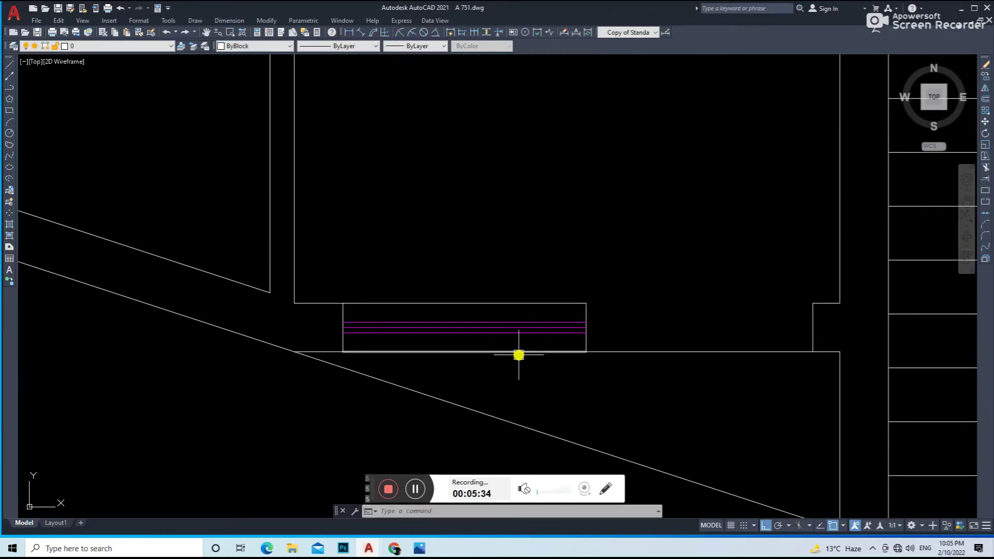
click(290, 46)
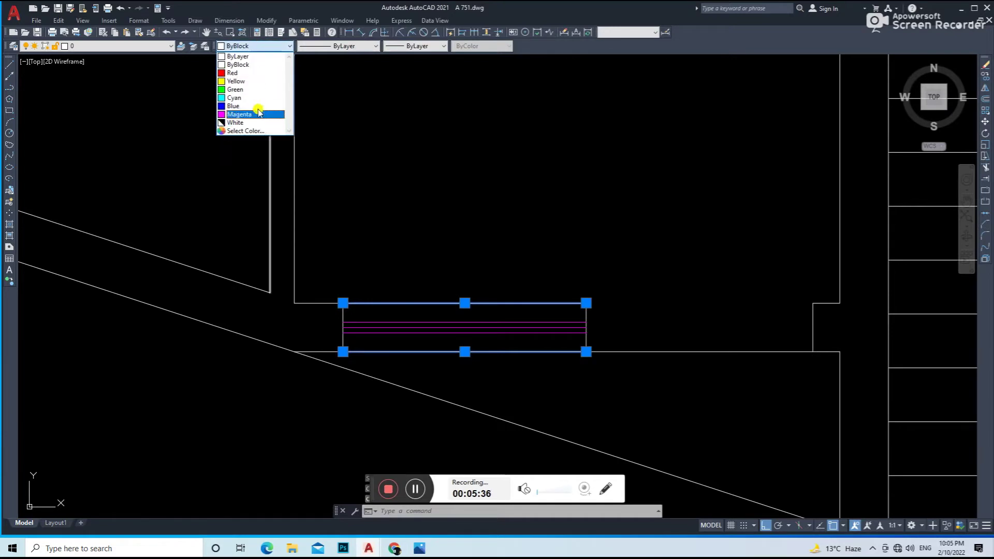
click(259, 132)
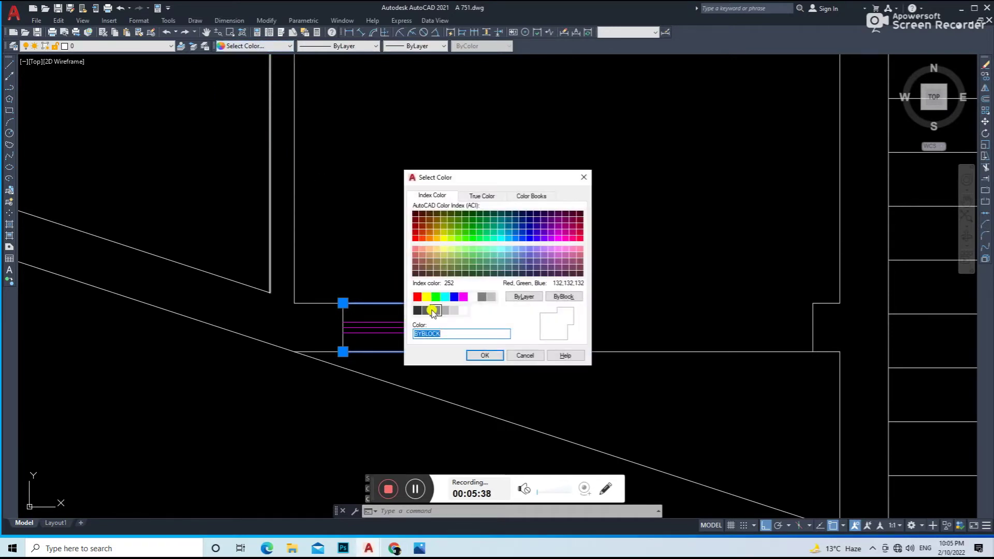
click(478, 355)
scroll(518, 290, down, 3)
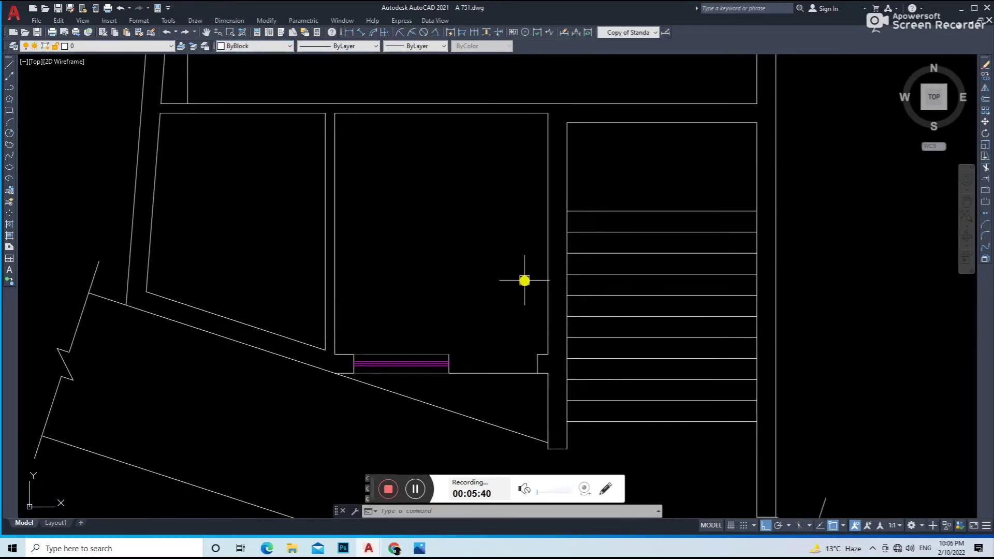
Step: Move the middle room's right wall line 4 units to the right
scroll(497, 310, up, 1)
scroll(485, 332, down, 2)
mouse_move(468, 204)
middle_down()
mouse_move(464, 312)
mouse_move(453, 306)
middle_up()
scroll(422, 302, down, 2)
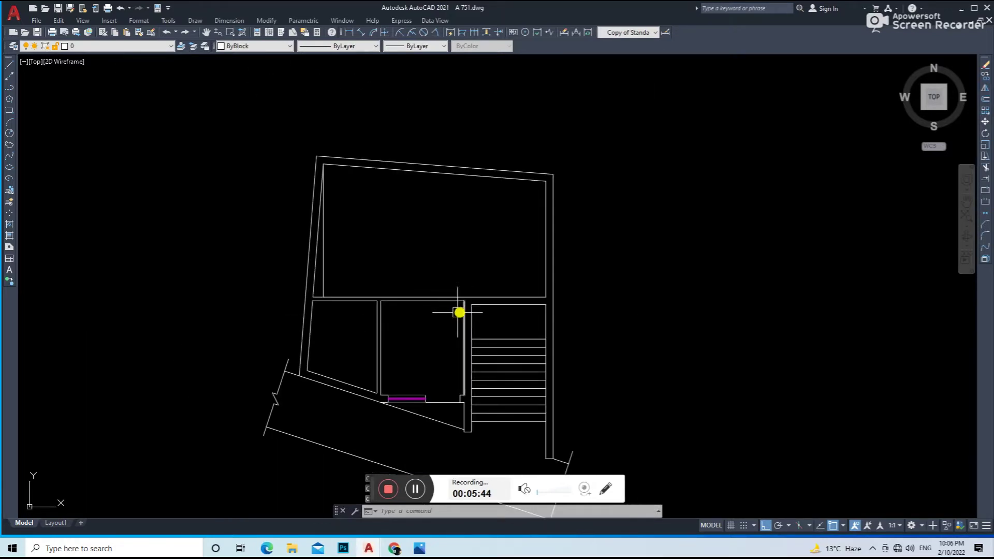
scroll(443, 318, up, 2)
scroll(459, 337, up, 4)
scroll(444, 304, down, 4)
scroll(448, 305, up, 1)
scroll(445, 304, up, 4)
click(433, 308)
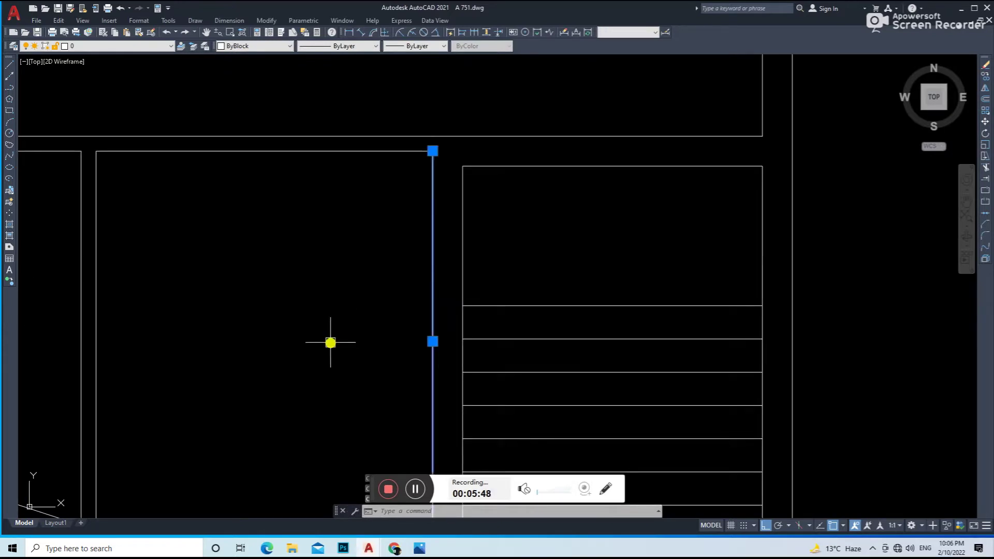
text(m)
key(Return)
scroll(360, 319, down, 2)
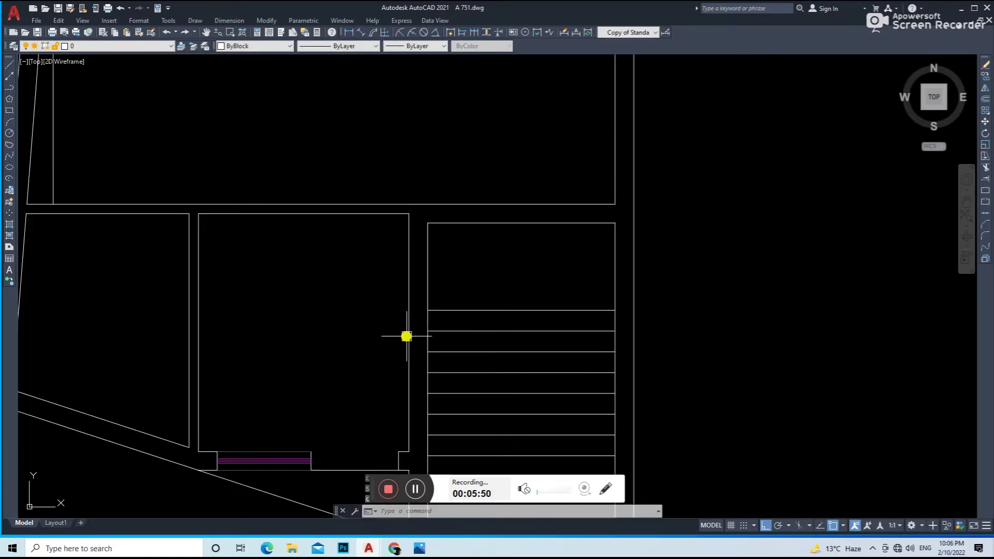
click(347, 368)
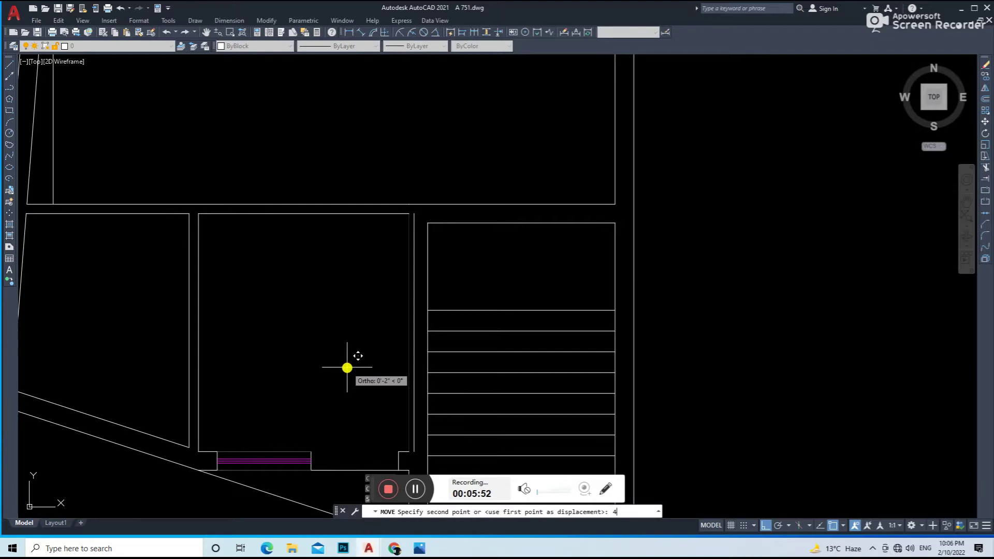
key(Return)
Step: Fillet the moved wall line to the lower wall for a clean corner
text(f)
key(Return)
click(418, 357)
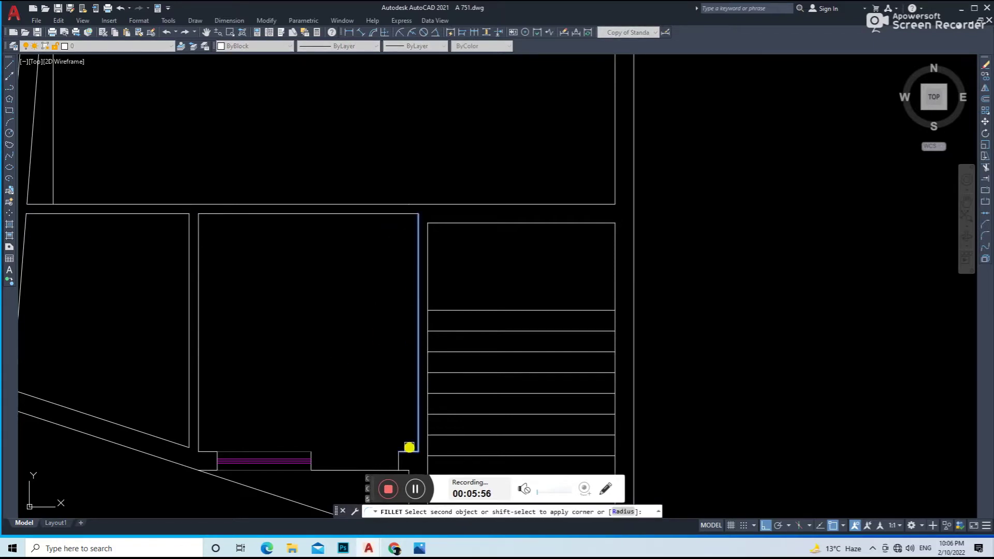
click(409, 448)
scroll(316, 302, down, 2)
Step: Offset a wall line 11 units to create the upper-room divider, then trim it
text(o)
key(Return)
text(11)
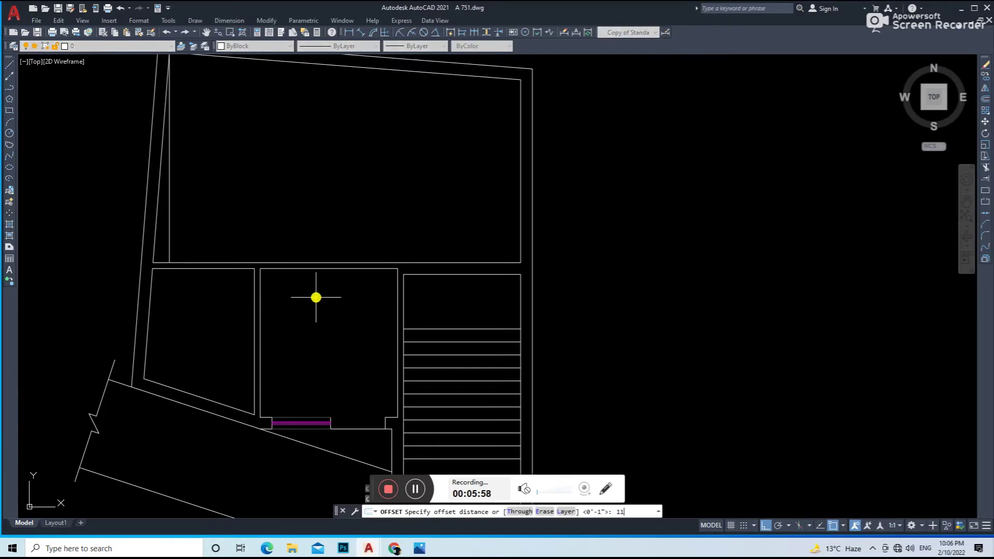
text(1)
key(Escape)
scroll(257, 217, up, 3)
scroll(370, 204, up, 2)
scroll(397, 143, up, 3)
text(tr)
key(Return)
scroll(383, 138, down, 6)
key(Escape)
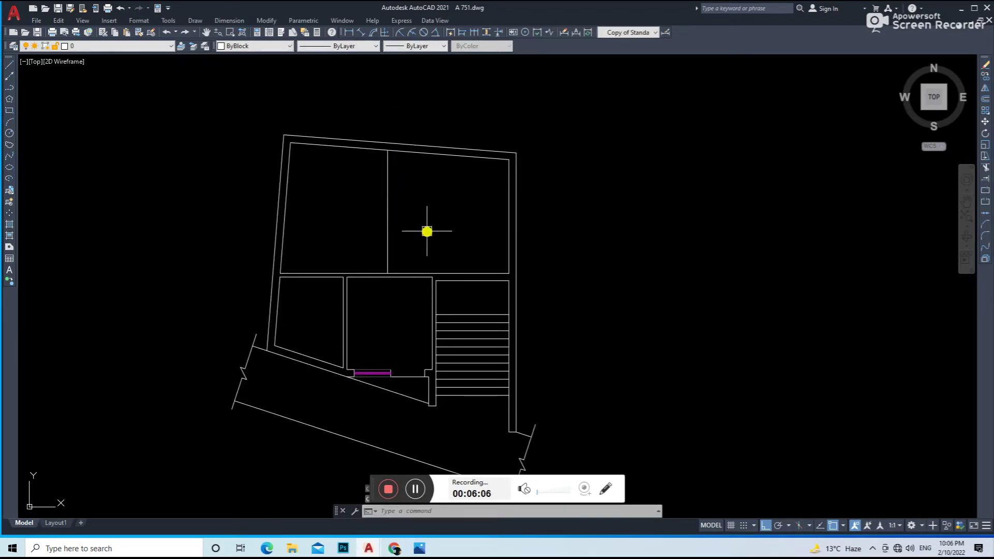
Step: Offset the dividing line into a double partition wall and trim the overlaps
middle_drag(415, 244, 415, 239)
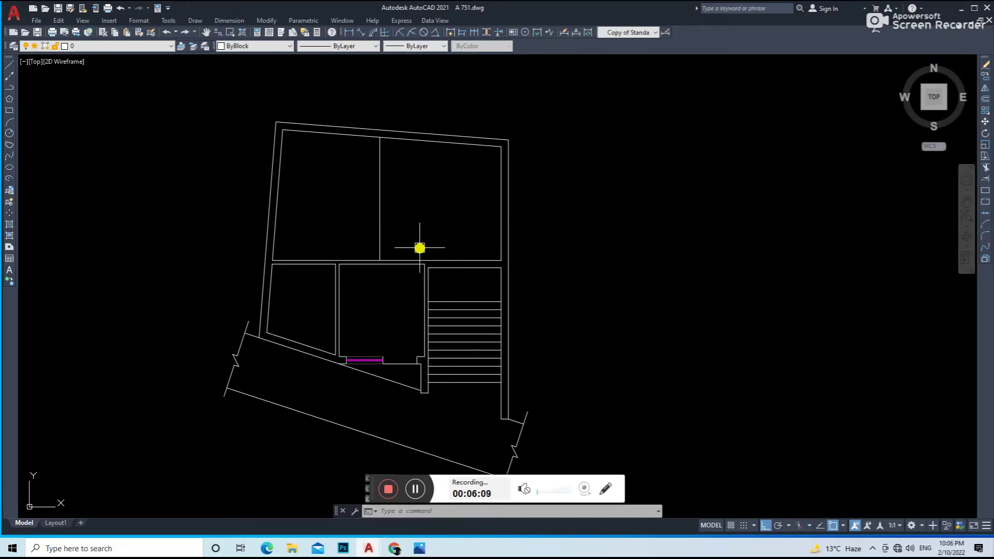
text(o)
key(Return)
text(4.5)
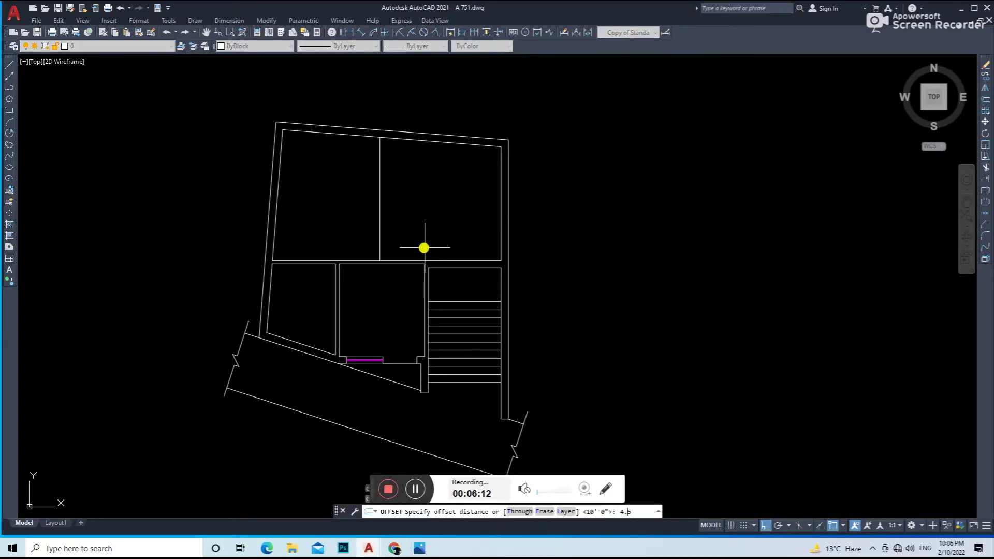
click(382, 238)
click(407, 246)
text(tr)
key(Return)
scroll(386, 249, up, 4)
scroll(405, 284, down, 4)
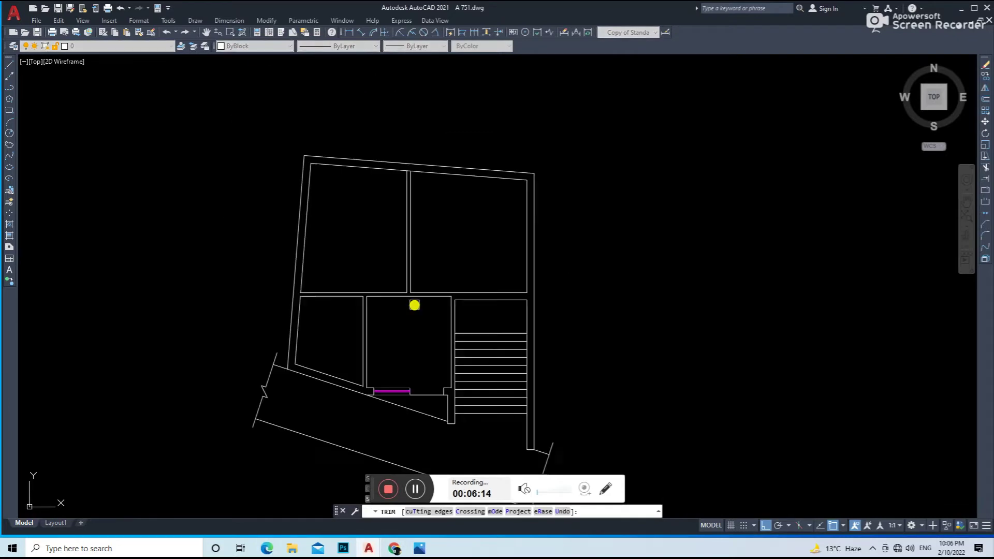
scroll(429, 250, up, 6)
scroll(391, 260, up, 4)
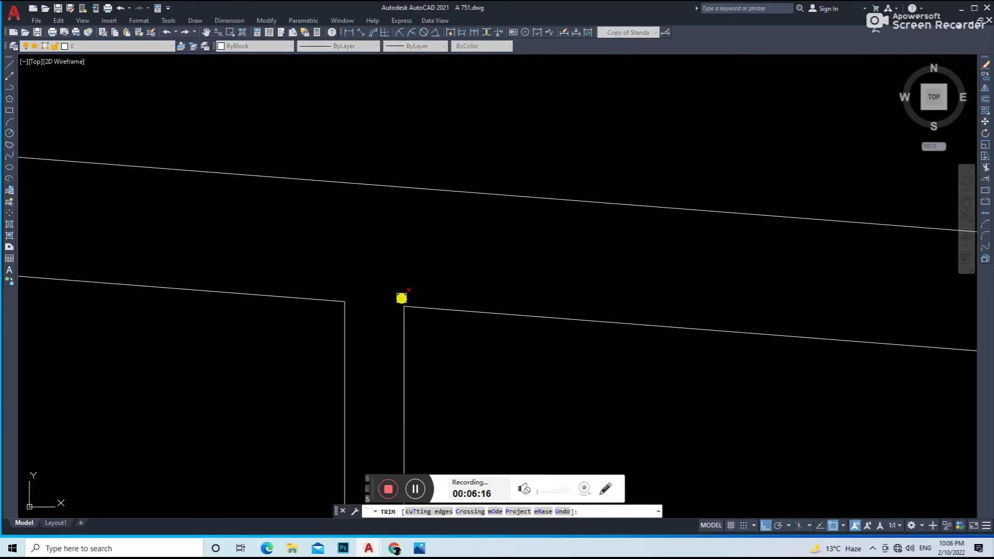
key(Escape)
scroll(455, 280, down, 2)
scroll(474, 290, down, 6)
Step: Draw a horizontal line across the upper-left room and trim off its left and middle parts
text(l)
key(Return)
click(451, 280)
click(153, 290)
scroll(184, 278, up, 3)
text(tr)
key(Return)
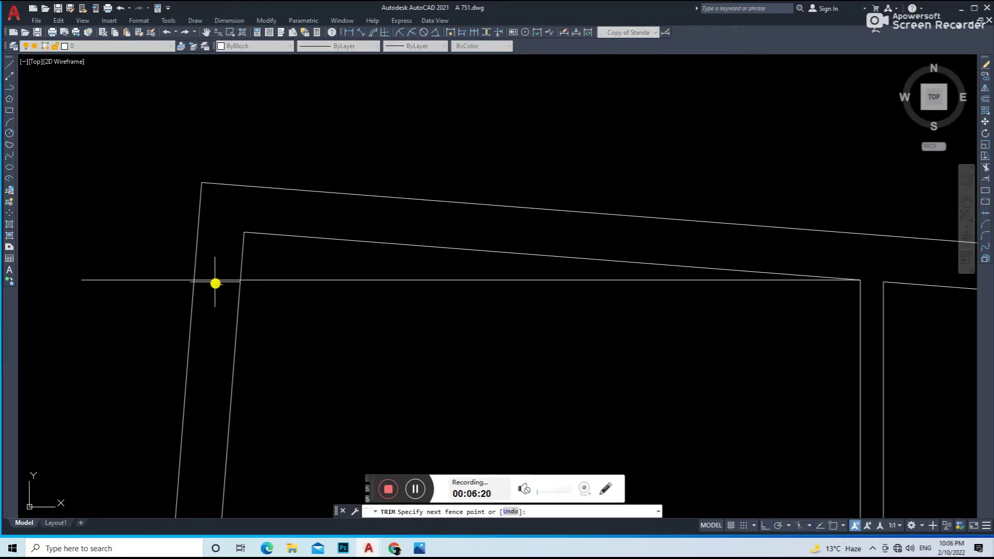
click(216, 281)
click(175, 279)
scroll(301, 280, down, 2)
key(Escape)
Step: Raise the remaining line piece and delete the sloped inner wall line
click(306, 281)
text(m)
key(Return)
click(361, 391)
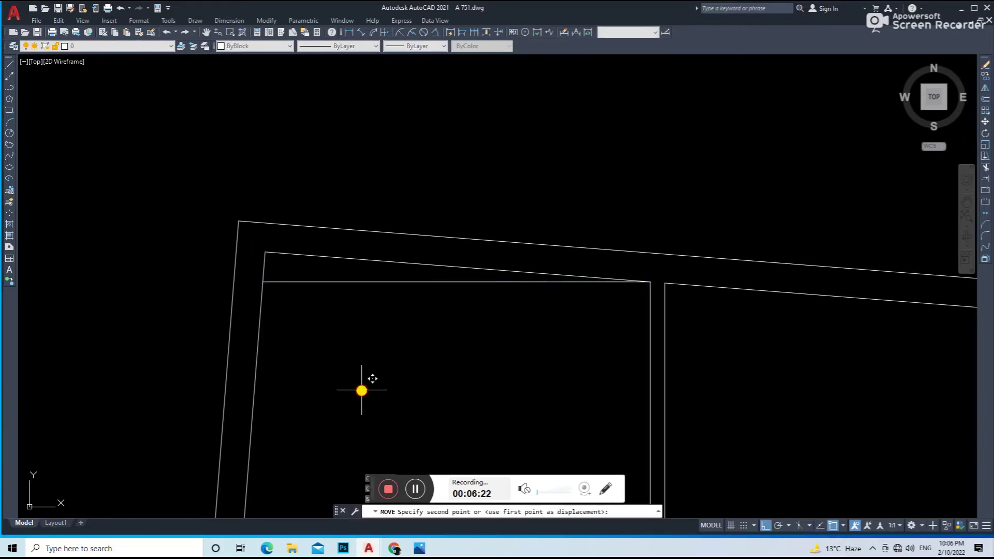
key(Return)
click(355, 259)
key(Delete)
Step: Fillet the upper-left room's top inner line to its left and right inner walls
text(f)
key(Return)
click(261, 285)
click(291, 268)
key(Return)
click(368, 268)
click(651, 298)
scroll(453, 284, down, 6)
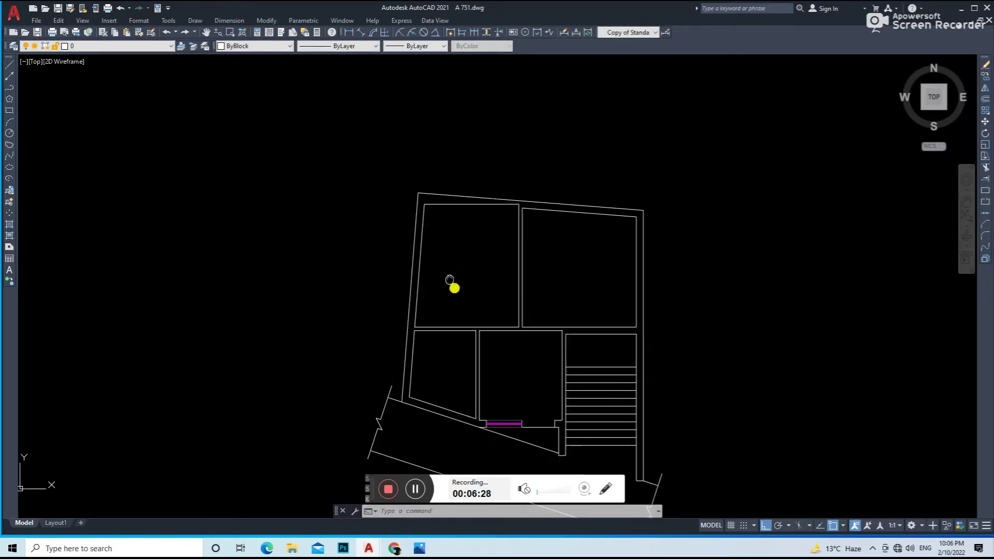
text(l)
key(Return)
scroll(406, 184, up, 4)
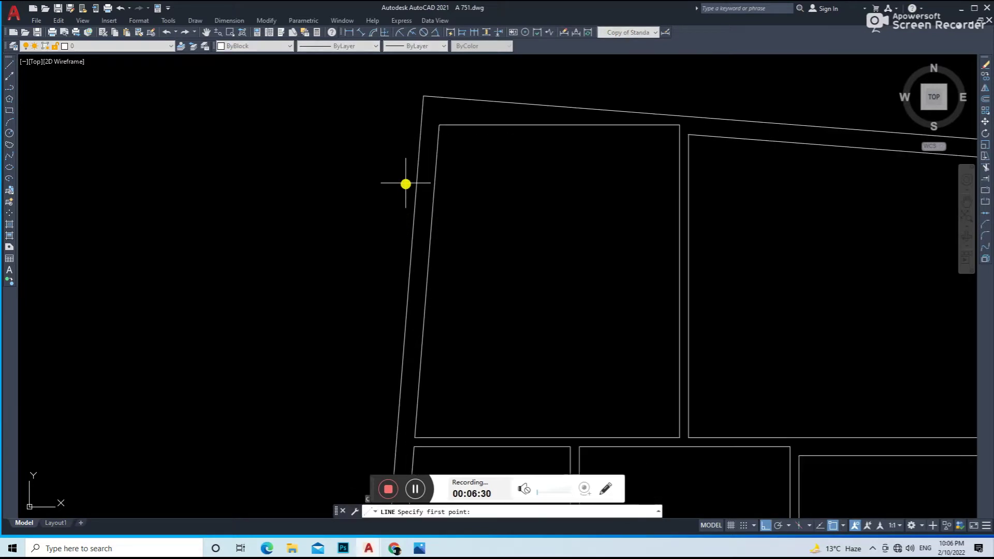
Step: Draw a new line from the upper-left room's inner wall corner
click(437, 133)
middle_drag(442, 466, 450, 407)
scroll(438, 369, up, 5)
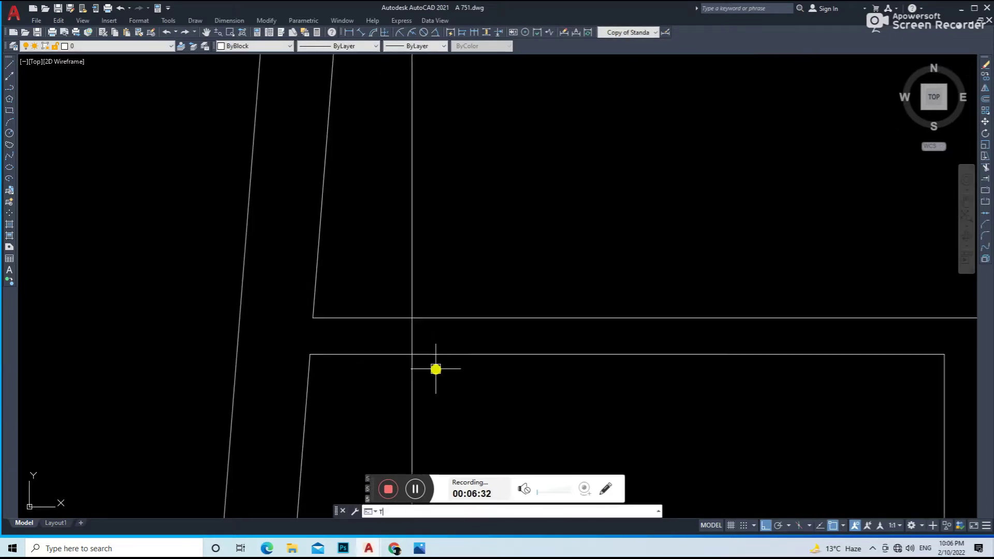
key(Escape)
Step: Shift the vertical inner wall line 4 units to the left
click(415, 378)
text(E)
scroll(415, 377, down, 2)
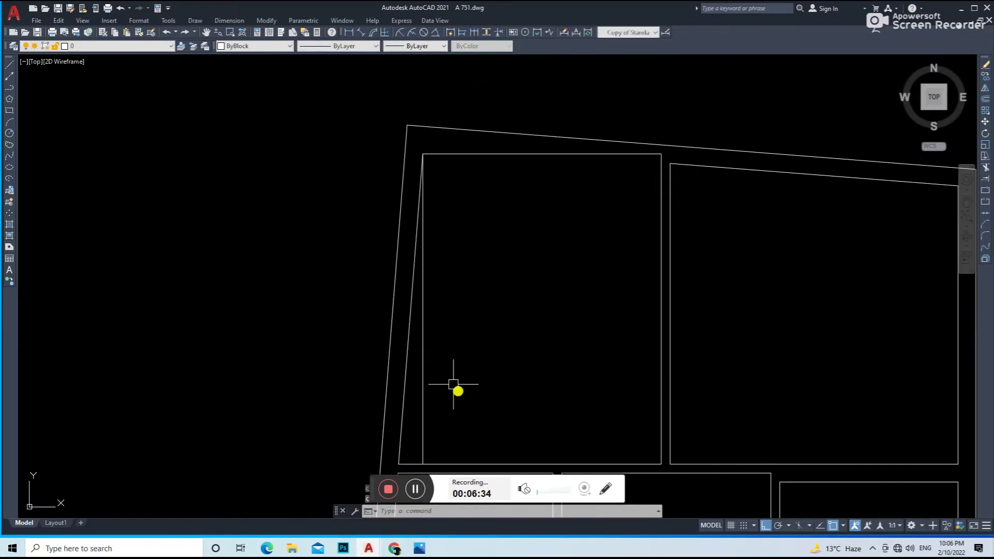
text(m)
key(Return)
click(527, 366)
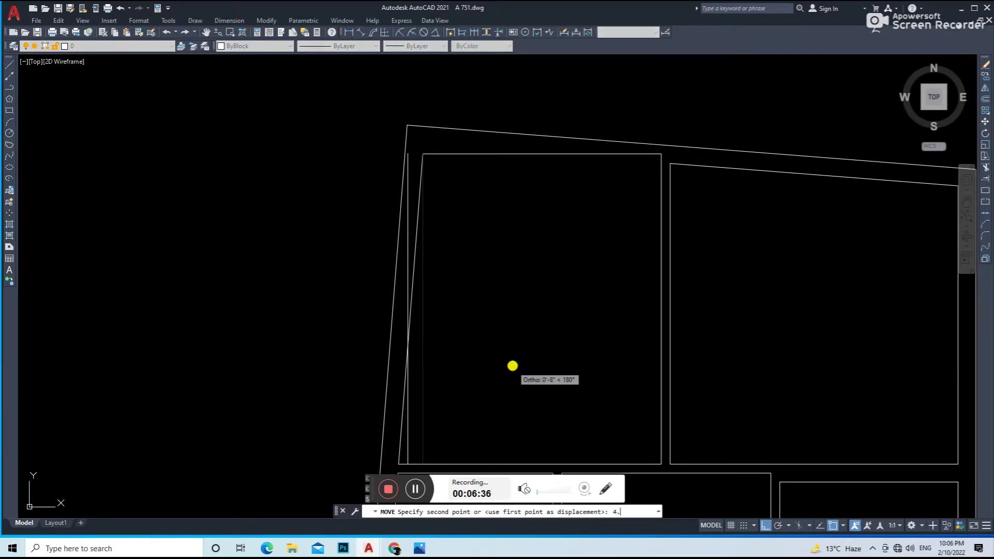
key(Return)
Step: Fillet the vertical inner line with the top wall, removing the slanted piece
text(f)
key(Return)
click(414, 163)
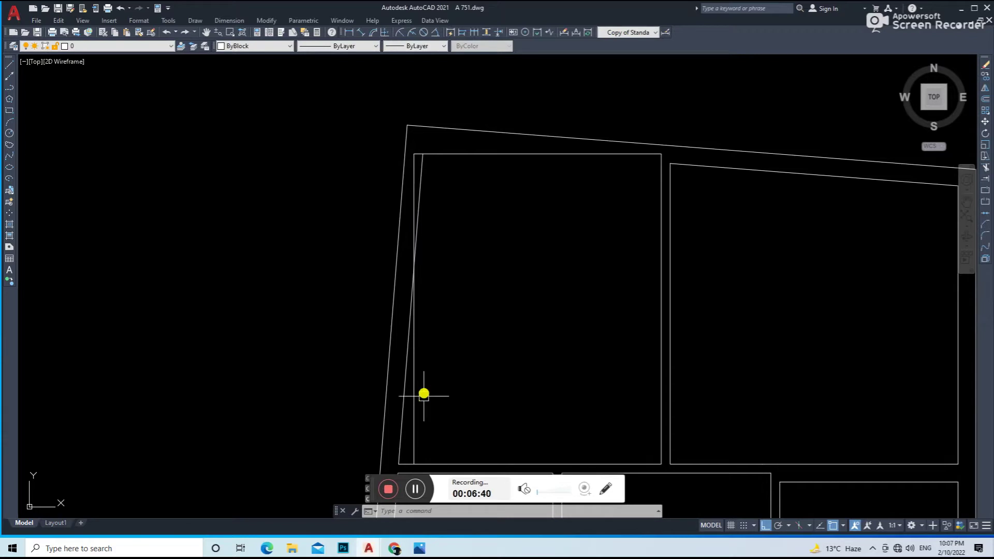
click(406, 434)
scroll(482, 286, down, 2)
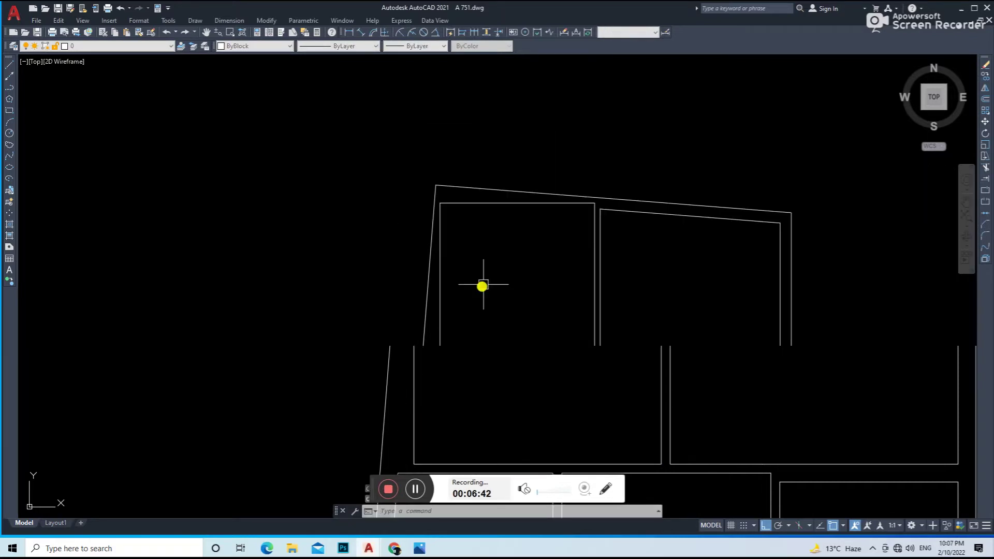
middle_drag(568, 302, 536, 296)
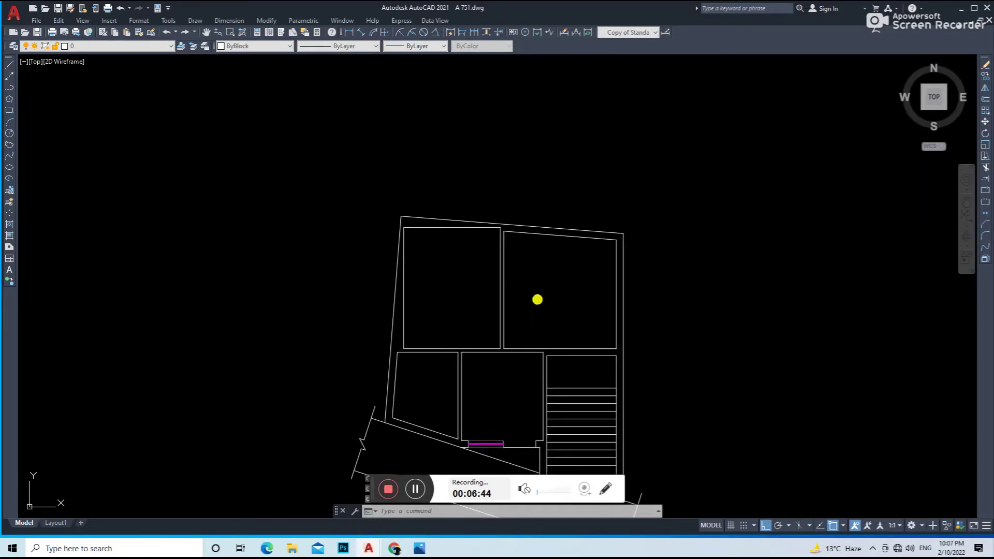
Step: Draw a centre line up the staircase from its bottom to its top
scroll(536, 292, down, 2)
scroll(583, 313, up, 2)
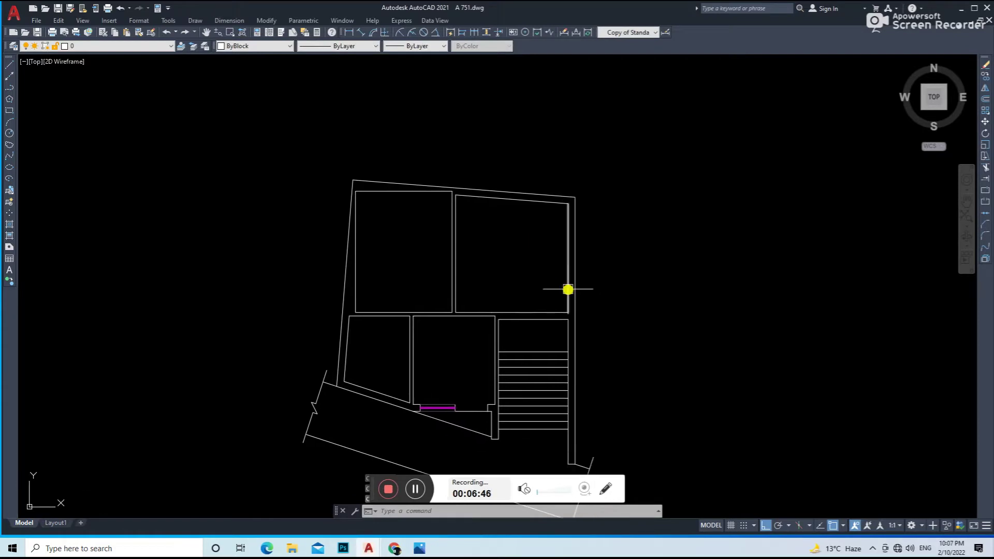
middle_drag(499, 317, 439, 314)
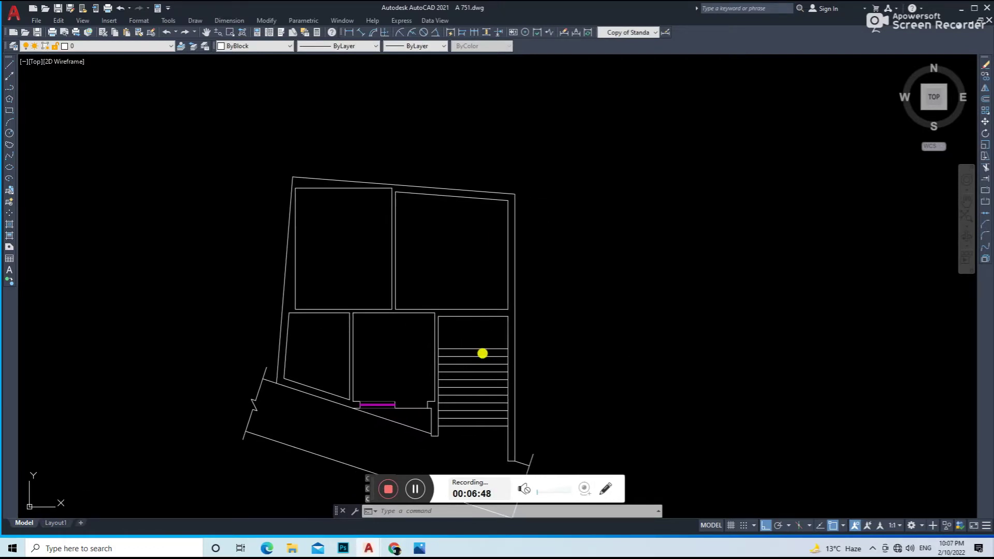
scroll(483, 352, down, 2)
text(l)
key(Return)
click(497, 383)
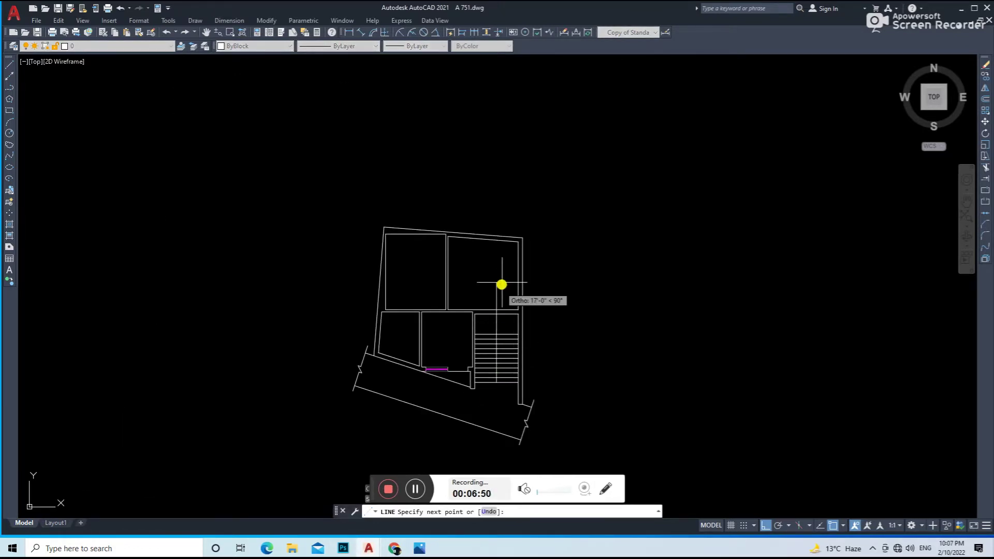
scroll(497, 295, up, 2)
scroll(497, 292, up, 3)
click(510, 272)
key(Escape)
Step: Offset the stair centre line to form a two-line centre wall
scroll(506, 248, down, 5)
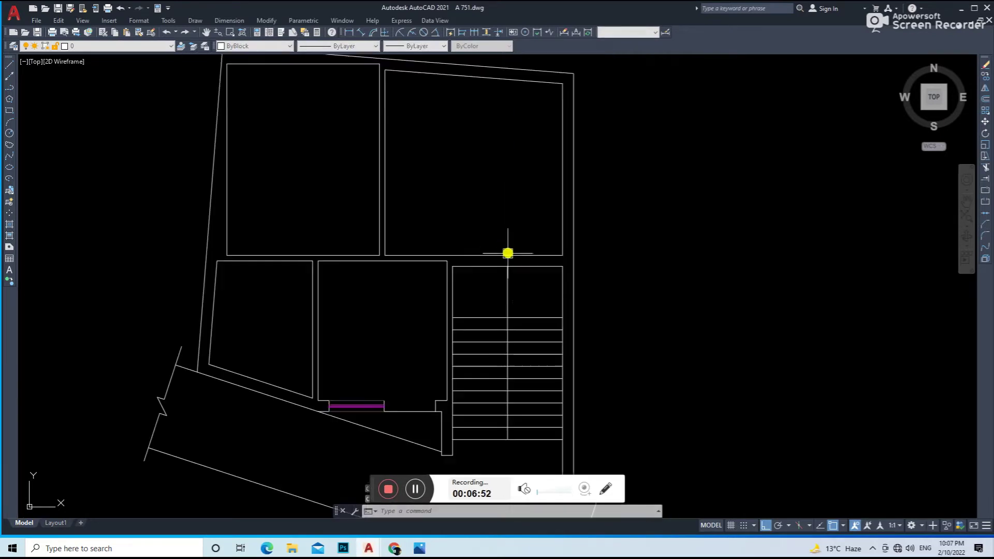
text(o)
key(Return)
scroll(505, 282, up, 5)
key(Return)
click(508, 282)
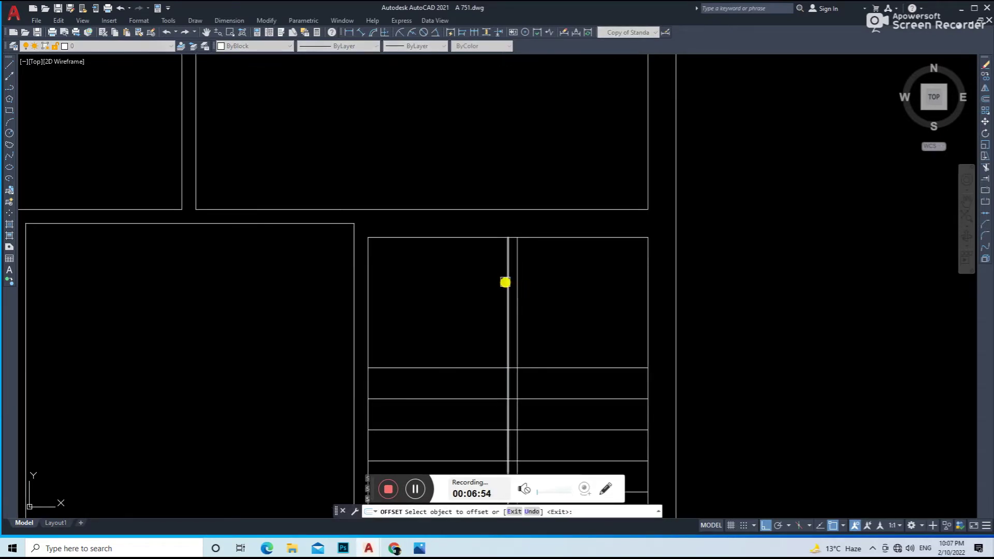
key(Return)
Step: Fence-trim the stair treads at the central divider
text(tr)
key(Return)
scroll(475, 285, down, 3)
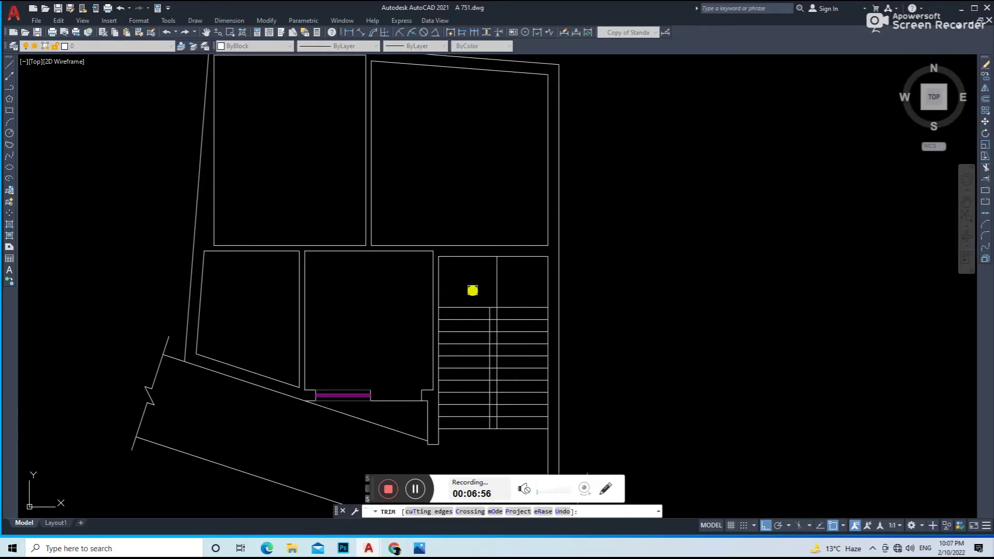
scroll(499, 310, up, 4)
scroll(499, 300, down, 2)
click(499, 288)
scroll(499, 289, down, 2)
key(Return)
Step: Offset the bottom line 4' below the stairs and fillet the new wall line
key(Return)
text(o)
key(Return)
text(4)
key(Return)
key(Return)
text(o)
key(Return)
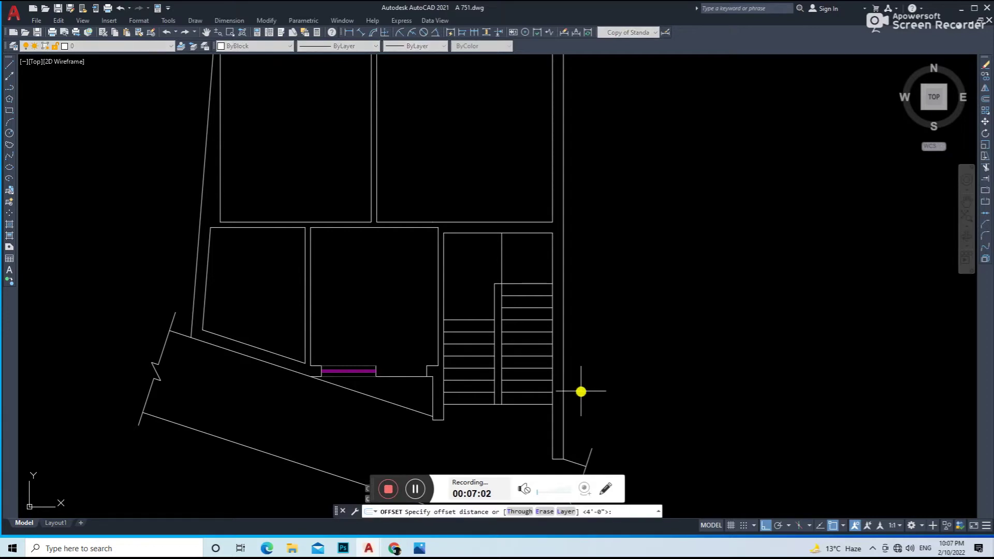
key(Return)
middle_drag(527, 443, 514, 370)
click(487, 398)
key(Escape)
text(f)
key(Return)
click(461, 398)
Step: Fillet the landing line to close both of its corners against the wall lines
click(422, 337)
click(504, 398)
click(550, 375)
scroll(547, 392, up, 6)
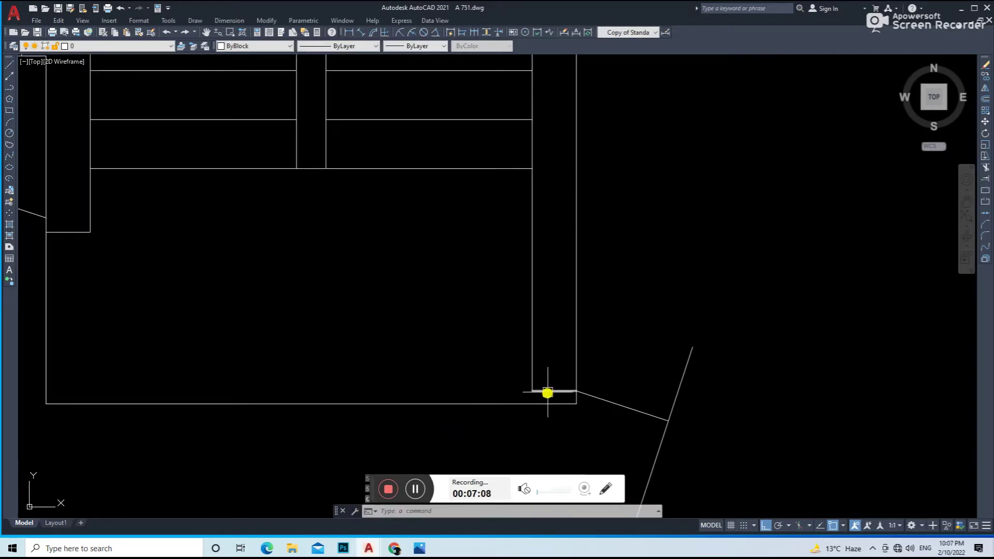
scroll(548, 389, down, 6)
scroll(601, 397, up, 1)
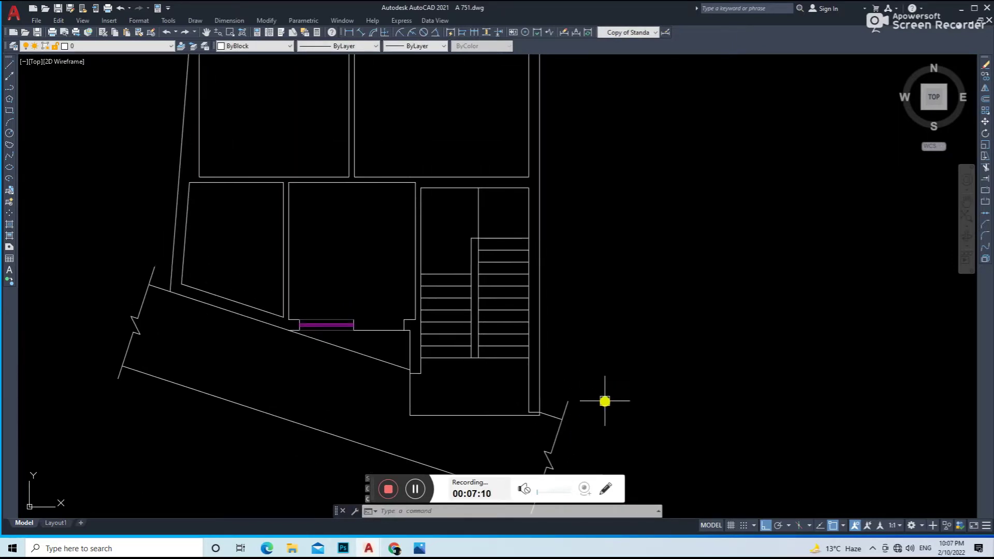
middle_drag(603, 394, 584, 422)
scroll(533, 389, down, 2)
scroll(466, 311, up, 4)
Step: Draw a vertical line from the wall endpoint up to the corner above
text(ex)
key(Return)
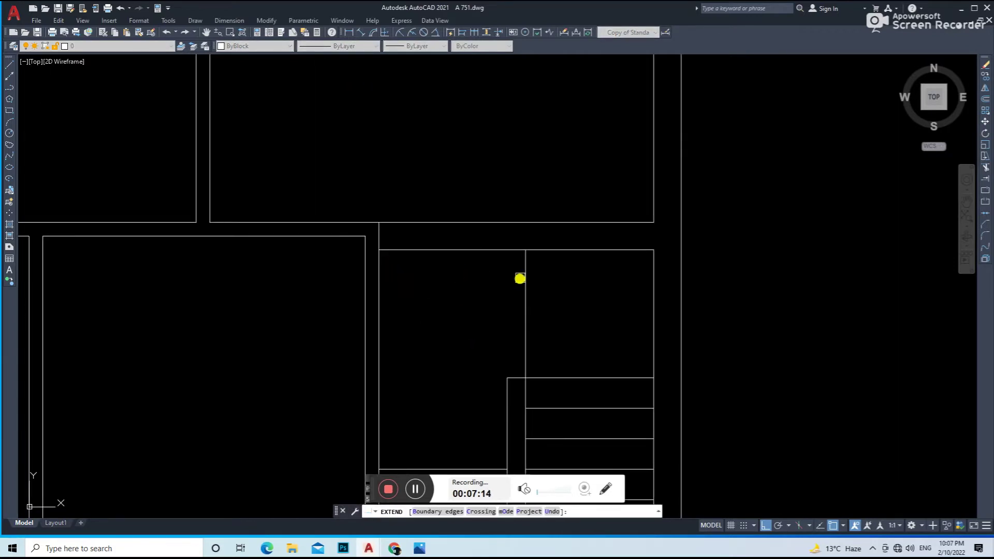
scroll(385, 242, up, 3)
scroll(370, 229, up, 2)
key(Escape)
text(l)
key(Return)
click(369, 263)
click(370, 191)
key(Return)
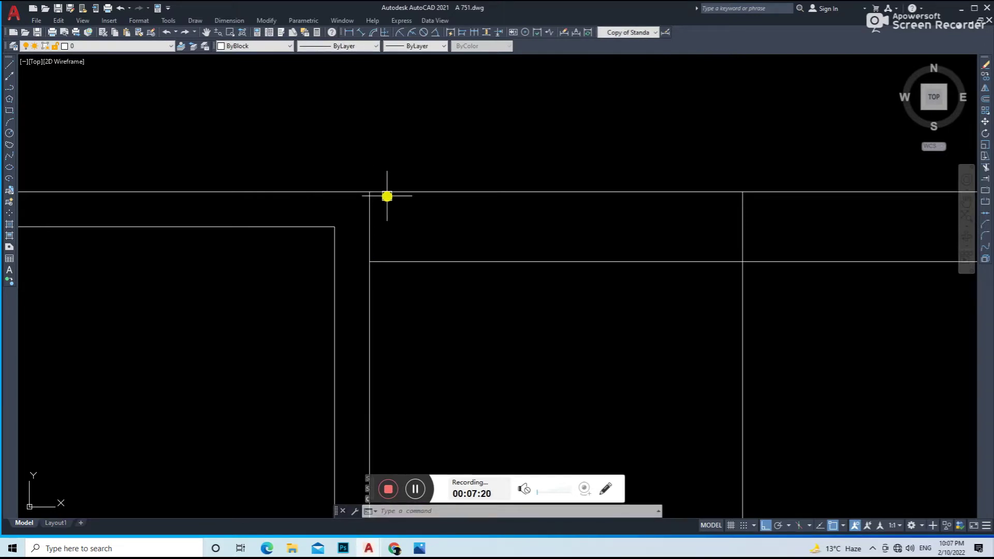
Step: Offset the vertical wall line at the current offset distance
text(o)
key(Return)
key(Return)
scroll(401, 225, up, 2)
scroll(399, 226, up, 2)
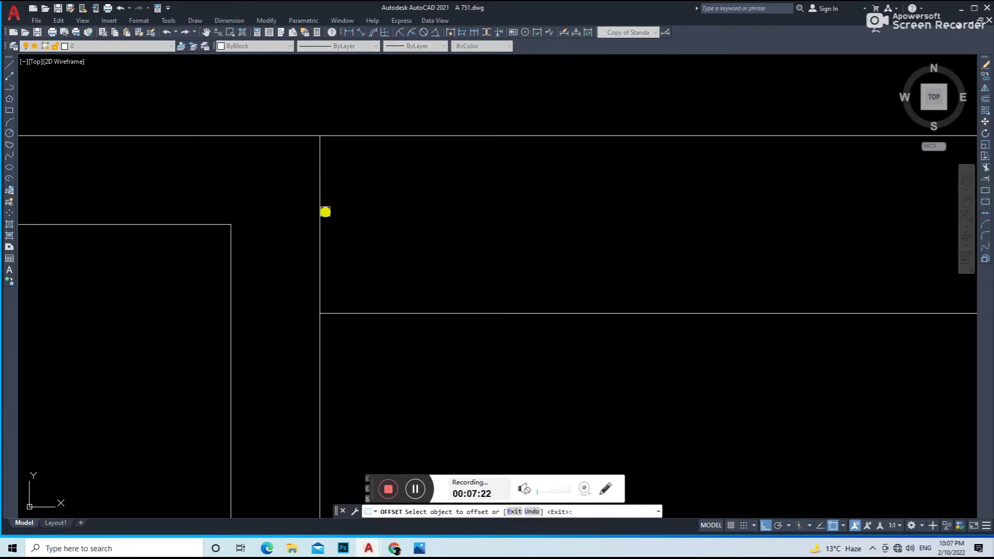
click(322, 207)
key(Escape)
scroll(457, 287, down, 3)
text(tr)
Step: Draw a horizontal line from the wall corner to restore the wall edge
key(Return)
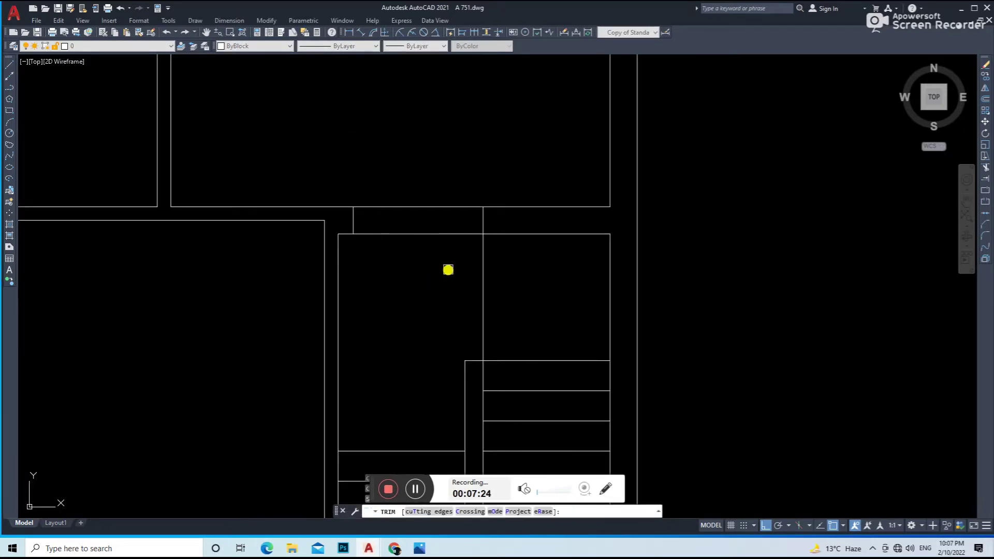
key(Escape)
text(l)
key(Return)
click(353, 207)
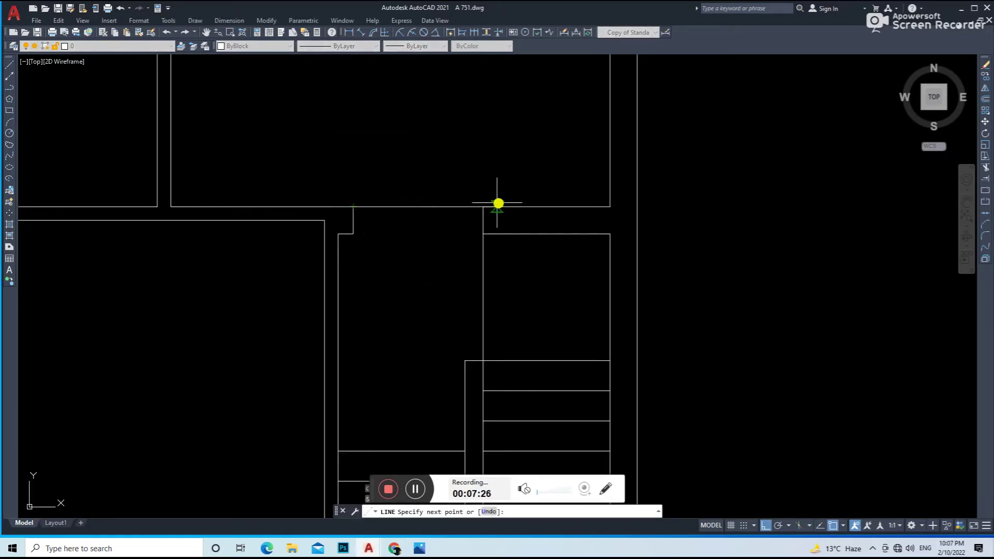
click(483, 207)
key(Return)
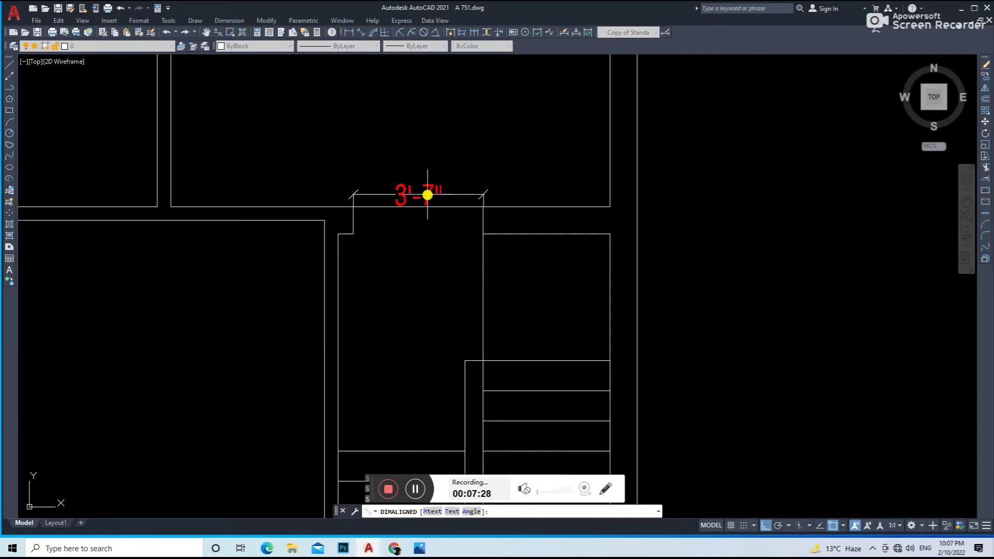
Step: Draw a diagonal across the top landing box, bottom-left to top-right corner
text(l)
key(Return)
click(483, 361)
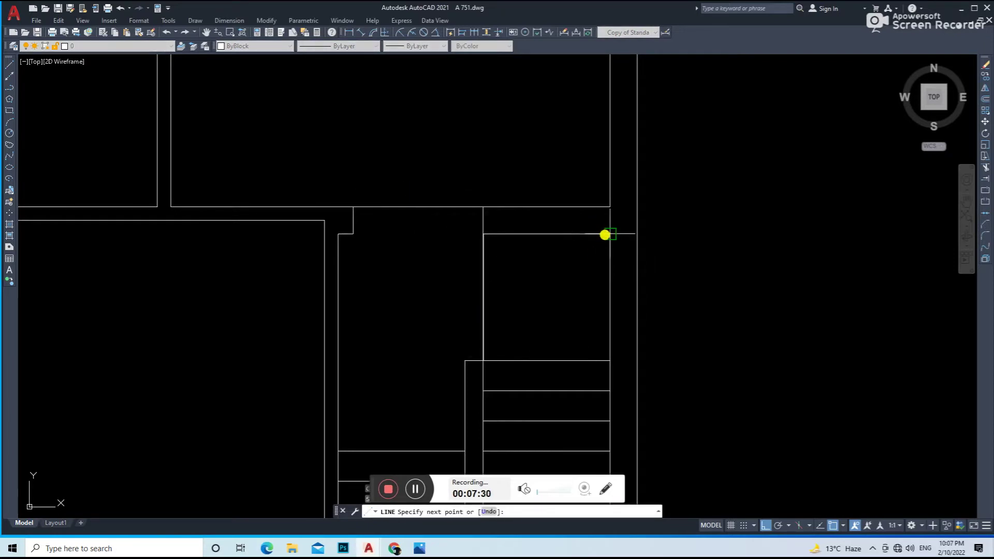
click(610, 234)
key(Return)
Step: Trim away the small rectangle's right and bottom edges
middle_drag(344, 233, 418, 243)
scroll(418, 242, up, 4)
text(tr)
key(Return)
key(Escape)
key(Return)
click(420, 248)
click(439, 188)
key(Return)
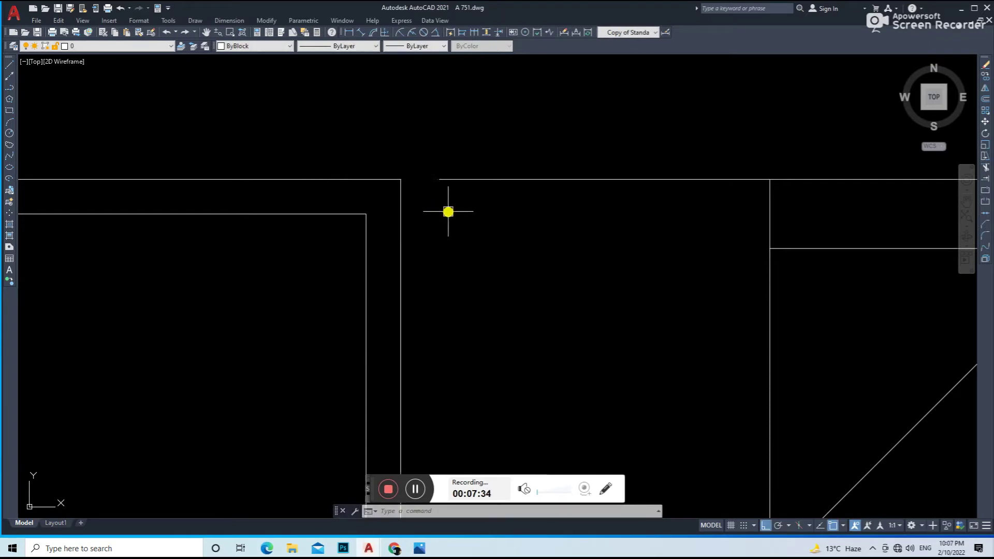
Step: Offset the vertical wall line to place a copy beside it
text(o)
key(Return)
Step: Extend and trim the wall jog, removing the left horizontal segment and leftover vertical pieces
key(Return)
click(399, 235)
click(325, 234)
key(Escape)
text(ex)
key(Return)
key(Escape)
text(tr)
key(Return)
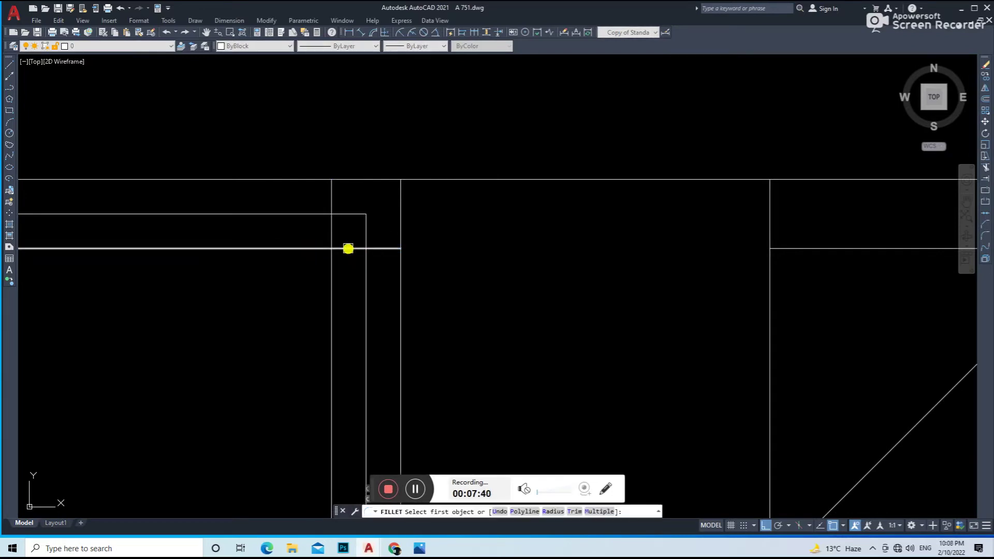
click(326, 248)
click(366, 231)
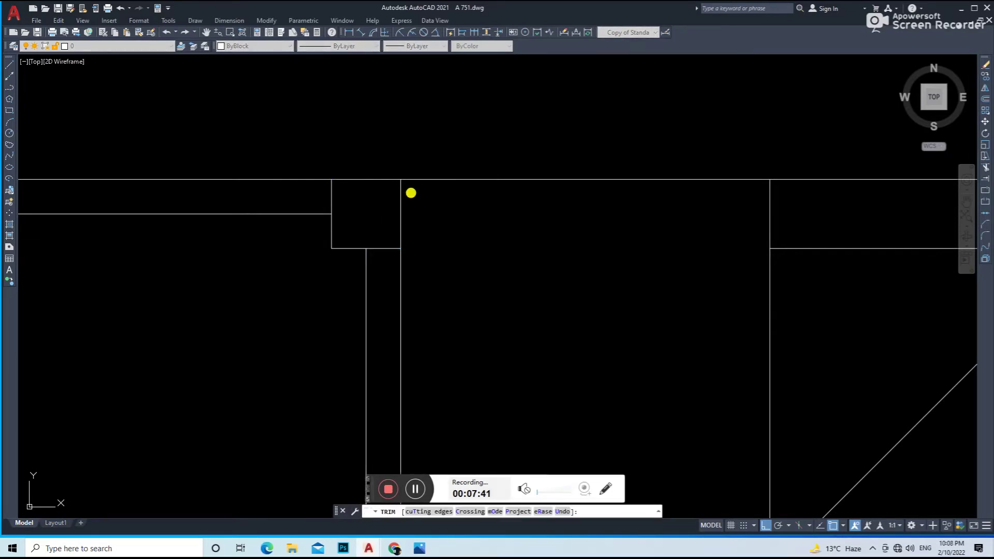
key(Escape)
Step: Begin another offset, entering a distance of 3.5
scroll(440, 218, down, 3)
scroll(486, 235, down, 2)
scroll(482, 207, down, 1)
scroll(420, 238, up, 5)
scroll(496, 261, down, 5)
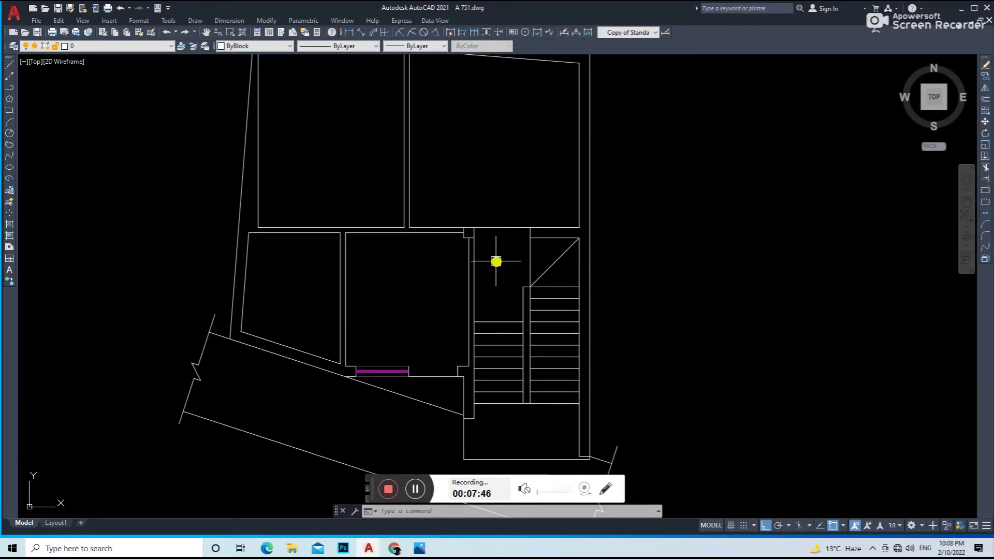
text(o)
key(Return)
Step: Offset the wall line 3.5 inward and trim both wall segments across the opening
text(3.5')
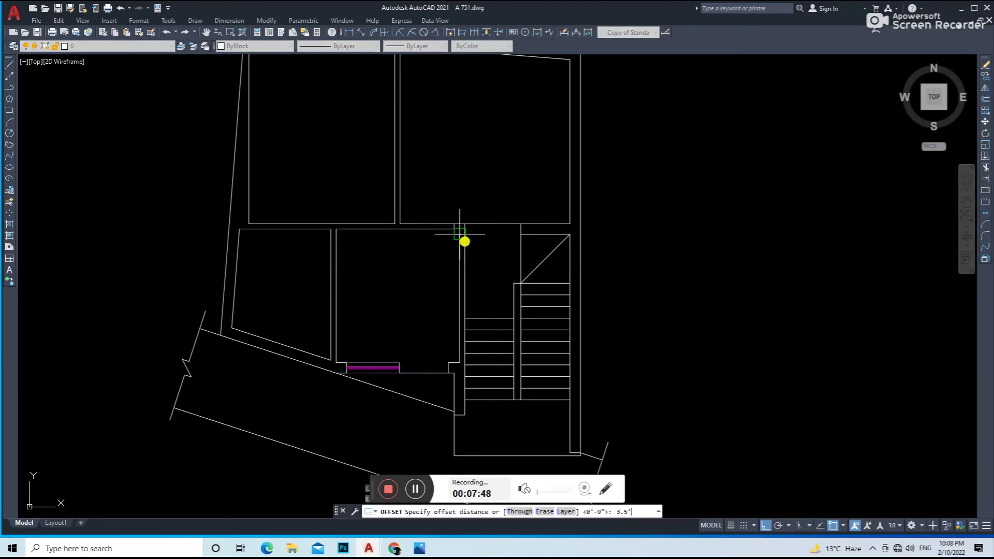
key(Return)
scroll(464, 242, up, 4)
click(473, 226)
click(409, 246)
text(tr)
key(Return)
click(339, 241)
click(382, 200)
key(Return)
Step: Draw a line closing the gap in the wall
text(l)
key(Return)
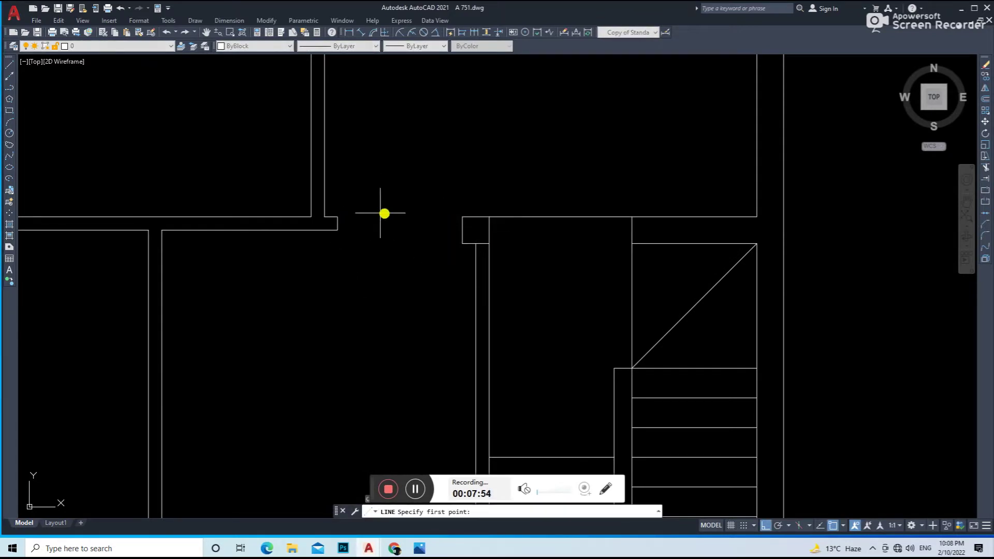
click(460, 216)
key(Return)
scroll(459, 217, down, 4)
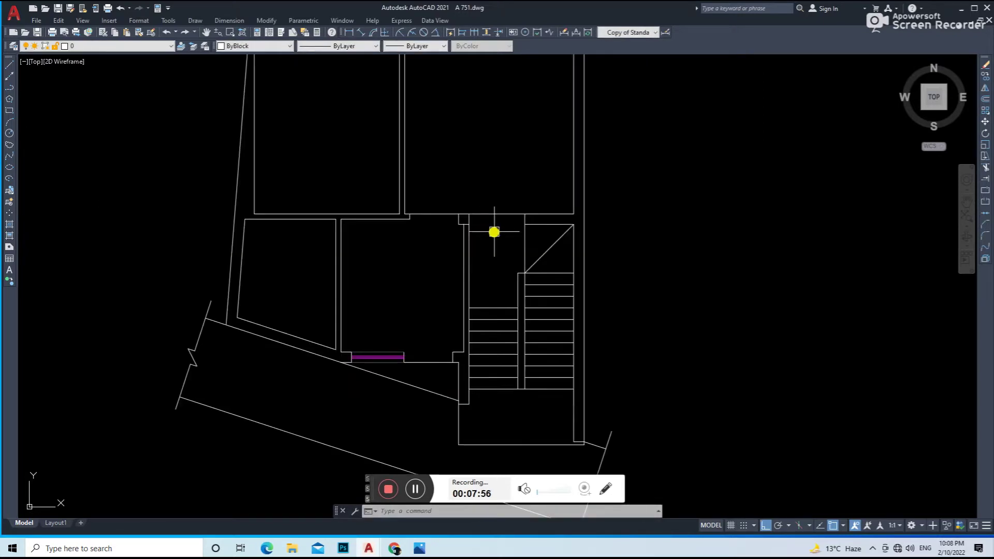
scroll(504, 231, down, 4)
scroll(444, 208, up, 4)
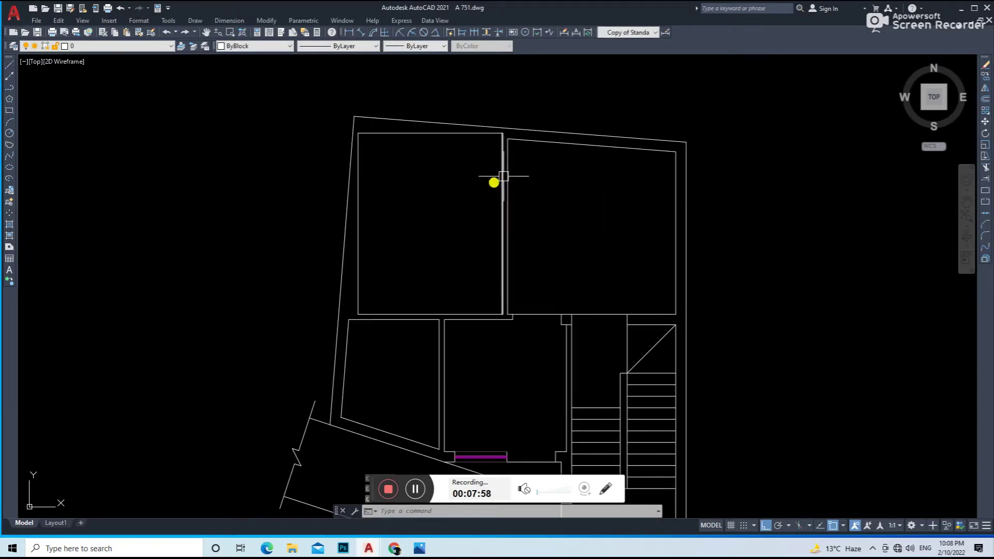
scroll(473, 192, down, 2)
scroll(462, 155, up, 2)
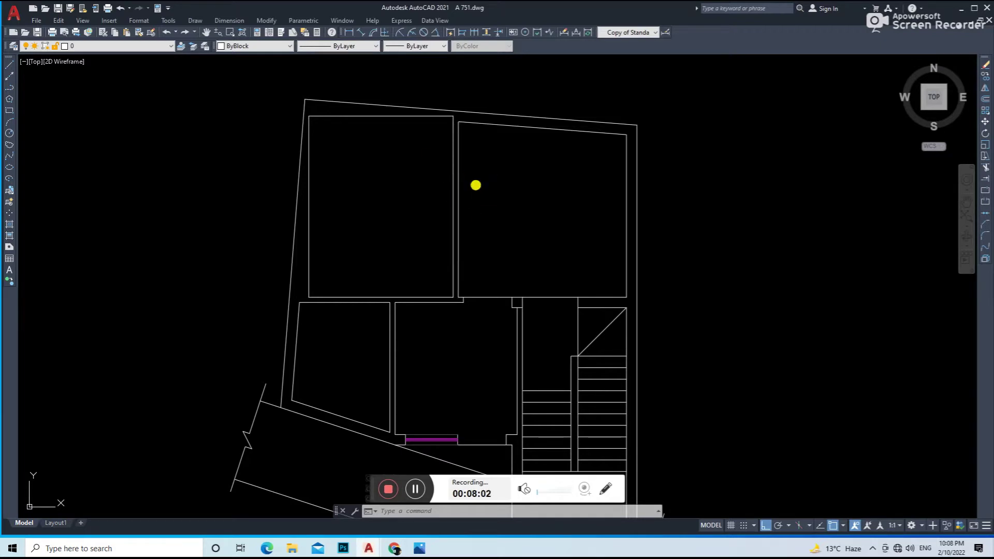
Step: Start an aligned dimension on the top wall, then cancel it
click(364, 34)
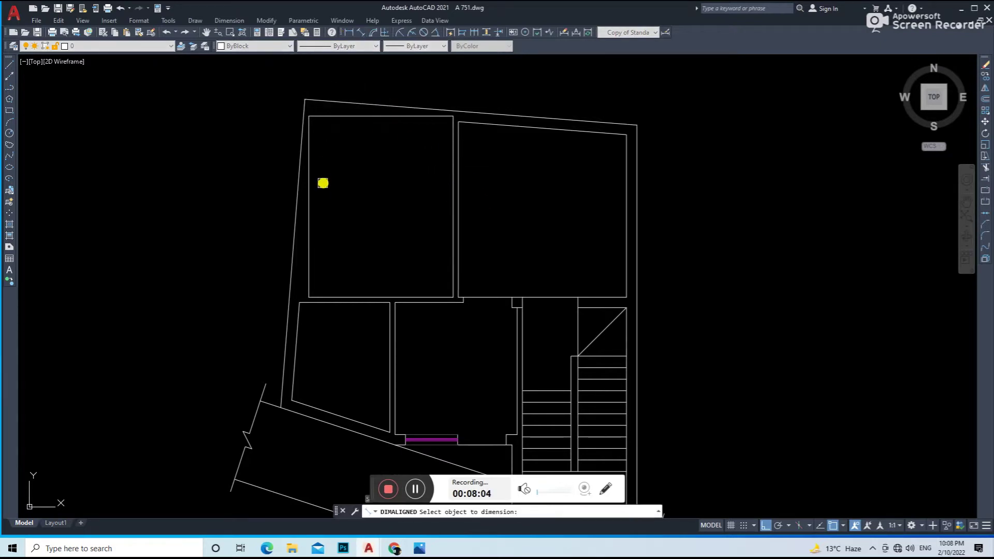
scroll(339, 205, up, 2)
key(Return)
click(341, 63)
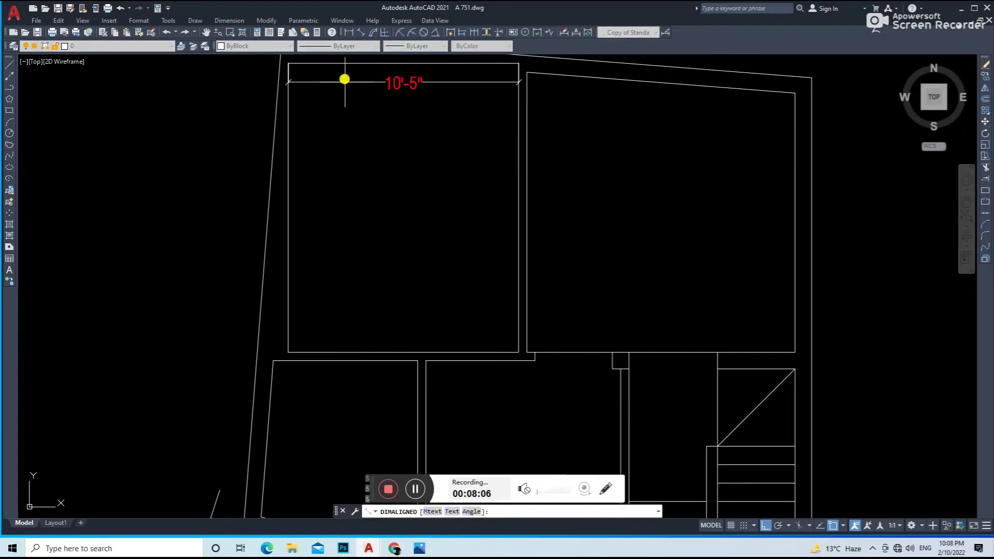
key(Escape)
middle_drag(484, 215, 449, 271)
Step: Draw a line to the junction of the two upper rooms
text(L)
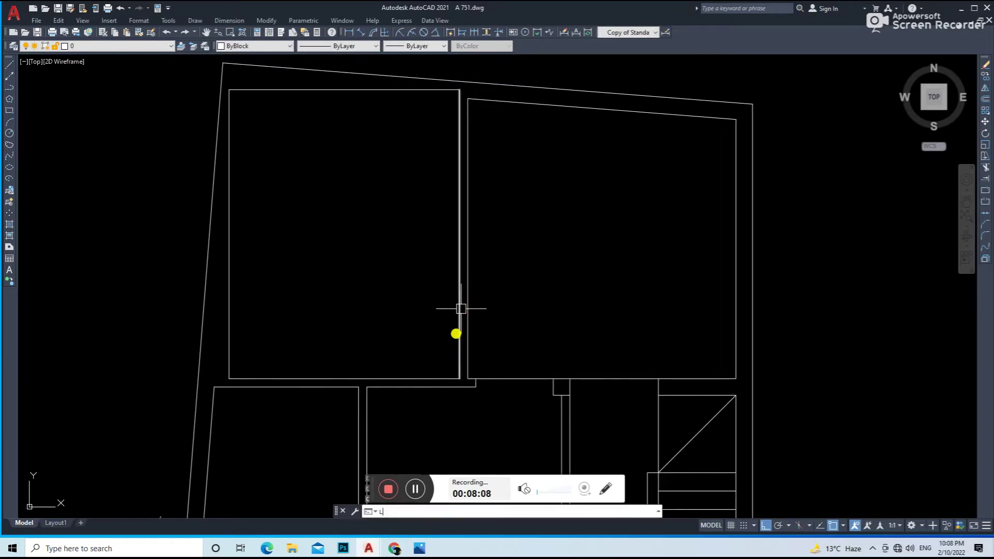
key(Return)
scroll(443, 399, up, 2)
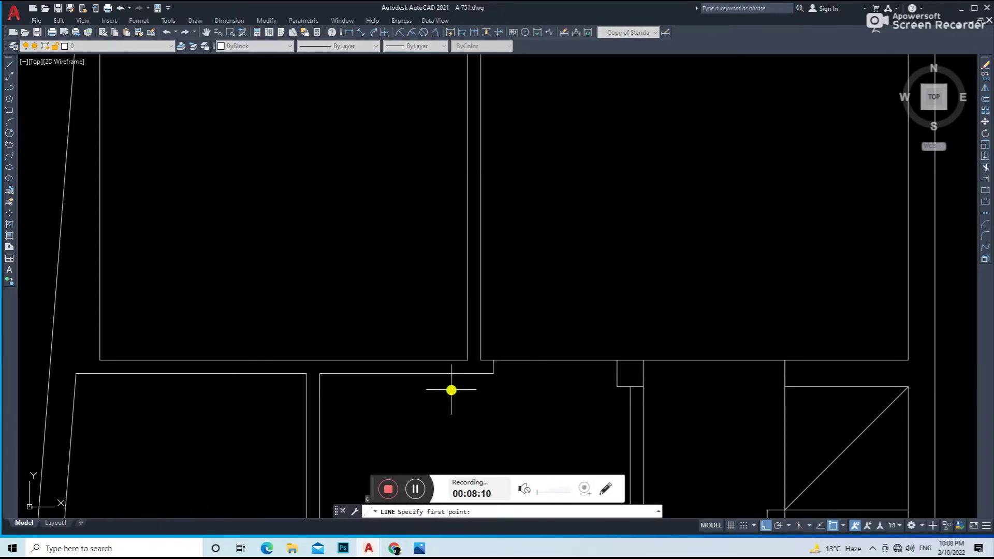
scroll(458, 386, down, 4)
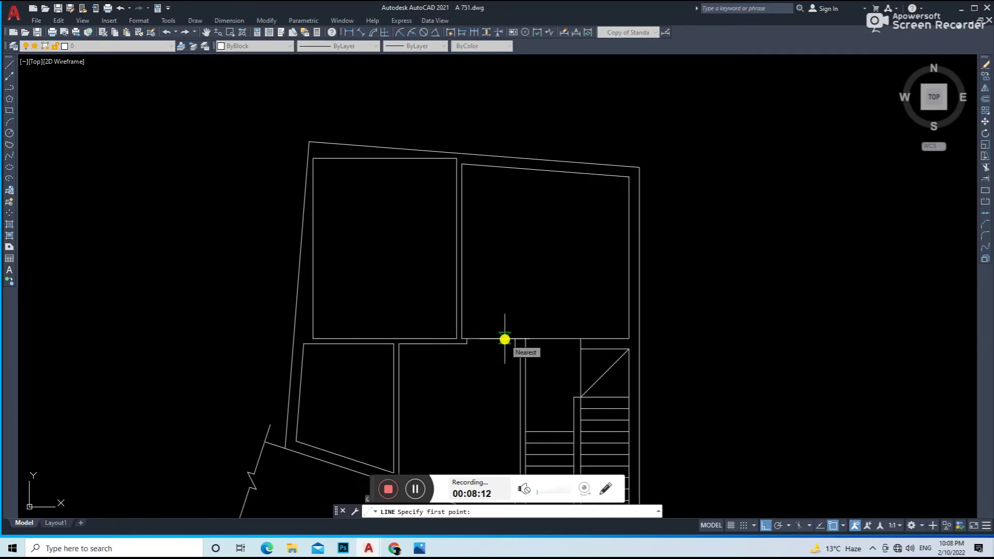
scroll(484, 337, up, 5)
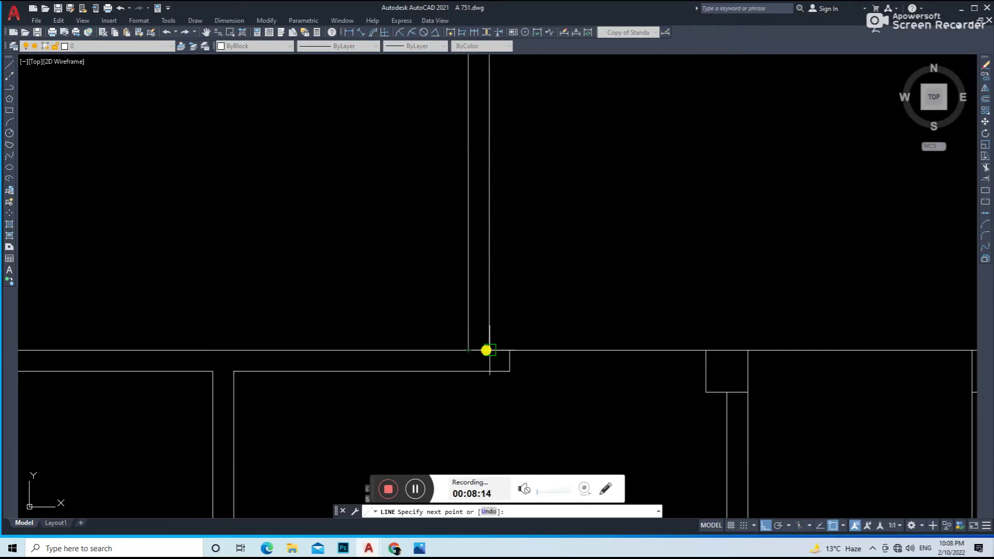
click(486, 350)
key(Return)
Step: Offset a wall line 3.5 beside the dividing wall
text(o)
key(Return)
key(Return)
scroll(487, 352, up, 2)
click(491, 311)
click(475, 348)
key(Return)
scroll(517, 348, down, 2)
middle_drag(553, 314, 532, 372)
key(Return)
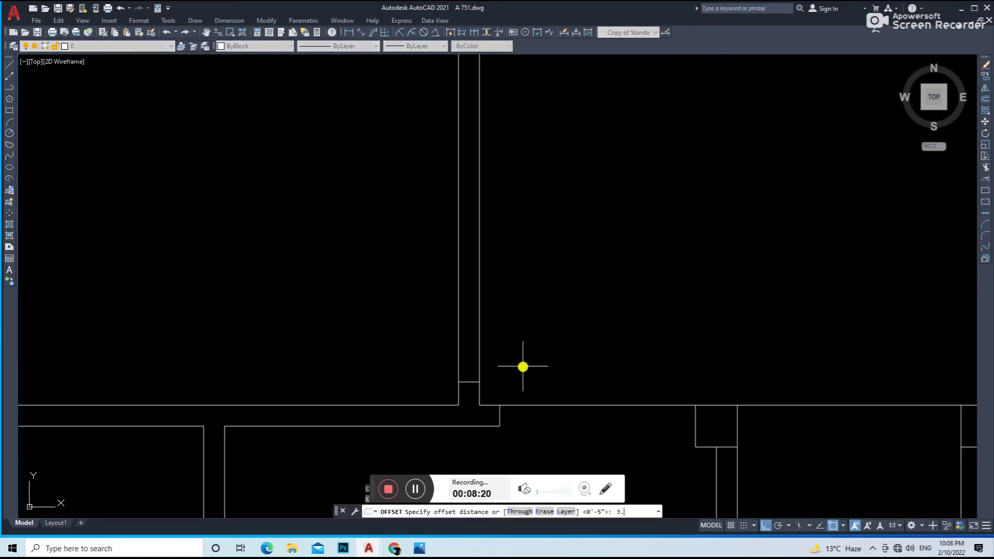
key(Return)
scroll(533, 339, down, 2)
Step: Start a trim, cancel it, and begin a line from the wall endpoint
key(Escape)
text(tr)
key(Return)
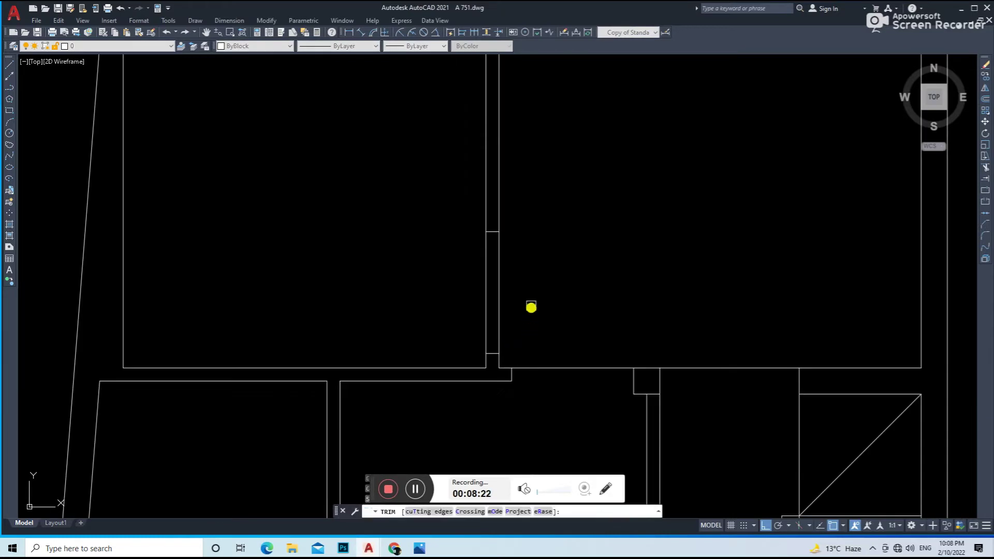
key(Escape)
text(l)
key(Return)
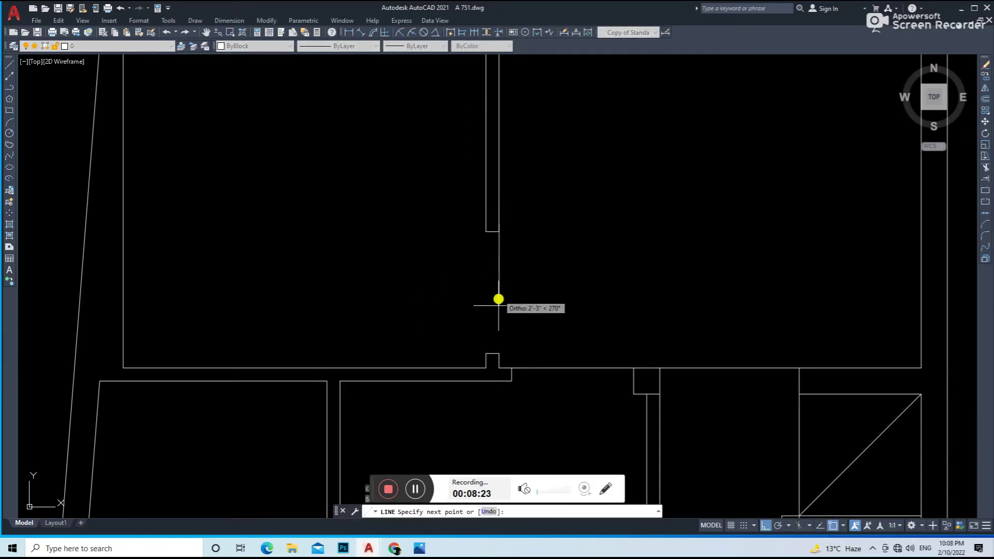
click(503, 231)
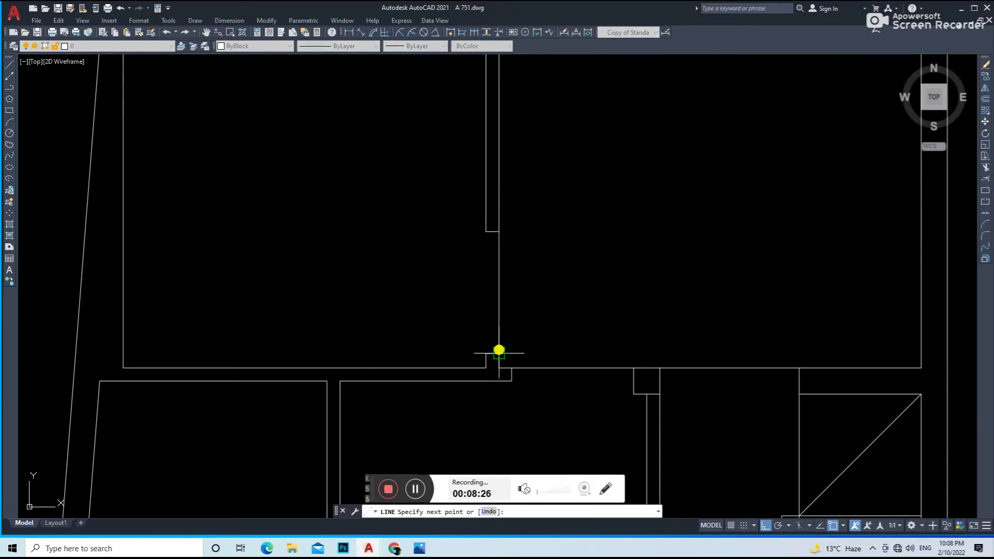
key(Escape)
Step: Draw a horizontal line leftward from the wall corner across the upper-right room
scroll(584, 270, down, 3)
scroll(559, 345, down, 2)
scroll(555, 293, down, 2)
scroll(475, 215, down, 2)
scroll(475, 215, up, 2)
key(l)
key(space)
click(529, 151)
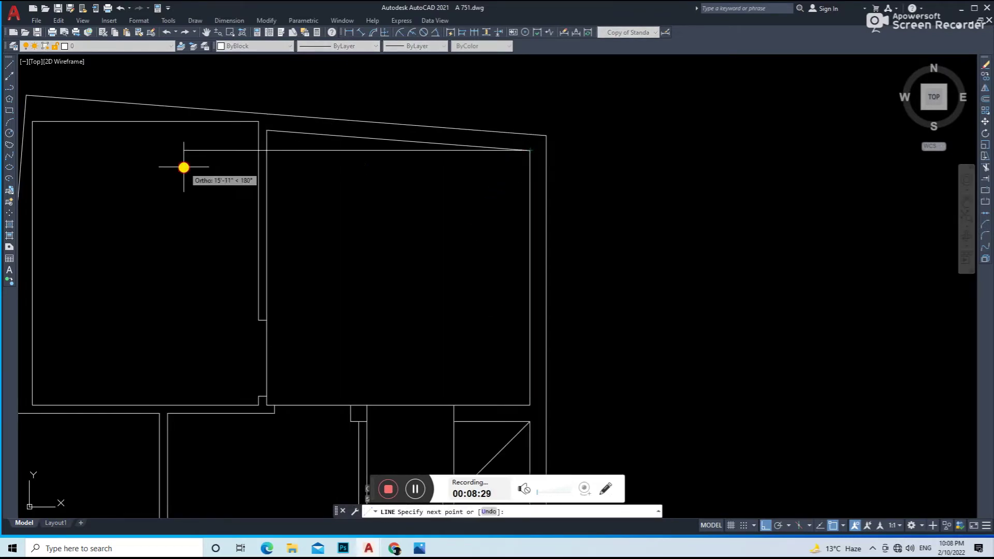
click(185, 151)
scroll(275, 148, up, 2)
Step: Trim the piece between the wall lines and delete the leftover stub
text(tr)
key(space)
click(237, 155)
key(Escape)
scroll(244, 155, up, 2)
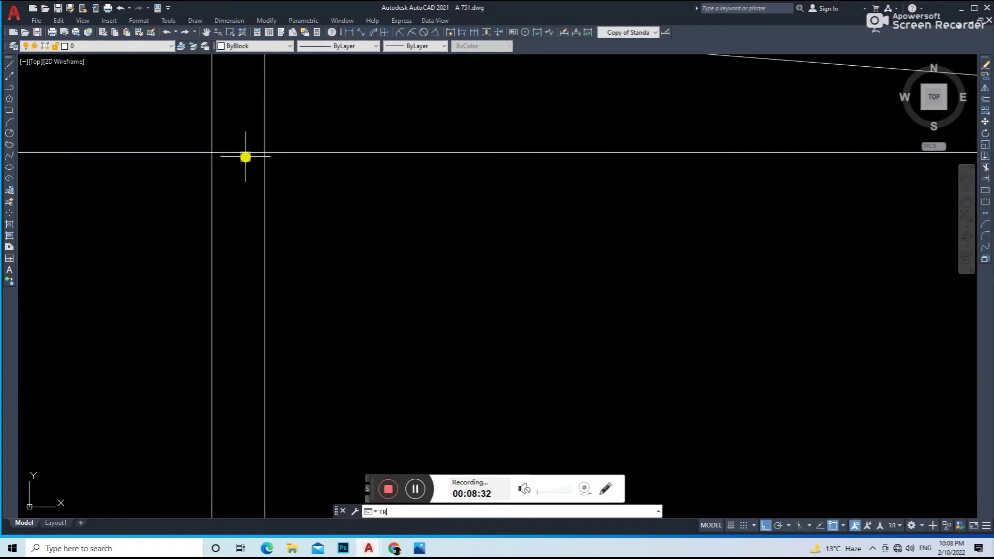
scroll(240, 151, down, 2)
click(234, 175)
key(Delete)
Step: Move the upper-right room's new top line up by 5
click(324, 176)
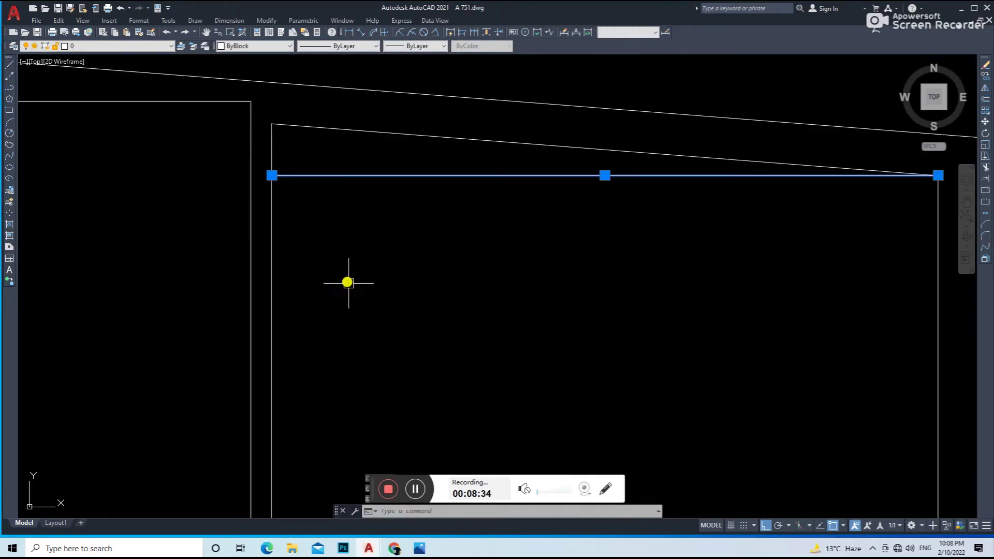
key(m)
key(space)
click(379, 303)
text(4.)
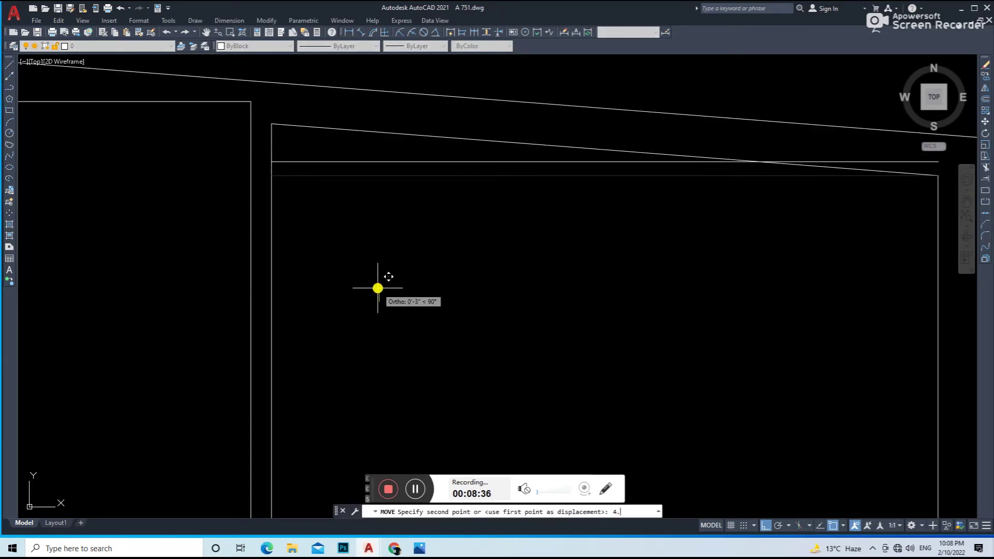
text(5)
key(Return)
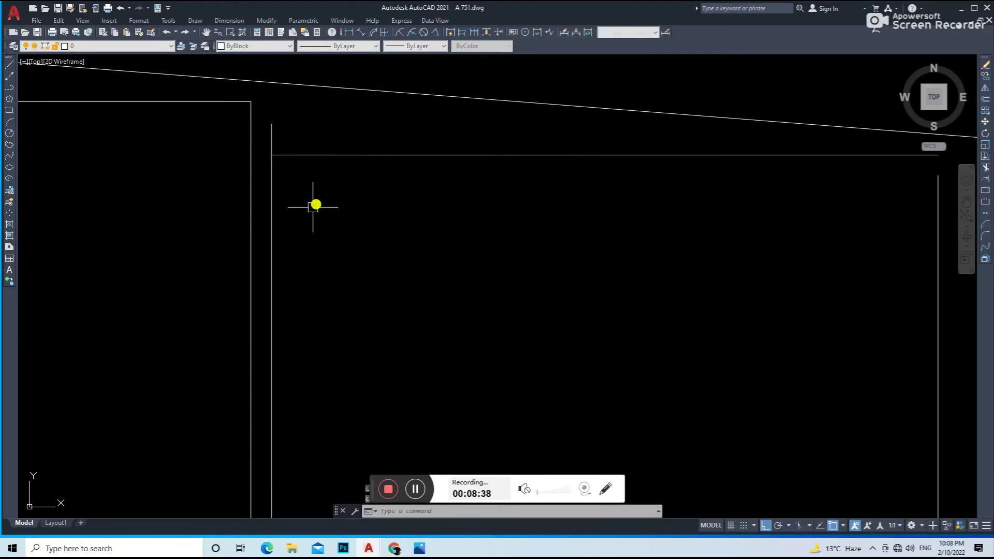
Step: Fillet the new top line into sharp corners with the adjoining walls
key(f)
key(space)
click(275, 196)
click(313, 154)
key(space)
scroll(368, 163, down, 4)
click(490, 164)
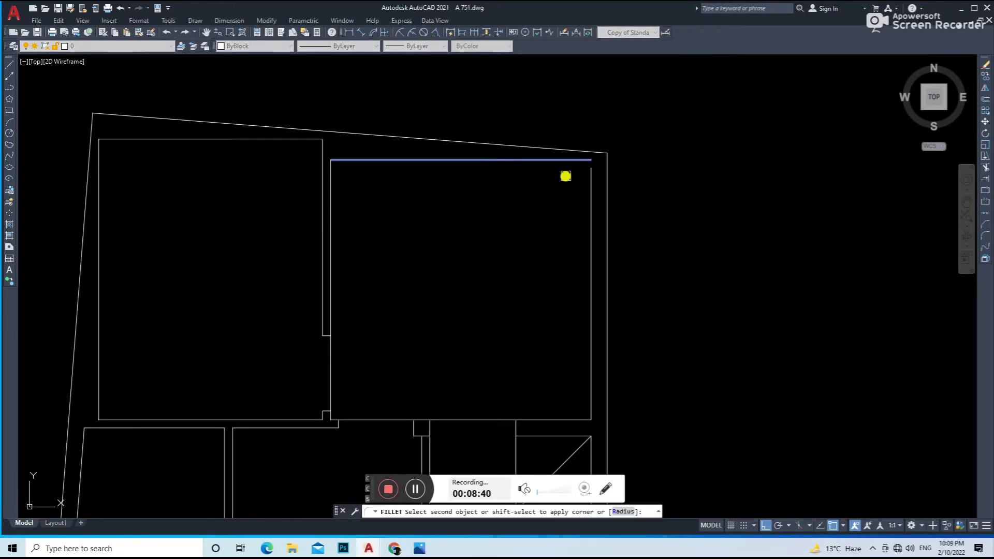
click(590, 186)
middle_drag(689, 208, 635, 214)
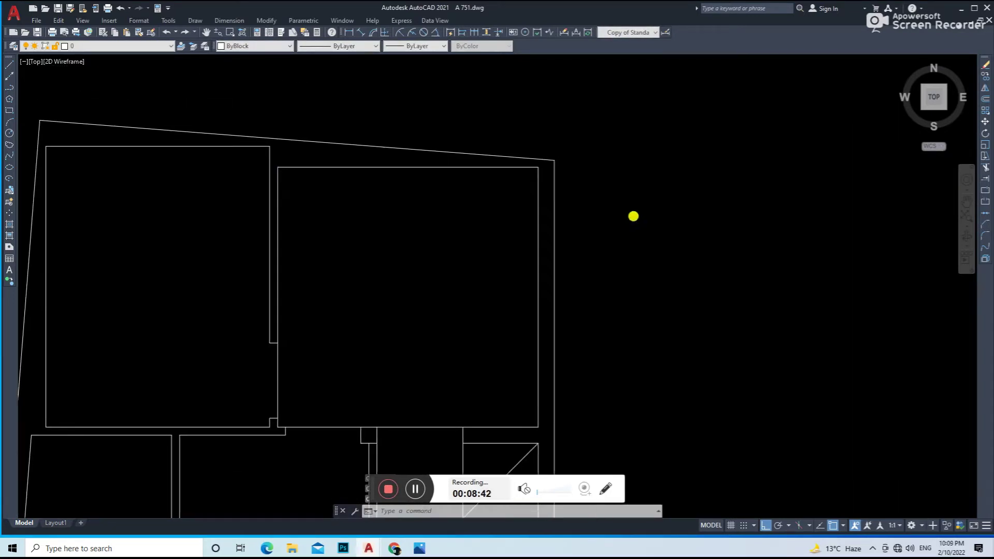
Step: Offset the upper-right room's top line to create a parallel wall line
text(o)
key(space)
key(space)
click(475, 167)
Step: Place the offset copy below the top line, then set an offset distance of 3
click(506, 208)
key(space)
mouse_move(566, 252)
middle_down()
mouse_move(515, 162)
mouse_move(529, 218)
middle_up()
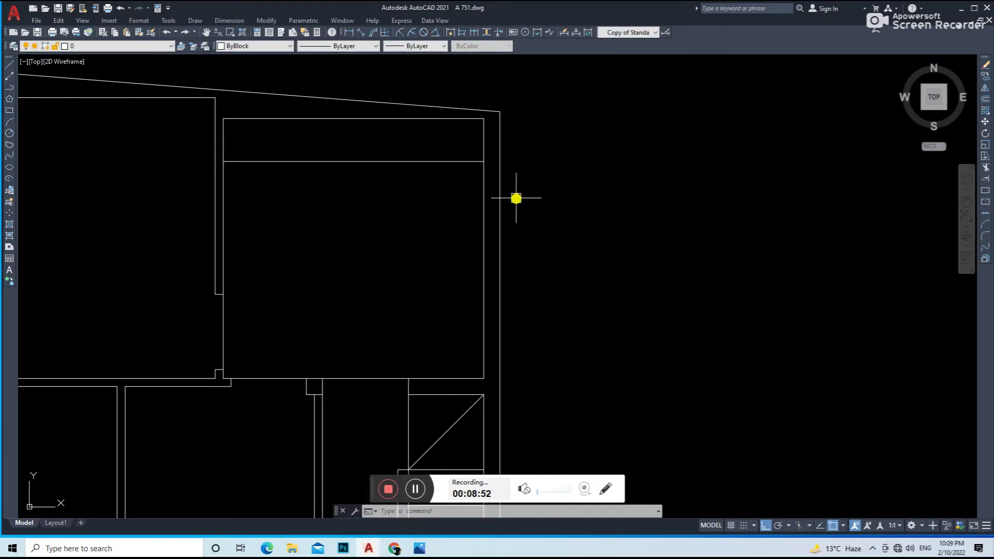
middle_drag(501, 186, 451, 224)
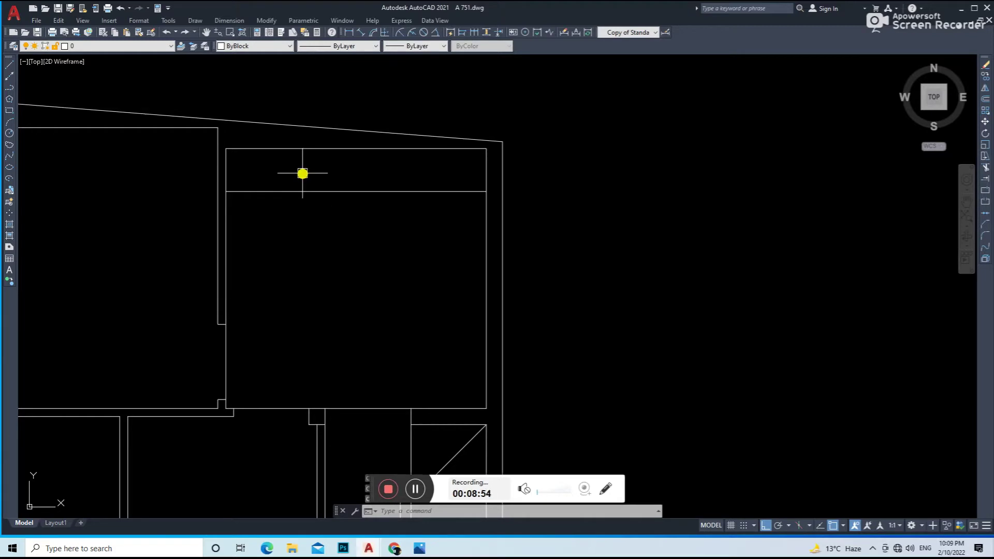
text(o)
key(Return)
text(3.5)
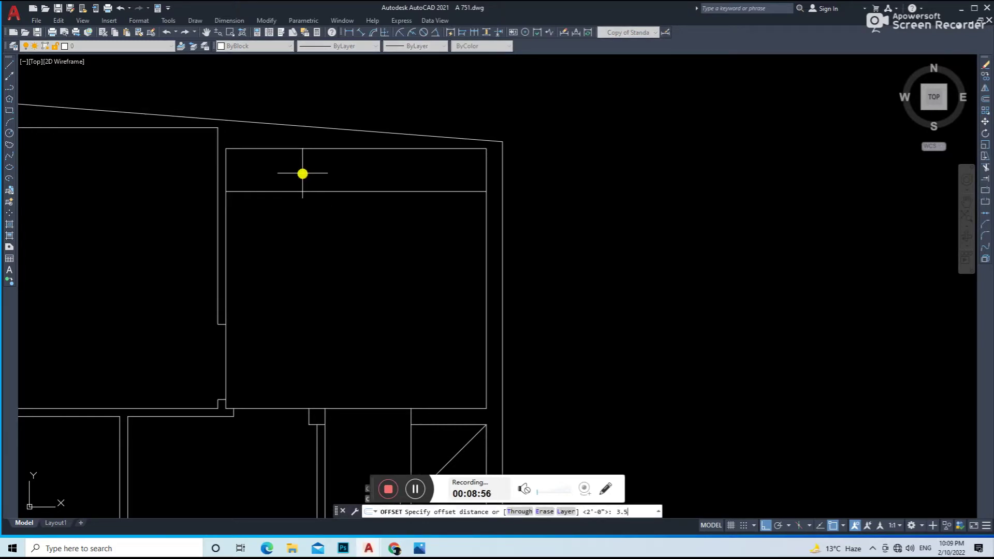
key(Return)
text(o)
key(Return)
text(3)
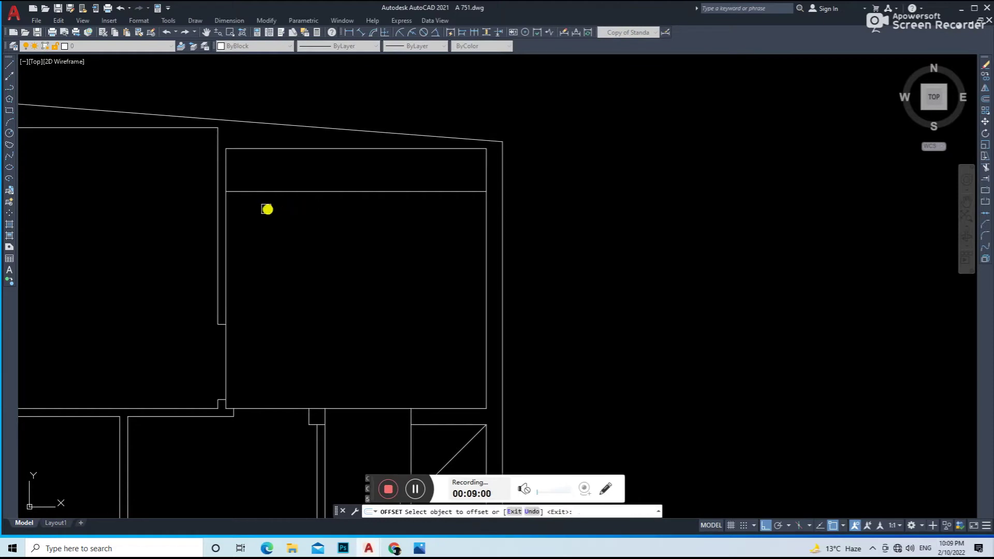
Step: Offset the room's left wall and the new vertical line to the right by 3
click(232, 206)
click(237, 204)
key(Return)
key(Return)
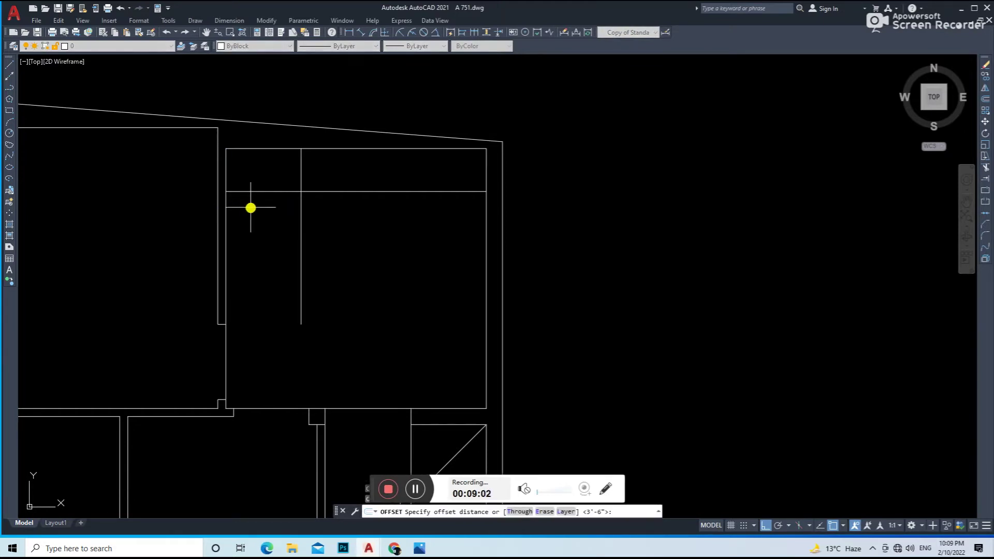
click(296, 214)
click(320, 215)
scroll(295, 146, up, 4)
scroll(310, 171, down, 2)
key(Escape)
Step: Move the short horizontal line up by 5
mouse_move(310, 171)
middle_down()
mouse_move(301, 250)
mouse_move(262, 216)
middle_up()
click(279, 233)
text(m)
key(Return)
click(316, 133)
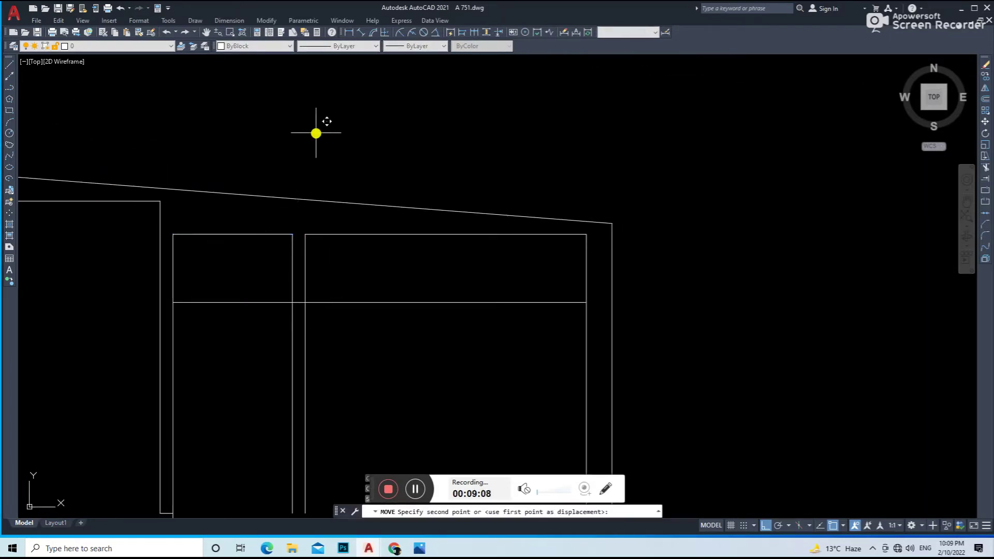
key(Return)
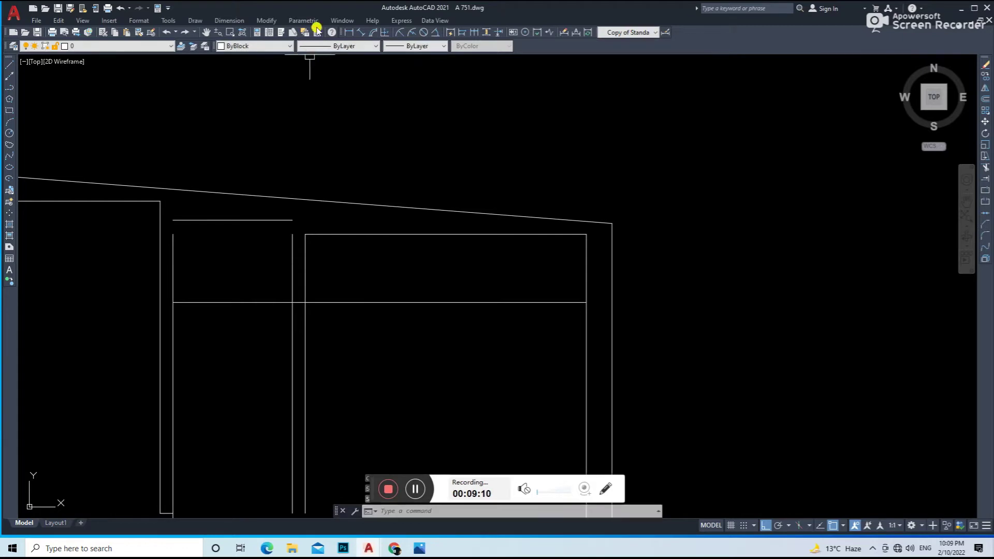
Step: Start an aligned dimension to check spacing, then move another line up by 2
click(361, 33)
click(293, 201)
scroll(292, 196, up, 3)
key(Escape)
click(226, 259)
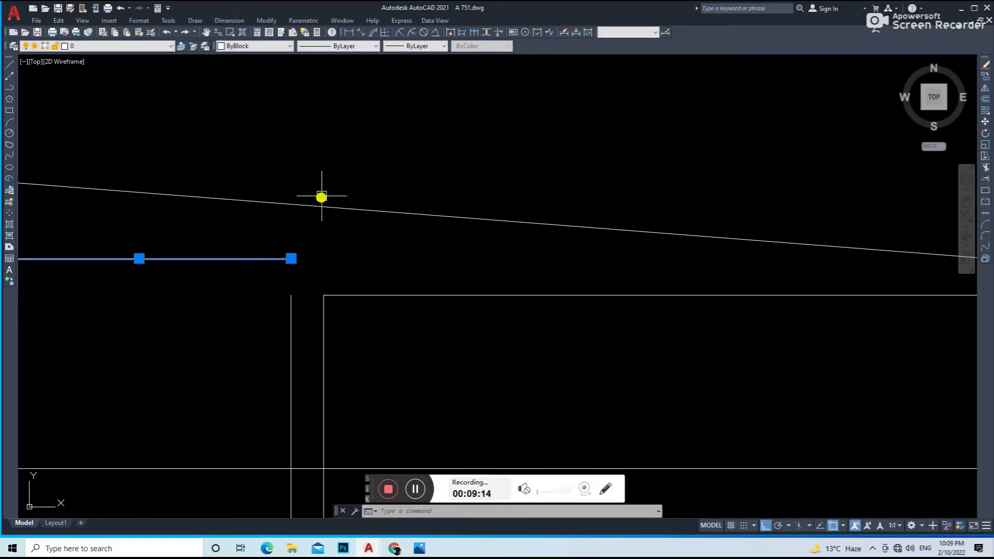
text(m)
key(Return)
click(341, 141)
key(Return)
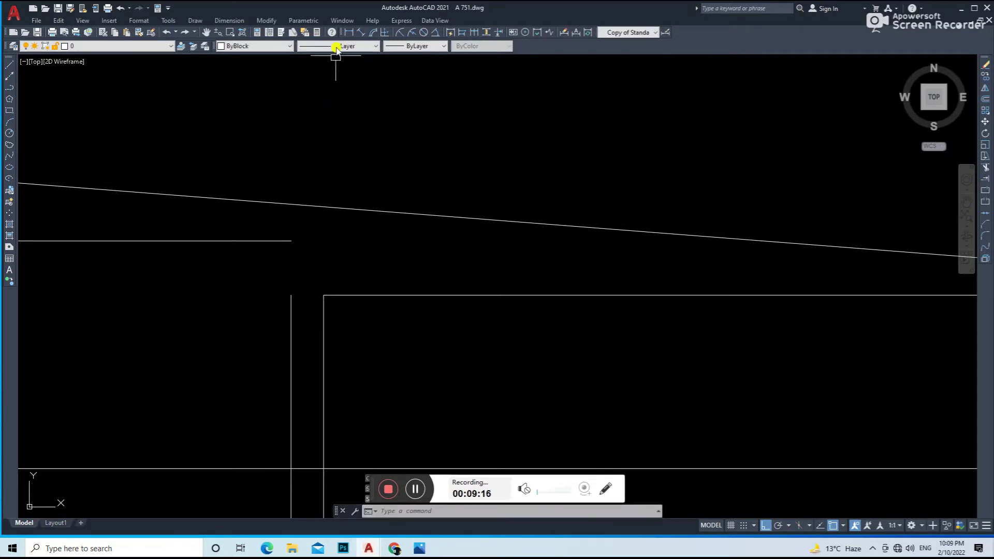
Step: Check spacing again and move the left horizontal line by 2
click(360, 33)
click(293, 204)
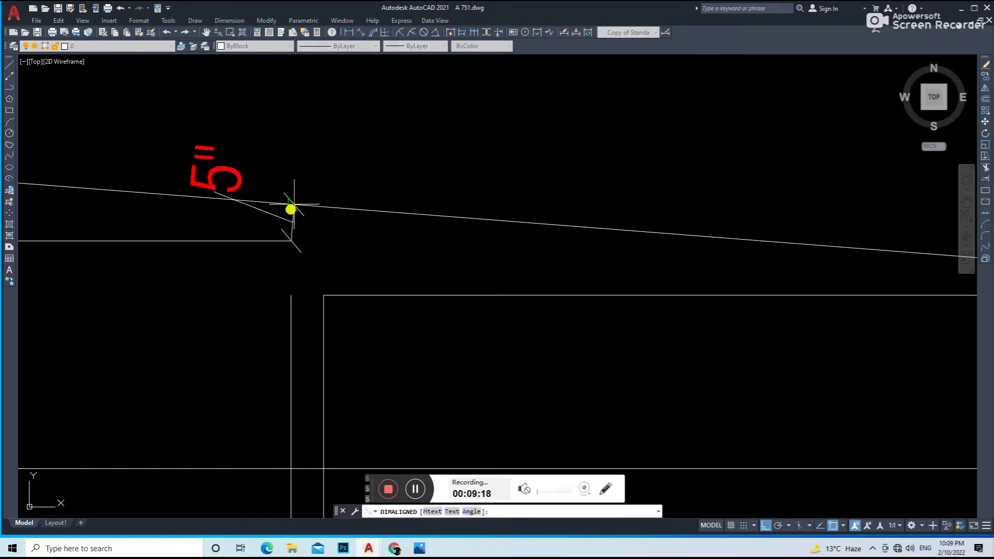
key(Escape)
click(249, 240)
text(m)
key(Return)
click(344, 159)
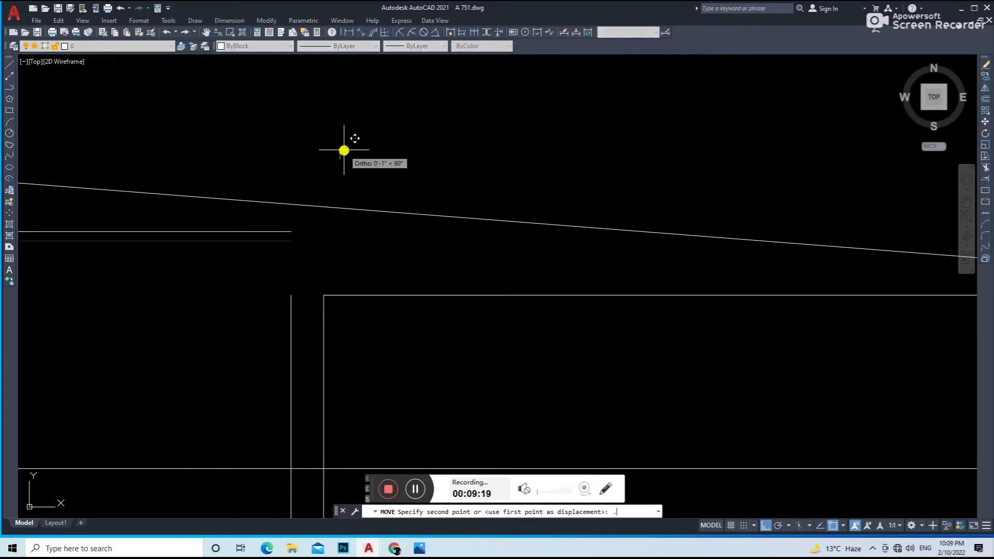
text(2)
key(Return)
Step: Fillet the top line into clean corners with the right and left verticals
scroll(366, 188, up, 2)
text(f)
key(Return)
click(321, 202)
click(343, 226)
key(Return)
click(286, 202)
click(225, 248)
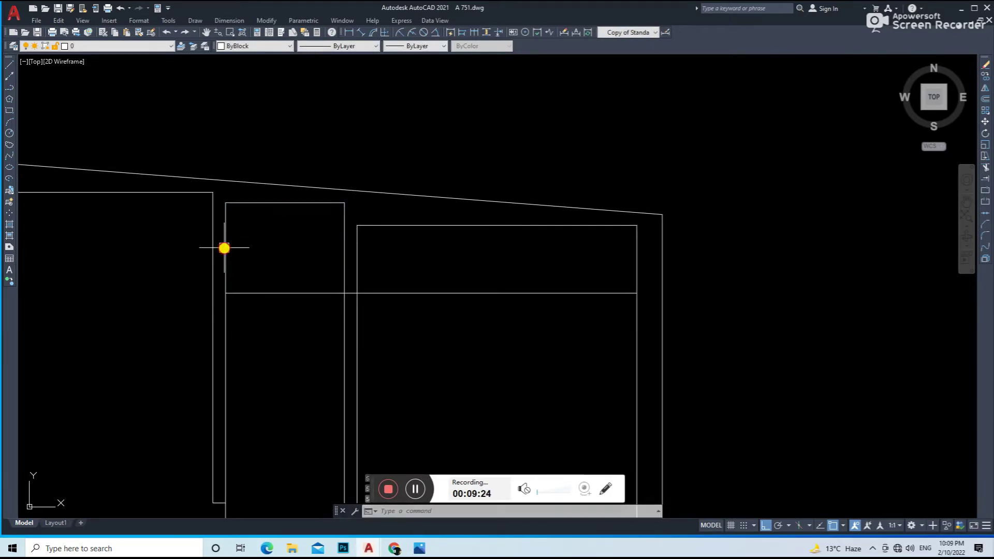
Step: Trim away the extra vertical wall segment
text(tr)
key(Return)
scroll(337, 293, up, 2)
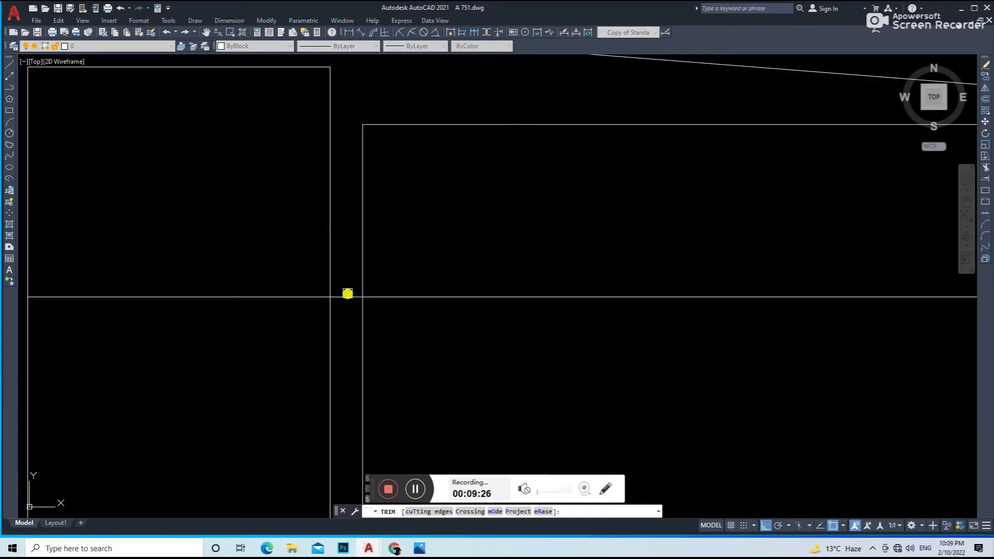
scroll(321, 300, down, 3)
click(322, 281)
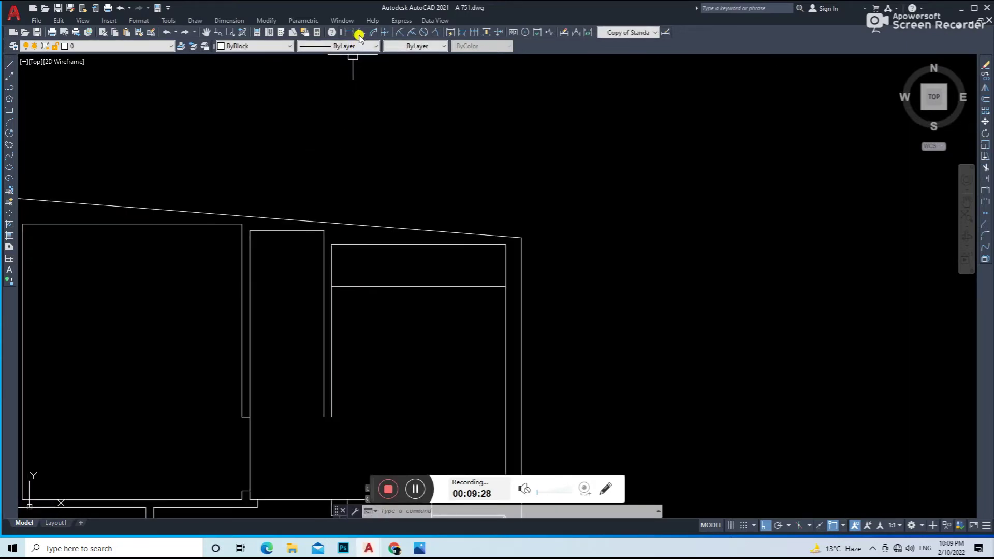
scroll(283, 245, up, 3)
Step: Offset the middle room's top line down by 3 and another room line down by 4
text(o)
key(Return)
text(3)
key(Return)
click(288, 208)
click(295, 288)
key(Return)
key(Return)
scroll(317, 251, down, 2)
key(Return)
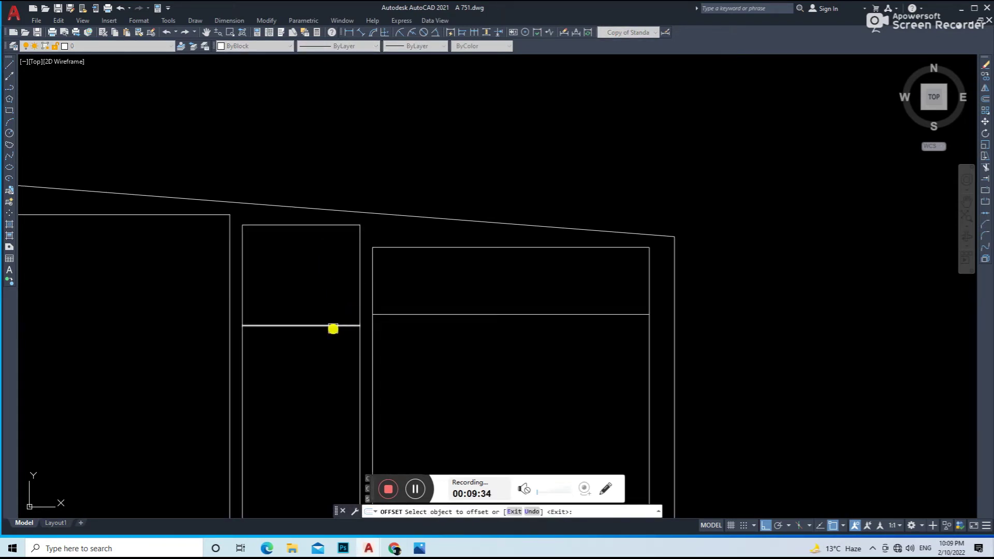
click(333, 326)
click(335, 355)
key(Return)
Step: Trim the overlapping wall lines around the new small room
scroll(350, 337, up, 4)
scroll(427, 318, down, 4)
text(tr)
key(Return)
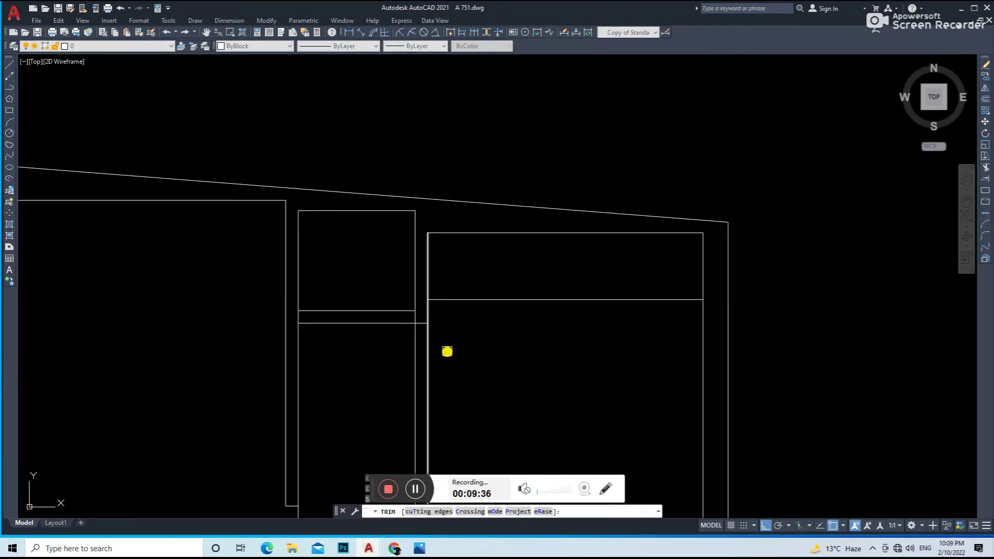
scroll(435, 351, up, 4)
scroll(408, 300, down, 4)
scroll(239, 308, up, 4)
key(Escape)
Step: Draw a short guide line on the wall below the small top room
scroll(398, 310, down, 5)
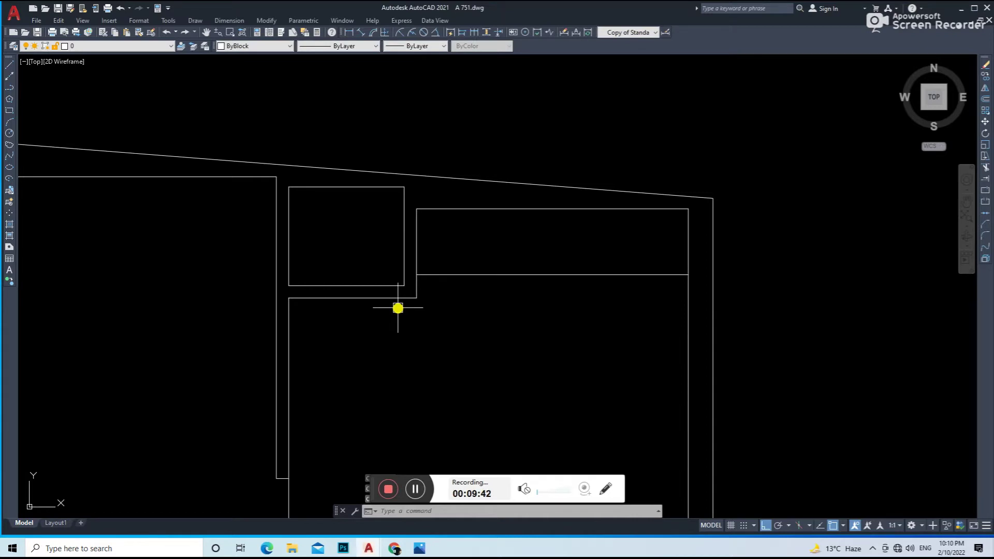
scroll(288, 295, up, 2)
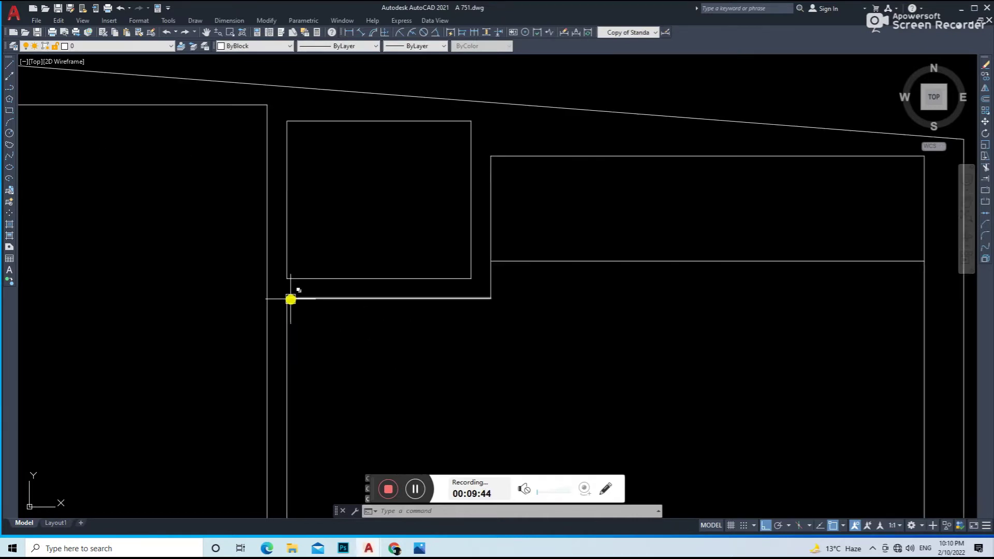
scroll(290, 303, up, 4)
text(l)
key(Return)
key(Escape)
Step: Offset the guide line 2.5' to mark the doorway width
text(o)
key(Return)
click(273, 251)
text(e)
scroll(310, 267, down, 2)
scroll(339, 276, down, 2)
key(Return)
text(2.5')
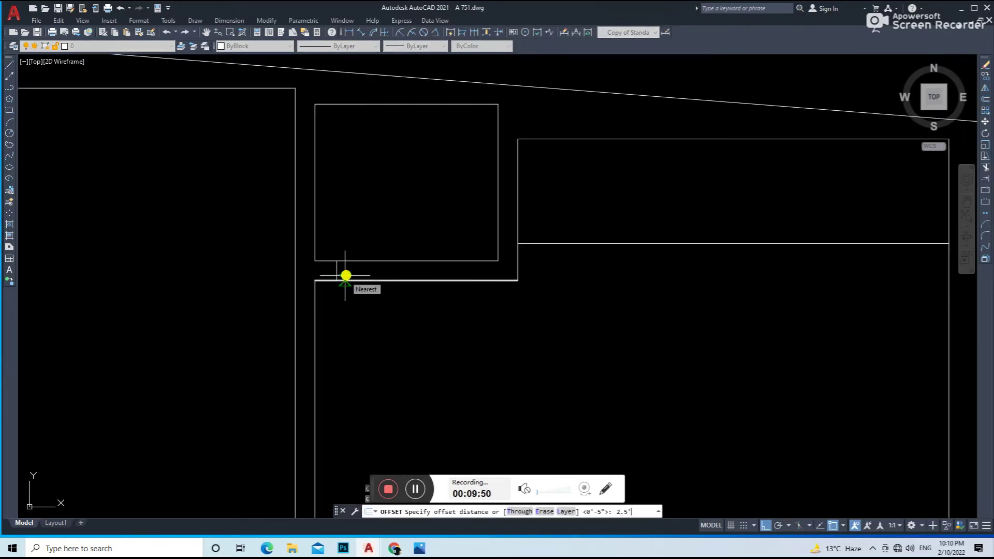
key(Return)
scroll(406, 292, down, 4)
key(Escape)
Step: Trim the wall between the guides into an opening and close the jambs with lines
text(tr)
key(Return)
click(410, 290)
key(Escape)
text(l)
key(Return)
scroll(411, 300, up, 4)
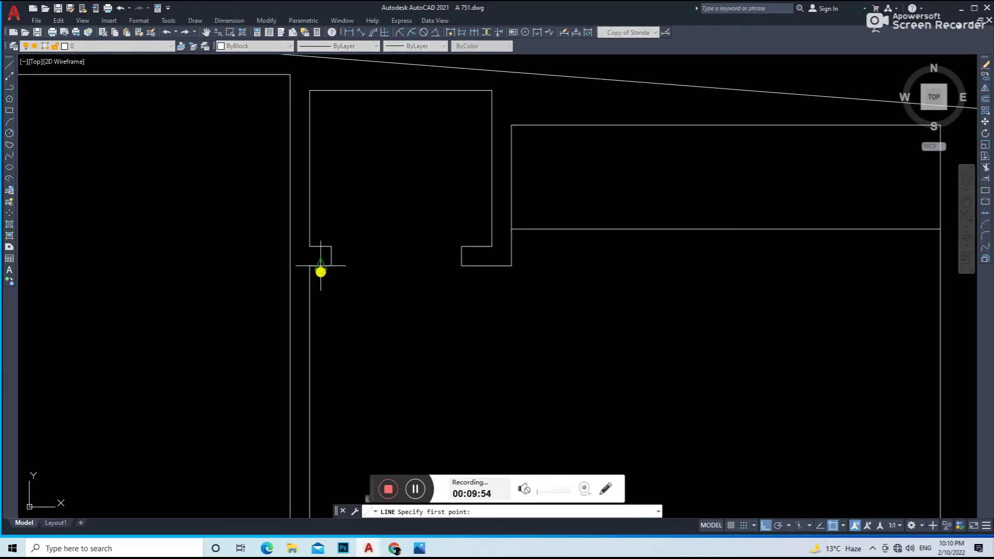
key(Escape)
scroll(466, 310, down, 5)
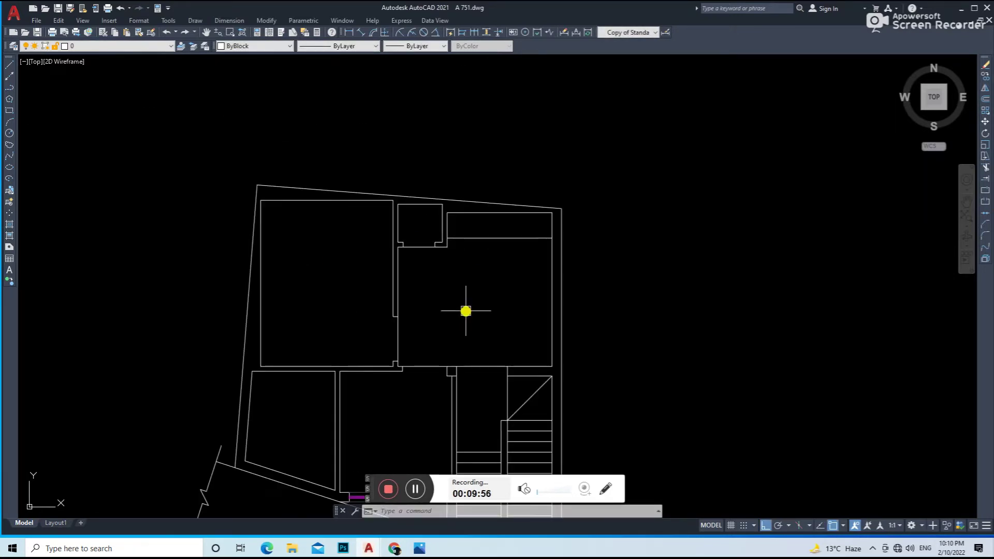
Step: Zoom to the lower-left room and draw lines at the slanted front wall's ends
mouse_move(501, 280)
middle_down()
mouse_move(550, 160)
mouse_move(446, 117)
middle_up()
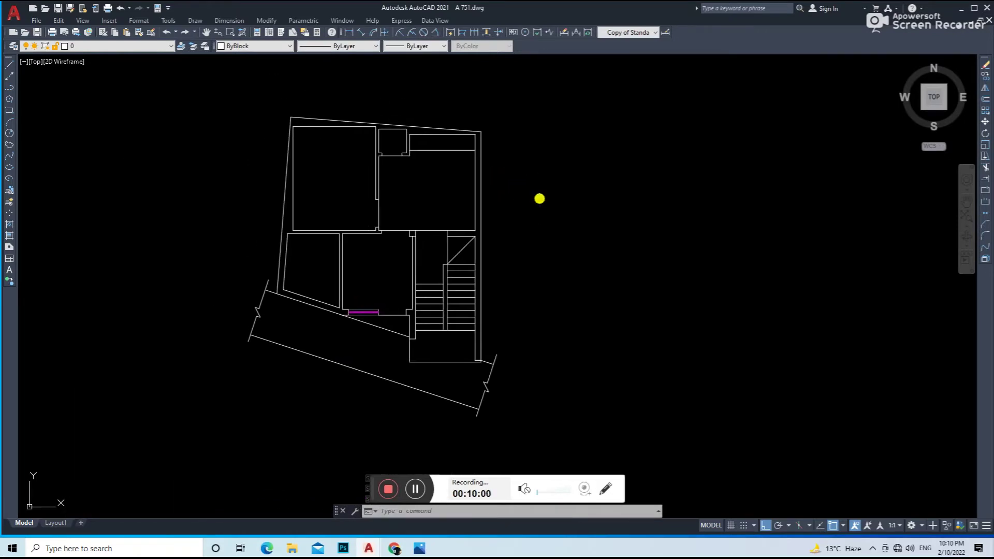
scroll(540, 202, up, 1)
scroll(468, 255, up, 1)
scroll(436, 255, up, 1)
scroll(456, 316, up, 1)
middle_drag(455, 316, 469, 322)
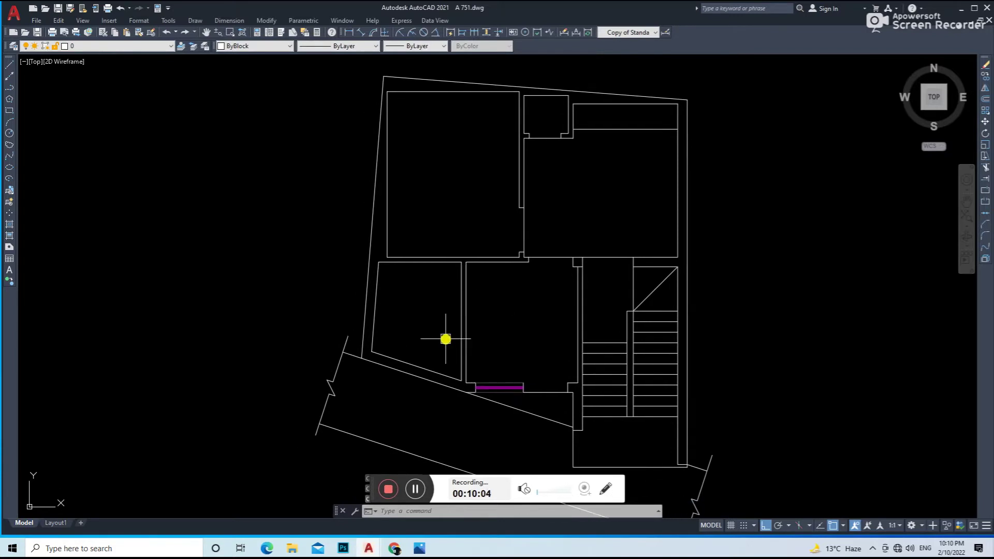
text(l)
key(Return)
scroll(386, 361, up, 3)
scroll(330, 324, up, 2)
click(313, 358)
key(Return)
key(Return)
click(677, 475)
key(Return)
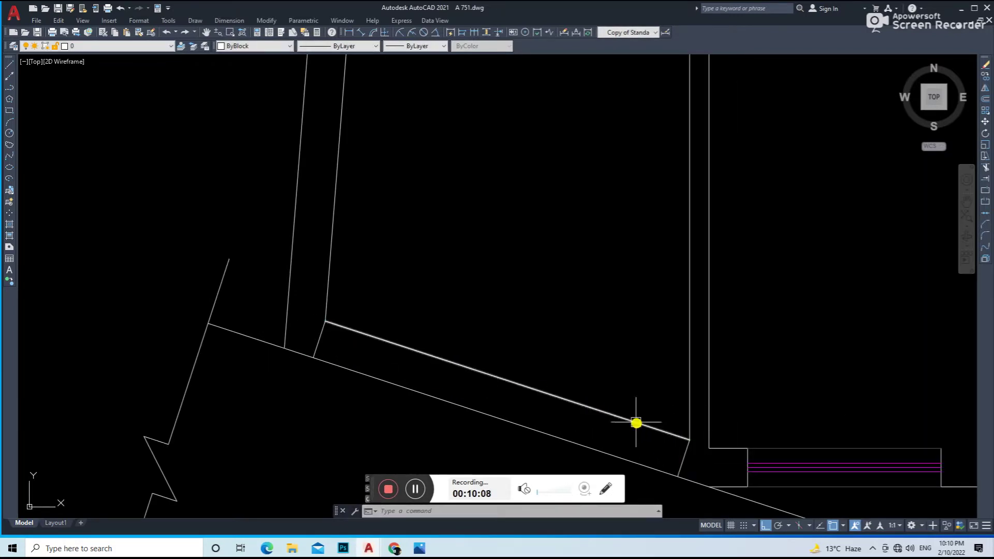
Step: Offset the short wall-end line 4 units along the wall to mark the opening
text(o)
key(Return)
Step: Draw a line across the opening and offset the diagonal wall line inward
key(Return)
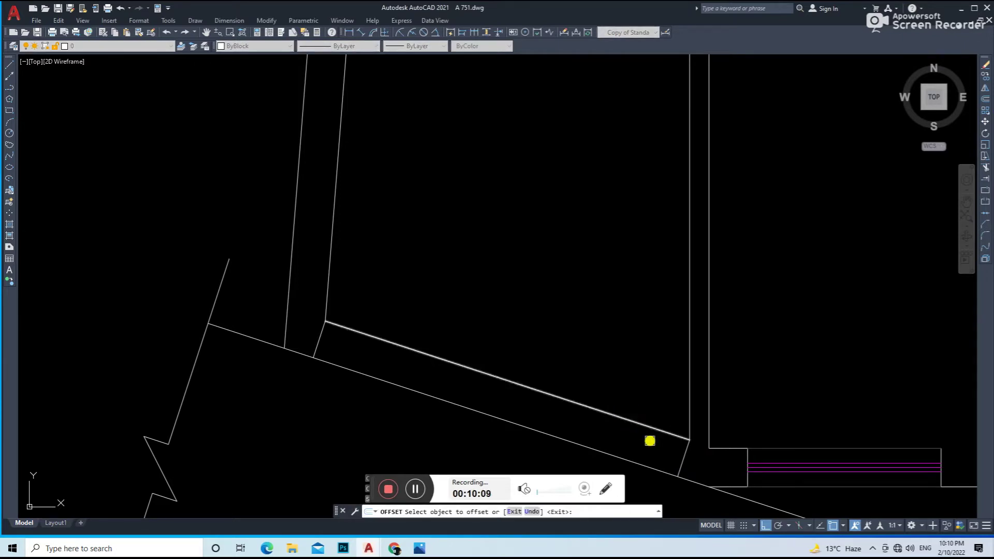
click(323, 338)
click(322, 337)
key(Escape)
scroll(660, 413, down, 4)
text(l)
key(Return)
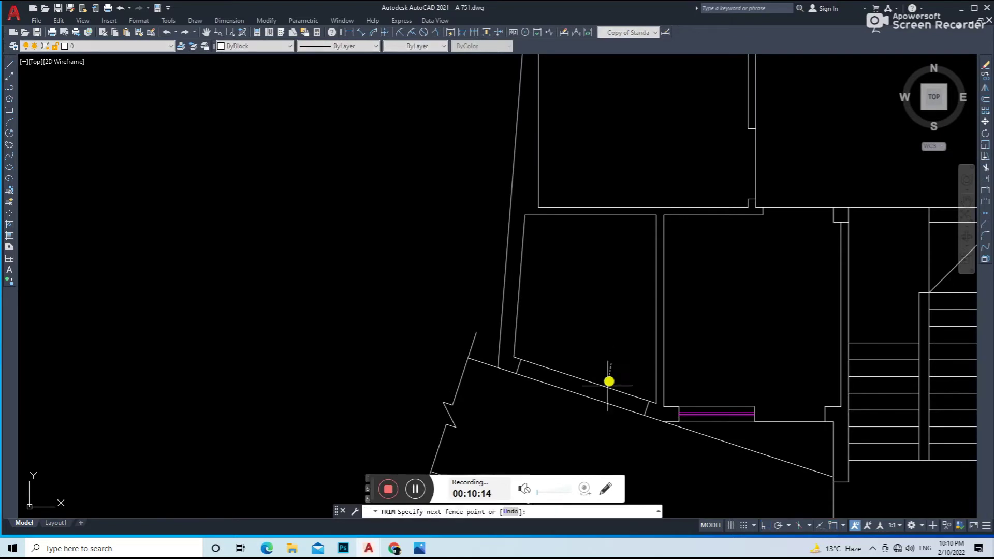
click(517, 373)
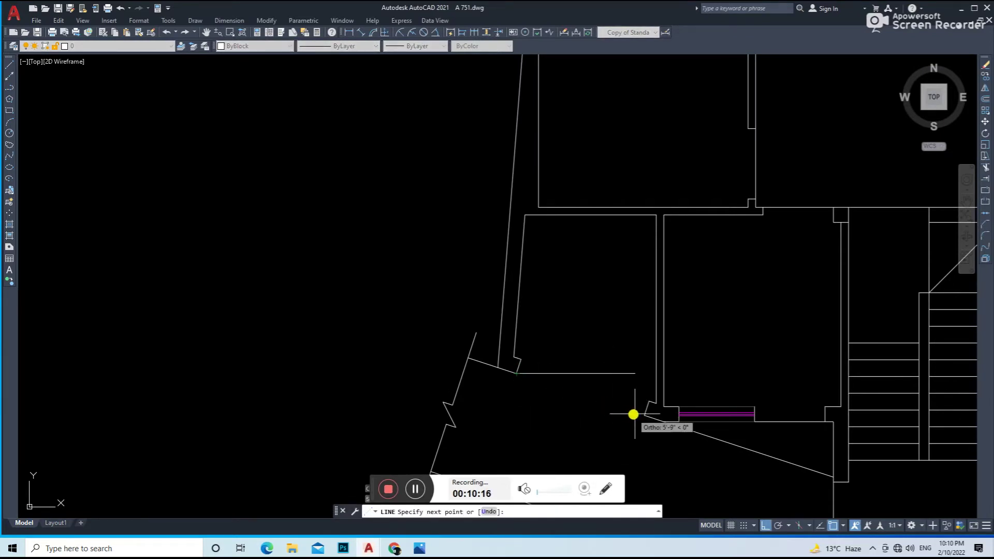
click(643, 417)
text(o)
key(Return)
Step: Erase the misplaced offset line and re-offset the diagonal wall line as a window line
key(Return)
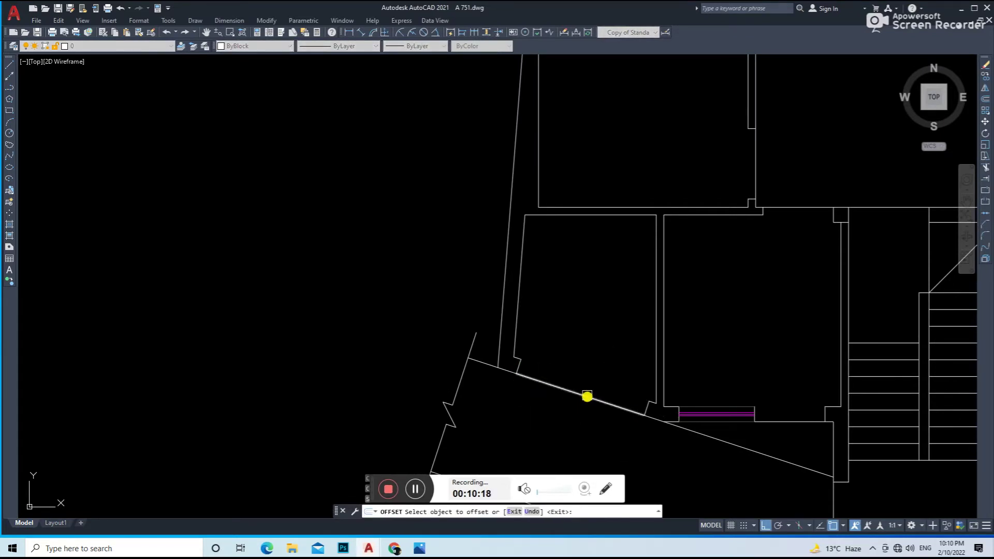
click(586, 395)
click(601, 365)
click(589, 396)
scroll(532, 373, up, 3)
text(E)
key(Return)
text(o)
key(Return)
key(Return)
click(535, 369)
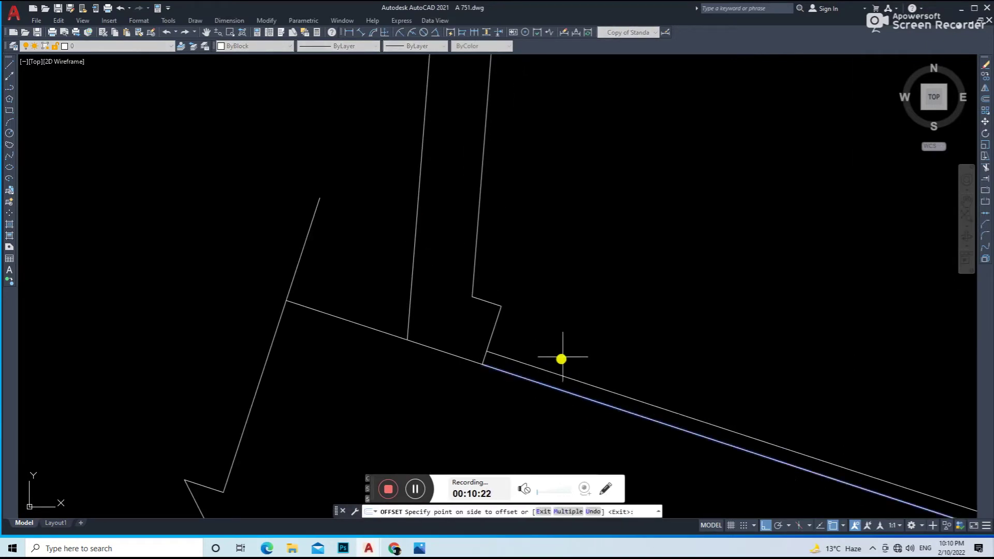
click(551, 429)
Step: Set the new window lines to Magenta
click(236, 50)
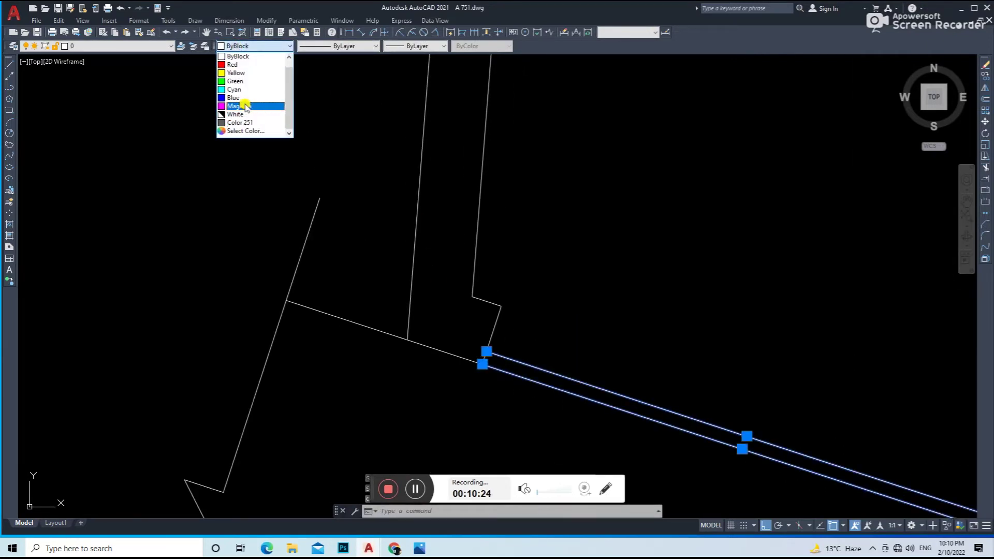
click(245, 107)
scroll(619, 267, down, 5)
scroll(666, 152, up, 2)
scroll(601, 293, up, 2)
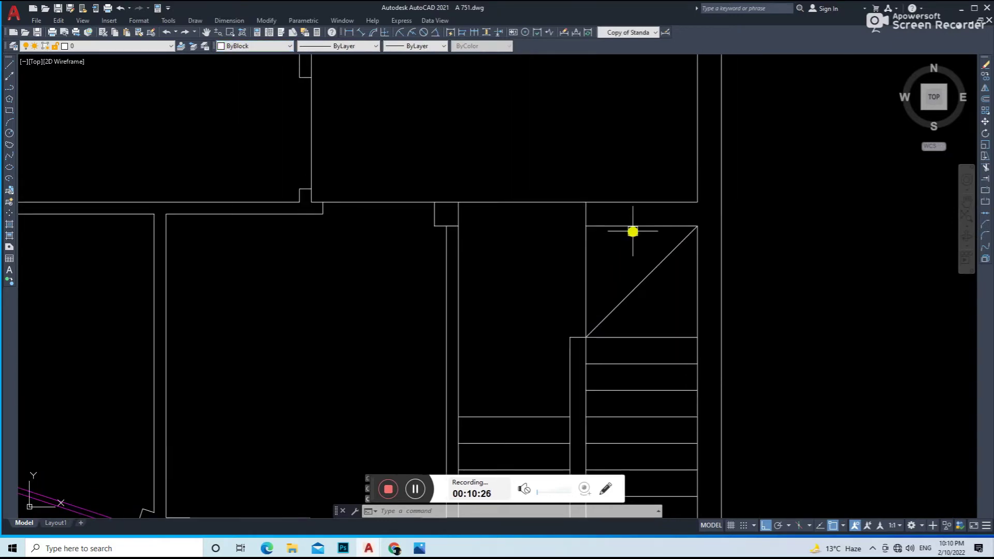
Step: Offset the top stair wall line twice to form three window lines
scroll(621, 222, up, 2)
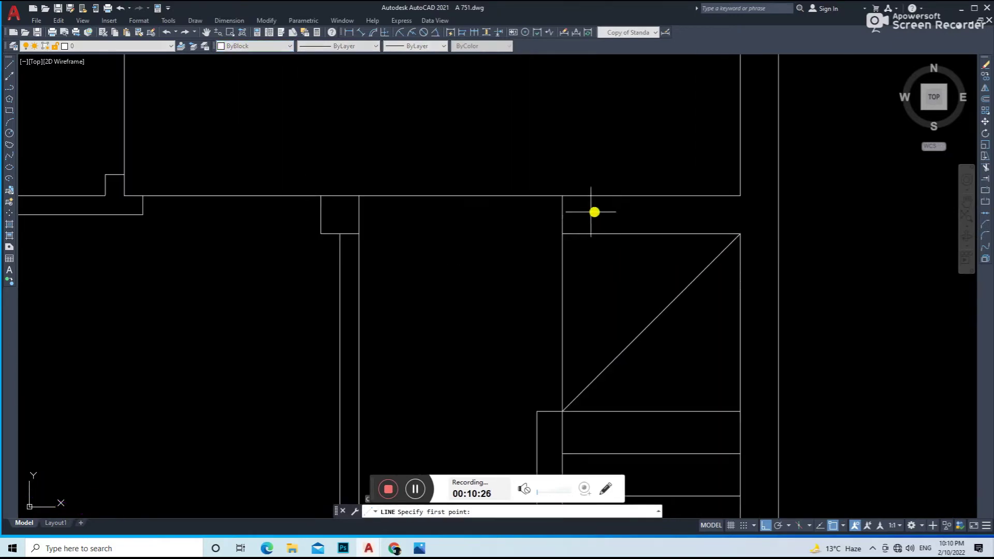
key(l)
key(Return)
click(740, 215)
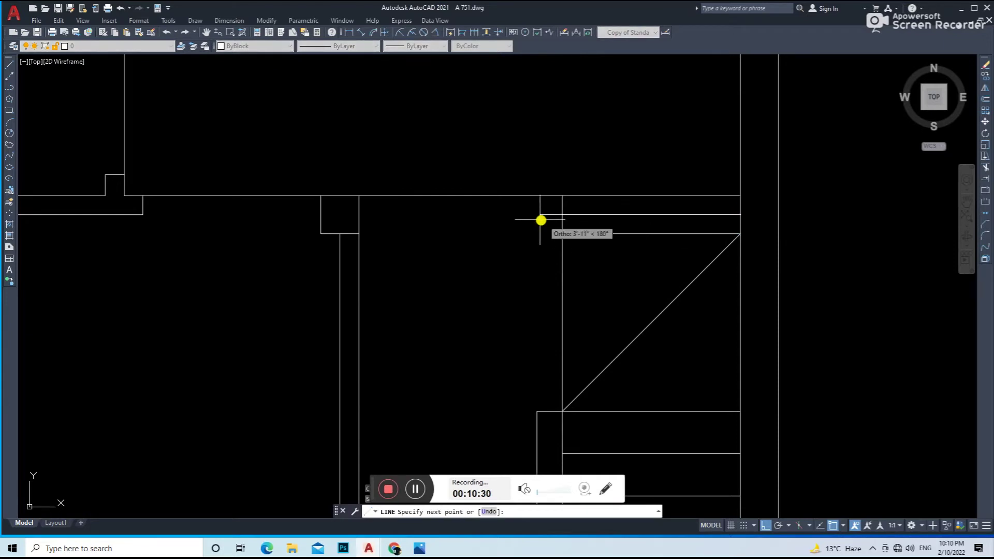
key(Escape)
text(o)
key(Return)
key(Return)
click(609, 214)
click(612, 213)
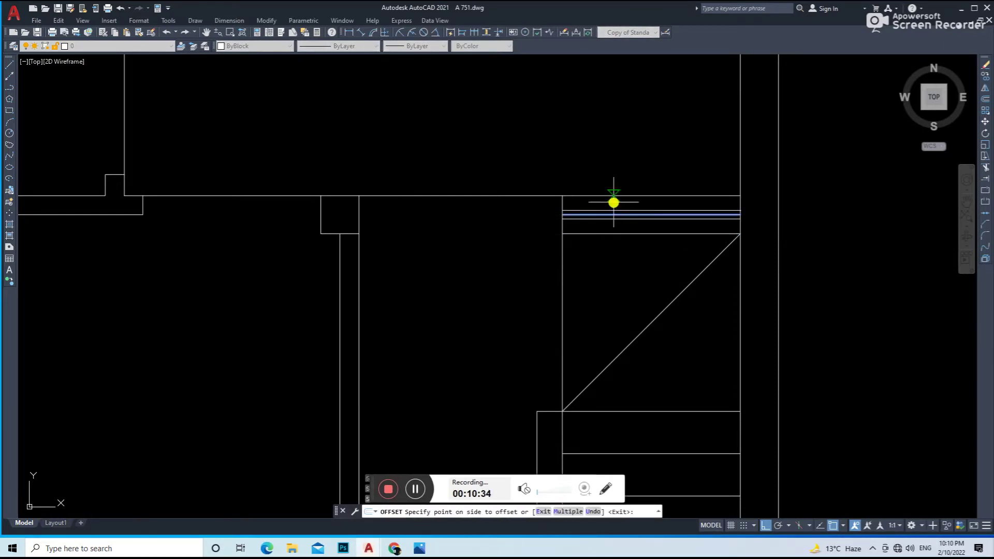
key(Escape)
Step: Make the three new window lines above the staircase magenta
scroll(619, 207, up, 4)
drag(621, 197, 608, 228)
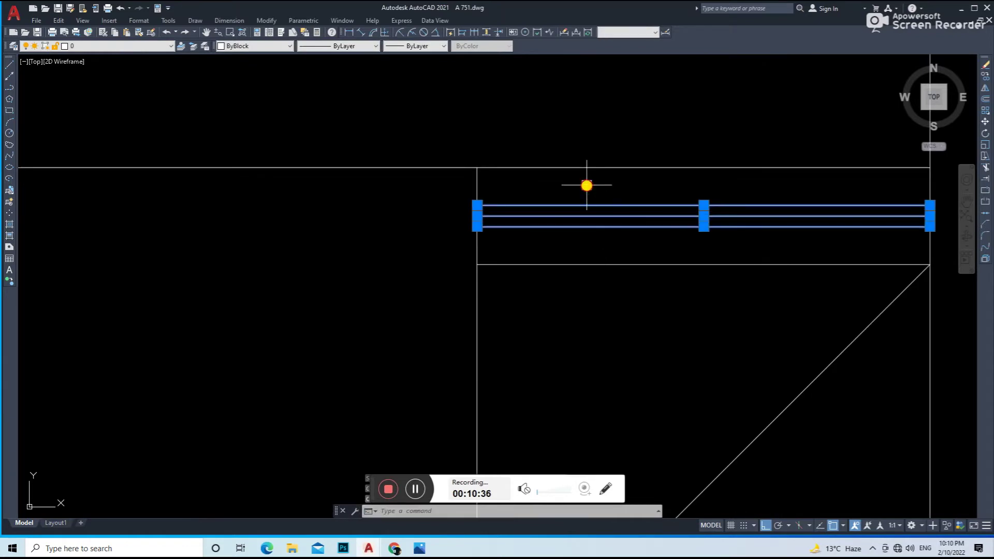
click(253, 46)
click(266, 102)
key(Escape)
Step: Change the colour of the two wall lines bounding the window
click(521, 264)
click(536, 174)
click(261, 46)
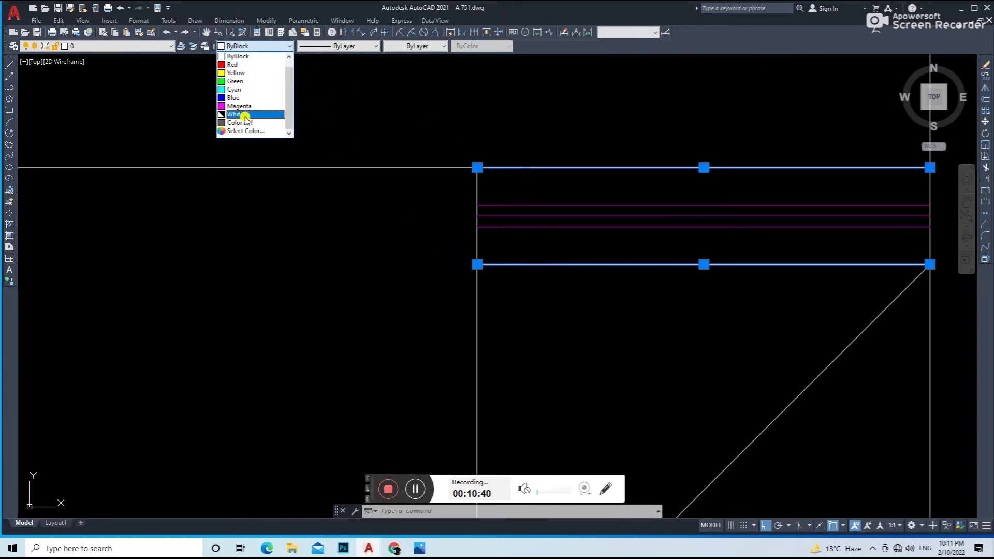
click(245, 122)
key(Escape)
Step: Reframe the view and begin a selection window around the whole plan
scroll(441, 224, down, 5)
scroll(615, 258, down, 4)
mouse_move(628, 257)
middle_down()
mouse_move(628, 311)
mouse_move(624, 299)
middle_up()
scroll(572, 262, down, 2)
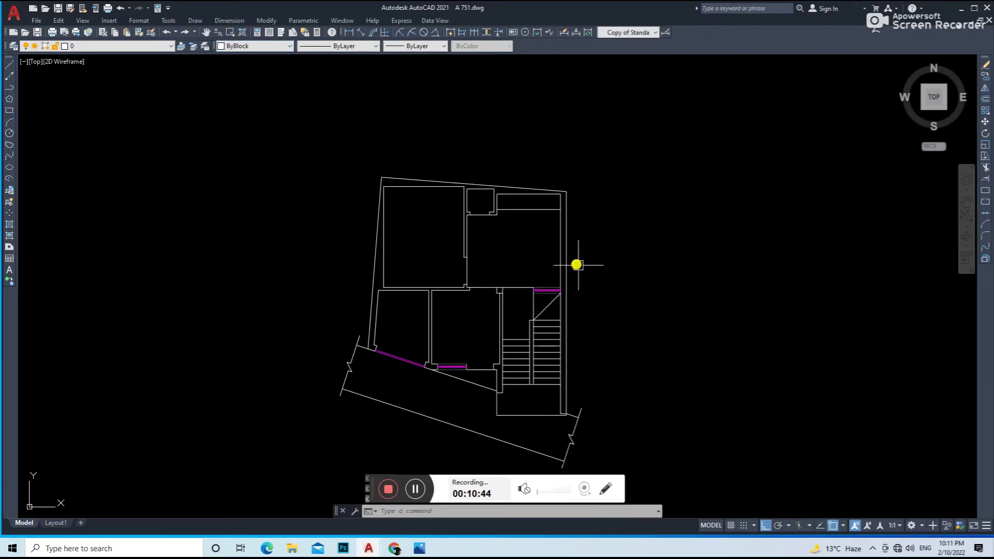
scroll(472, 318, up, 2)
scroll(586, 262, down, 4)
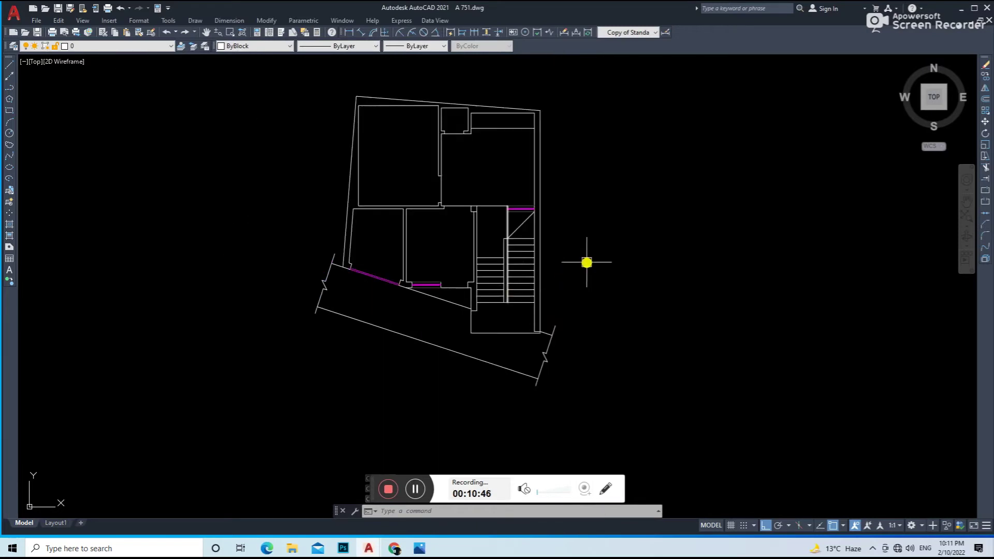
scroll(585, 269, down, 2)
click(610, 192)
Step: Select the whole plan and start a copy with CO, then cancel it
click(355, 406)
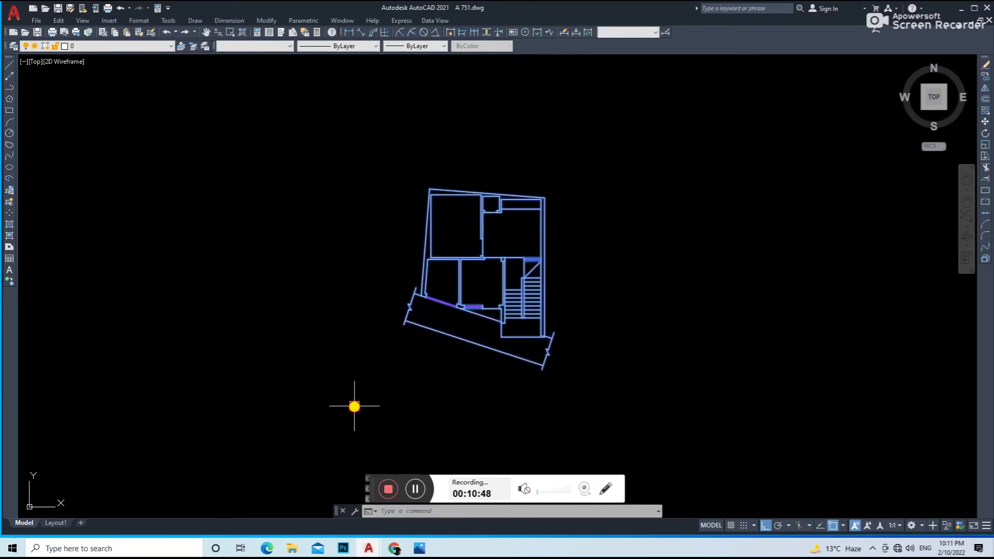
text(co)
key(Return)
key(Escape)
scroll(525, 266, up, 3)
Step: Draw a slanted line down the stair's central divider from the landing corner
click(546, 232)
scroll(532, 238, up, 3)
text(T)
key(Return)
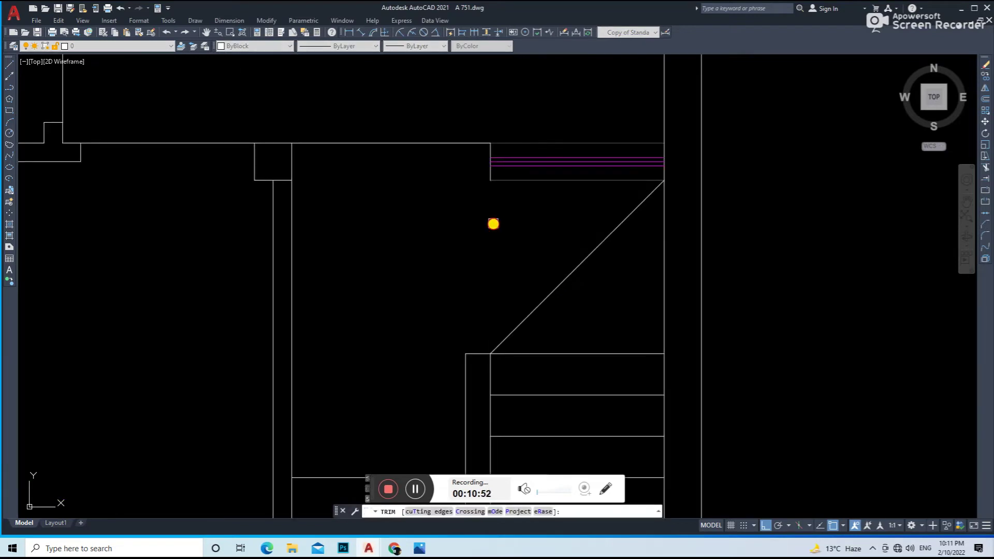
click(491, 180)
scroll(495, 200, down, 2)
scroll(459, 273, down, 2)
key(Return)
key(Return)
click(473, 184)
click(486, 438)
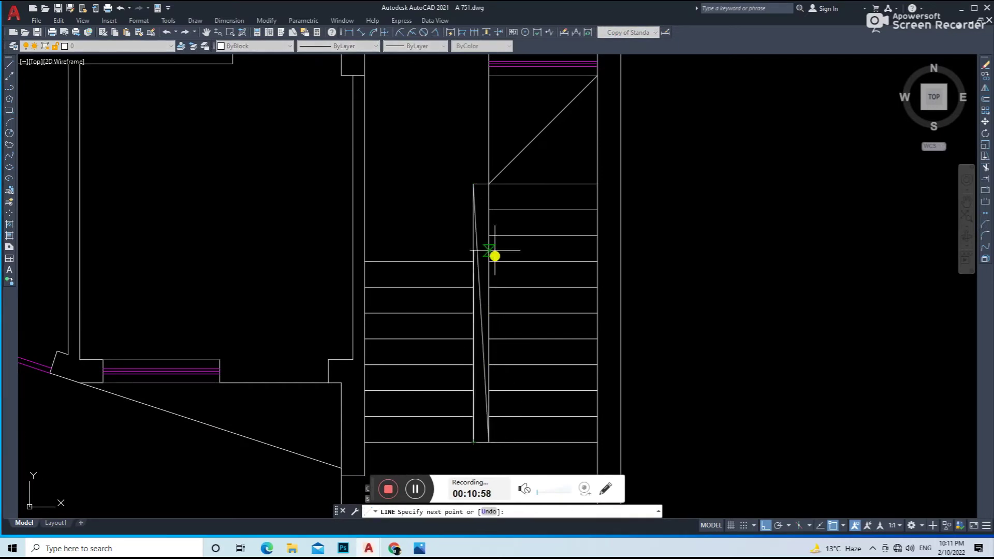
key(Return)
Step: Window-select the stair lines and make them Red
click(517, 138)
scroll(466, 299, down, 2)
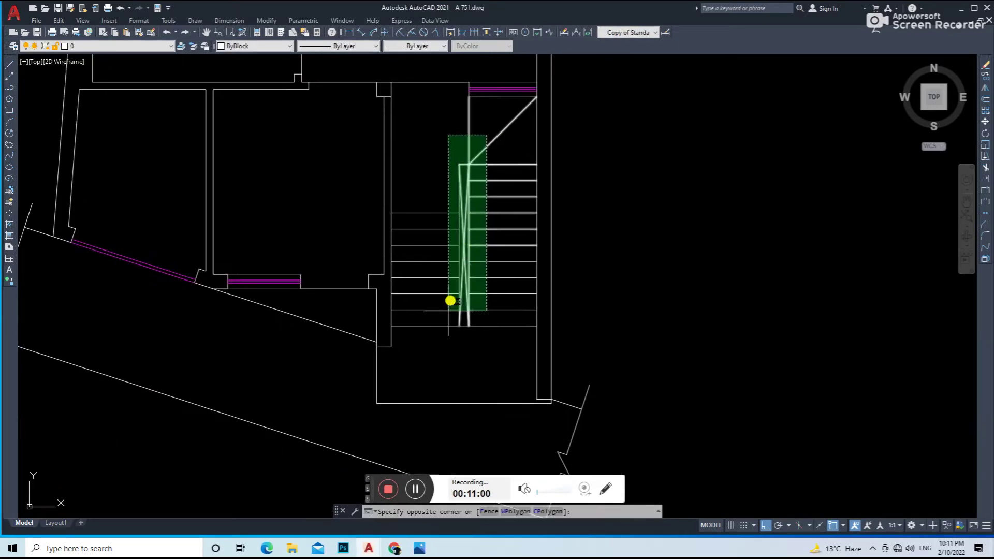
click(430, 293)
click(286, 47)
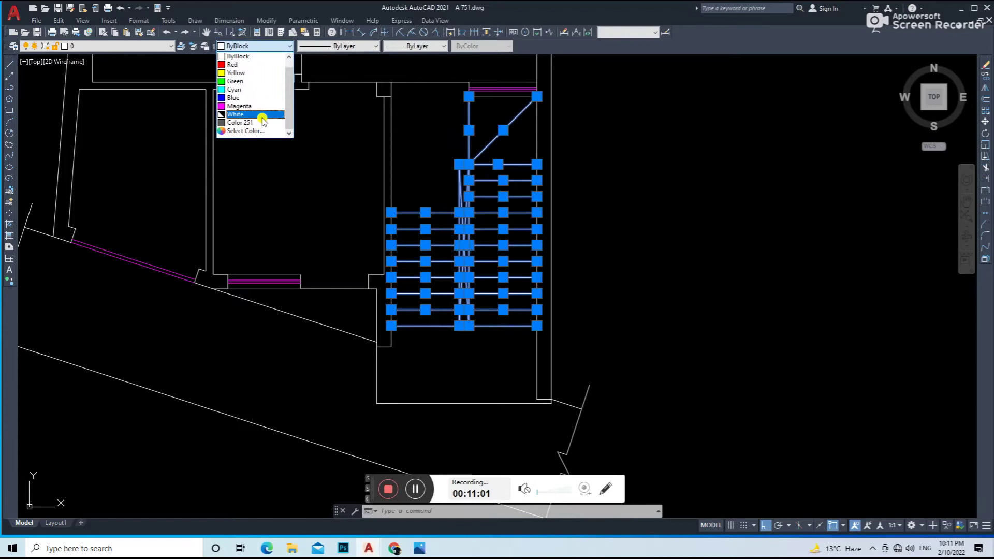
click(251, 66)
key(Escape)
scroll(378, 362, up, 2)
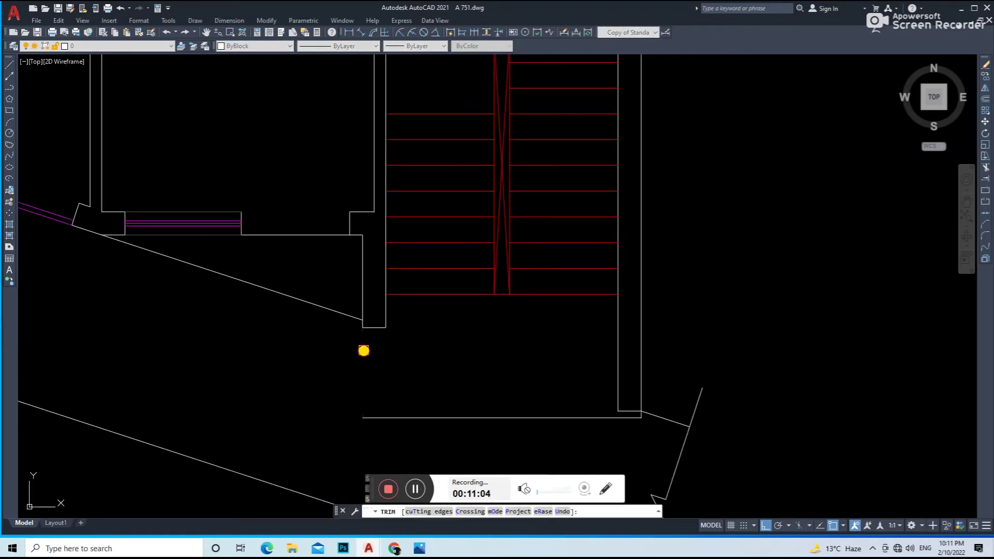
Step: Draw a vertical line from the stair's lower corner to the bottom wall and trim
key(l)
key(Return)
click(361, 328)
click(362, 417)
key(Return)
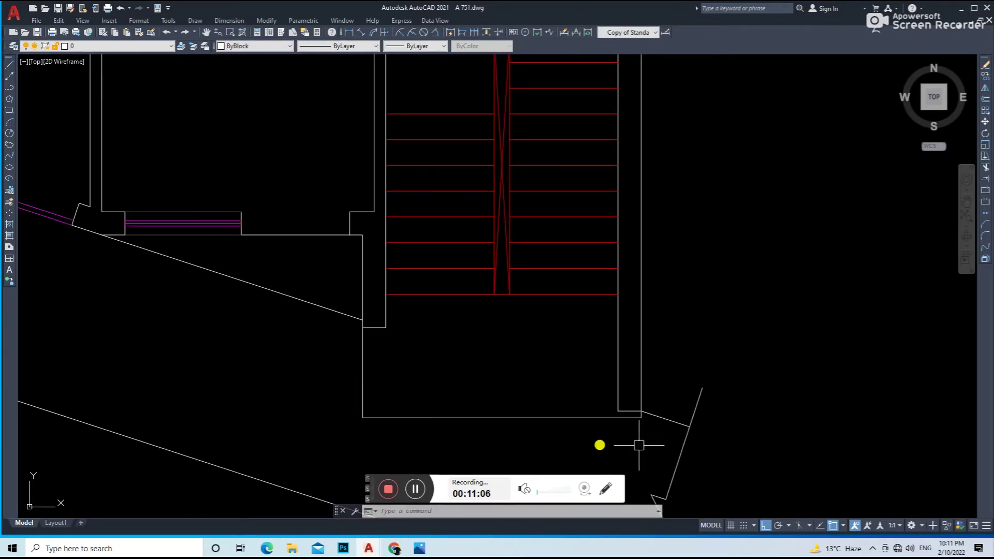
scroll(616, 430, up, 6)
text(tr)
key(Return)
Step: Add a short vertical line at the corner below the stairs
key(l)
key(Return)
click(563, 342)
click(563, 386)
key(Return)
Step: Make the bottom edge below the stairs Red
scroll(559, 393, down, 5)
scroll(528, 431, down, 6)
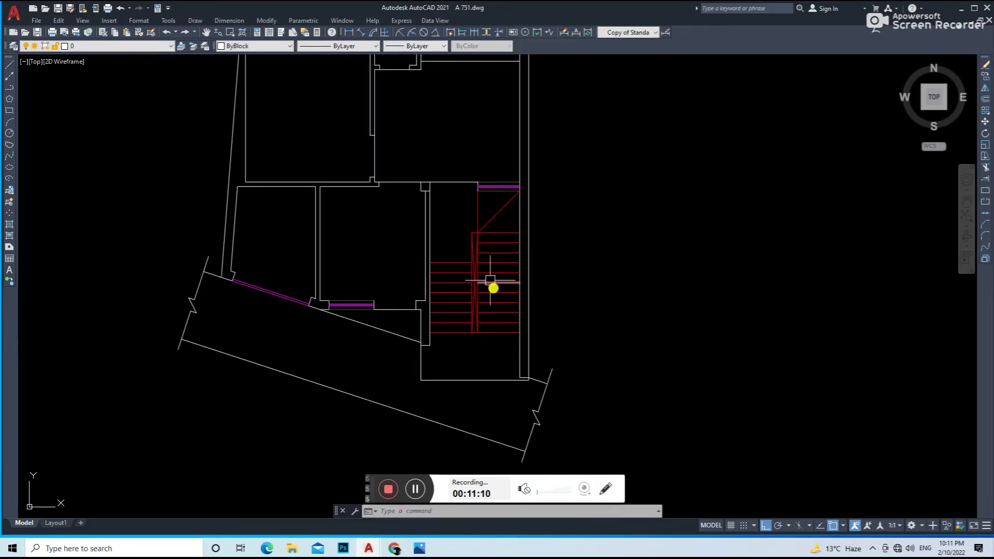
scroll(494, 383, up, 5)
click(435, 370)
scroll(590, 349, up, 2)
scroll(621, 331, up, 3)
click(257, 48)
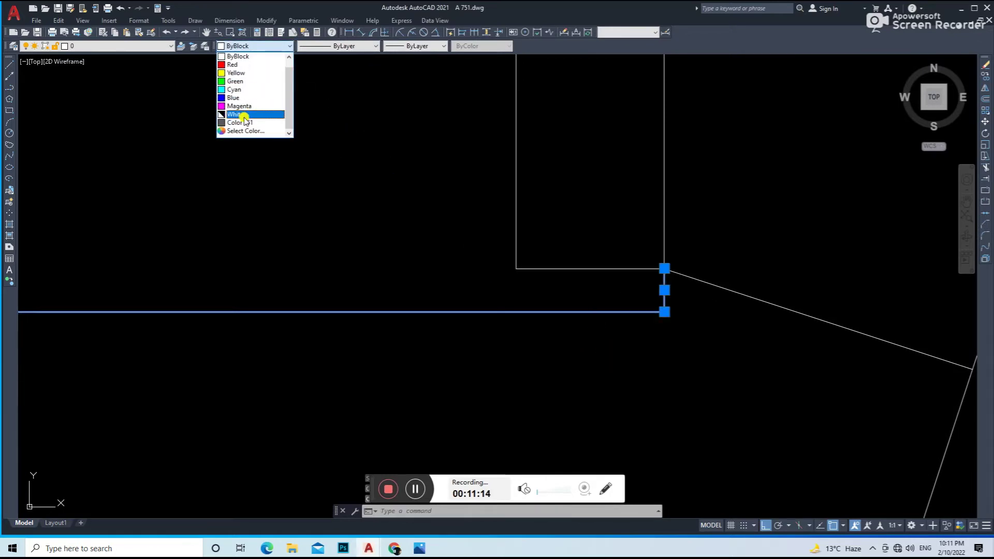
click(250, 67)
Step: Select the whole floor plan and copy it beside the original
scroll(409, 222, down, 4)
scroll(517, 281, down, 2)
scroll(548, 277, down, 3)
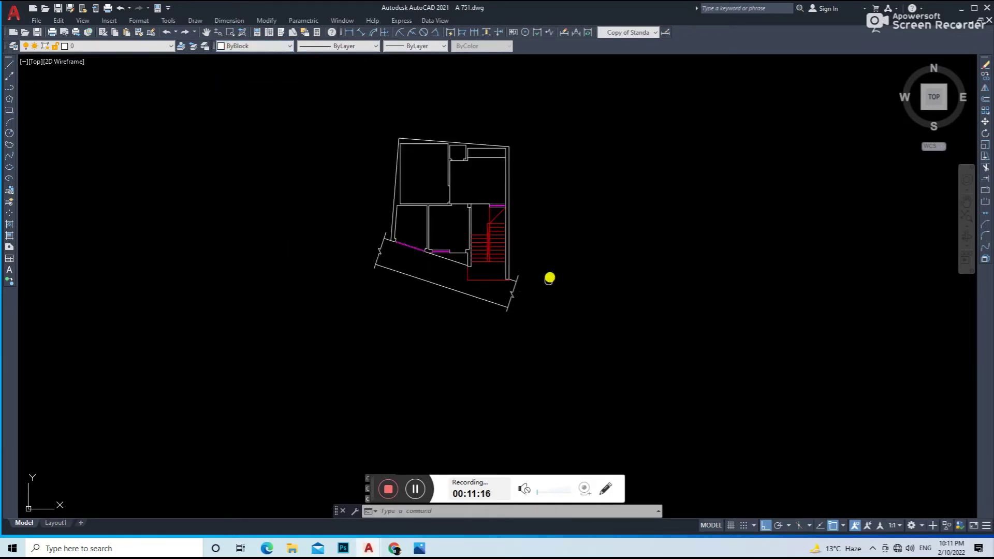
click(566, 129)
click(320, 390)
text(co)
key(Return)
Step: Place the copied floor plan to the right of the original
click(427, 391)
click(625, 395)
key(Escape)
scroll(501, 279, up, 3)
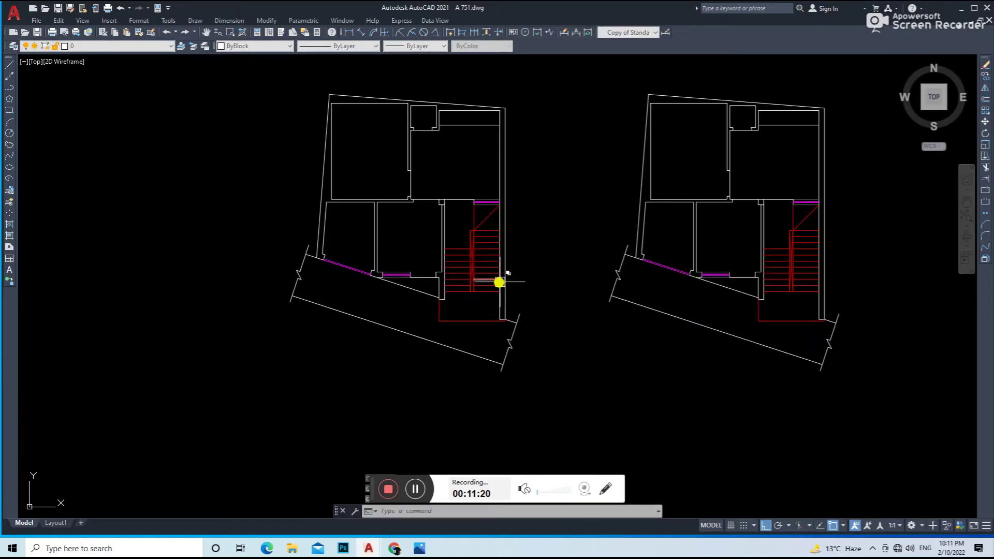
Step: Hatch the enclosed wall areas of the original floor plan
key(Return)
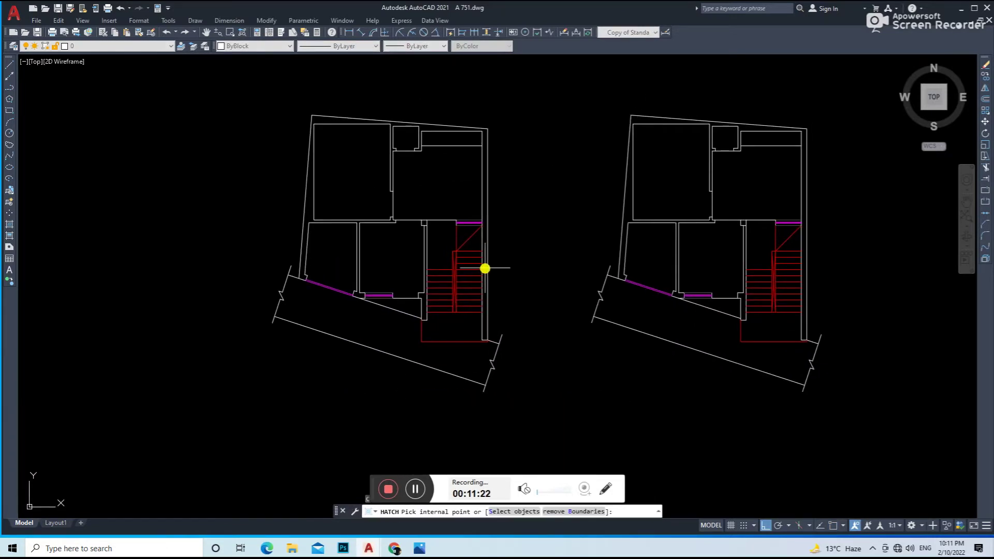
scroll(426, 306, up, 4)
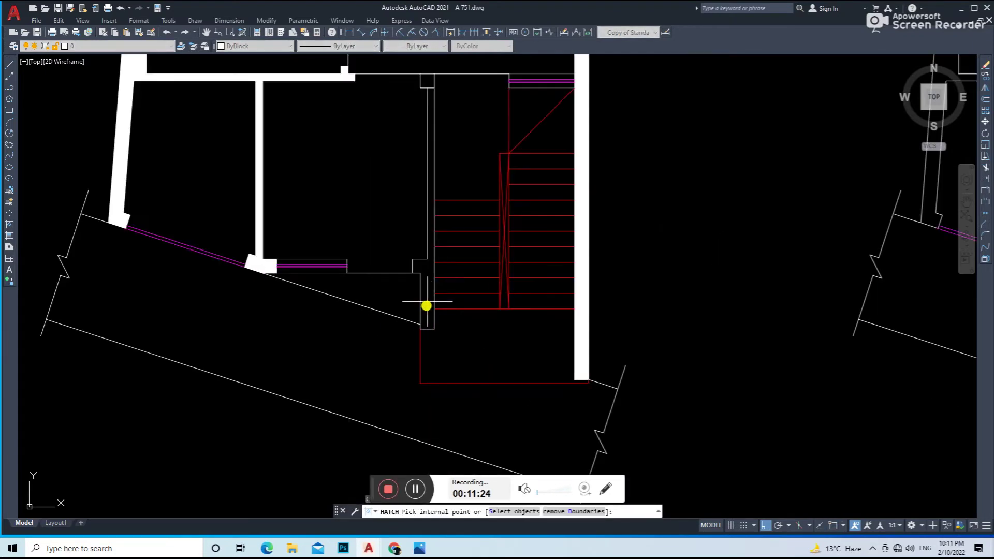
middle_drag(427, 280, 426, 422)
scroll(466, 329, down, 5)
scroll(476, 284, up, 4)
key(Return)
key(Return)
scroll(539, 250, down, 5)
scroll(464, 215, up, 5)
scroll(403, 284, up, 3)
Step: Change the wall hatch to the ANSI32 pattern at scale 4
click(402, 284)
click(568, 200)
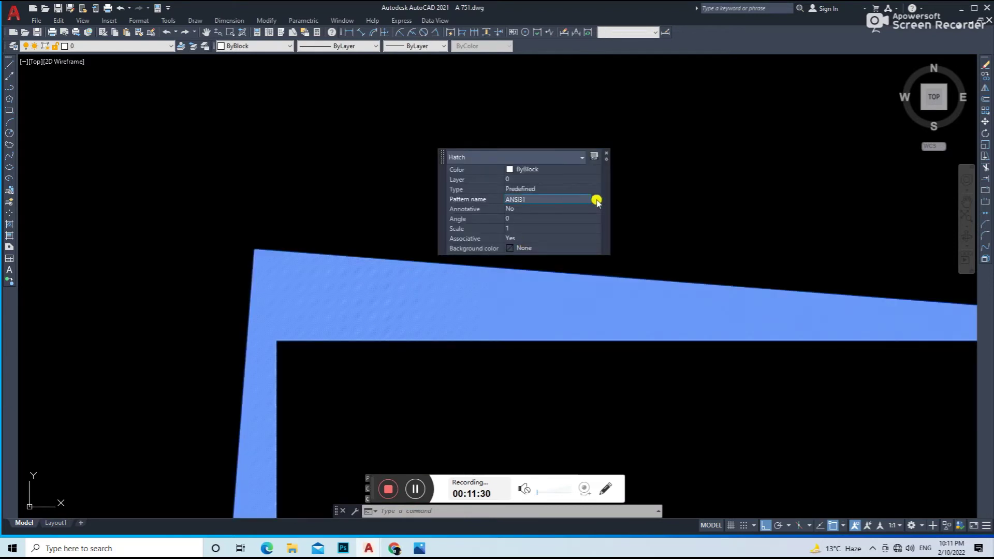
double_click(514, 51)
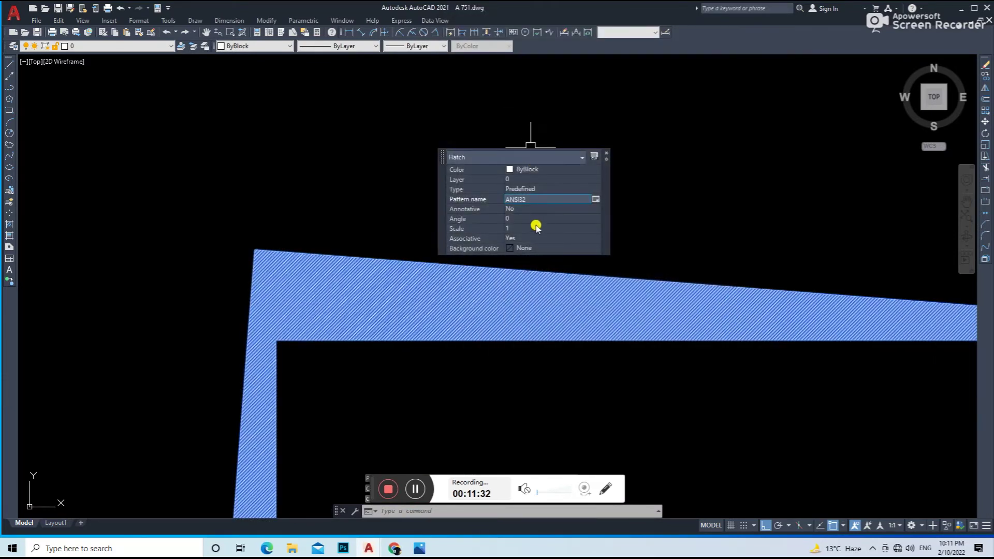
click(532, 228)
key(Return)
key(Escape)
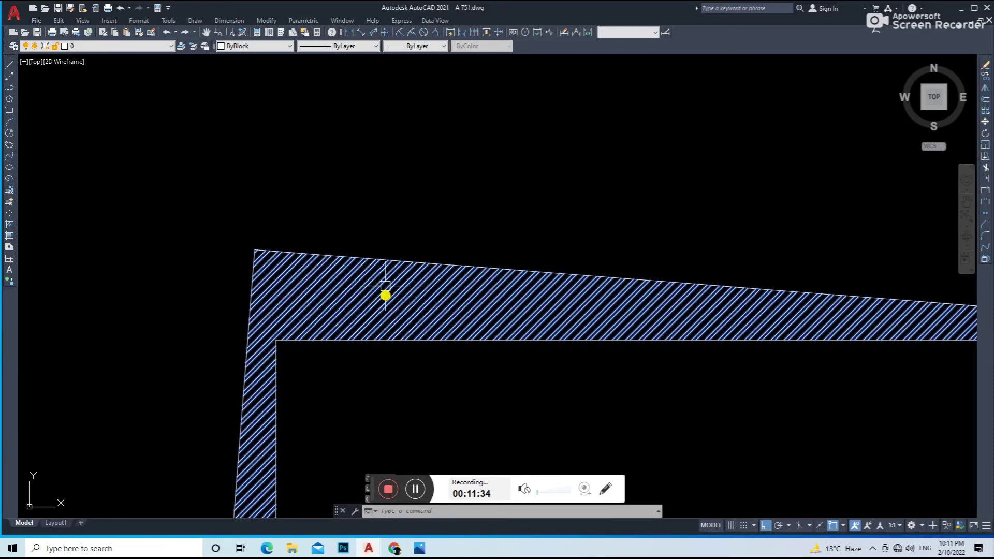
Step: Set the wall hatch colour to 146
click(221, 47)
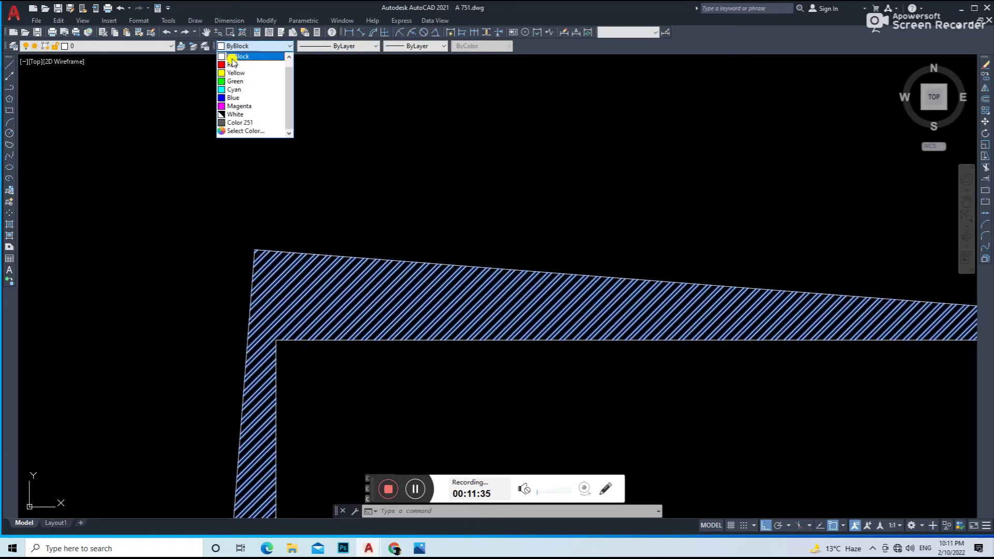
click(243, 91)
click(233, 48)
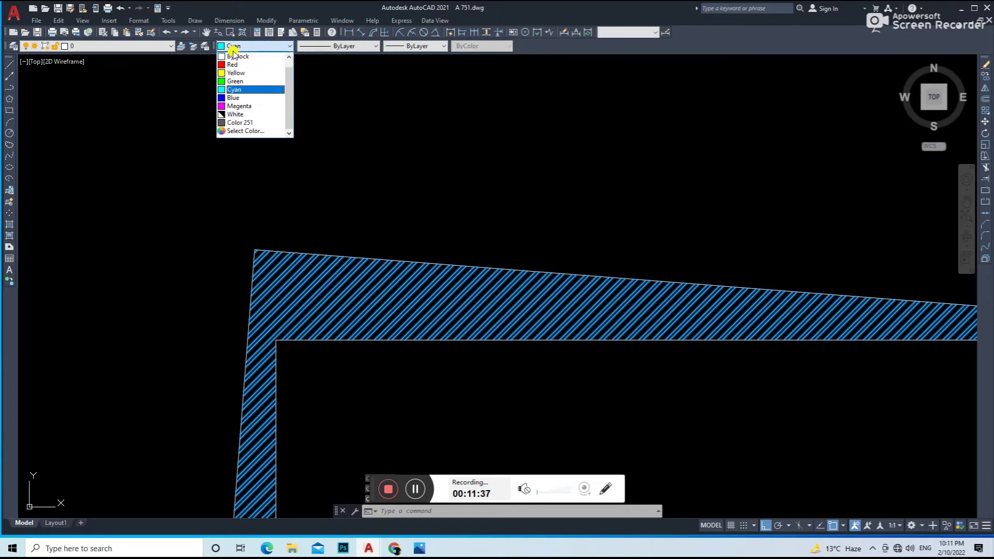
click(245, 131)
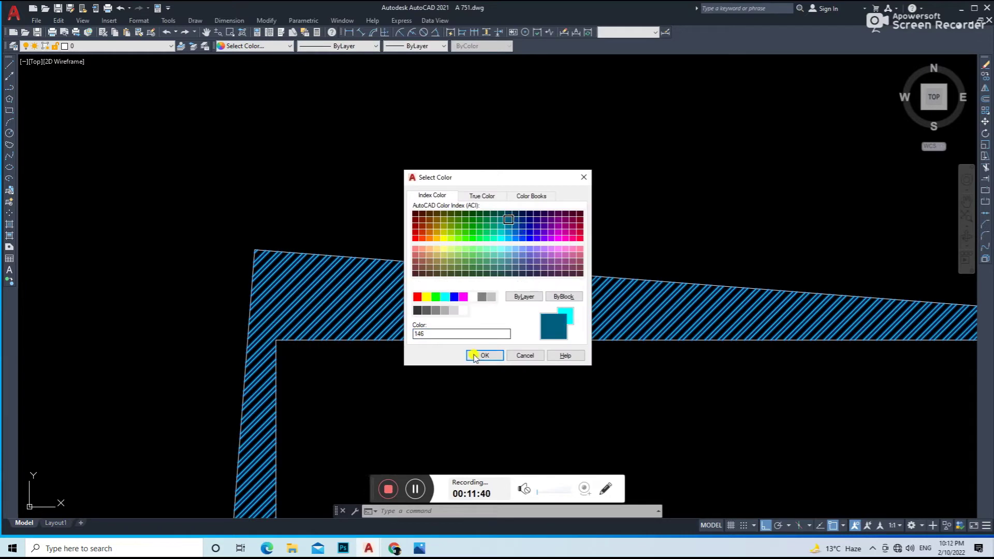
click(475, 357)
scroll(599, 233, down, 3)
scroll(624, 249, down, 3)
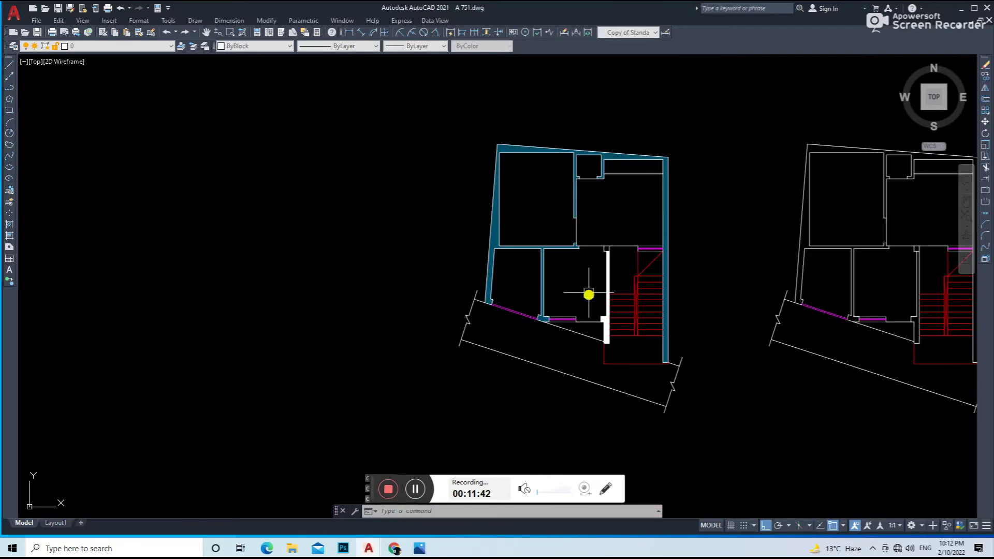
scroll(595, 270, up, 3)
scroll(562, 243, up, 2)
Step: Hatch the solid door jamb and MATCHPROP it to the wall hatch style
key(Return)
key(Return)
key(Return)
key(Return)
key(Return)
scroll(810, 197, up, 4)
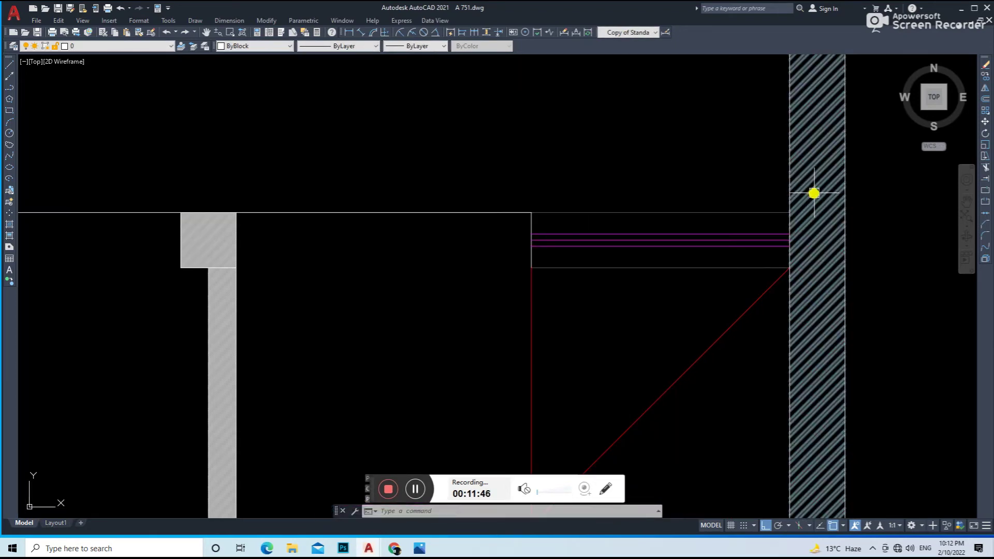
scroll(810, 197, down, 5)
text(ma)
key(Return)
click(614, 212)
scroll(520, 227, up, 3)
scroll(564, 209, up, 4)
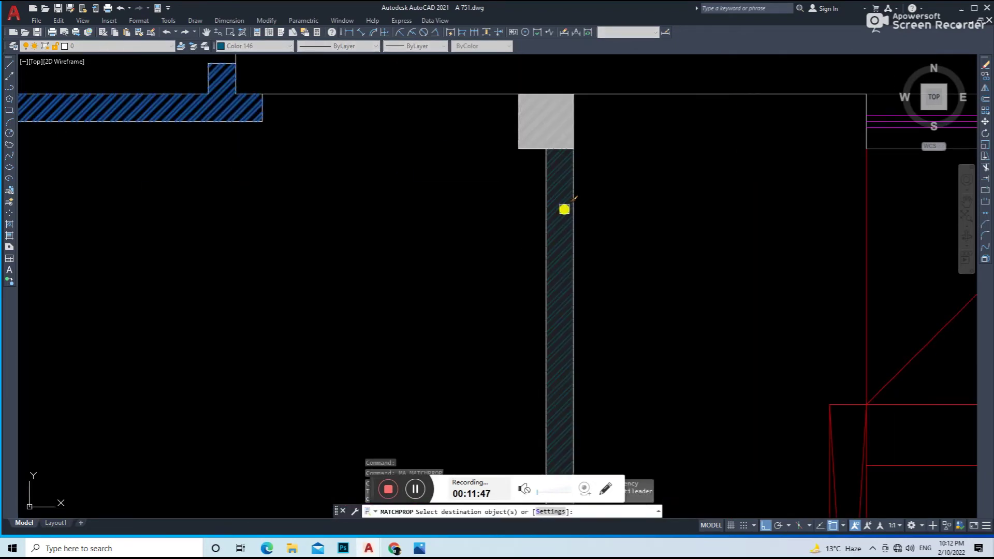
click(554, 141)
key(Return)
scroll(502, 197, down, 5)
Step: Pan back to frame the whole hatched floor plan
mouse_move(495, 224)
middle_down()
mouse_move(490, 324)
mouse_move(444, 200)
mouse_move(405, 182)
middle_up()
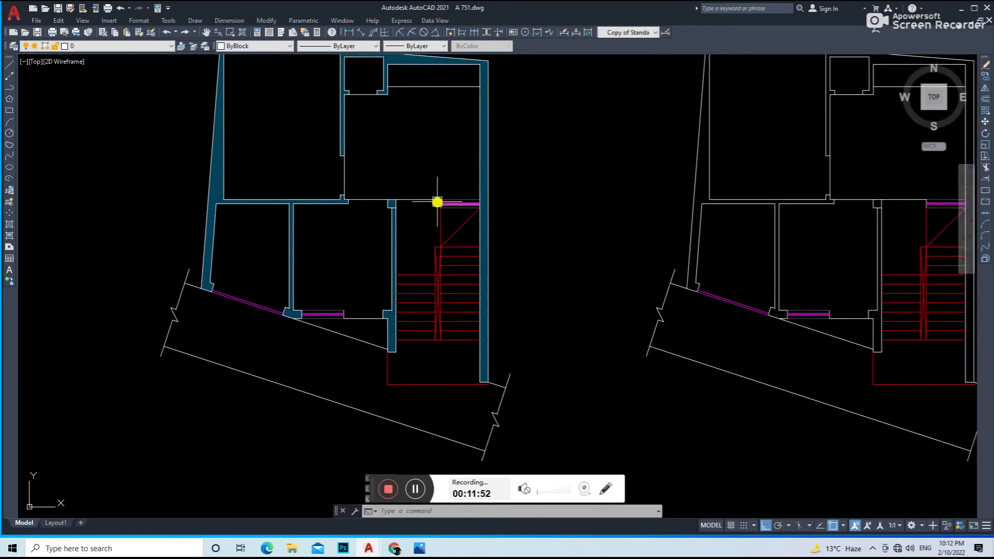
scroll(440, 300, up, 2)
text(l)
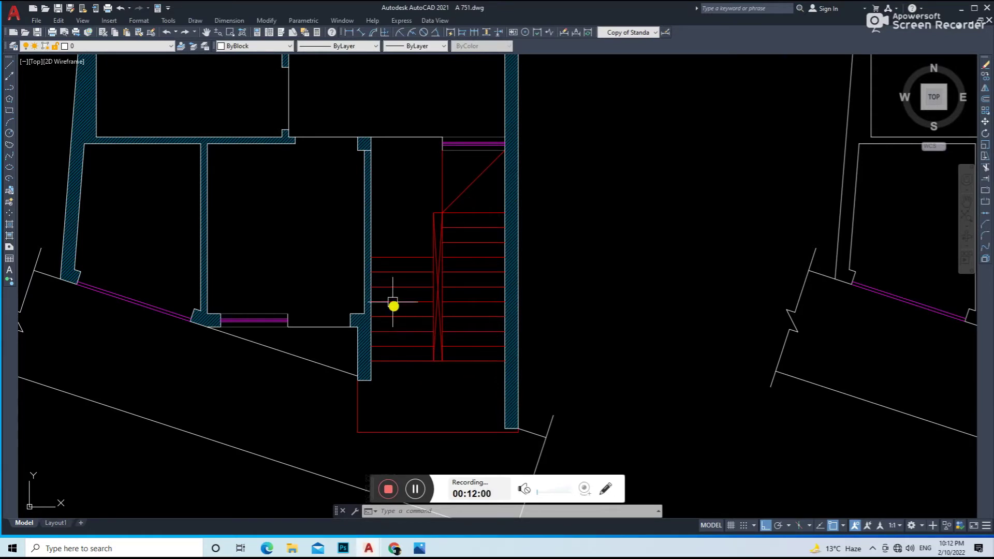
scroll(393, 265, down, 4)
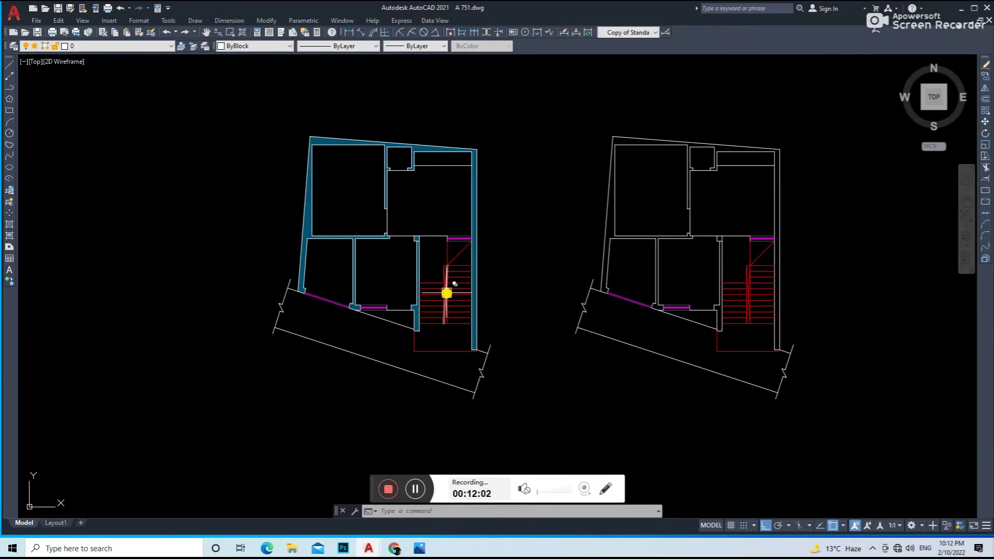
Step: Draw a leader arrow from the stair to a corner below the steps
text(e)
key(Return)
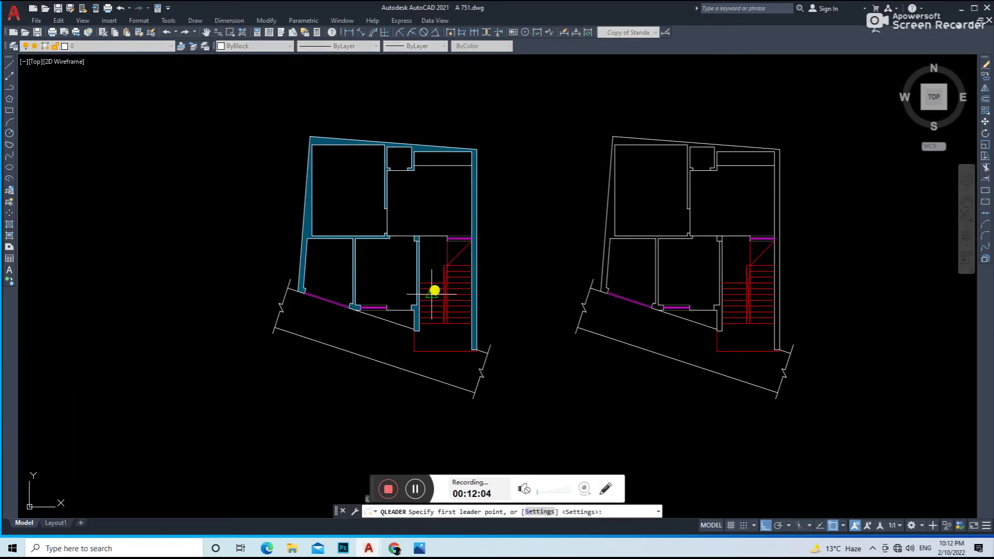
click(432, 289)
scroll(435, 324, up, 4)
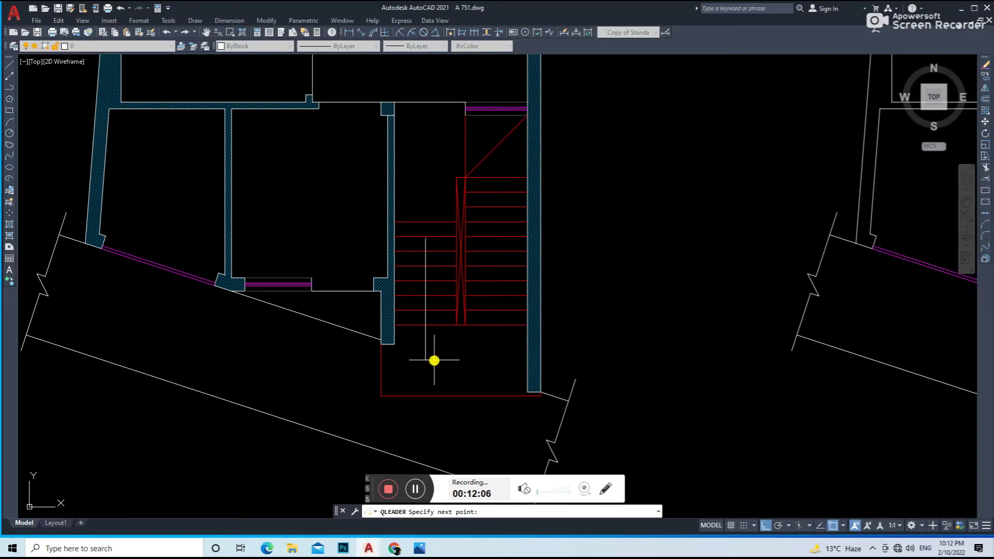
click(491, 359)
key(Escape)
Step: Draw a vertical line down from the stair diagonal's midpoint
text(l)
key(Return)
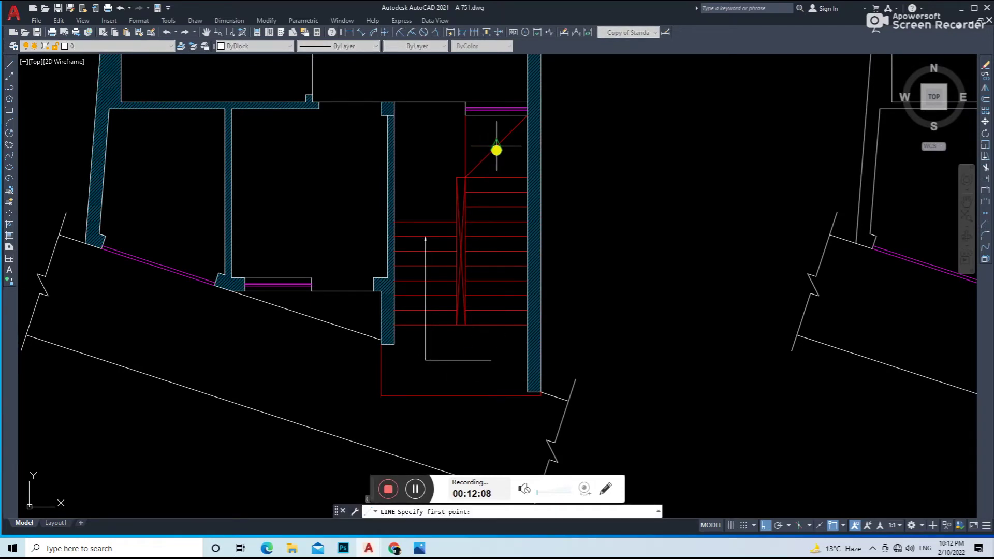
click(493, 149)
scroll(458, 151, up, 2)
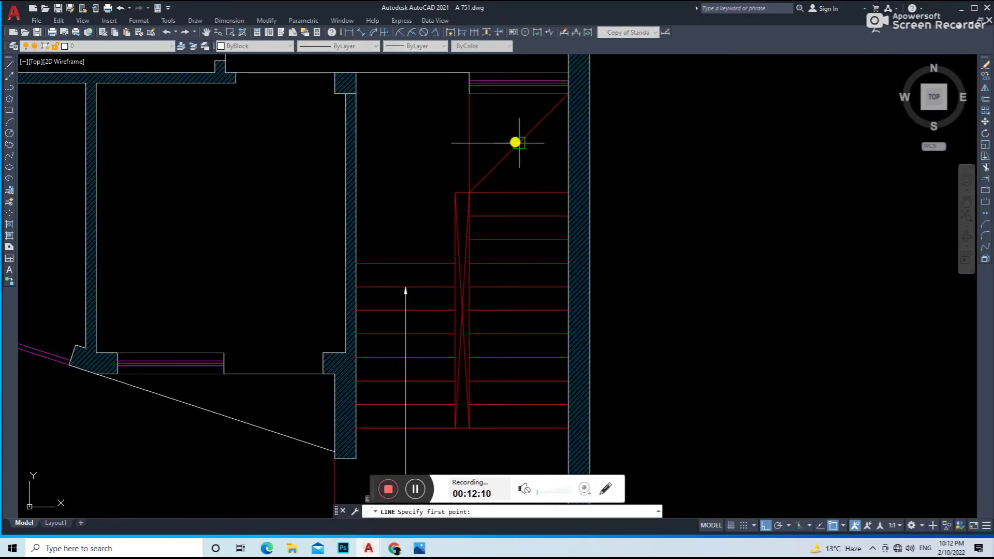
middle_drag(514, 315, 514, 204)
click(513, 394)
key(Escape)
scroll(513, 386, up, 2)
scroll(514, 386, up, 2)
Step: Stretch the leader's horizontal segment to the vertical line and trim the excess below
click(505, 363)
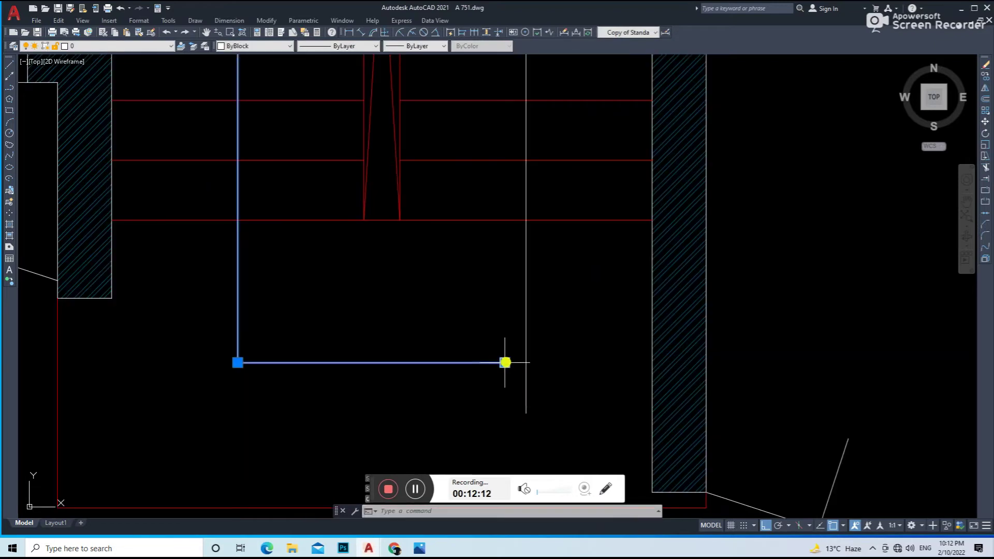
click(526, 362)
text(tr)
key(Return)
click(523, 391)
scroll(526, 377, down, 2)
scroll(526, 377, down, 1)
key(Escape)
Step: Set the leader's arrowhead size to 9
click(477, 372)
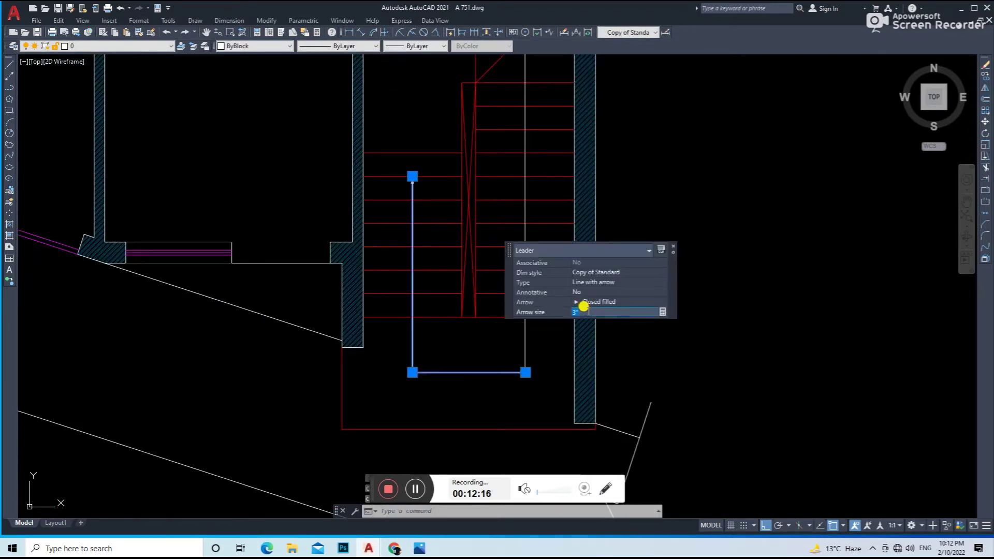
key(Return)
key(Escape)
scroll(539, 312, down, 5)
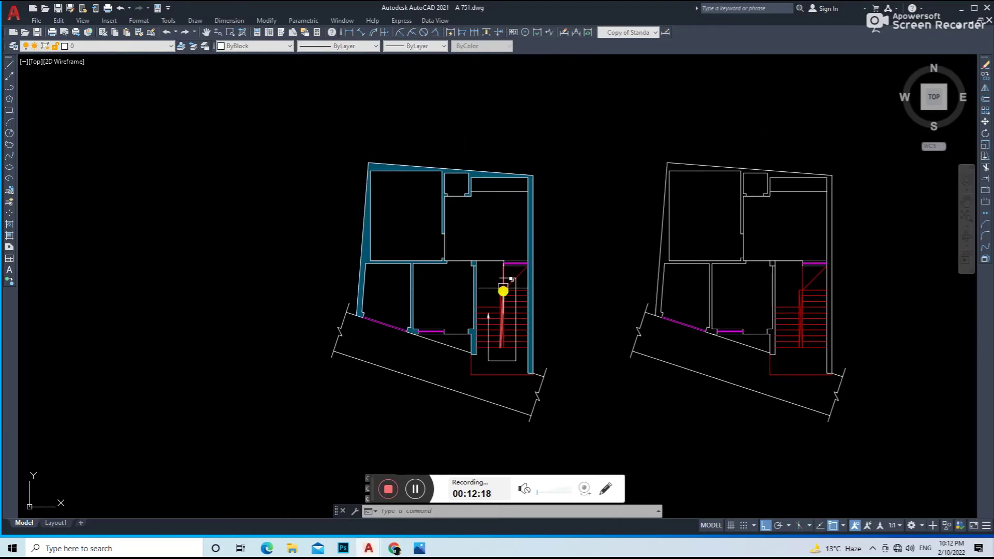
scroll(498, 294, up, 5)
scroll(498, 293, down, 5)
scroll(455, 326, up, 5)
text(t)
key(Return)
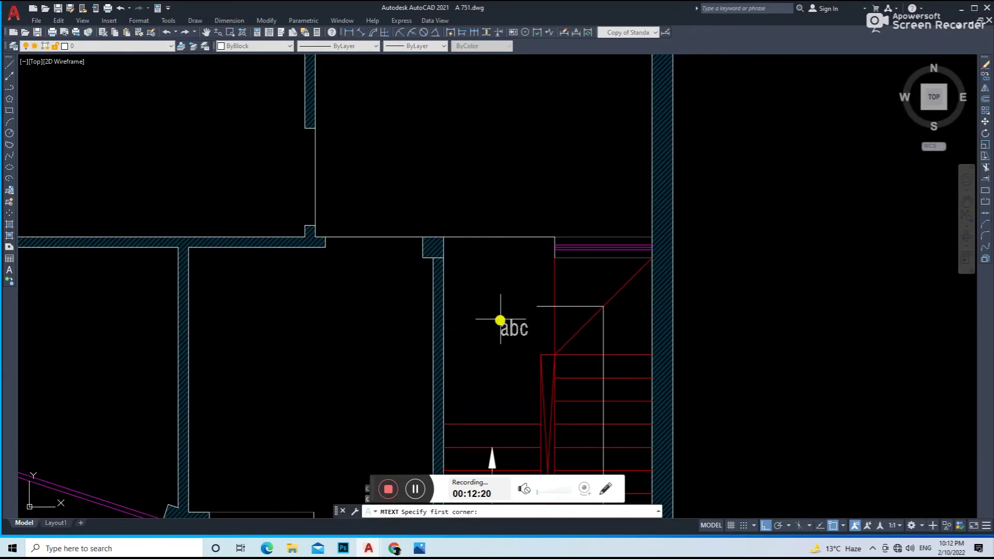
Step: Write the UP label beside the stair arrow and shift it right
click(529, 337)
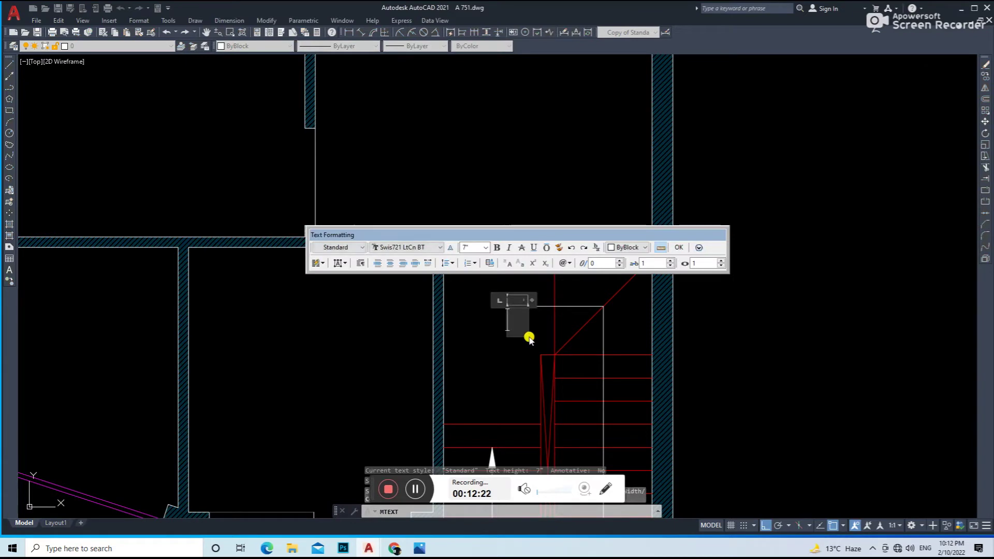
drag(530, 306, 585, 301)
text(UP)
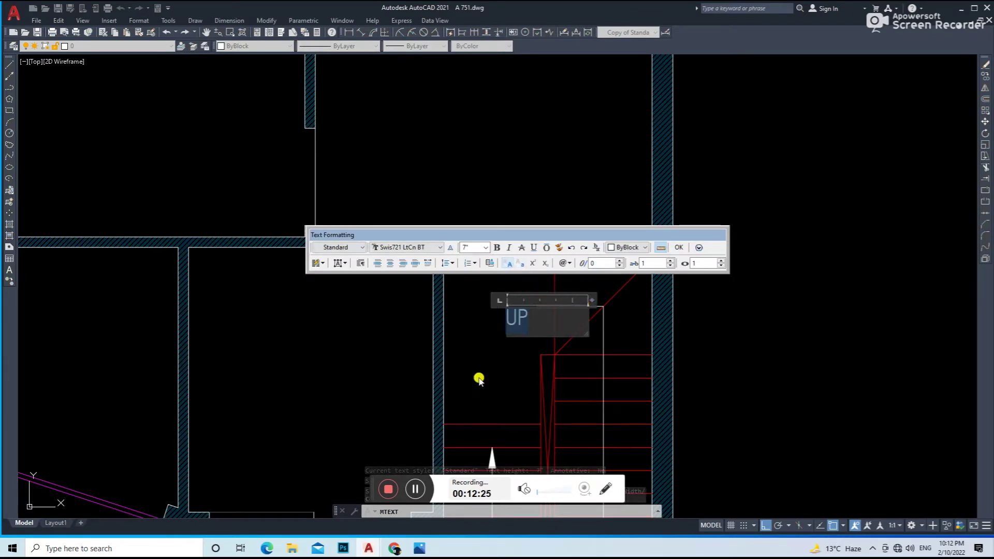
click(479, 381)
click(514, 312)
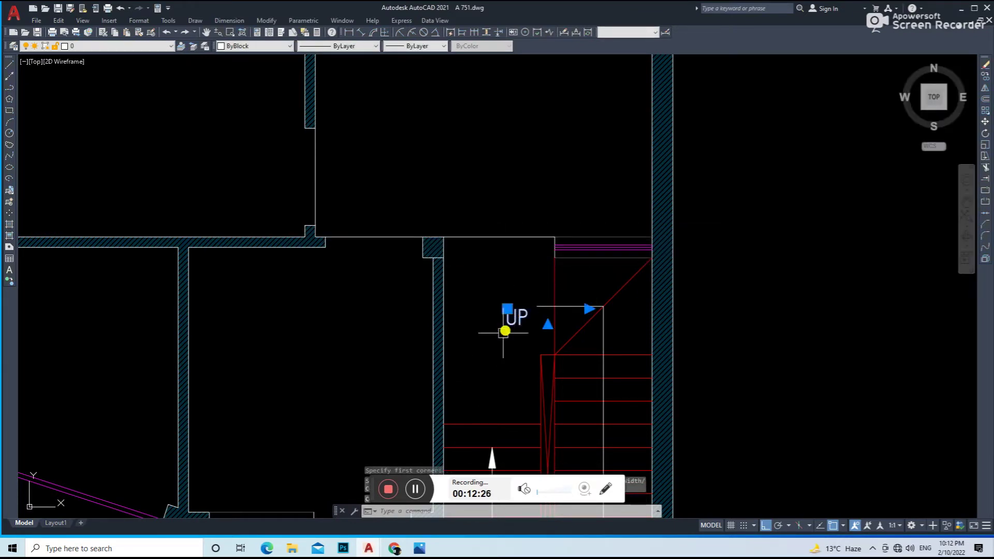
text(m)
key(Return)
click(486, 403)
click(510, 379)
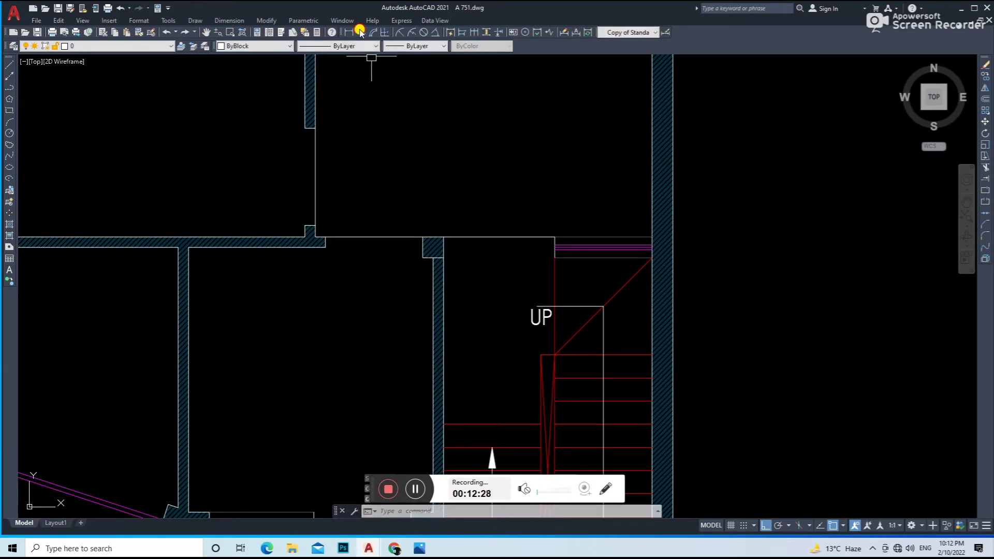
Step: Add aligned dimensions 3'-6" and 7'-6" across the stair
click(359, 31)
scroll(443, 204, down, 3)
scroll(469, 271, up, 3)
key(Return)
click(518, 270)
key(Return)
click(387, 223)
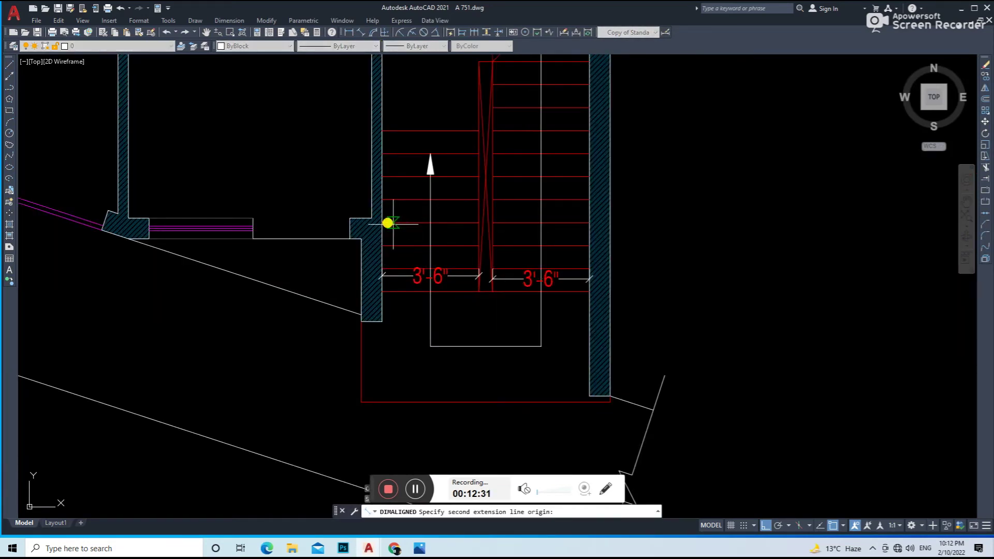
click(590, 223)
click(548, 233)
Step: Copy the UP label onto the landing and edit it to read LANDING
scroll(494, 103, up, 2)
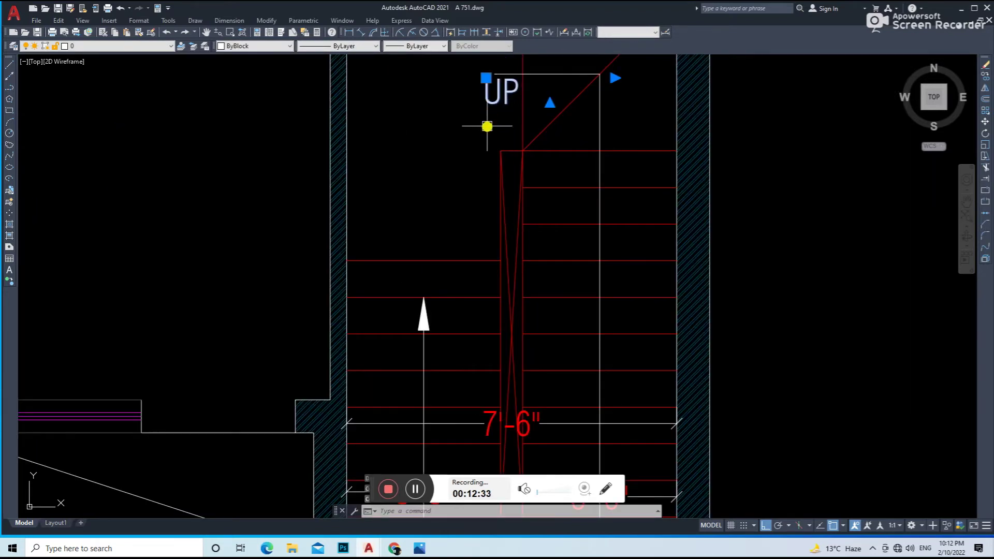
text(co)
key(Return)
click(487, 126)
scroll(510, 213, down, 3)
scroll(497, 355, up, 2)
scroll(506, 319, up, 1)
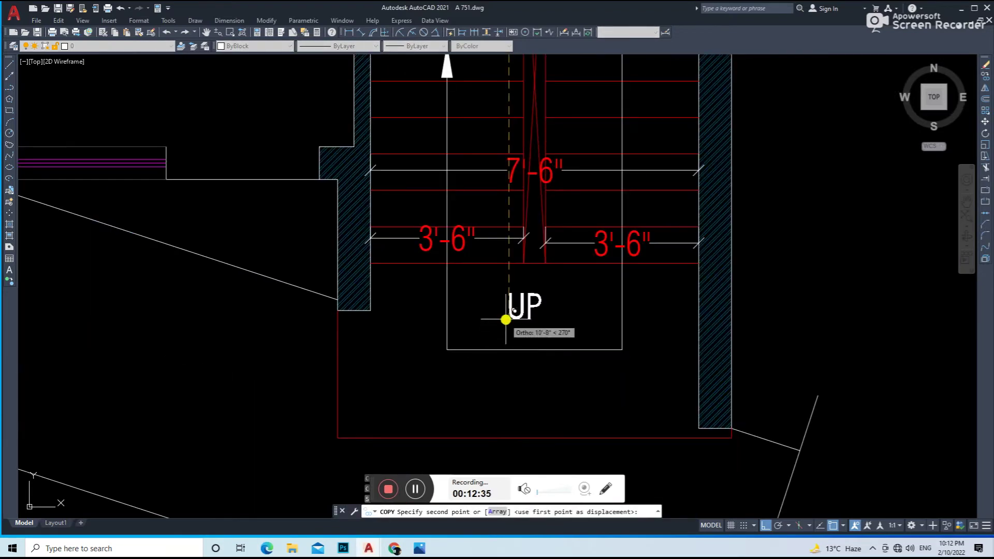
click(506, 320)
double_click(518, 309)
text(LANDING)
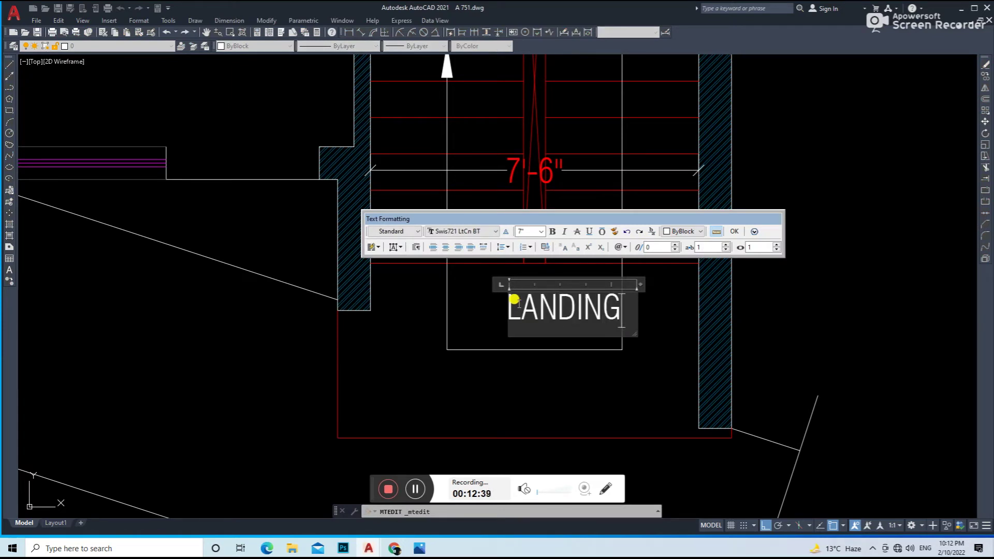
key(ctrl+a)
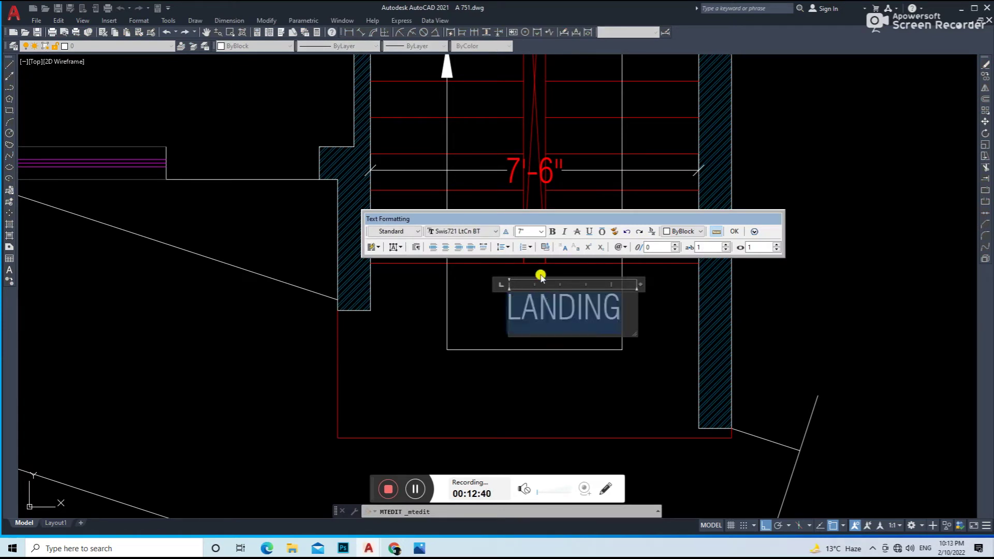
click(552, 267)
click(528, 311)
Step: Move LANDING centred below the stair flights and zoom out to both plans
text(m)
key(Return)
click(556, 389)
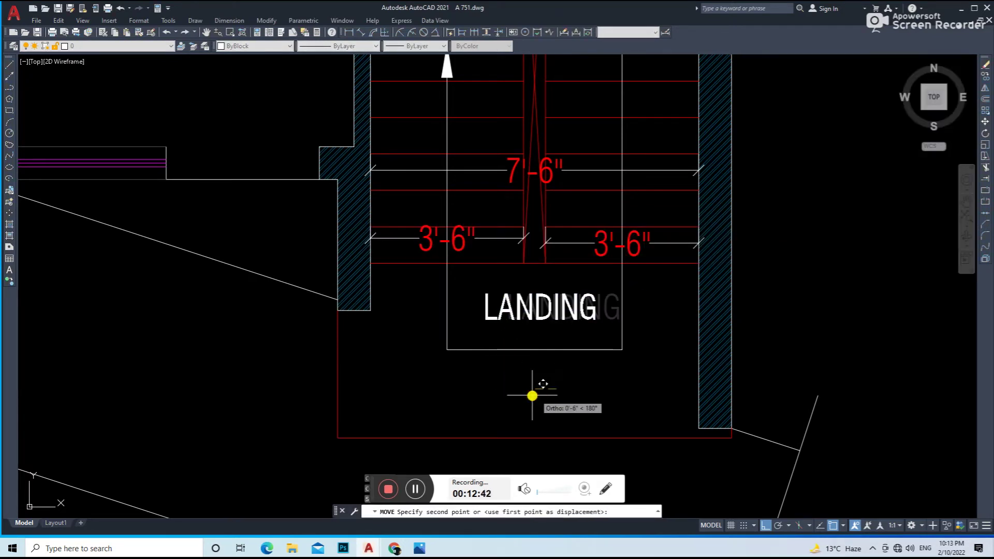
click(528, 400)
scroll(531, 362, down, 5)
scroll(561, 329, down, 3)
scroll(526, 275, down, 1)
middle_drag(465, 316, 481, 293)
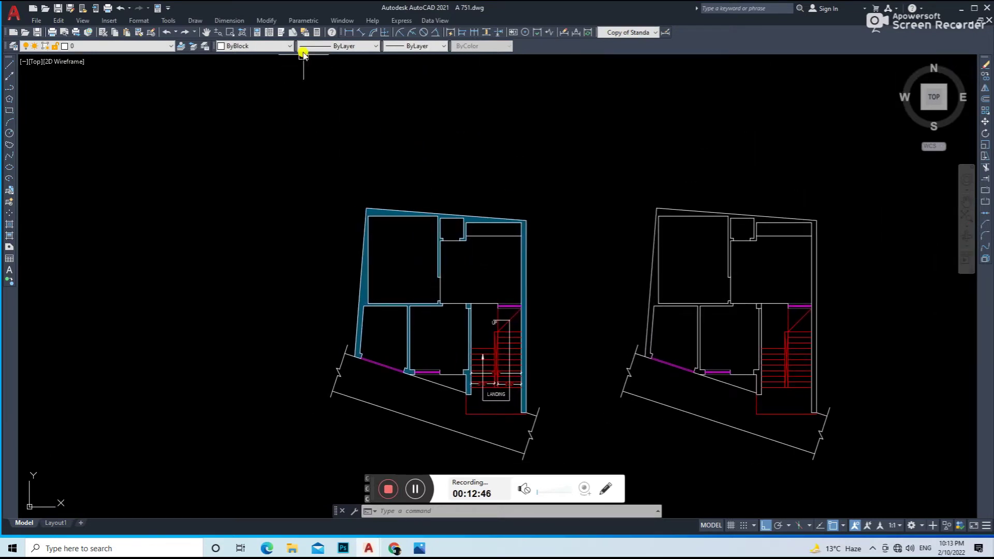
Step: Begin an aligned dimension on the top wall, then cancel it
click(358, 33)
scroll(368, 203, up, 2)
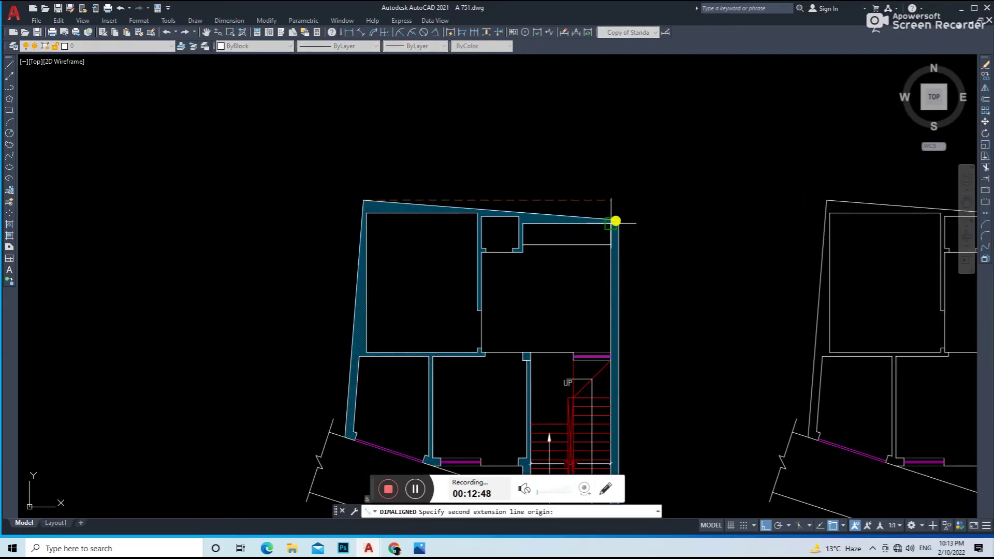
click(628, 215)
click(623, 210)
scroll(619, 219, up, 2)
key(Return)
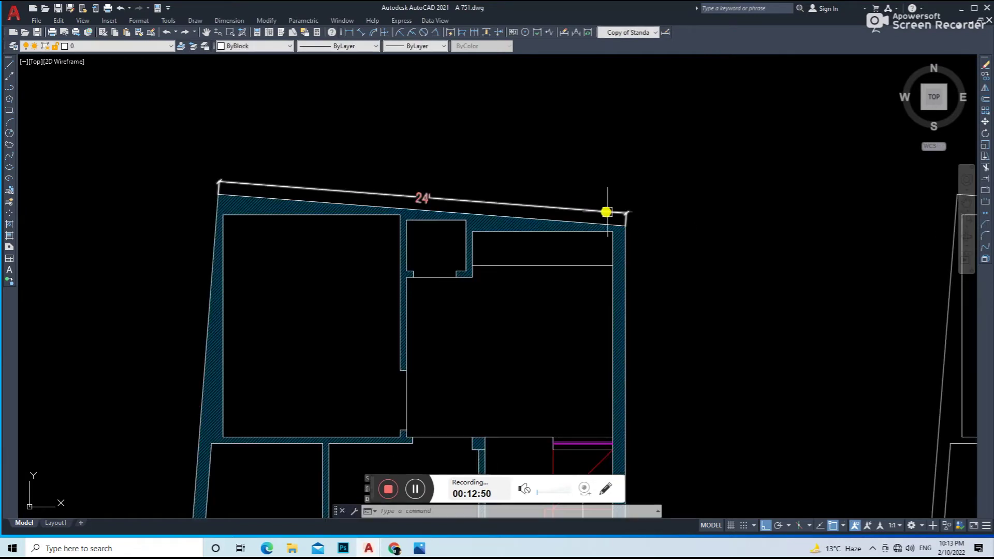
key(Escape)
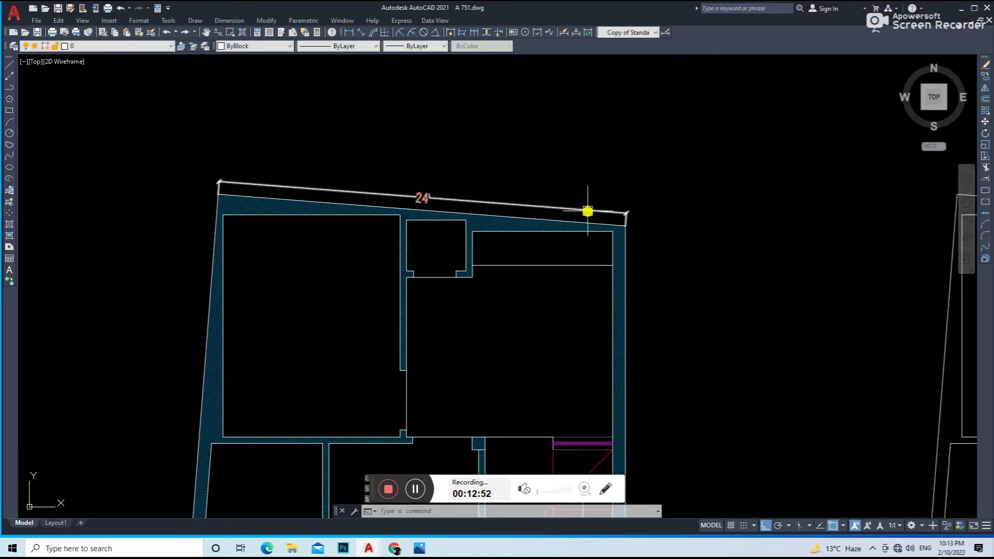
scroll(589, 209, down, 2)
scroll(590, 207, down, 2)
Step: Set the dimension style's text height to 9" and apply the change
text(d)
key(Return)
click(616, 249)
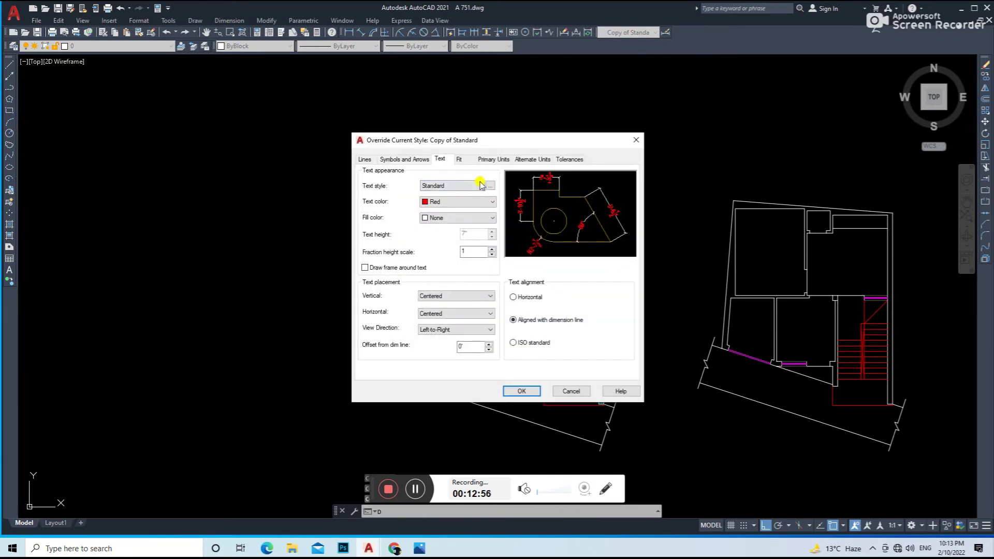
click(490, 186)
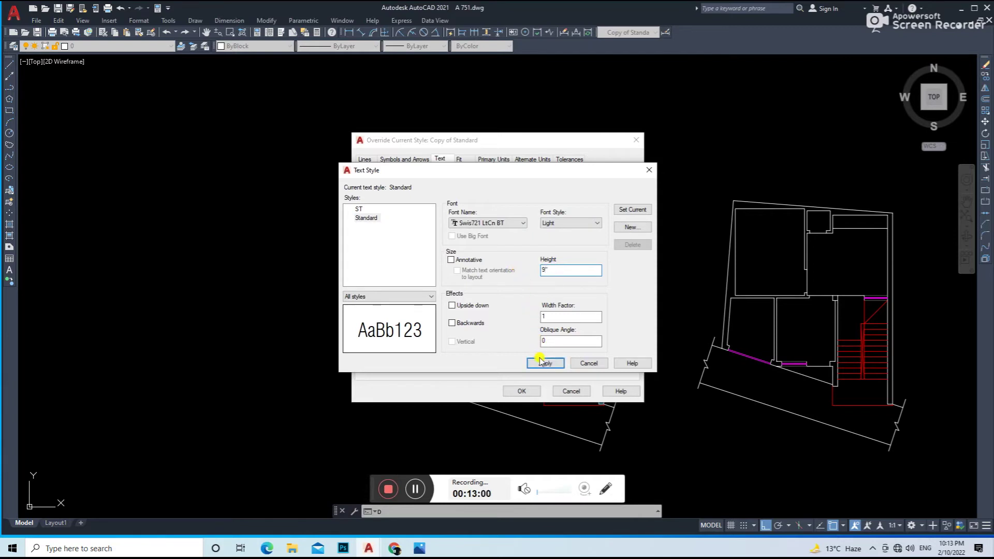
click(589, 362)
click(522, 391)
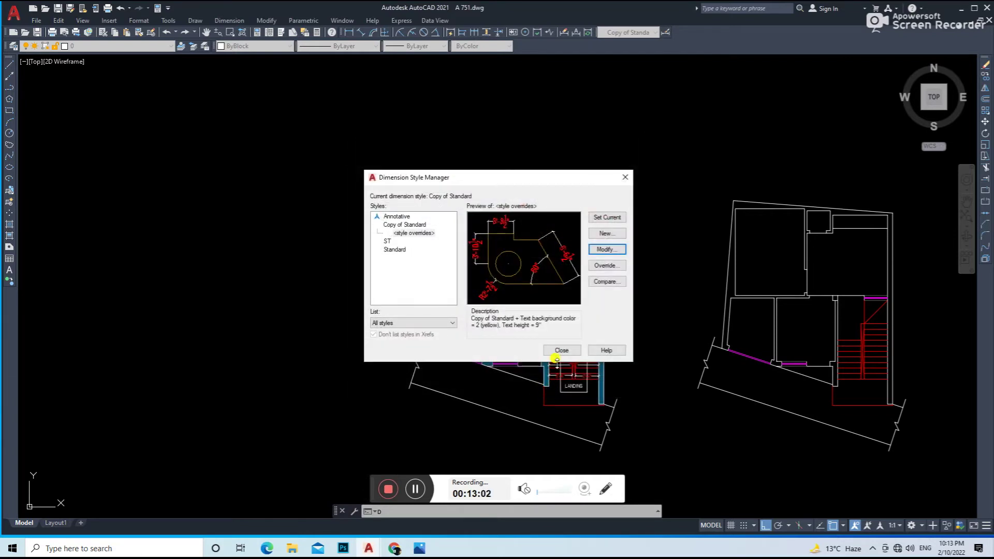
click(562, 351)
Step: Add aligned dimensions of 24' on the top wall and 28'-9½" on the right wall
click(365, 33)
scroll(434, 206, up, 2)
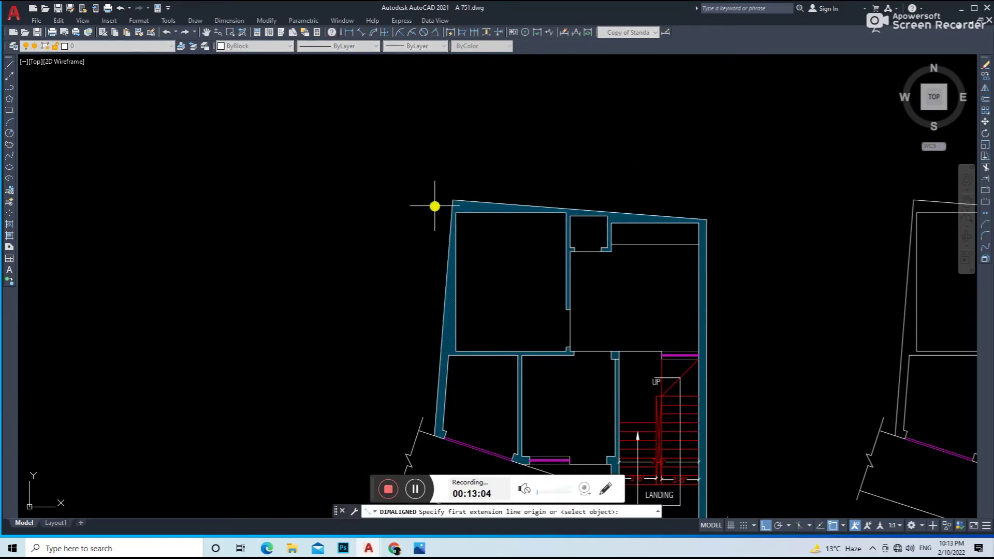
click(450, 199)
scroll(591, 225, up, 4)
click(746, 238)
click(741, 217)
key(Return)
click(746, 238)
scroll(719, 205, down, 5)
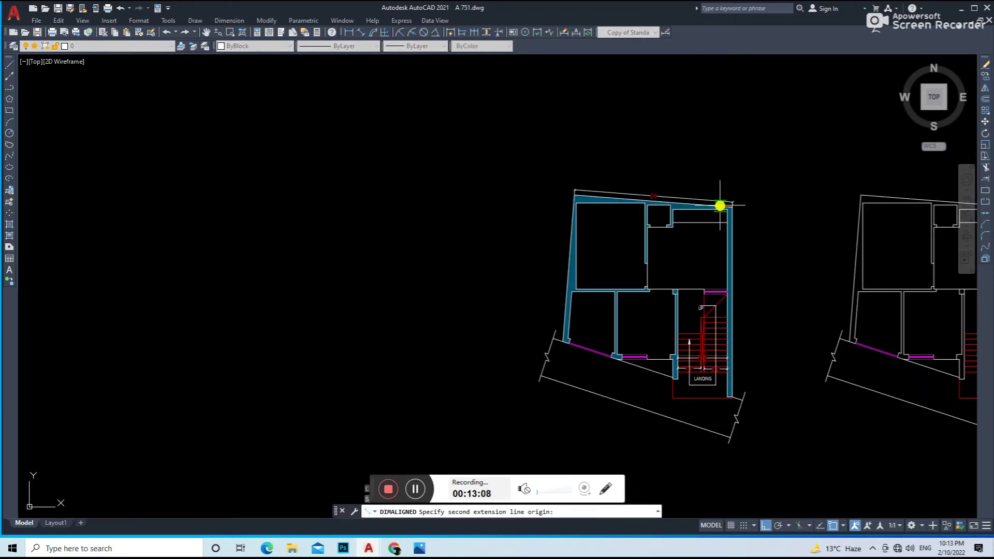
scroll(736, 349, up, 6)
click(726, 402)
scroll(735, 291, down, 2)
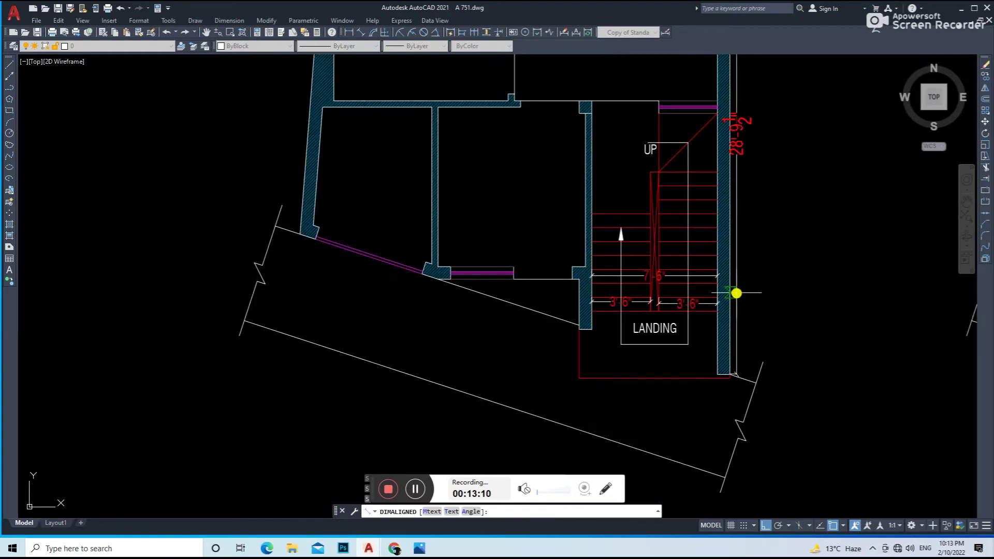
click(748, 190)
Step: Add aligned dimensions of 27' on the slanted front boundary and 22'-4" on the left wall
key(Return)
scroll(726, 370, up, 2)
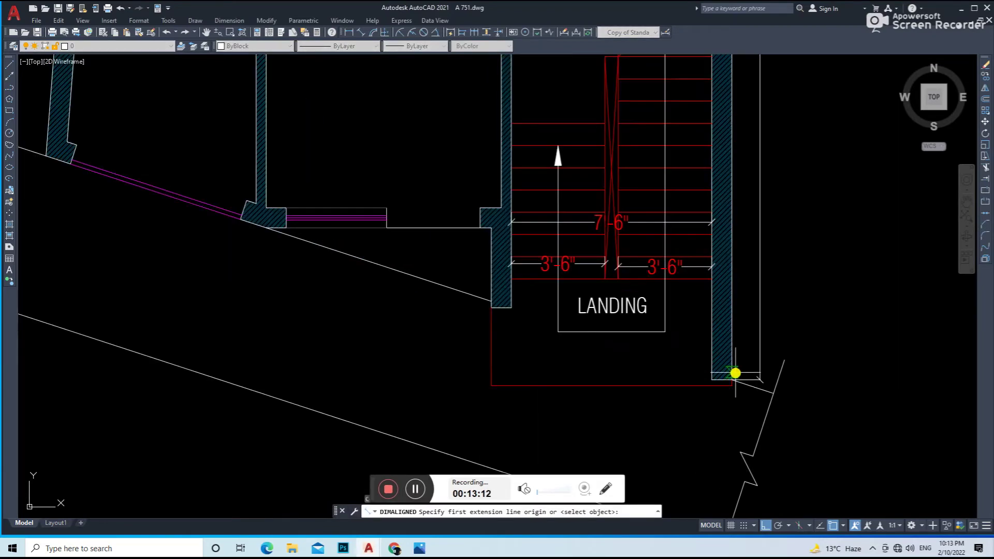
middle_drag(123, 203, 409, 265)
click(335, 218)
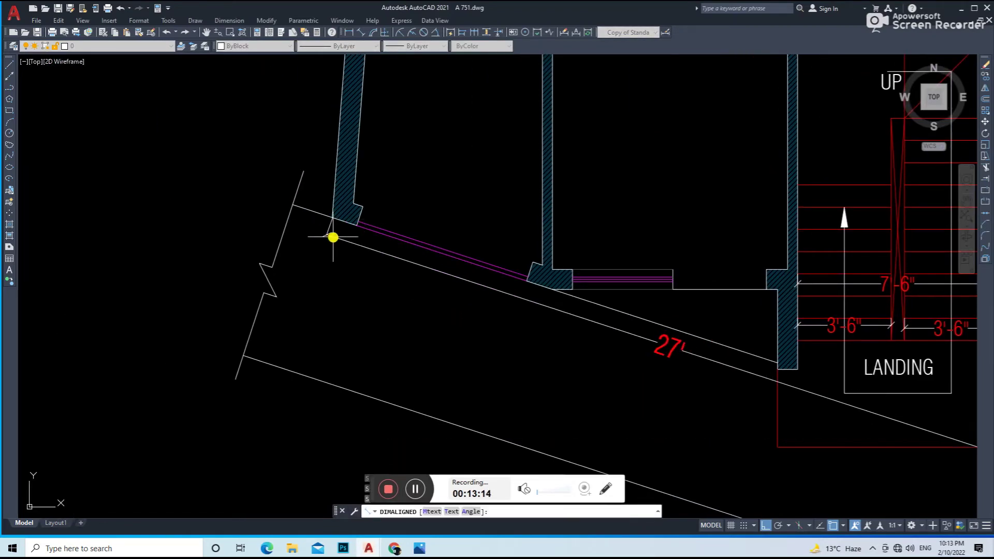
click(333, 238)
key(Return)
click(328, 218)
scroll(369, 235, down, 5)
scroll(369, 235, up, 4)
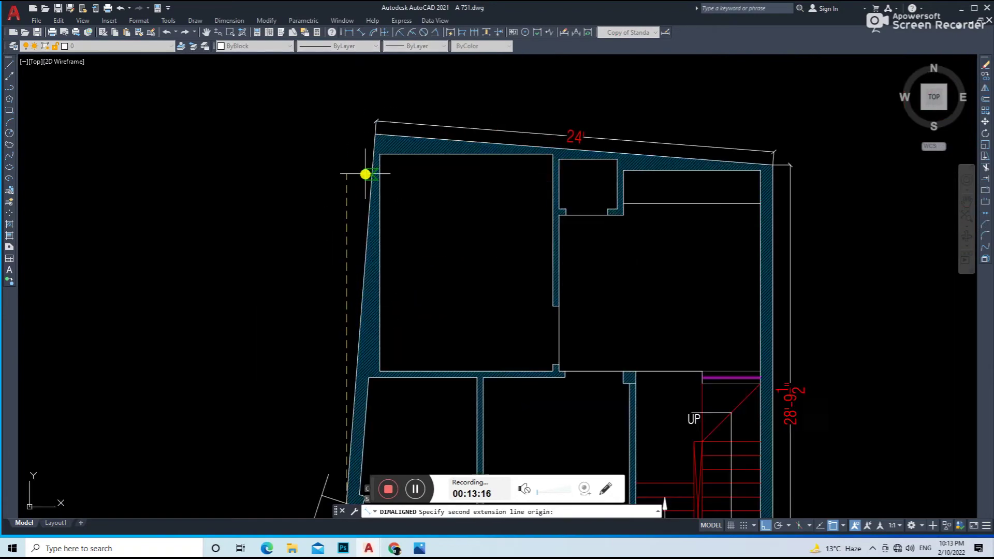
scroll(366, 171, up, 2)
click(380, 109)
click(358, 145)
scroll(388, 171, down, 6)
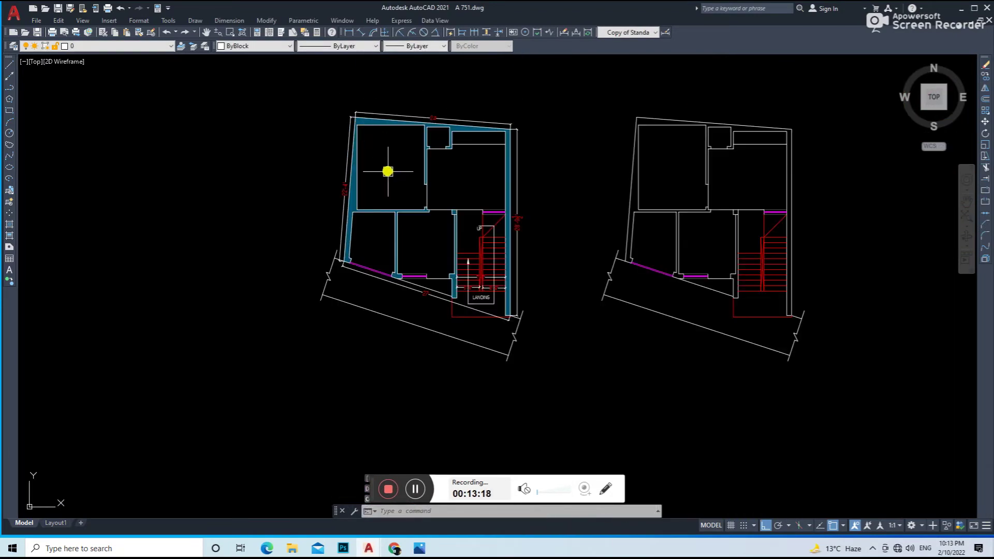
Step: Copy the UP label into the top-left room
scroll(449, 229, up, 5)
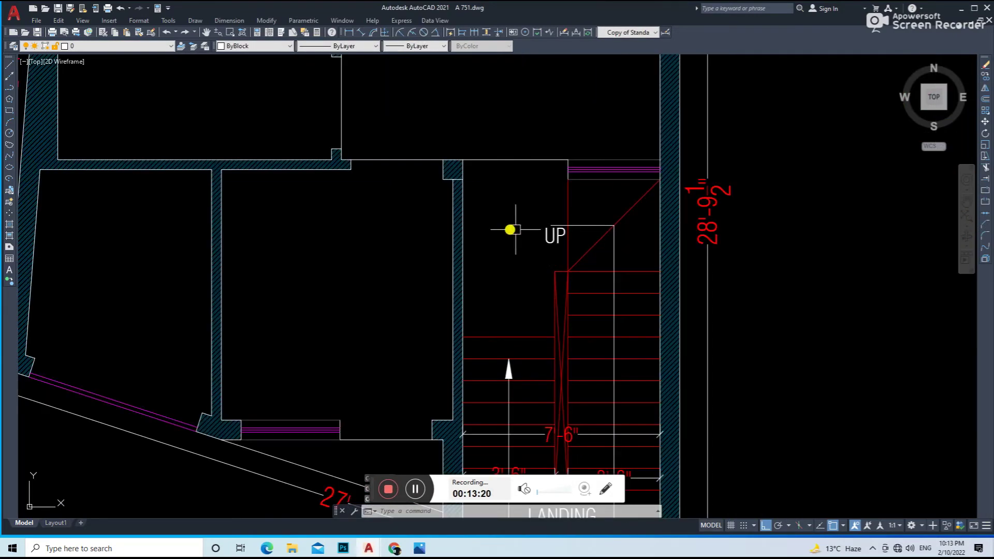
text(co)
key(Return)
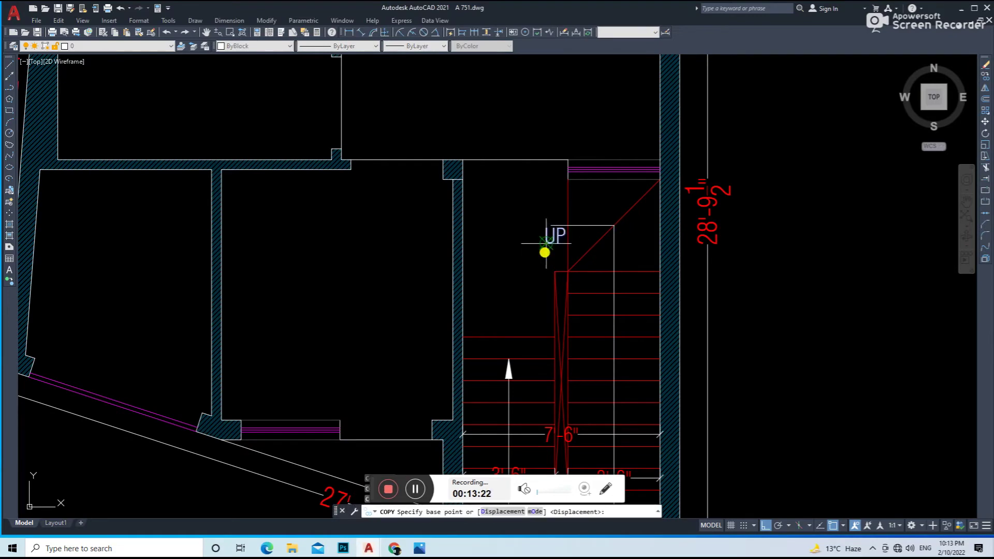
click(544, 262)
scroll(544, 262, down, 5)
scroll(311, 293, up, 2)
scroll(311, 292, up, 2)
scroll(305, 289, up, 2)
click(292, 285)
key(Escape)
Step: Change the copied label's text to BEDROOM
double_click(308, 285)
text(BED)
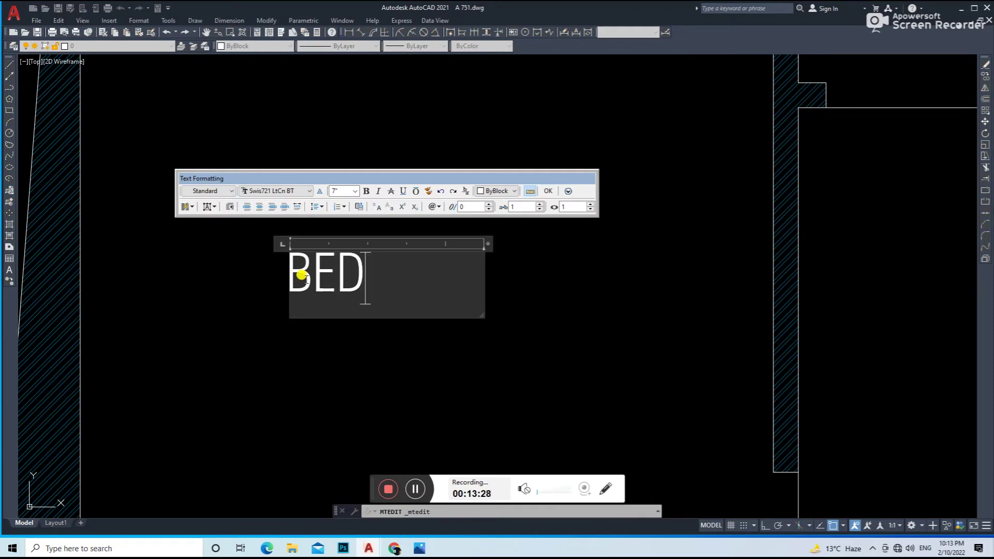
text(ROOM)
key(ctrl+a)
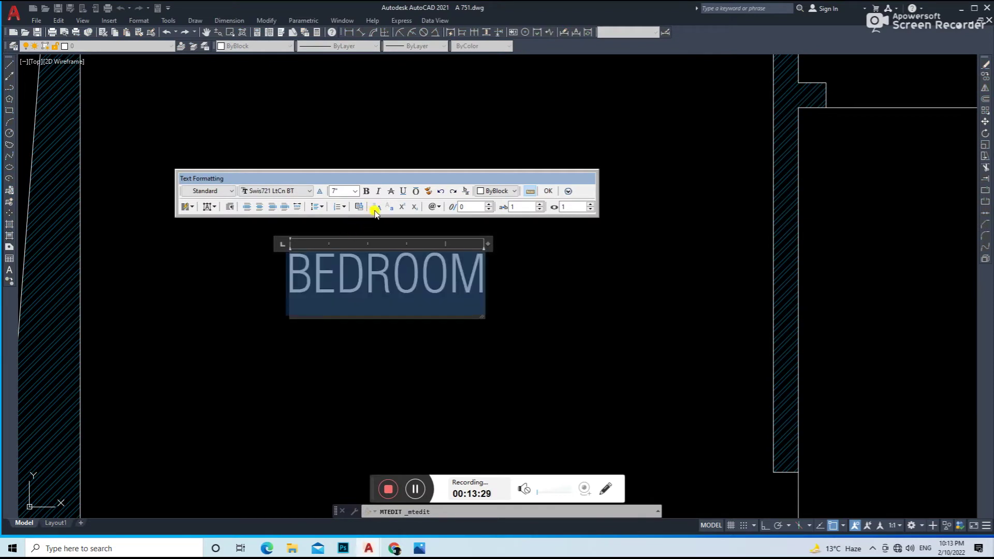
click(316, 333)
scroll(403, 279, down, 3)
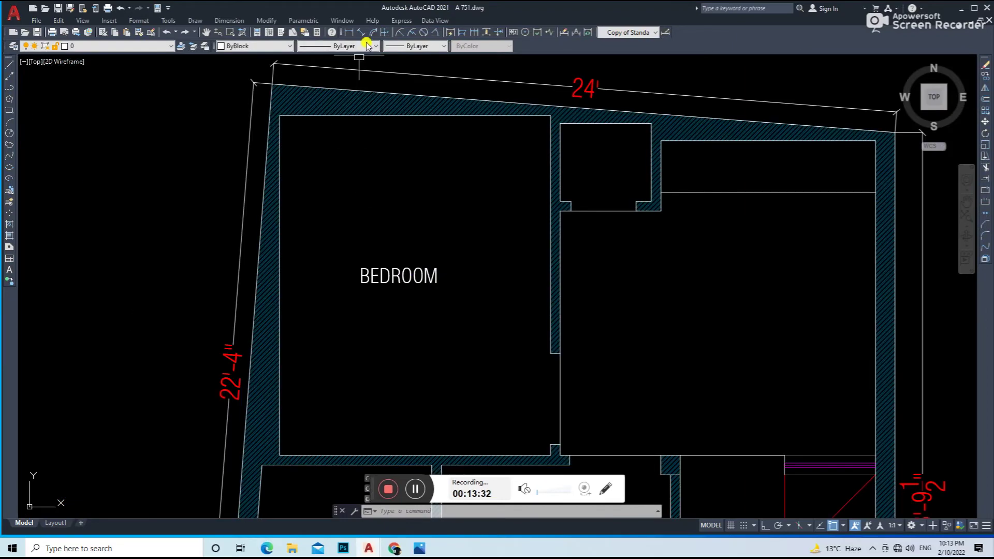
Step: Dimension the bedroom's inner walls: 13'-1" on the left wall, 10'-5" on the top wall
click(360, 32)
key(Return)
scroll(280, 213, up, 5)
click(269, 216)
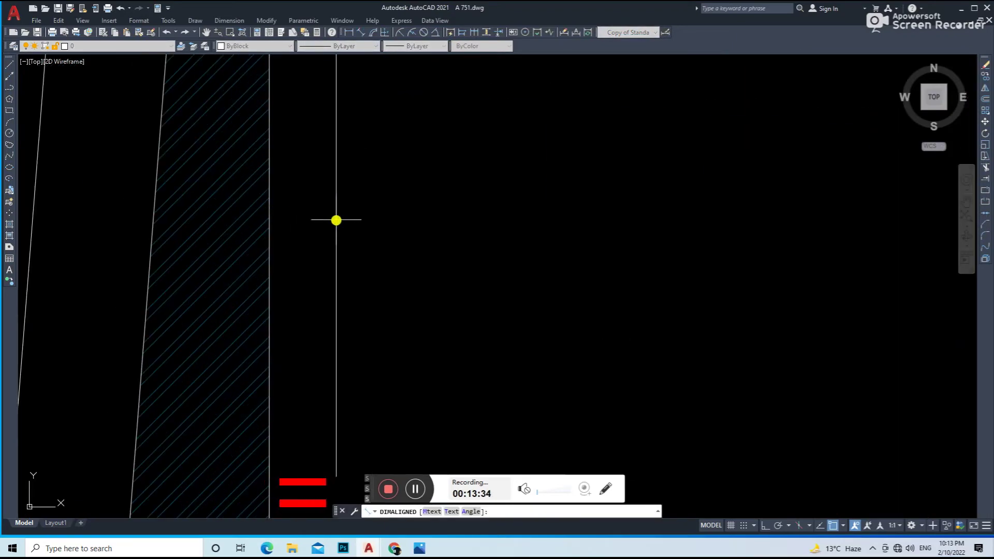
click(335, 219)
scroll(352, 220, down, 5)
key(Return)
key(Return)
click(395, 115)
click(390, 161)
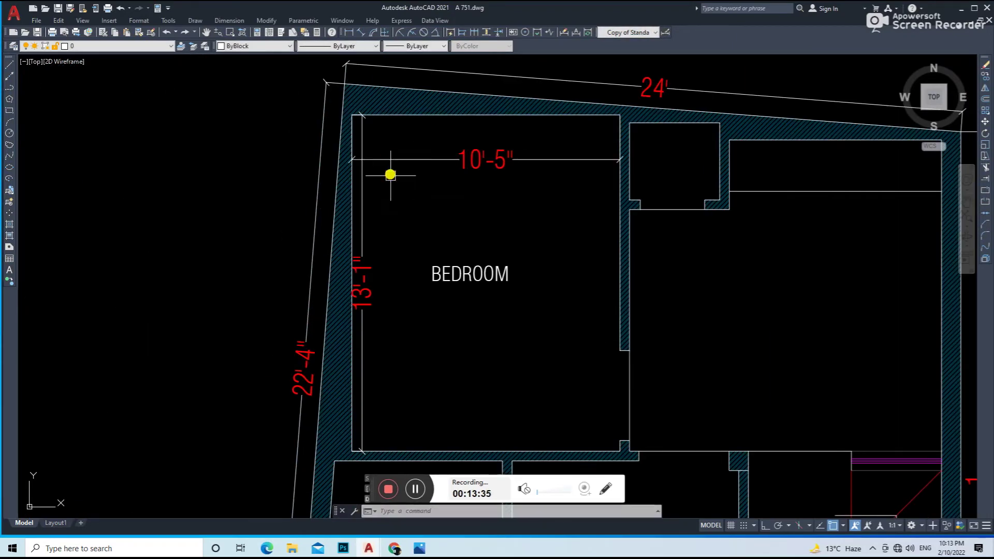
scroll(409, 233, up, 2)
Step: Widen the BEDROOM label's text box and start a second line for 10'-5"
double_click(450, 298)
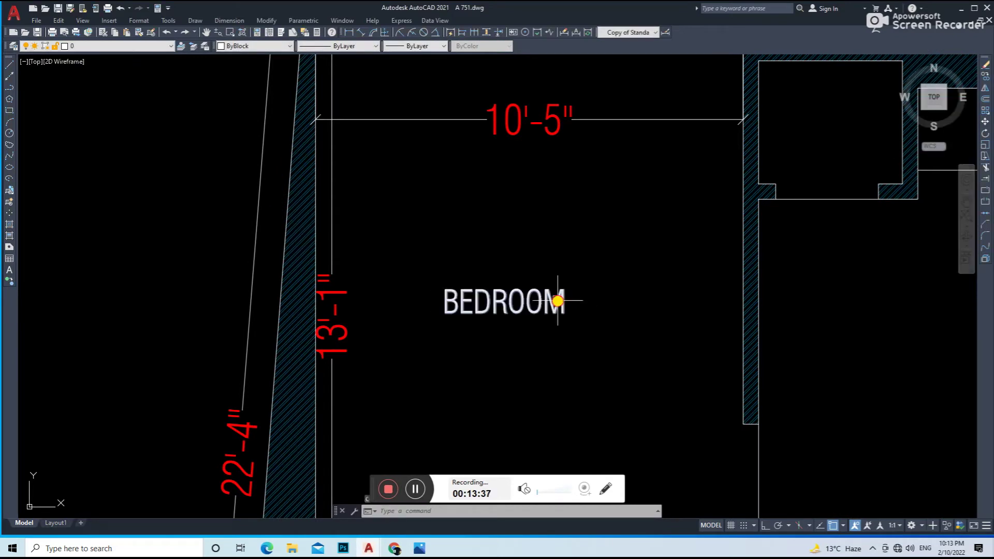
drag(569, 280, 602, 280)
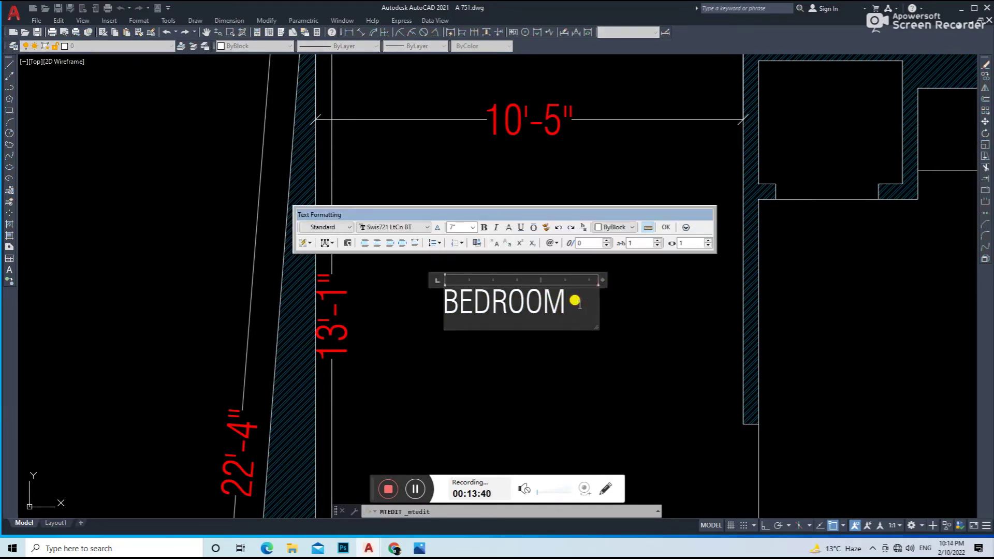
key(Return)
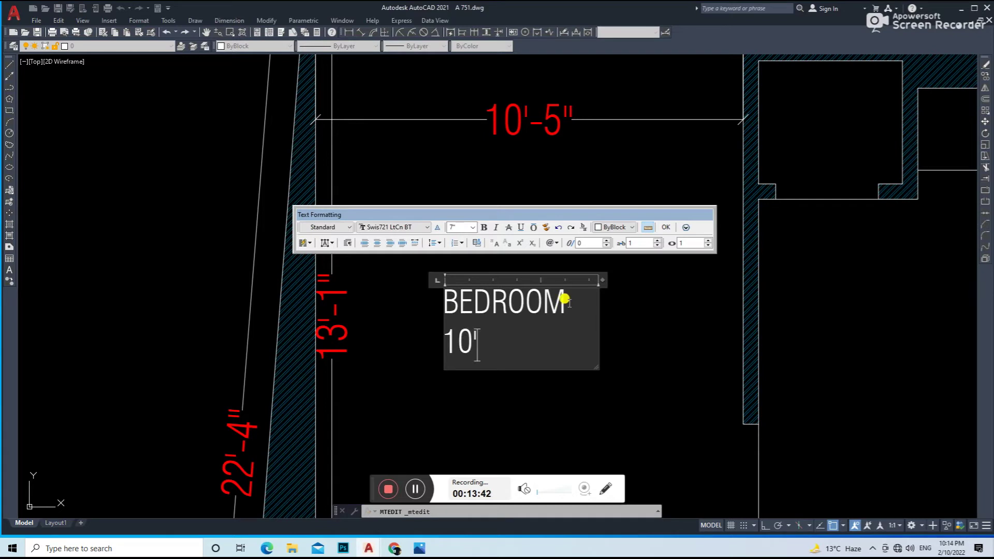
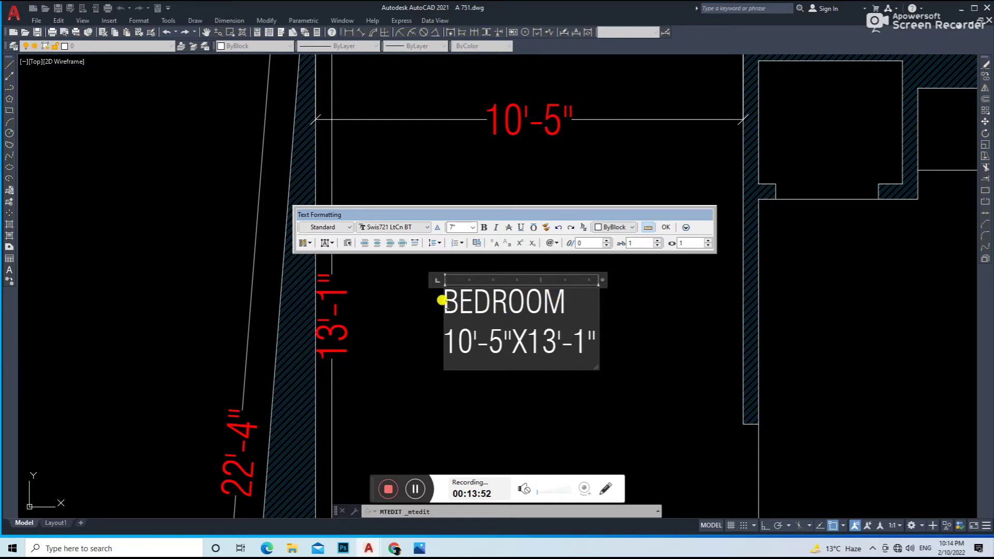
Step: Finish the BEDROOM label and delete the temporary 13'-1" and 10'-5" dimensions
click(401, 377)
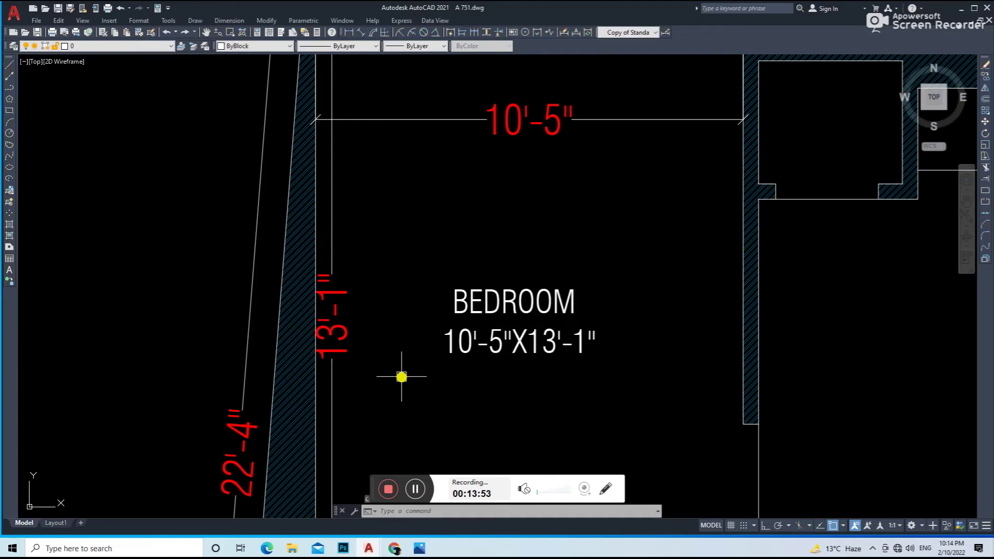
click(333, 282)
key(Delete)
click(430, 115)
key(Delete)
scroll(466, 295, down, 5)
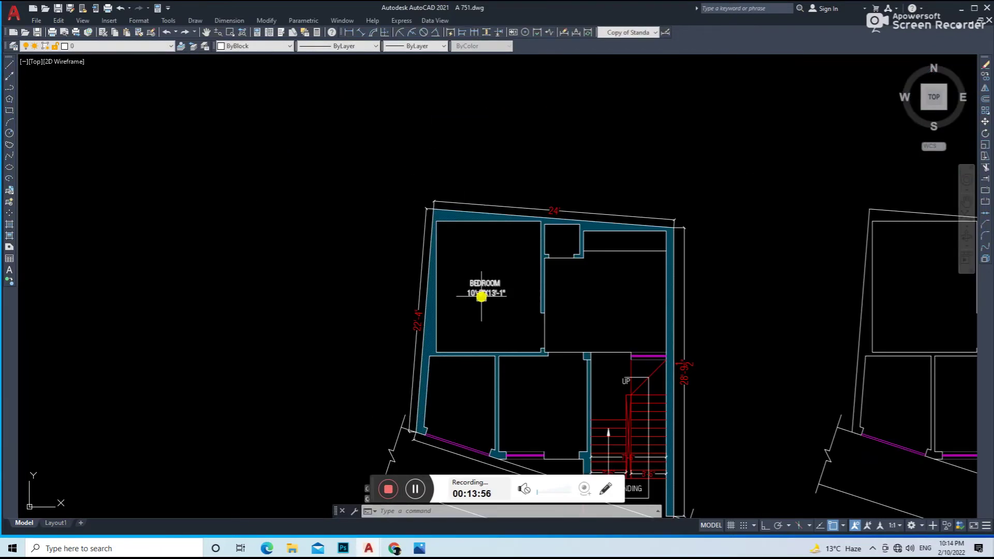
middle_drag(475, 317, 446, 322)
click(422, 315)
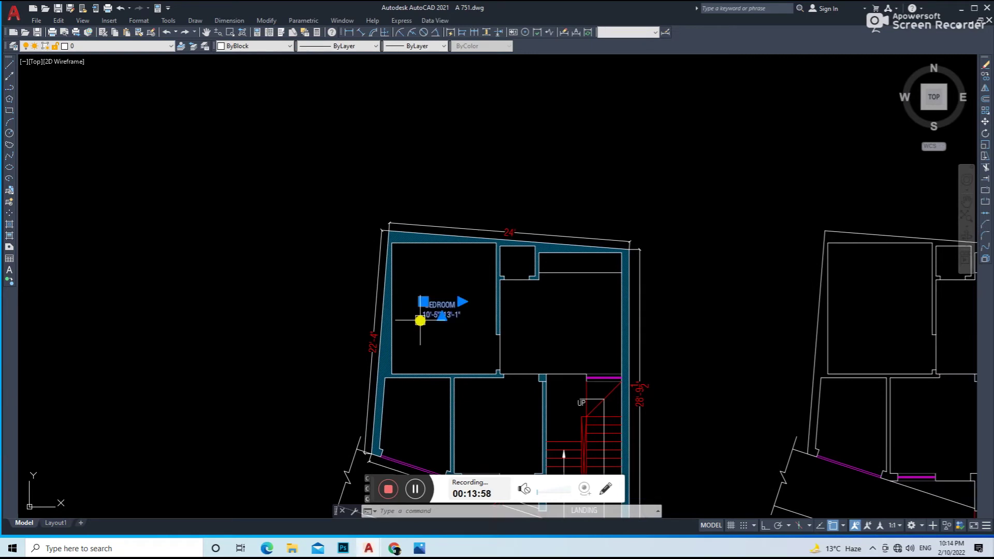
Step: Copy the BEDROOM label into the lower room
text(co)
key(Return)
click(435, 322)
scroll(466, 284, up, 4)
click(482, 375)
key(Escape)
Step: Add aligned dimensions across the lower room: 8'-9½" width and 9'-6½" height
click(366, 35)
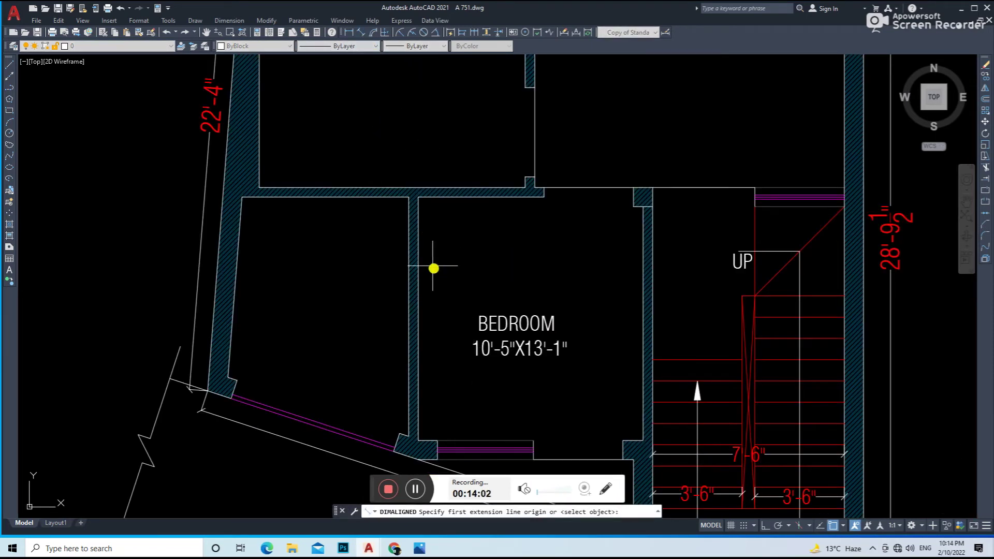
click(418, 254)
click(641, 254)
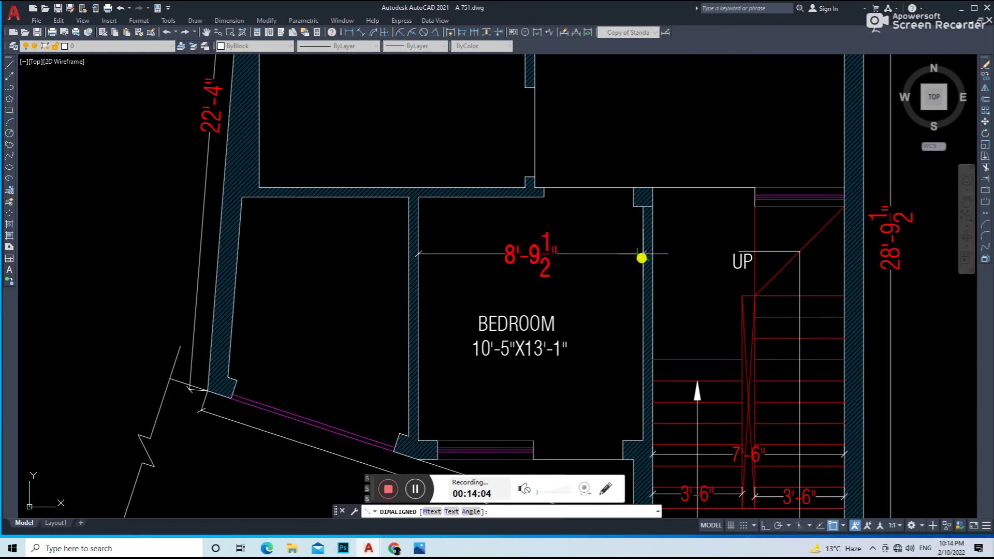
click(610, 261)
key(Return)
click(458, 198)
click(458, 436)
click(455, 406)
Step: Change the lower bedroom label's size line to 8'-9"X9'-6"
scroll(455, 406, up, 3)
click(483, 341)
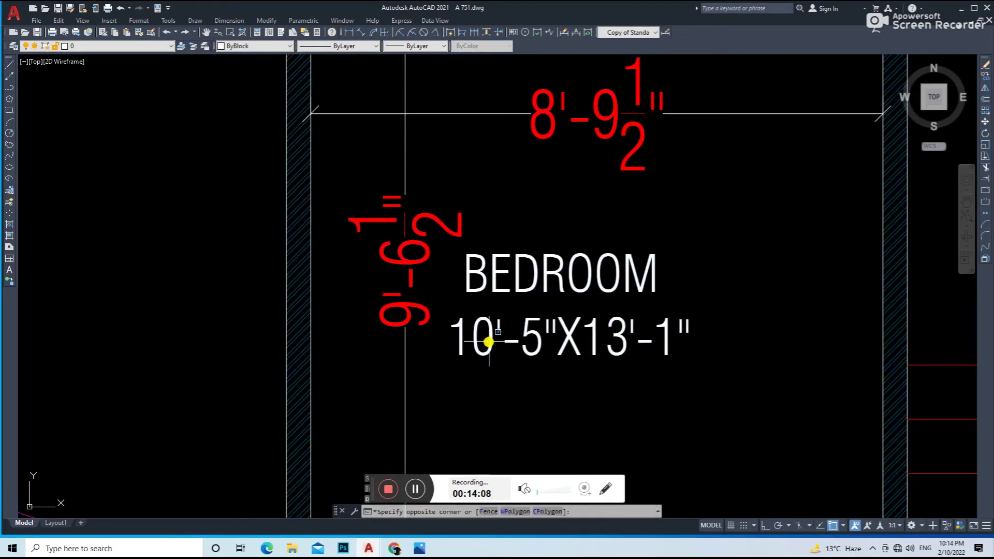
click(484, 357)
double_click(450, 340)
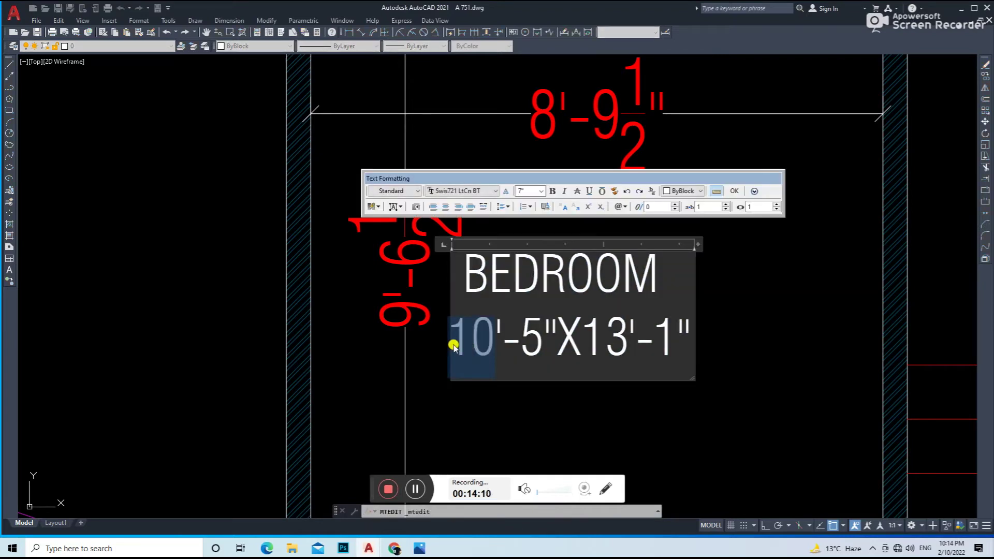
text(9)
key(BackSpace)
text(8'-)
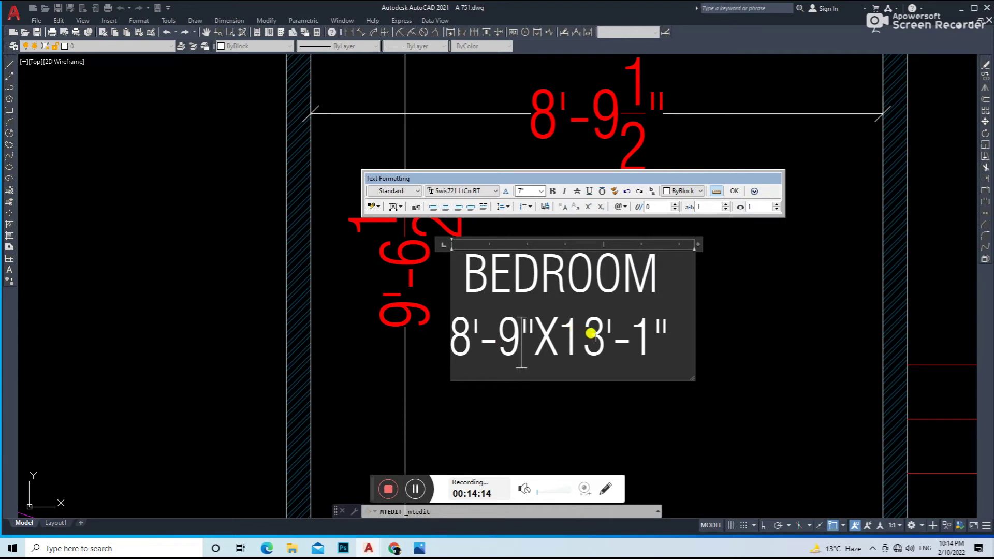
text(9)
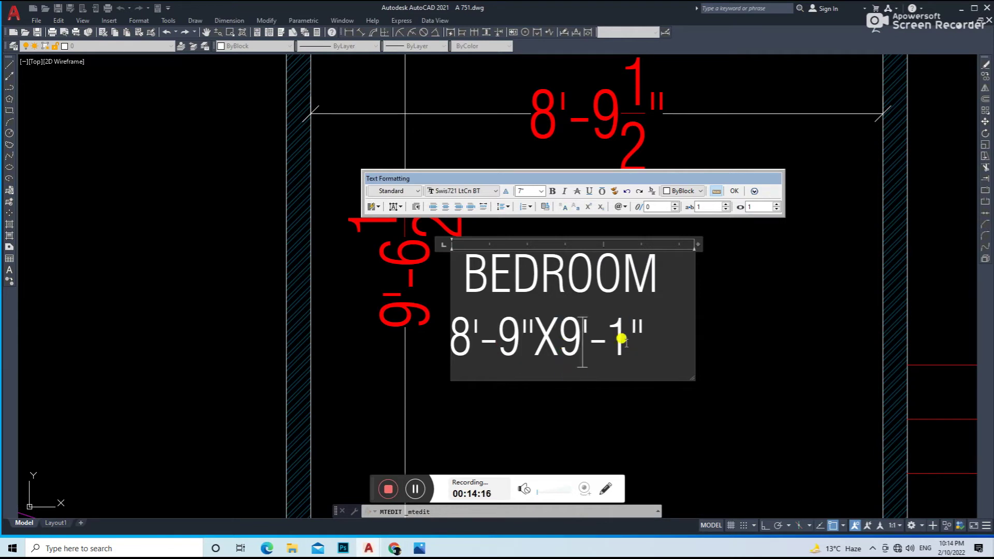
key(ctrl+Return)
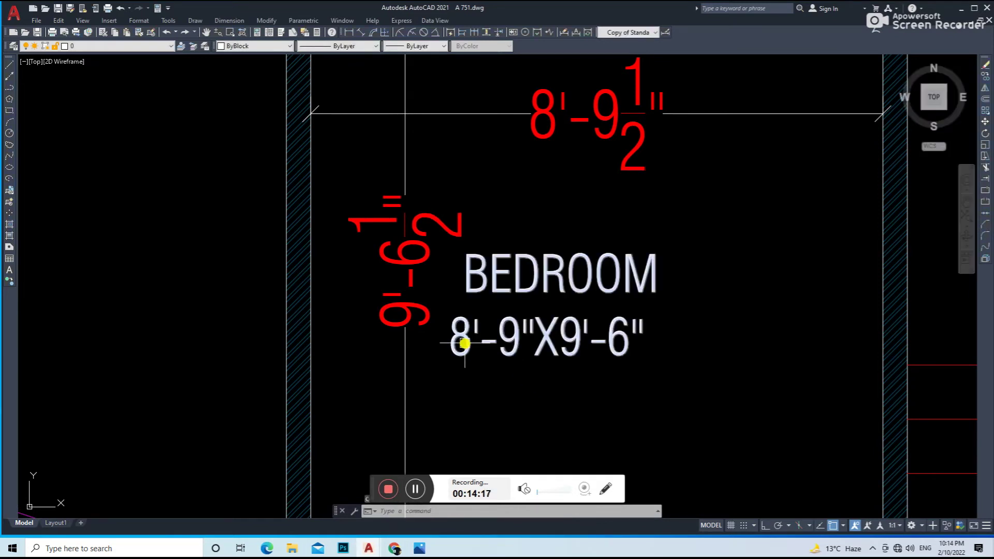
double_click(459, 343)
click(452, 353)
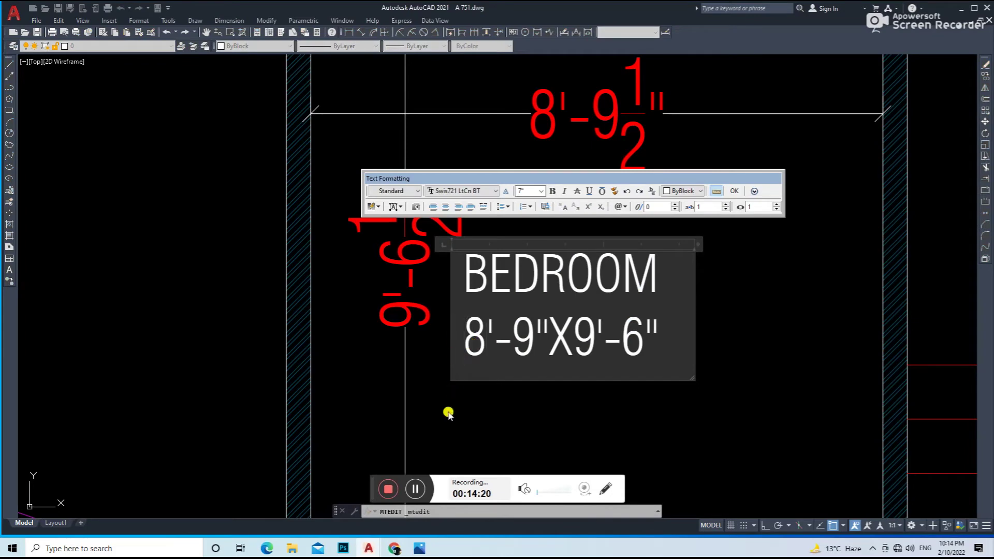
click(448, 412)
scroll(444, 366, down, 3)
scroll(446, 300, down, 2)
Step: Copy the lower BEDROOM label into the room to its left and rename it SHOP
click(468, 332)
text(co)
key(Return)
click(451, 344)
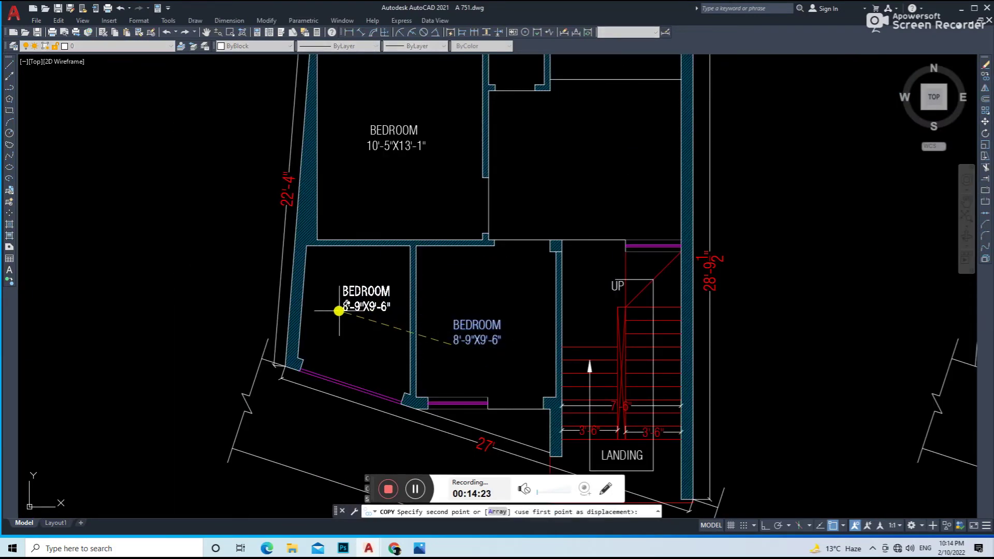
scroll(334, 311, up, 2)
click(326, 312)
double_click(363, 291)
drag(404, 282, 329, 288)
text(SHOP)
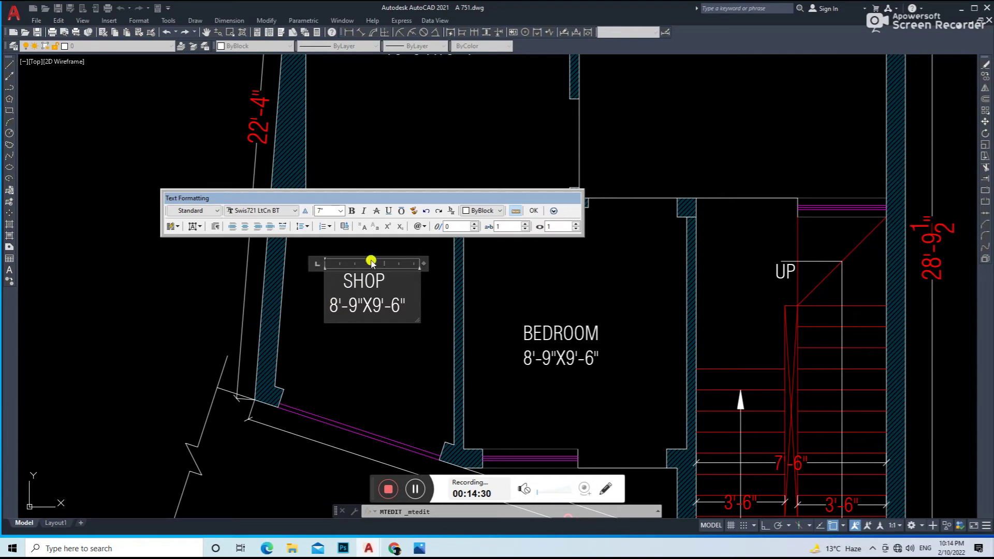
click(298, 359)
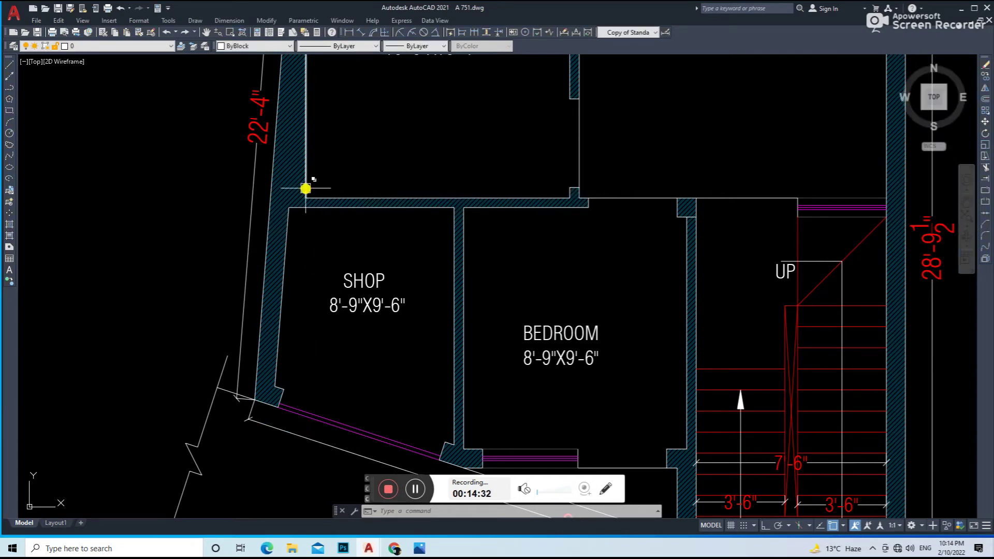
Step: Dimension the shop with aligned 6'-9½" width and 9'-4½" height dimensions
click(362, 33)
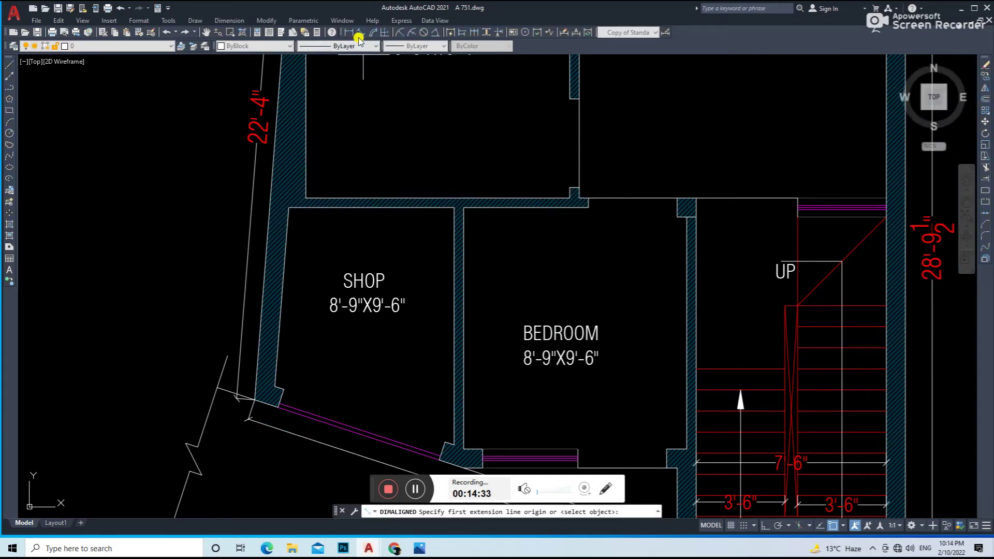
click(450, 307)
click(451, 234)
key(Return)
key(Return)
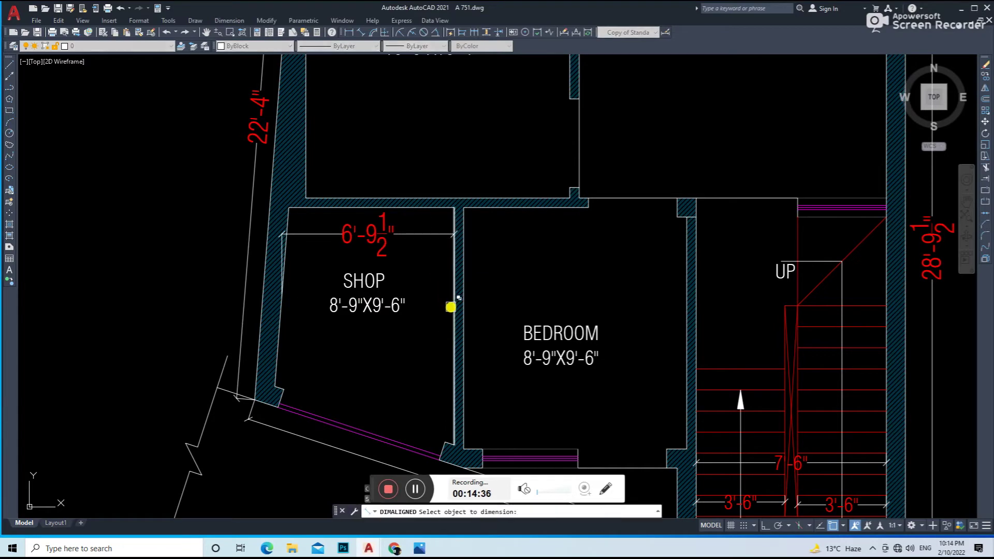
click(455, 318)
Step: Set the SHOP label's size line to 6'-9"X9'-4"
double_click(356, 305)
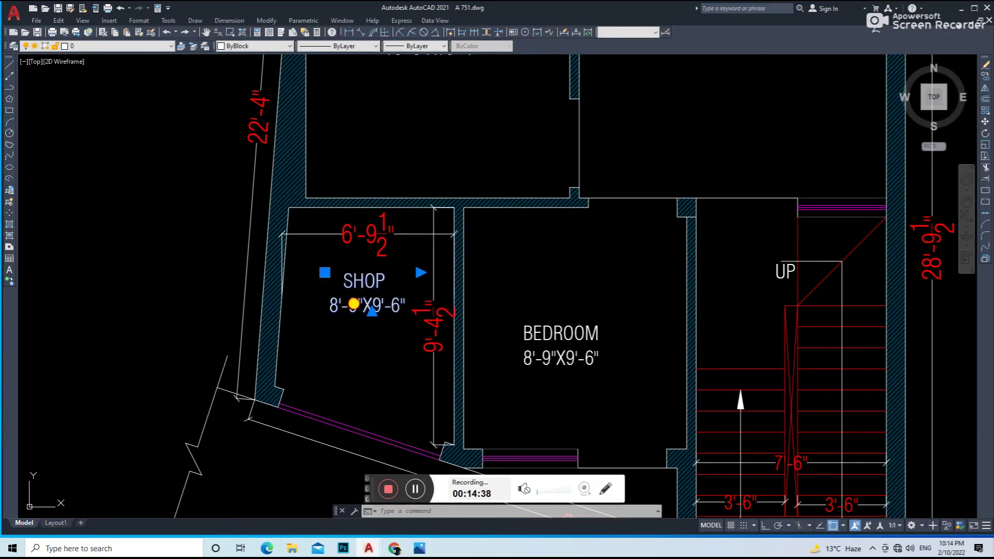
key(shift+Right)
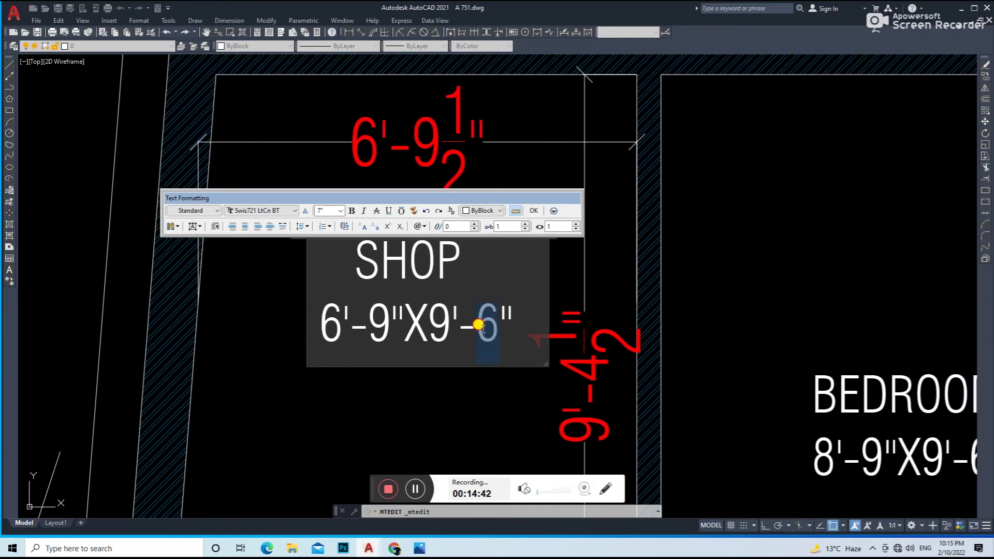
text(4)
click(455, 406)
scroll(537, 275, up, 2)
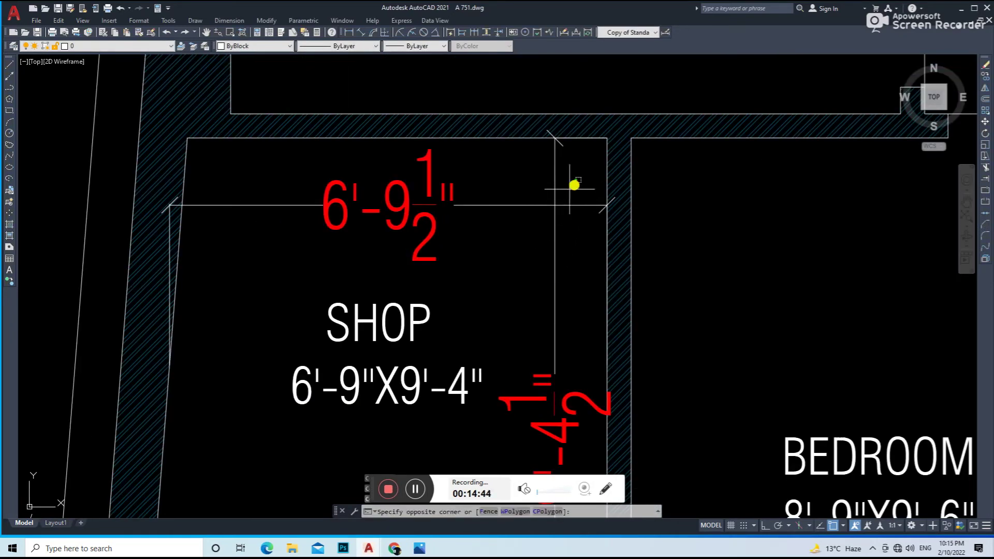
scroll(539, 260, down, 6)
scroll(536, 279, down, 1)
scroll(473, 349, down, 3)
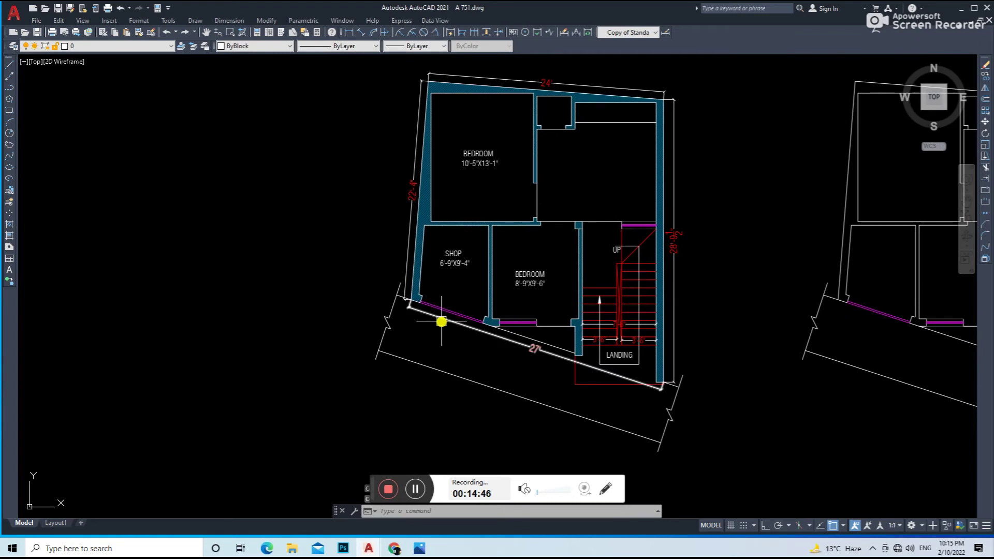
Step: Copy the top BEDROOM label into the room to its right
click(496, 210)
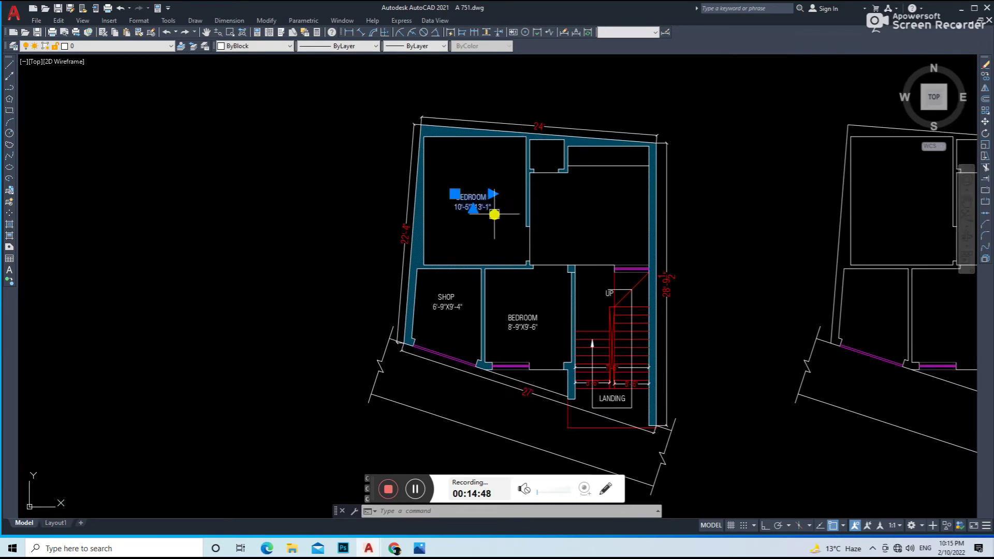
drag(495, 214, 572, 212)
scroll(573, 213, up, 2)
scroll(574, 213, up, 2)
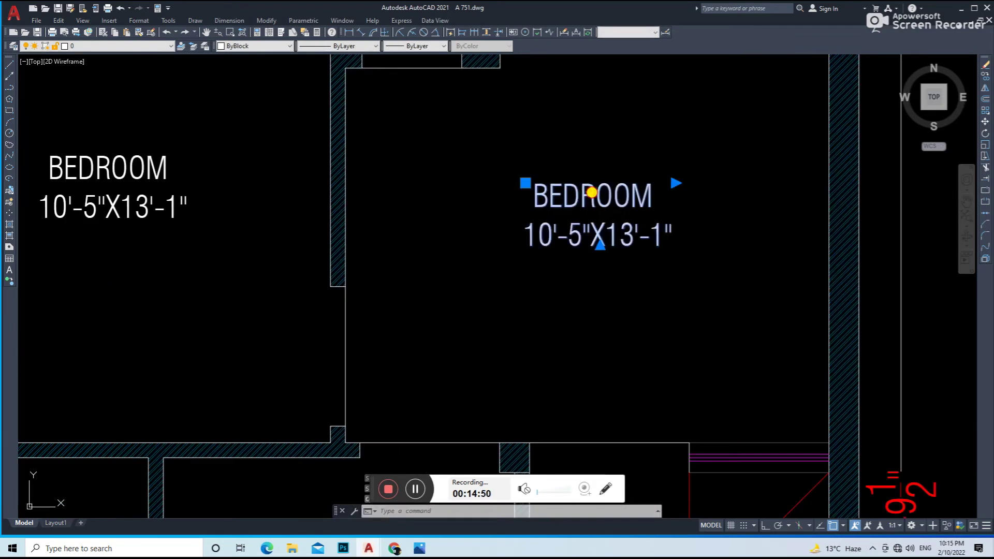
Step: Rename the copied label LOBBY, keep the size on its own line, and centre the text
double_click(592, 192)
drag(653, 196, 532, 200)
text(LO)
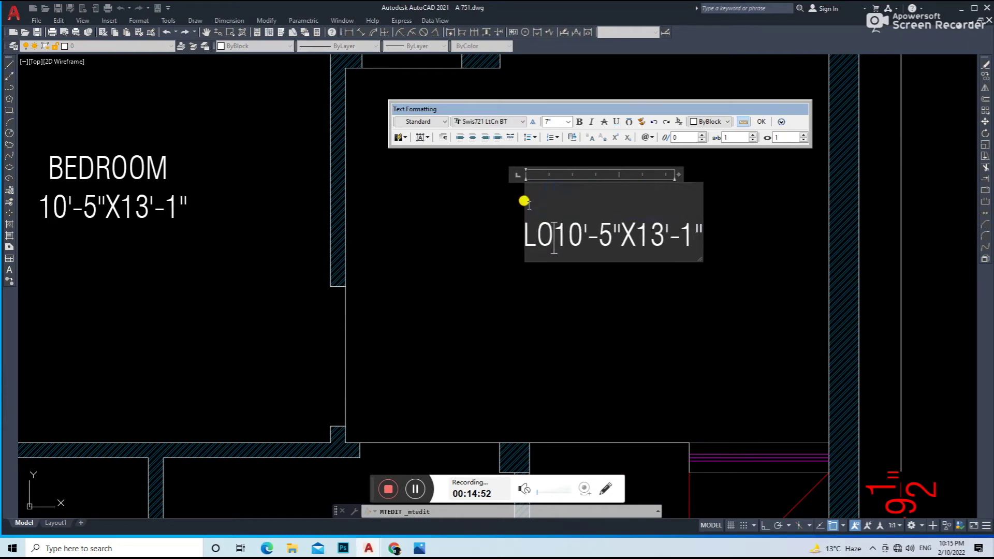
text(BBY)
key(Return)
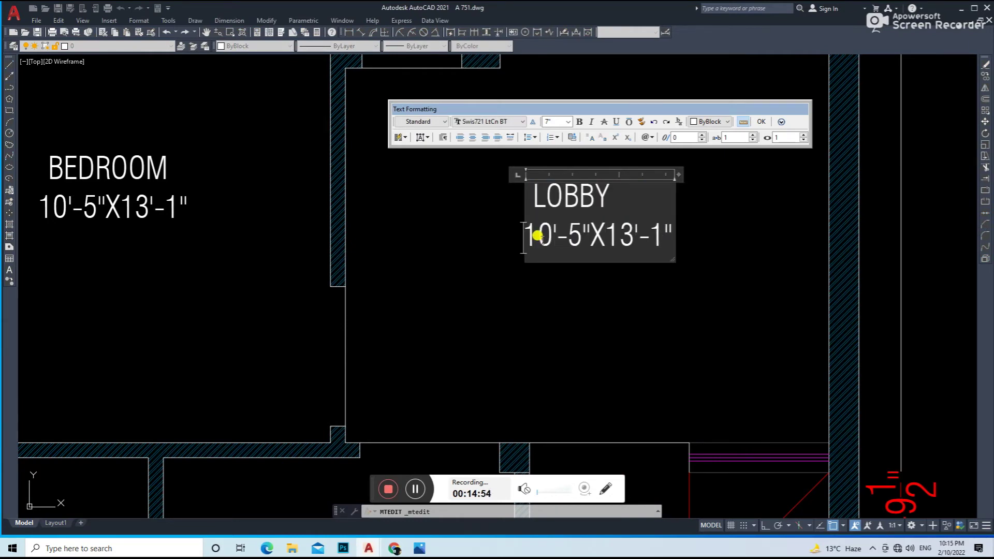
key(ctrl+a)
key(ctrl+e)
click(541, 211)
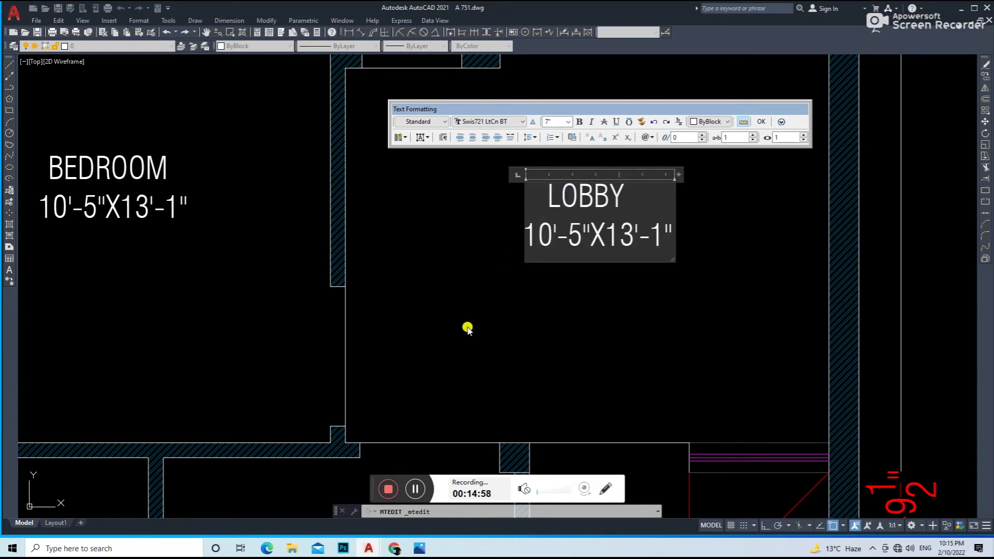
click(468, 328)
scroll(513, 259, down, 5)
scroll(481, 238, up, 4)
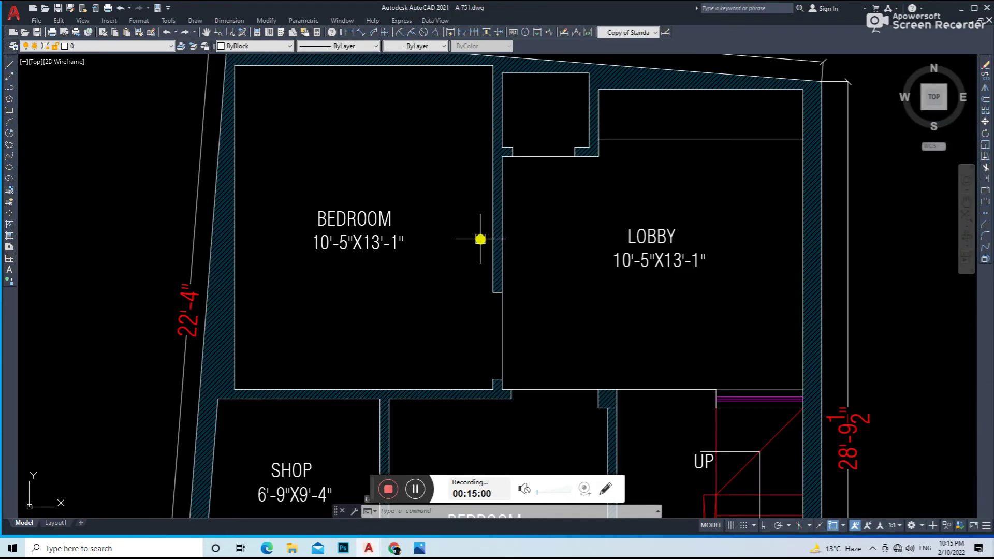
click(638, 241)
double_click(634, 240)
Step: Re-centre the LOBBY text and copy the label into the small room above
key(ctrl+e)
click(628, 268)
text(co)
key(Return)
click(634, 280)
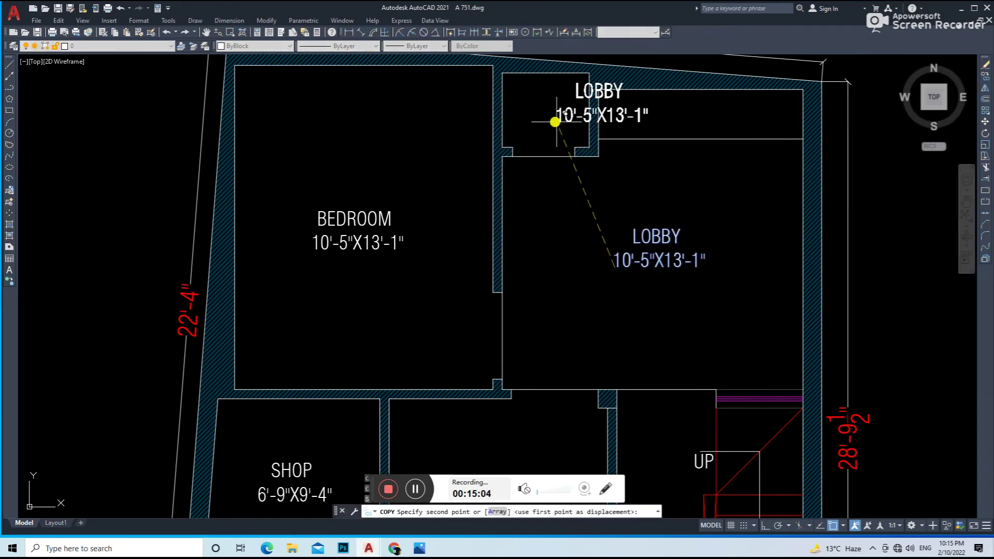
scroll(578, 123, up, 5)
click(510, 243)
key(Escape)
Step: Scale the copied label down and shift it right to fit the small room
click(584, 211)
text(sc)
key(Return)
click(513, 239)
click(582, 250)
text(m)
key(Return)
click(596, 284)
click(617, 278)
Step: Rename the small-room label from LOBBY to BATH
click(604, 191)
double_click(604, 192)
double_click(575, 194)
text(BAT)
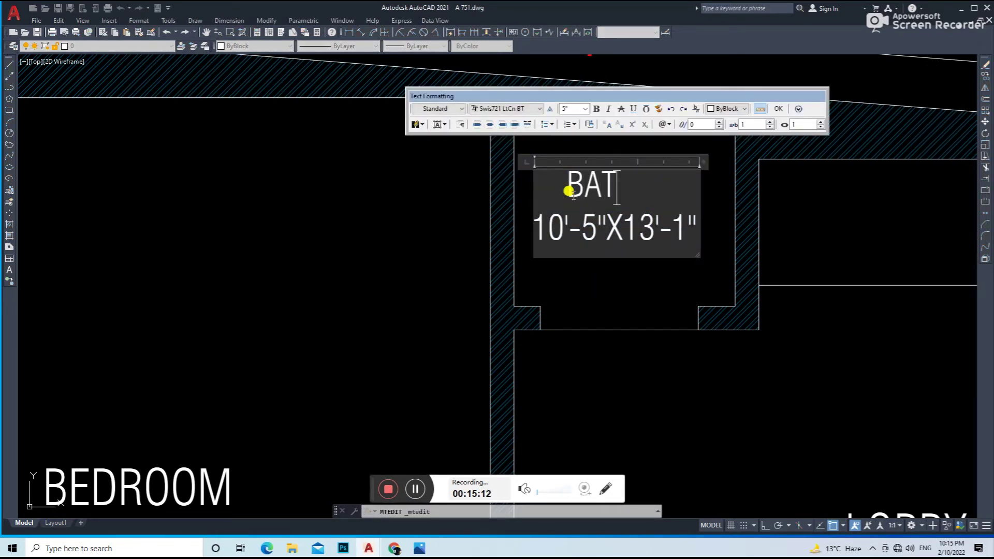
key(ctrl+a)
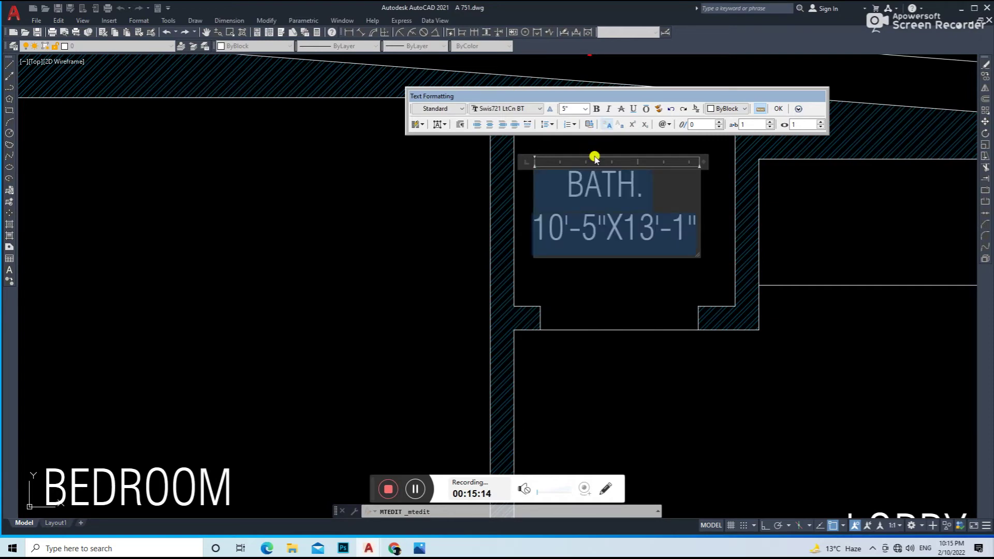
click(532, 339)
Step: Add aligned dimensions along the bath's top wall and 3' left wall
click(361, 33)
scroll(537, 131, up, 3)
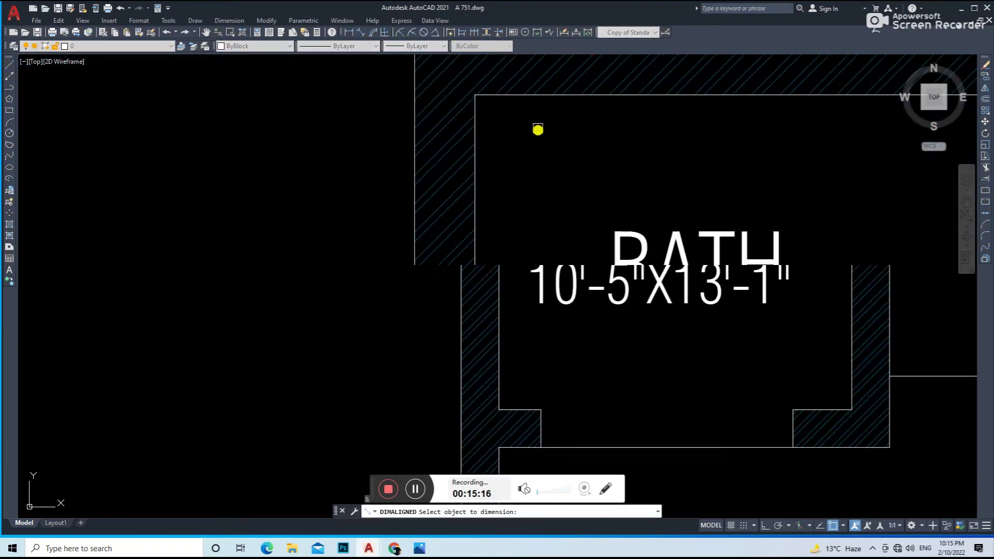
scroll(525, 82, up, 2)
key(Return)
click(525, 80)
scroll(559, 159, down, 1)
key(Return)
key(Return)
scroll(514, 222, up, 2)
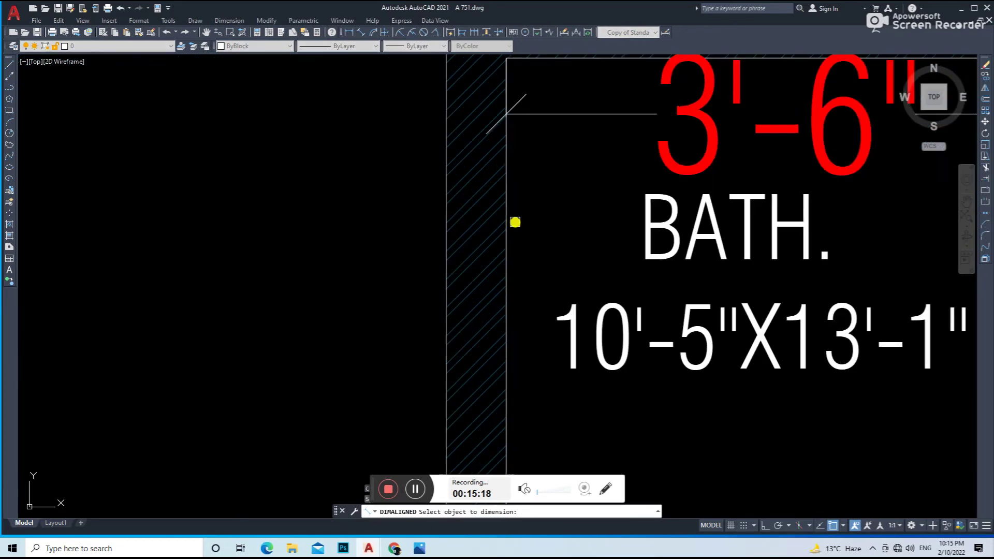
scroll(512, 207, up, 2)
click(510, 204)
scroll(497, 207, down, 4)
click(456, 214)
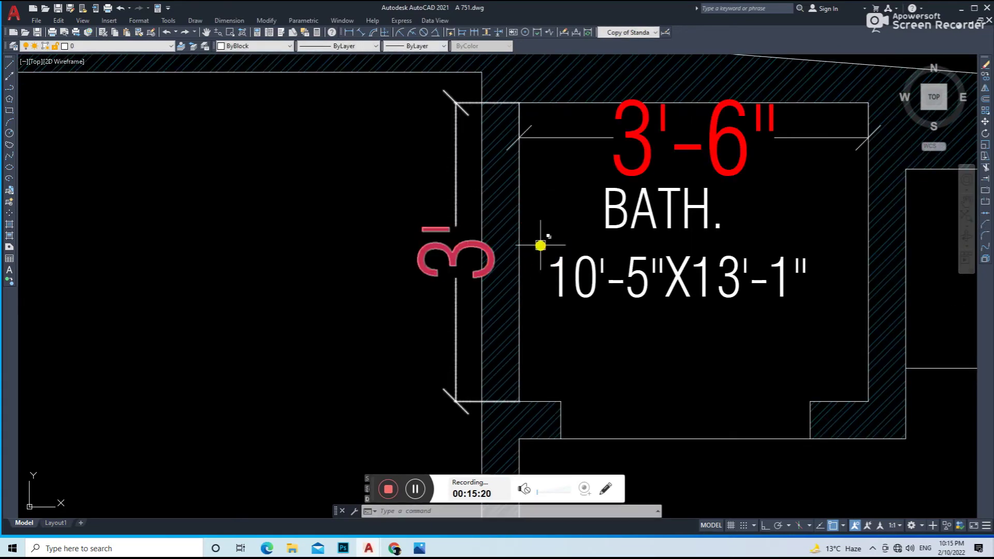
Step: Change the BATH. label's size line to 3'-6"X3'-0"
double_click(588, 262)
drag(573, 271, 553, 282)
text(3)
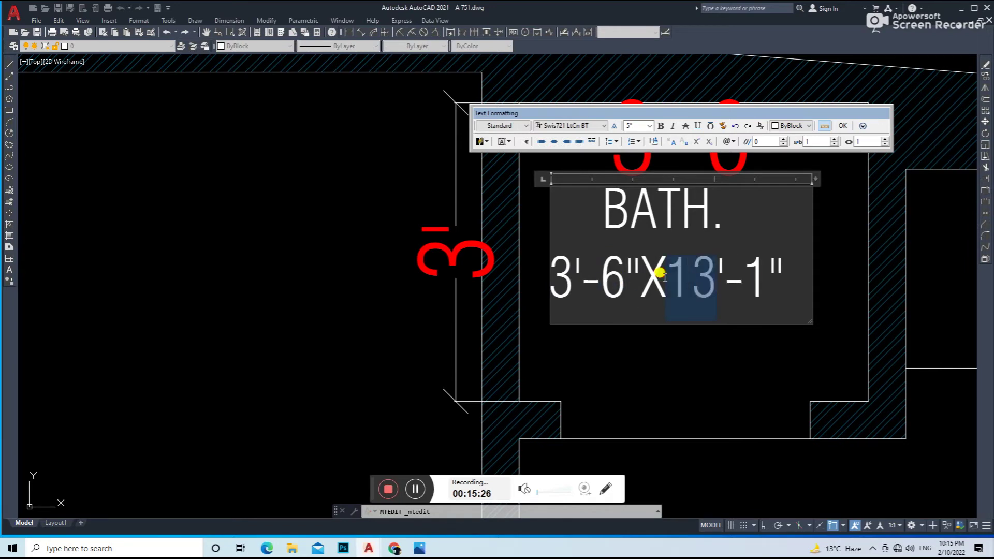
text(3)
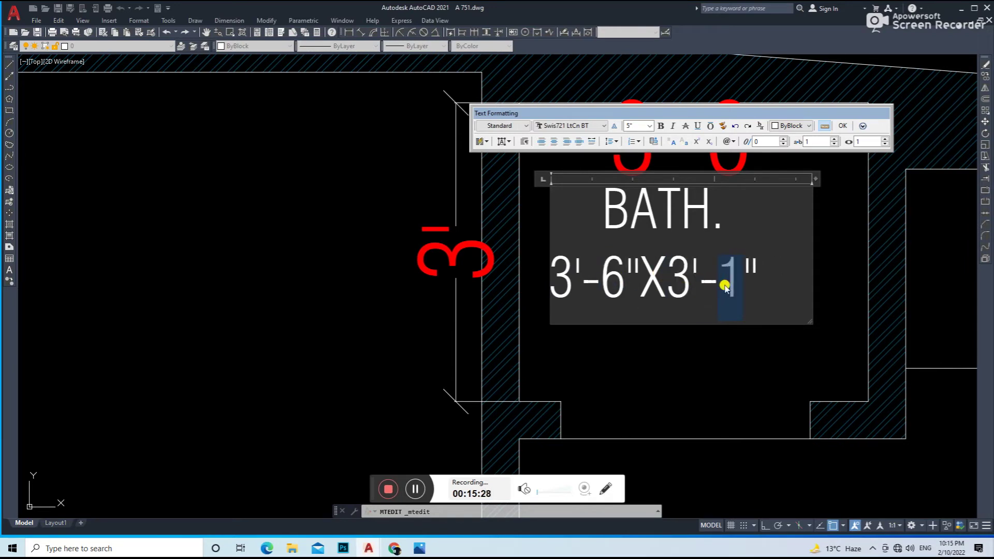
key(BackSpace)
key(BackSpace)
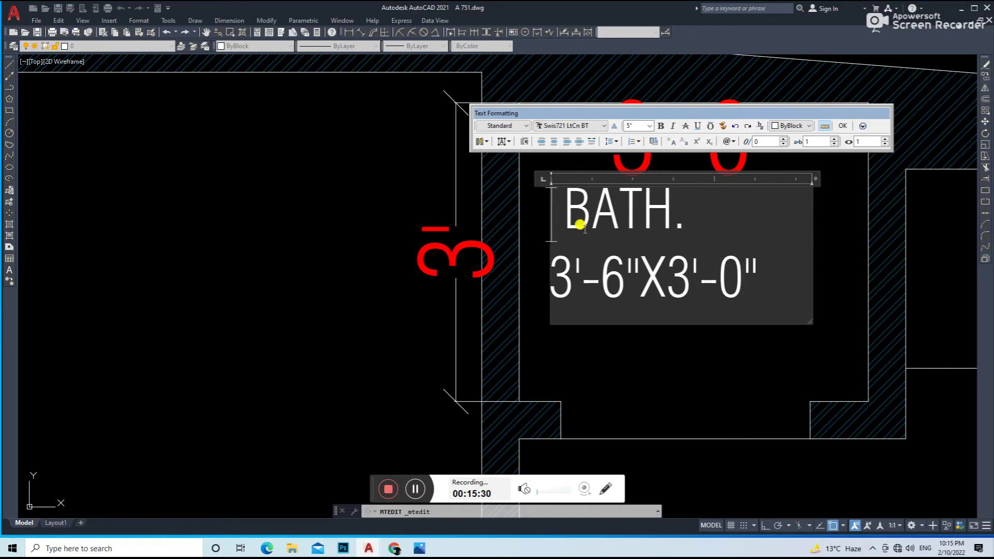
click(555, 335)
Step: Delete the temporary bath measuring dimensions
click(460, 251)
key(Delete)
click(650, 205)
scroll(650, 205, down, 3)
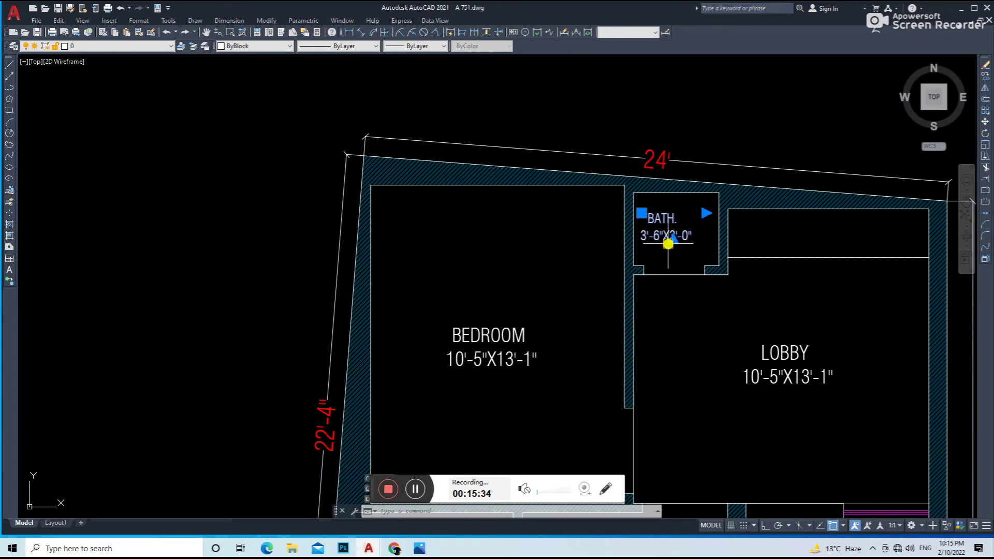
Step: Shift the BATH label slightly to the right
scroll(666, 250, up, 1)
text(m)
key(space)
click(666, 254)
click(675, 224)
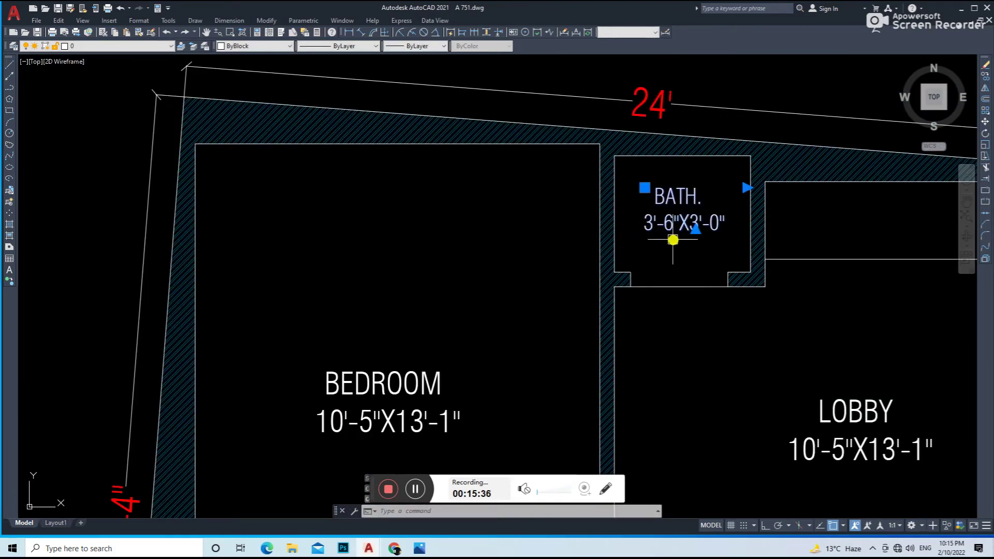
Step: Copy the BATH label into the room right of the bath and retype it as KITCHEN
text(co)
key(space)
click(705, 229)
mouse_move(780, 270)
middle_down()
mouse_move(575, 234)
mouse_move(512, 235)
middle_up()
click(616, 260)
key(Escape)
double_click(621, 257)
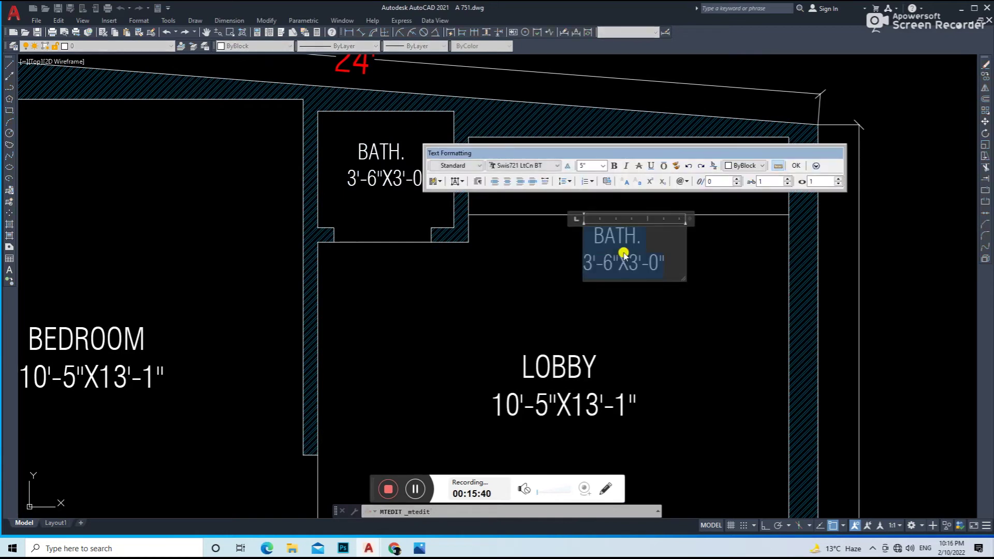
text(KITCH)
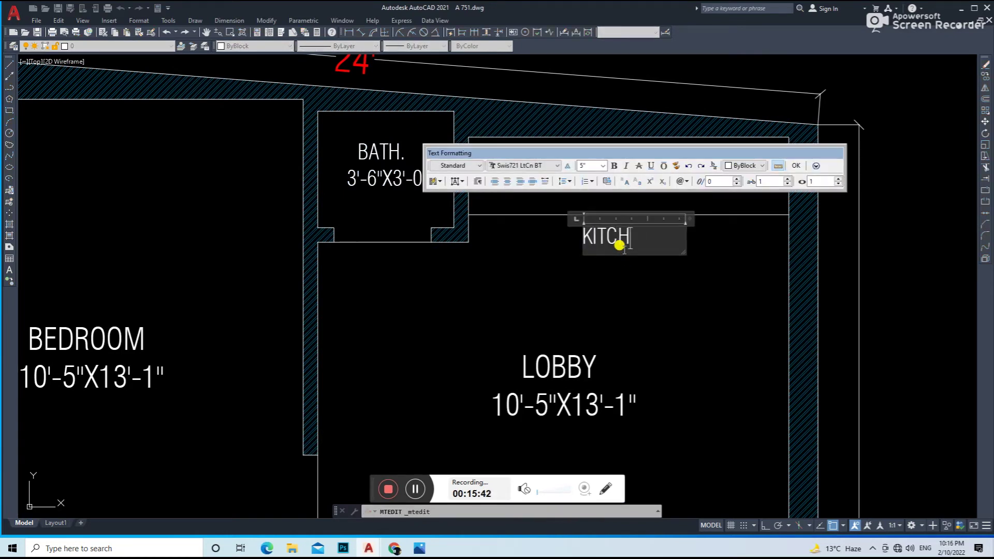
click(595, 280)
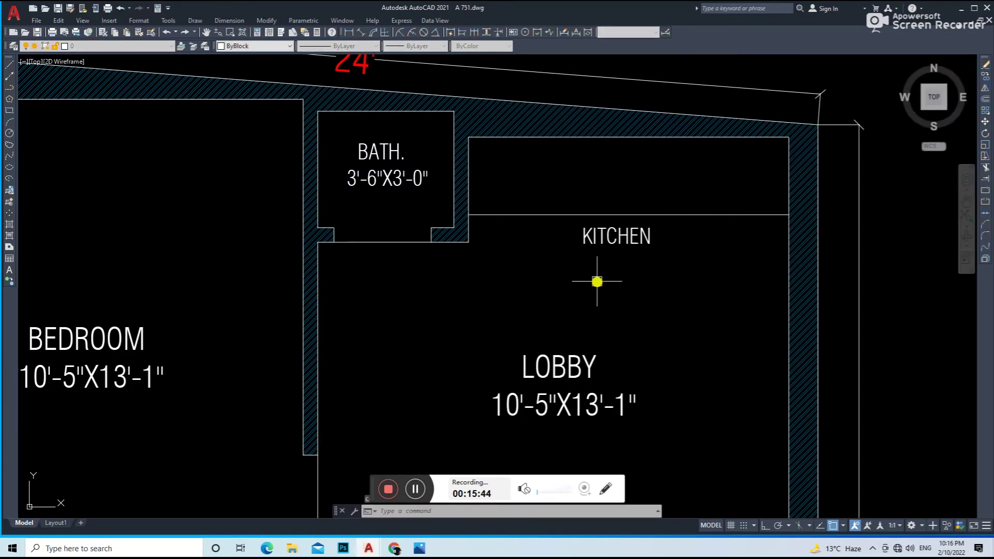
Step: Move the KITCHEN label lower in the room
click(616, 235)
key(m)
key(Return)
click(667, 282)
click(666, 305)
Step: Draw a leader from near the room's top down to just above KITCHEN
text(le)
key(Return)
click(588, 167)
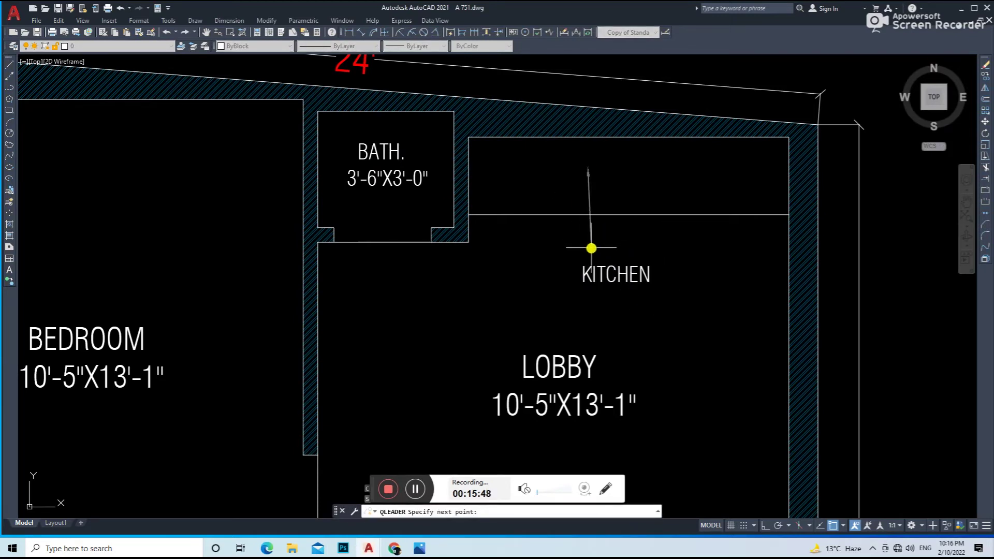
scroll(589, 245, up, 3)
click(568, 302)
key(Return)
scroll(648, 281, down, 4)
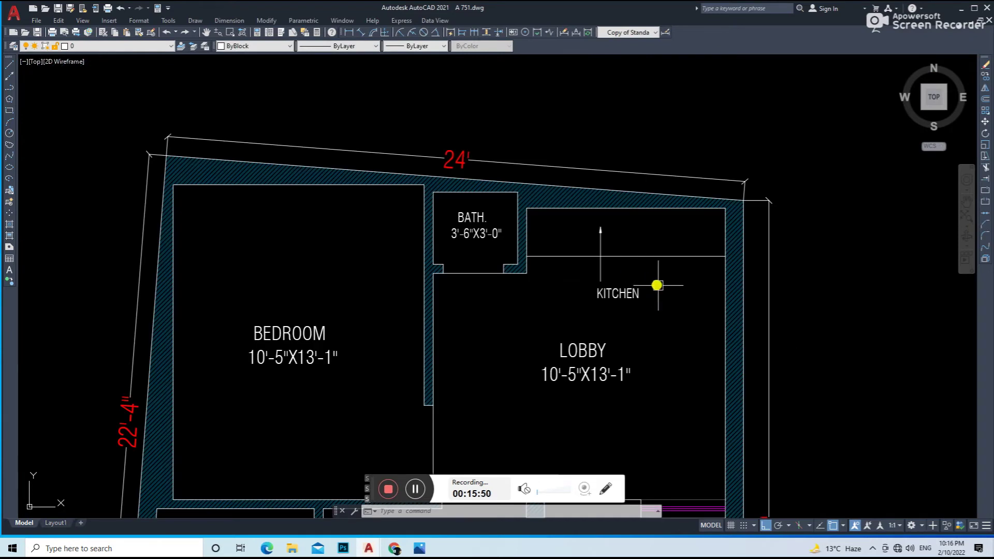
middle_drag(670, 293, 645, 279)
Step: Fine-tune the KITCHEN label's position, shifting it slightly left and up
click(616, 280)
key(m)
key(Return)
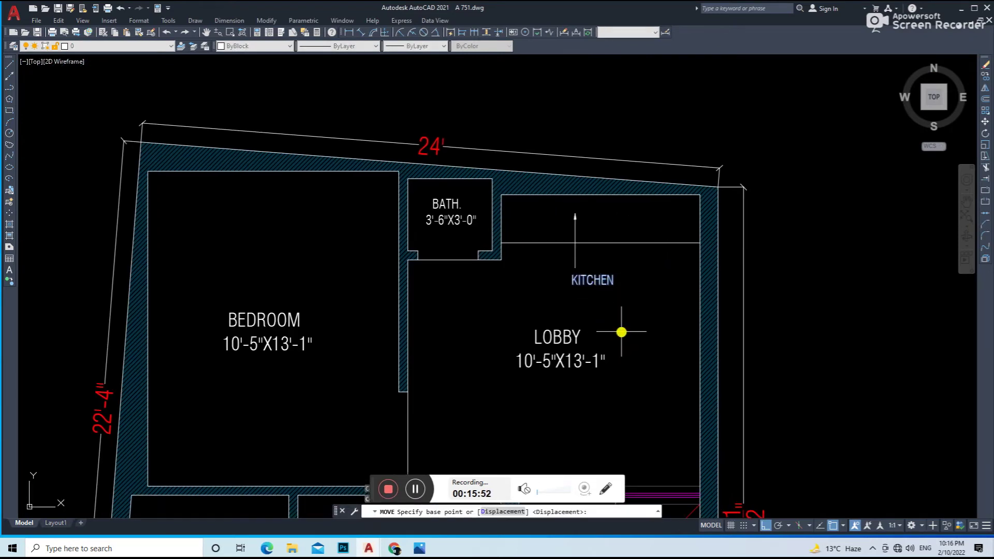
click(609, 333)
click(594, 331)
click(595, 280)
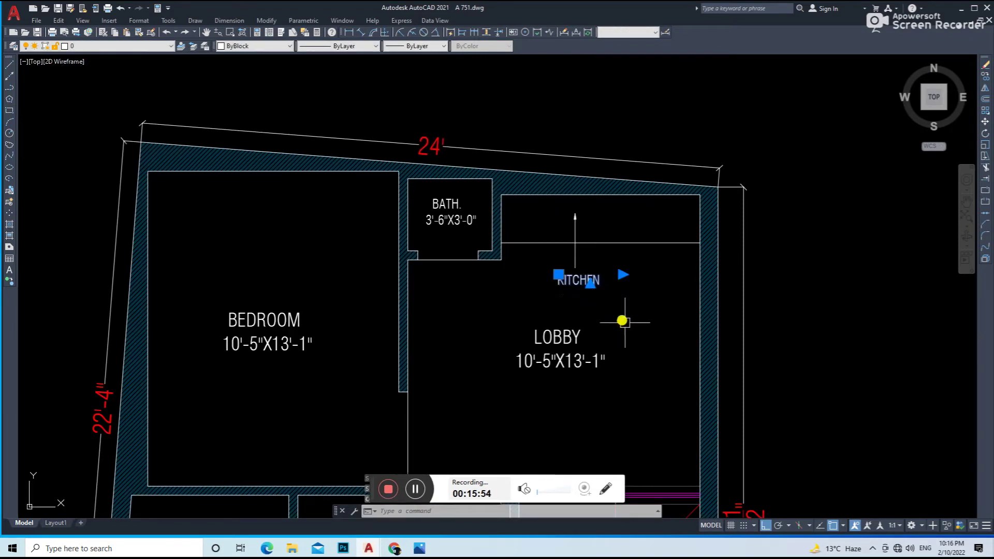
text(m)
key(Return)
click(632, 318)
click(634, 310)
scroll(621, 311, down, 4)
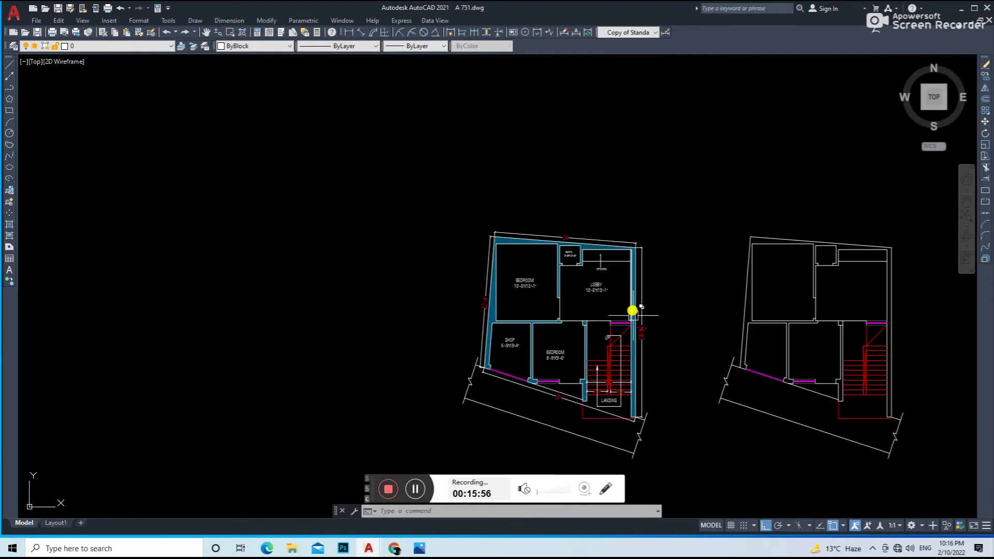
Step: Copy the lower BEDROOM label to just below the front wall, with ortho off
scroll(607, 322, up, 3)
scroll(626, 347, up, 2)
scroll(601, 317, down, 2)
middle_drag(602, 318, 566, 346)
scroll(487, 279, up, 2)
click(481, 283)
text(co)
key(Return)
click(478, 298)
middle_drag(440, 359, 476, 258)
key(F8)
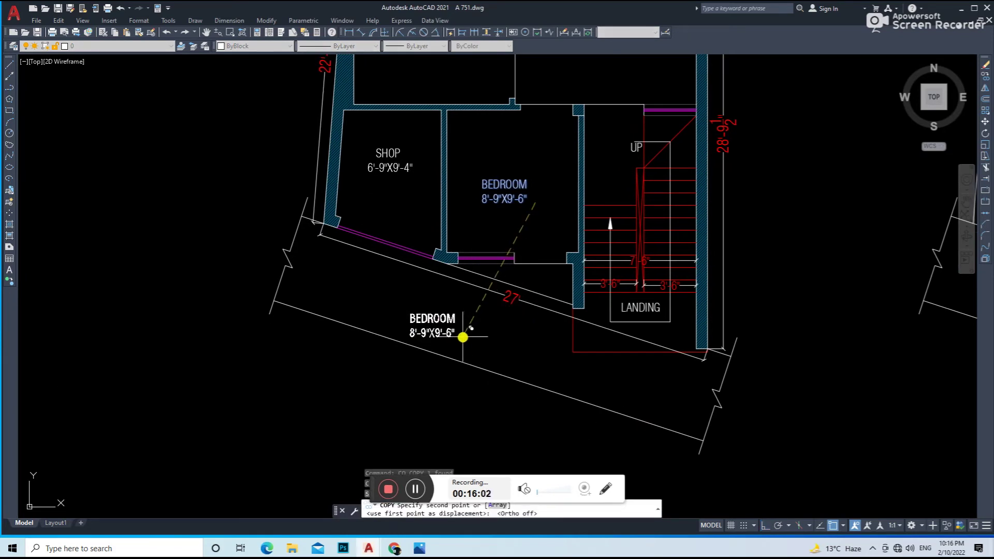
click(488, 336)
Step: Retype the copy as ROAD and rotate it parallel to the road lines
double_click(469, 324)
text(ROAD)
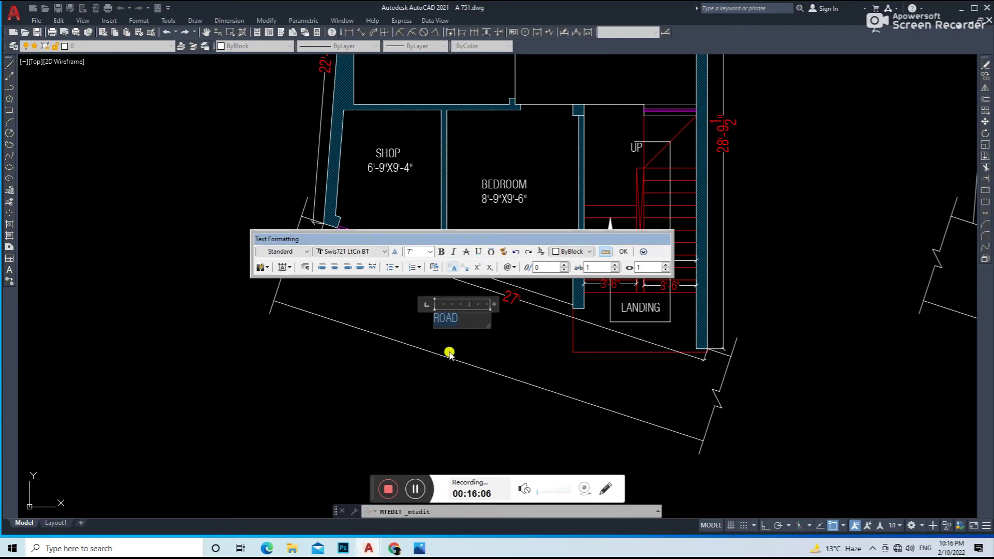
click(448, 353)
text(ro)
key(Return)
click(444, 322)
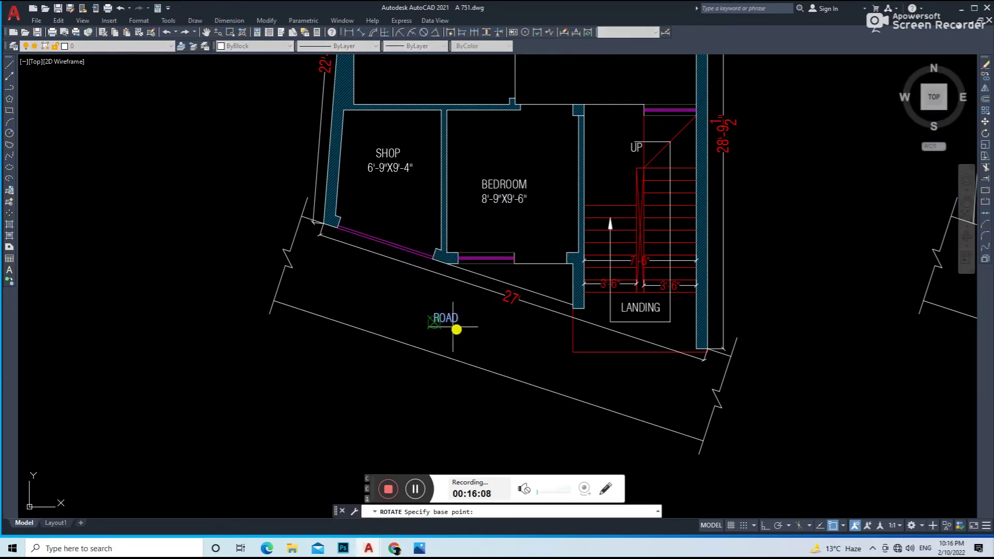
click(516, 351)
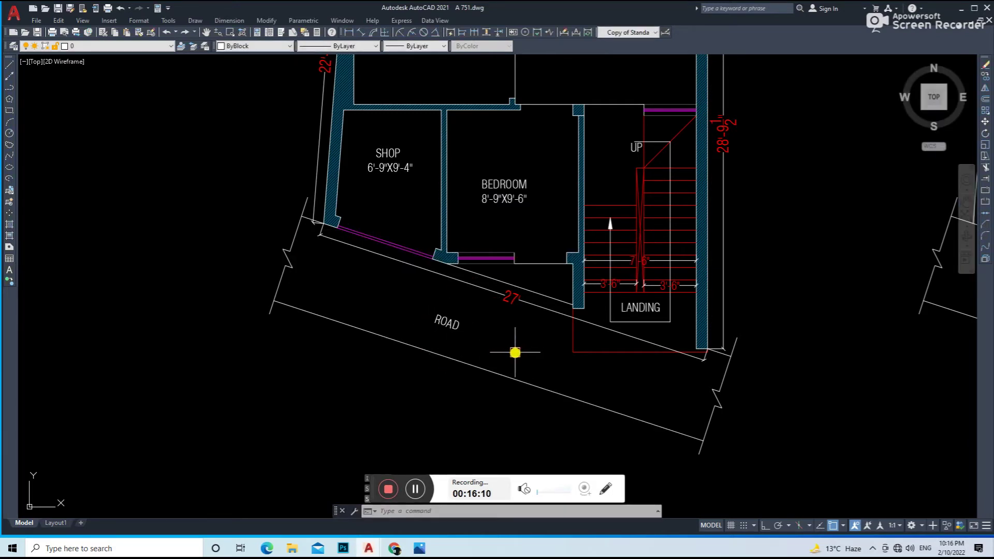
Step: Start moving the ROAD label from a base point on it
text(m)
key(Return)
click(478, 348)
Step: Drop the ROAD label between the road lines and recentre on the stair area
click(511, 354)
scroll(666, 343, down, 3)
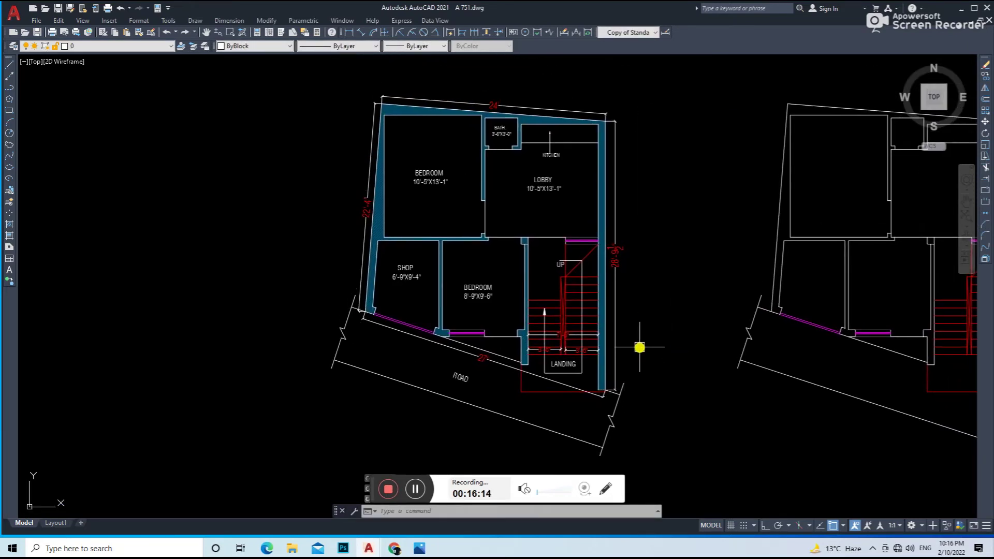
middle_drag(655, 339, 644, 337)
mouse_move(705, 312)
middle_down()
mouse_move(666, 349)
mouse_move(632, 293)
middle_up()
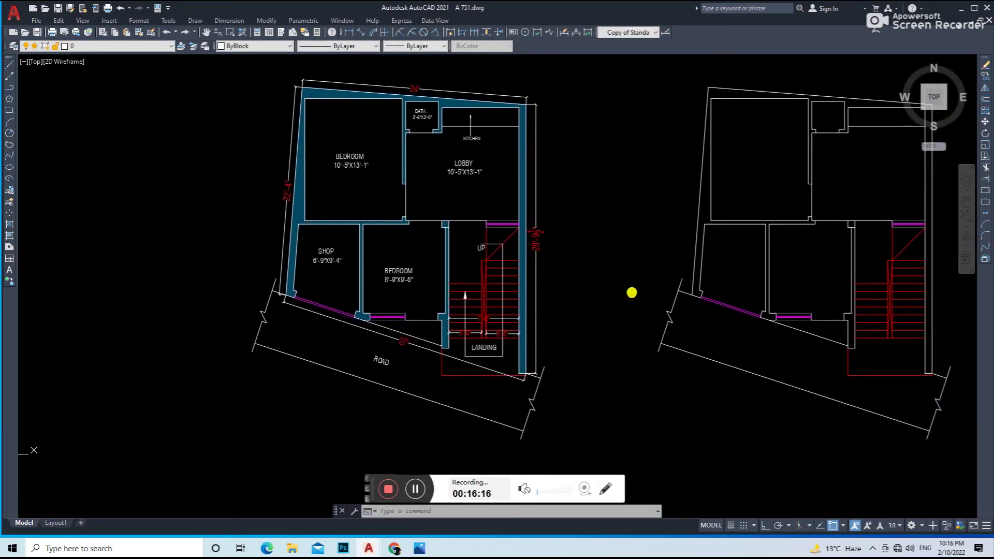
mouse_move(679, 273)
middle_down()
mouse_move(649, 293)
mouse_move(616, 284)
middle_up()
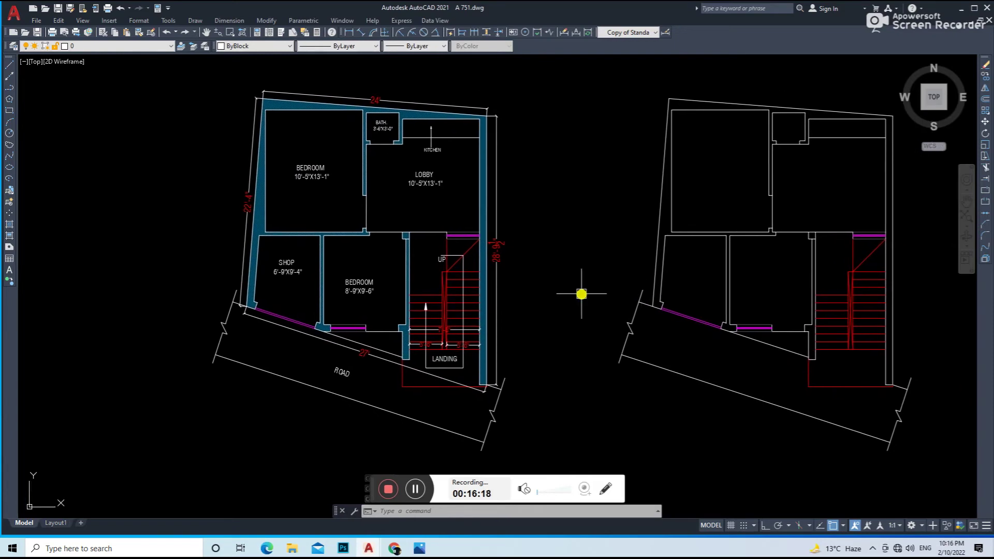
scroll(479, 331, up, 2)
middle_drag(477, 328, 488, 304)
Step: Draw a leader from inside the stair area out past the right wall
text(L)
key(Return)
scroll(479, 310, up, 3)
scroll(453, 308, up, 2)
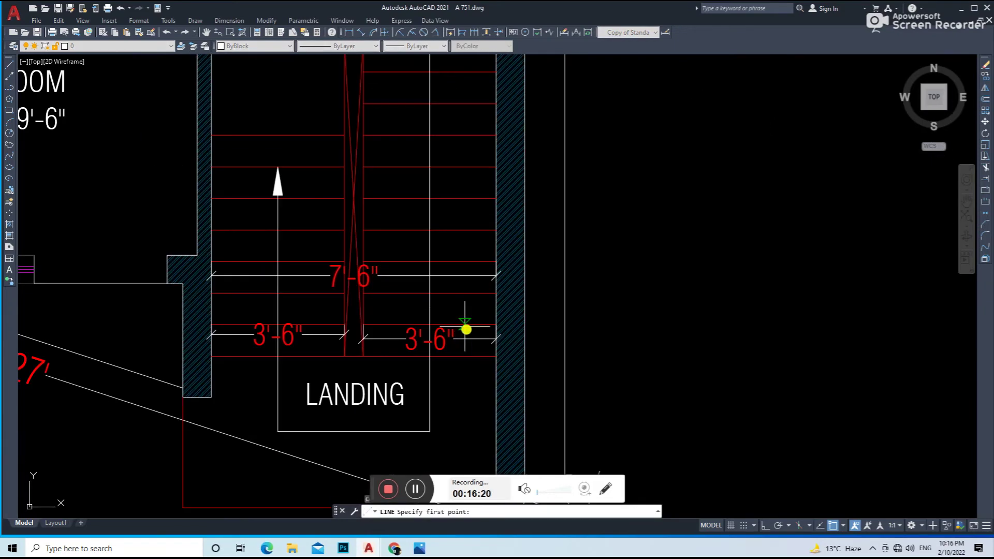
click(446, 305)
key(Escape)
text(le)
key(Return)
click(453, 305)
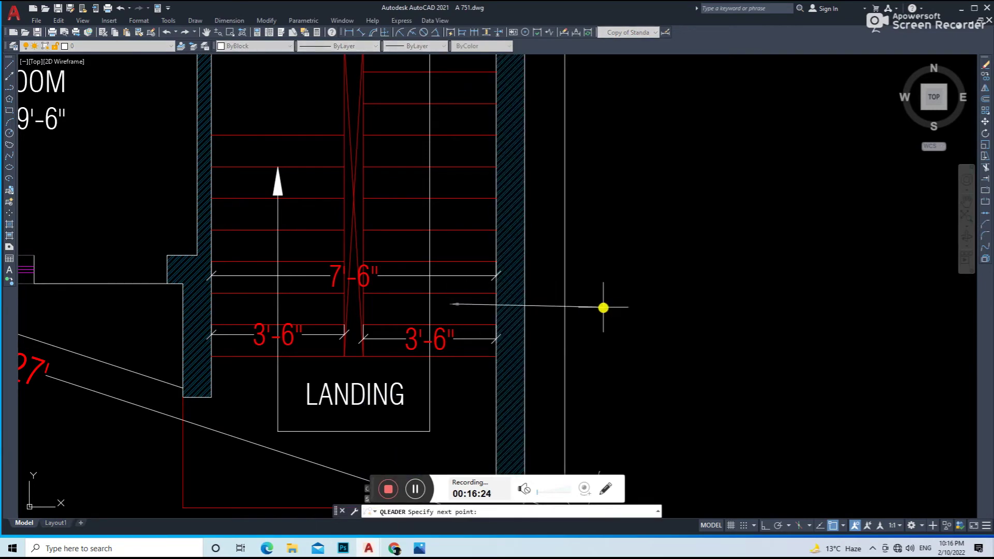
click(610, 296)
key(Escape)
scroll(622, 311, down, 6)
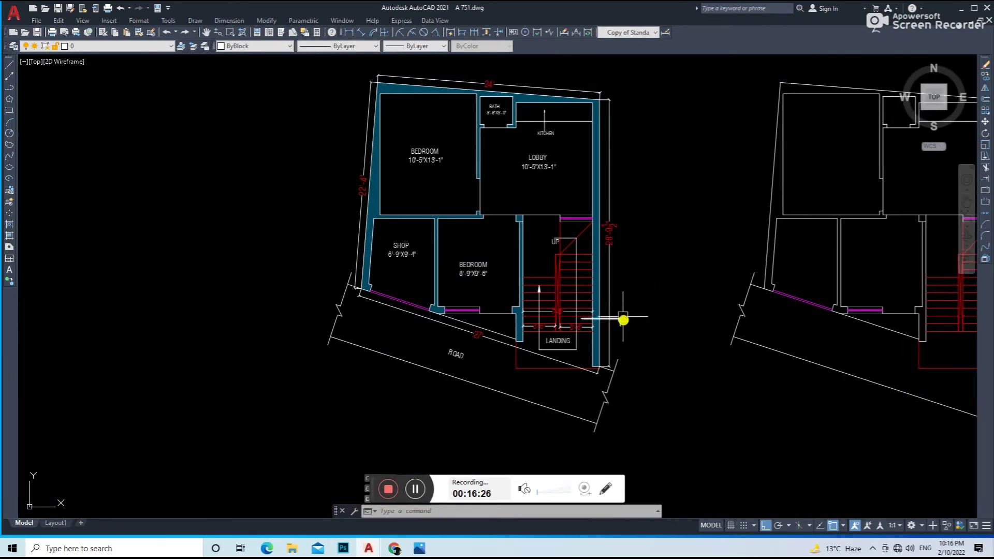
Step: Copy the LOBBY label to the end of the new leader
text(c)
key(Return)
click(522, 168)
key(Escape)
click(539, 165)
text(co)
key(Return)
click(535, 167)
middle_drag(564, 279, 590, 239)
click(599, 215)
scroll(643, 295, up, 5)
key(Escape)
Step: Retype the copied label as W/C and set it at the leader's end
double_click(632, 259)
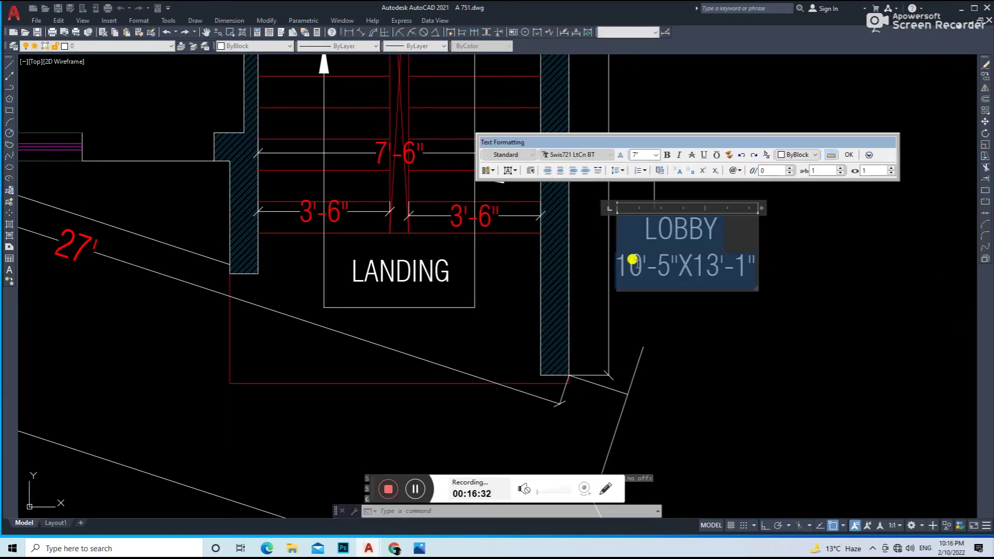
text(W/C)
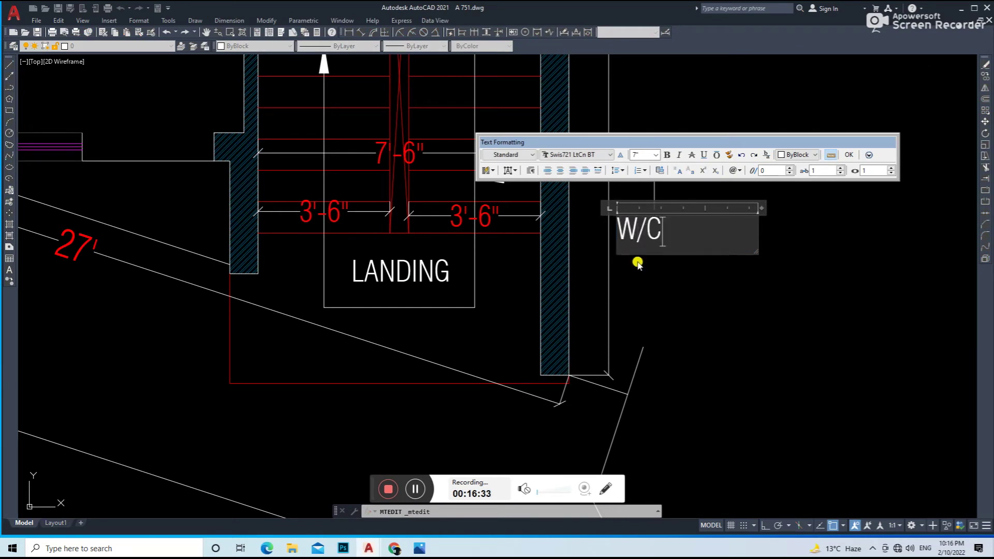
click(655, 277)
click(639, 228)
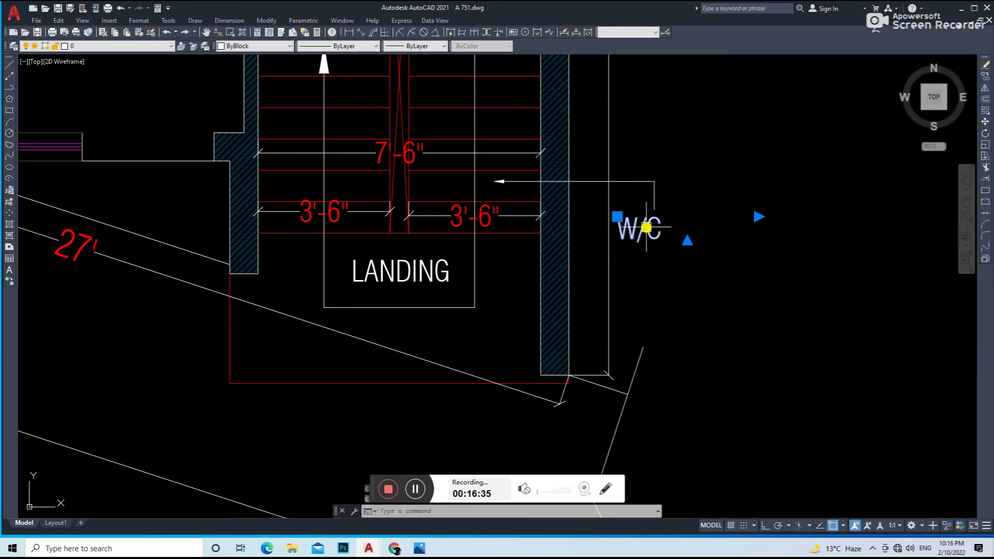
double_click(639, 228)
click(641, 290)
click(643, 235)
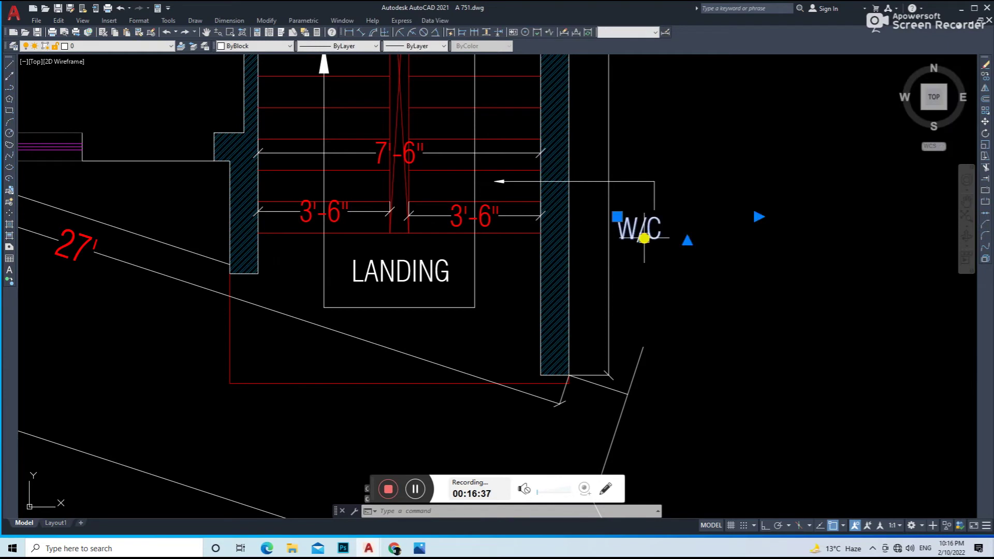
double_click(639, 233)
click(645, 252)
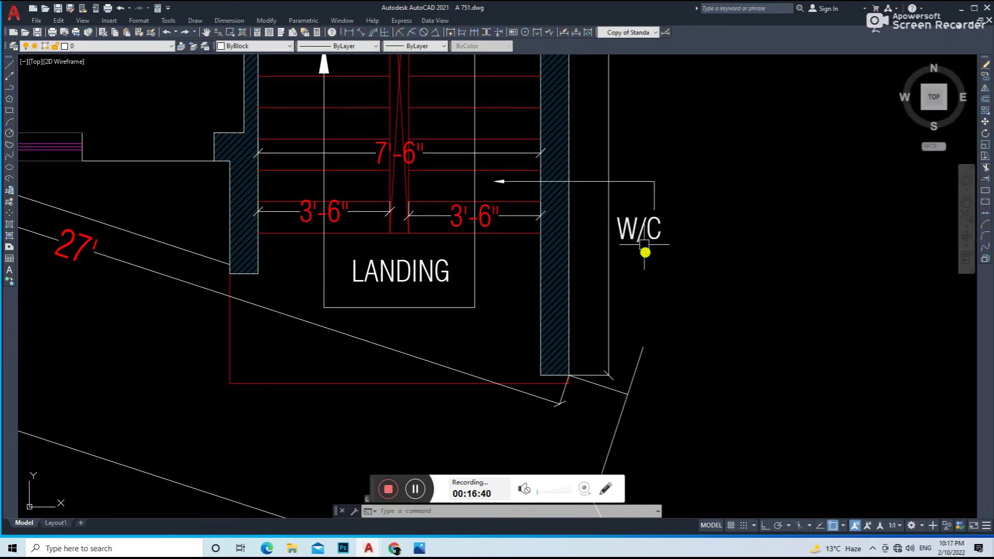
click(647, 228)
scroll(654, 230, down, 3)
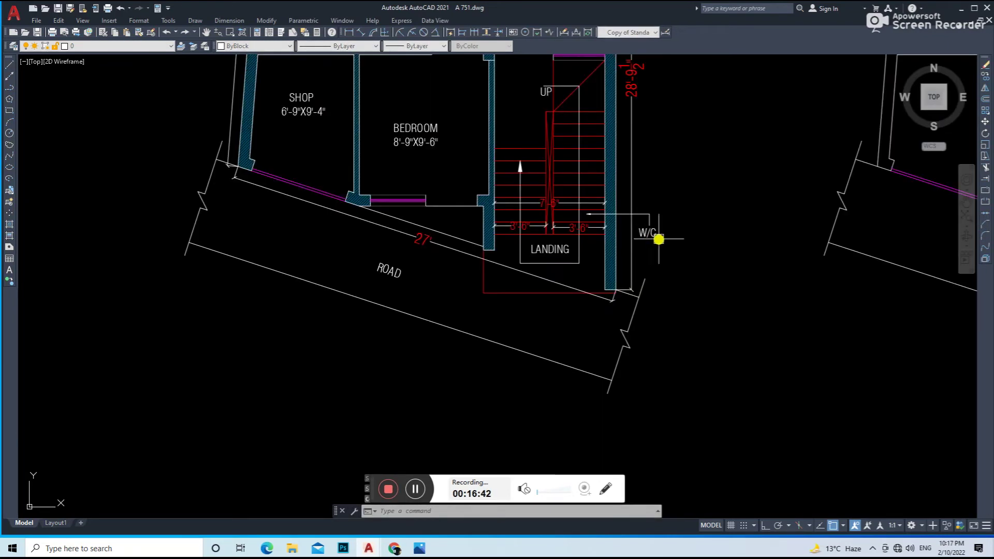
scroll(611, 272, down, 3)
scroll(528, 284, up, 2)
scroll(540, 288, up, 1)
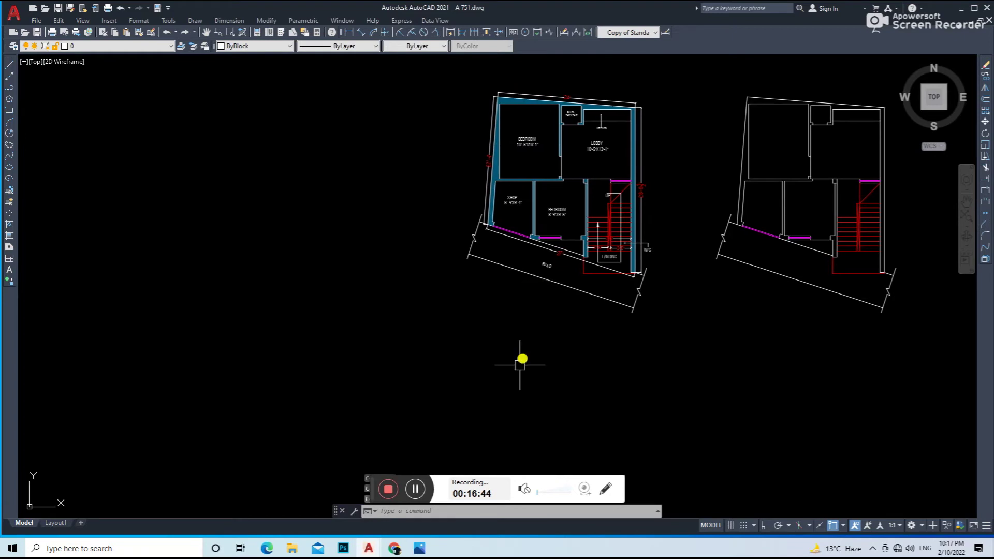
Step: Paste the bed and sofa left of the plan and rotate the bed
key(ctrl+v)
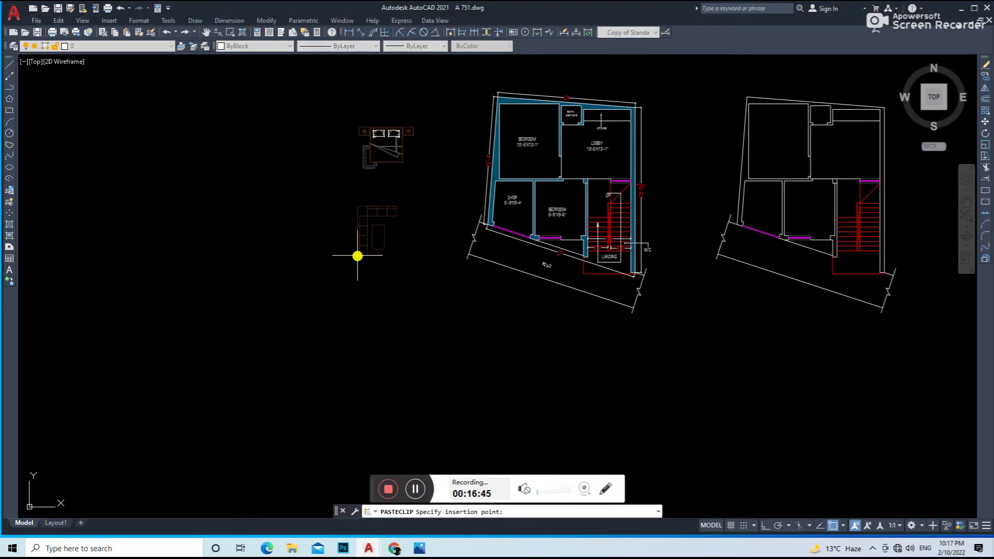
click(404, 184)
scroll(390, 183, up, 1)
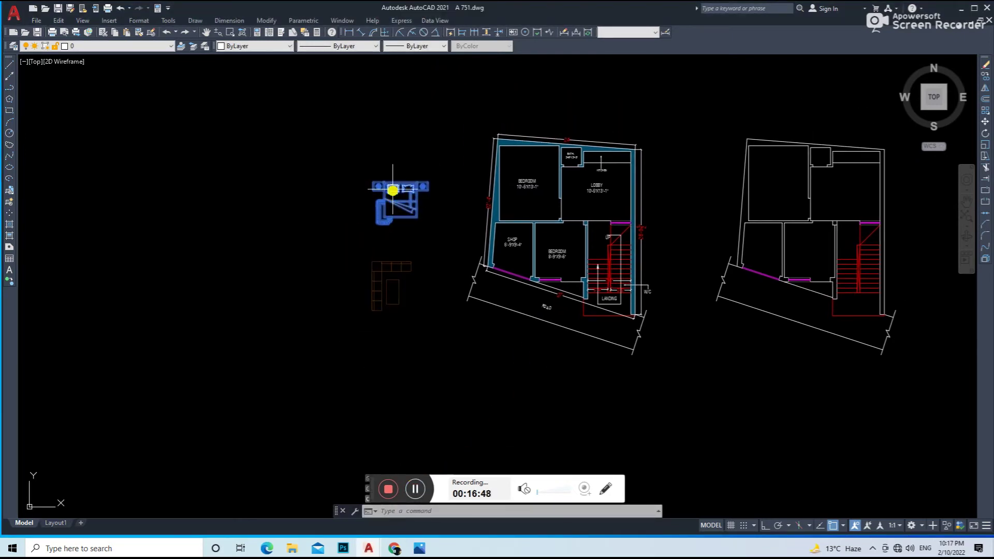
scroll(391, 183, up, 1)
text(ro)
key(space)
click(416, 189)
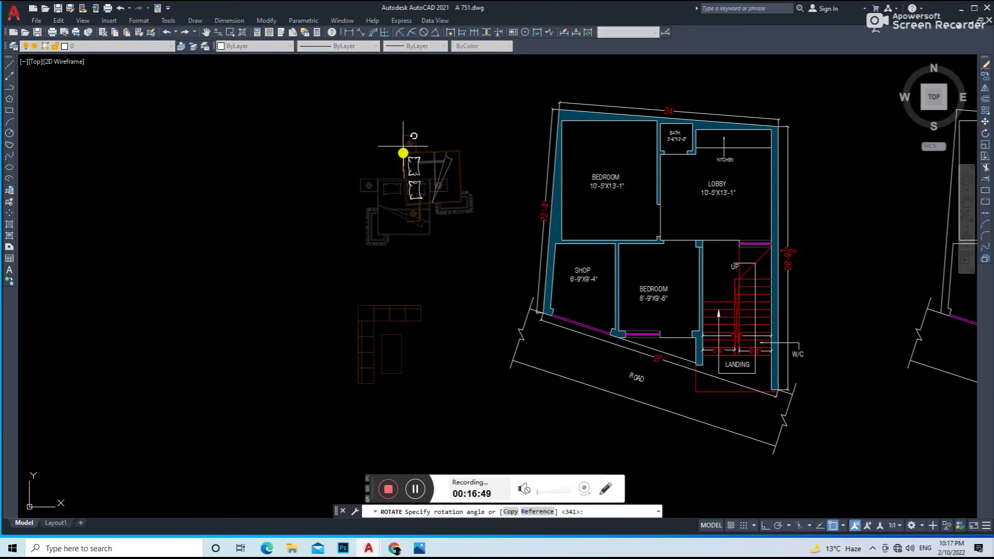
click(396, 118)
Step: Move the bed into the upper bedroom against its left wall
click(407, 164)
scroll(392, 186, up, 2)
text(m)
key(space)
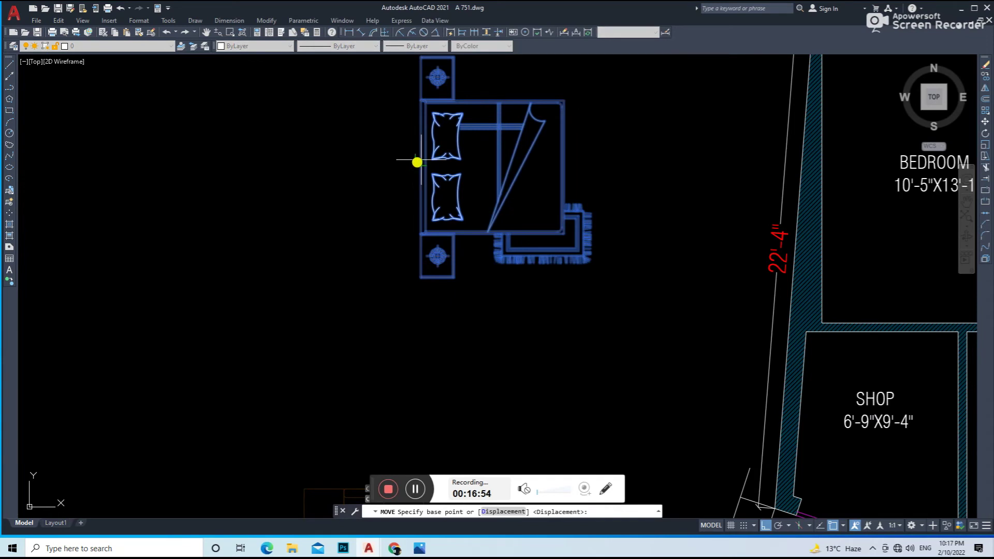
click(416, 162)
mouse_move(824, 140)
middle_down()
mouse_move(768, 198)
mouse_move(684, 222)
middle_up()
click(768, 198)
Step: Move the upper BEDROOM label higher, clear of the bed
scroll(772, 184, up, 1)
click(771, 185)
mouse_move(821, 182)
middle_down()
mouse_move(774, 280)
mouse_move(756, 284)
middle_up()
text(m)
key(space)
click(773, 283)
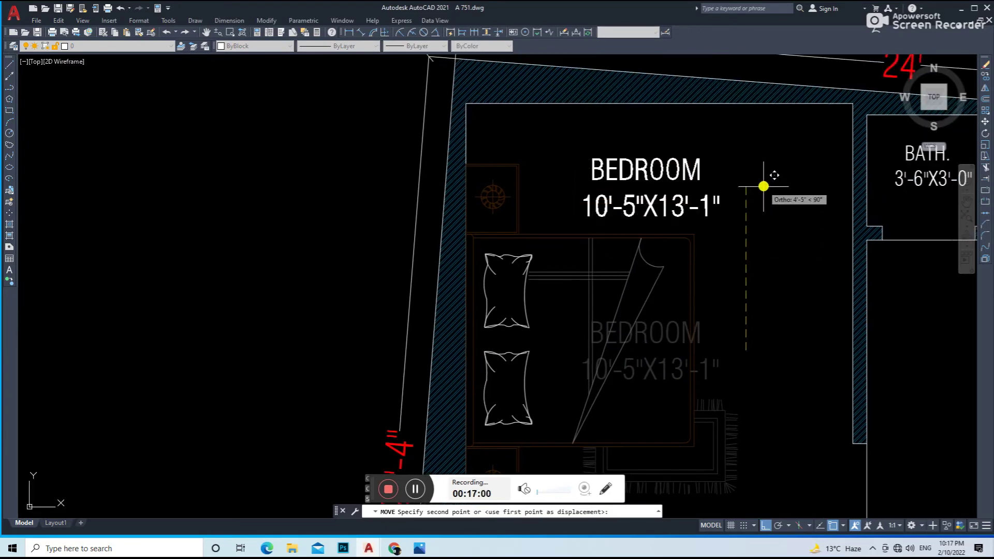
click(766, 184)
scroll(754, 162, down, 2)
middle_drag(755, 162, 681, 171)
Step: Select every piece of the sofa with a crossing window
click(304, 344)
text(c)
key(Return)
click(246, 327)
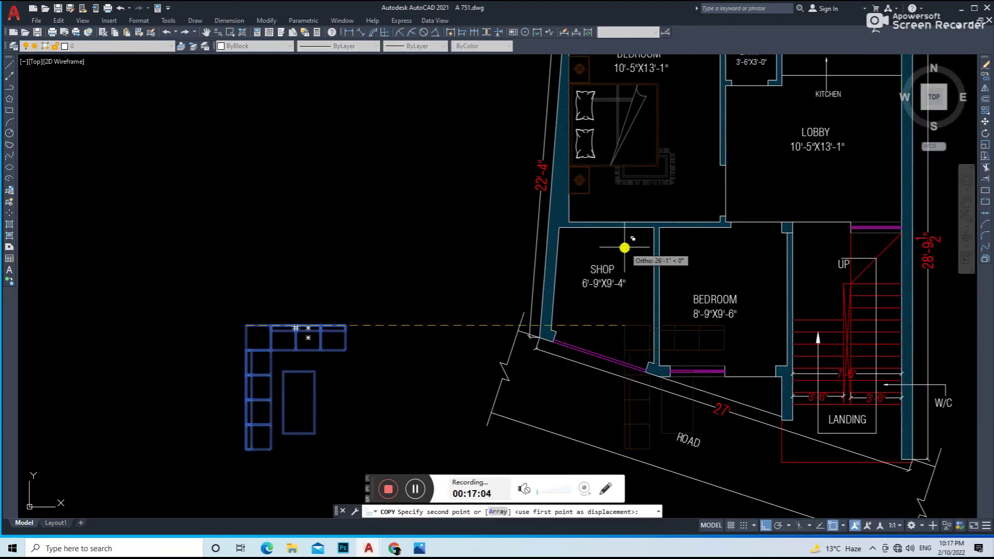
key(Escape)
click(278, 341)
click(361, 349)
click(335, 372)
click(375, 277)
click(212, 477)
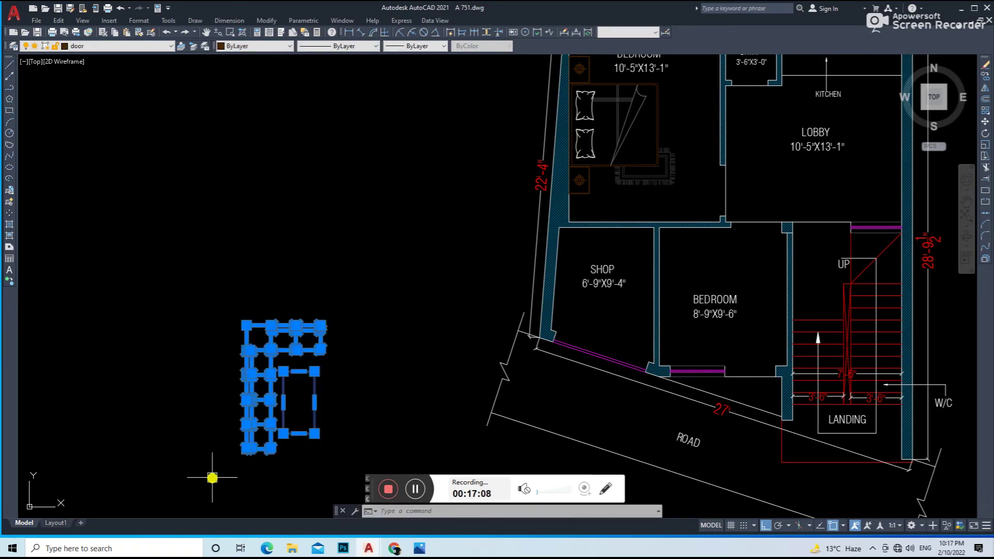
Step: Define the sofa set as a block named C
text(b)
key(Return)
text(CZ)
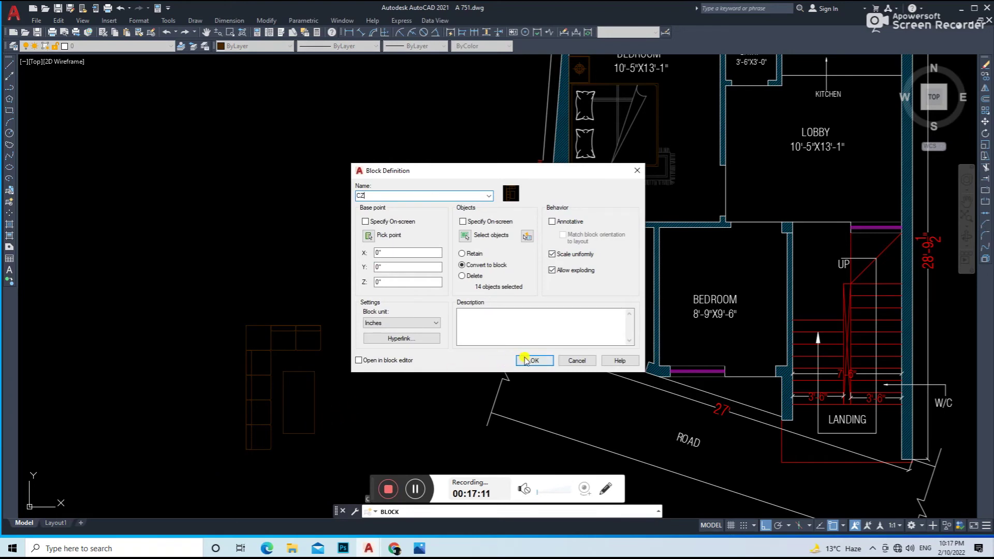
click(526, 361)
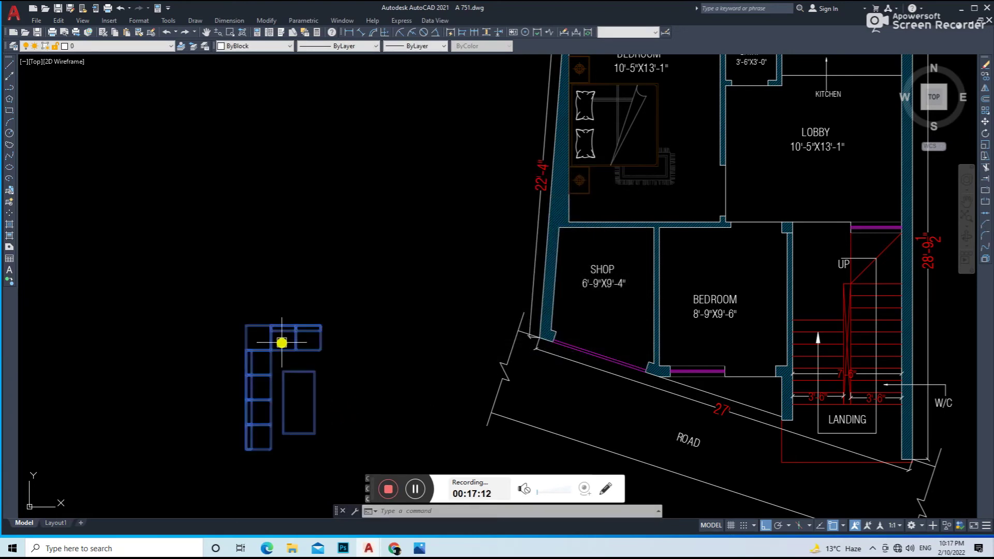
Step: Copy the sofa block into the lower bedroom's corner
text(co)
key(Return)
click(246, 325)
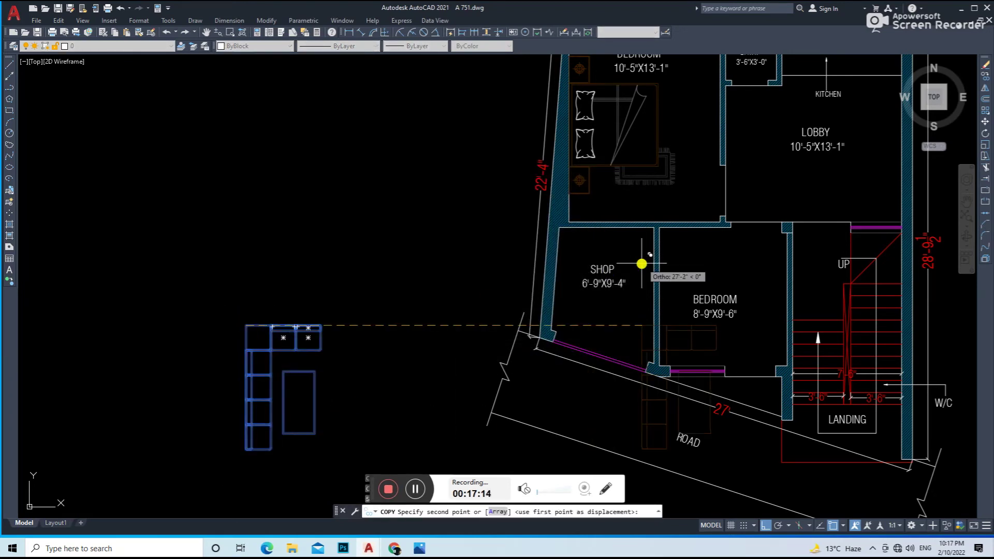
click(661, 228)
key(Escape)
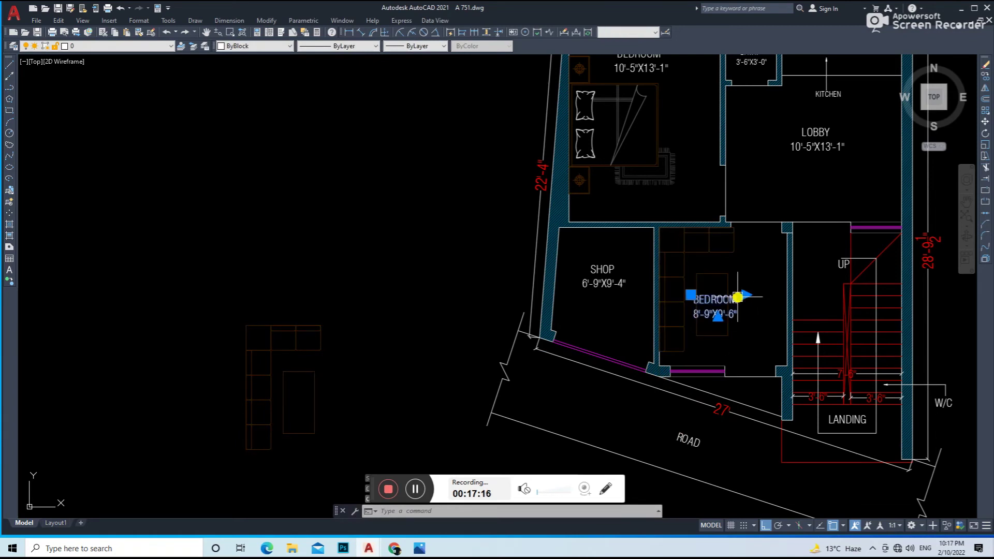
Step: Move the lower BEDROOM label down below the table
click(738, 297)
scroll(738, 297, up, 2)
text(m)
key(Return)
click(754, 305)
Step: Scale down the bedroom sofa copy, entering factor 8, anchored at the wall corner
click(754, 376)
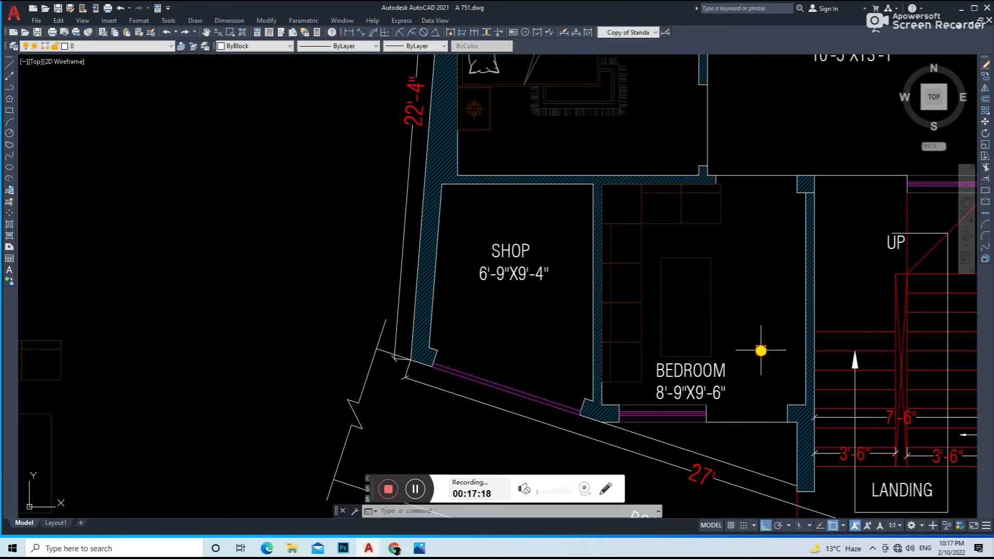
text(sc)
key(Return)
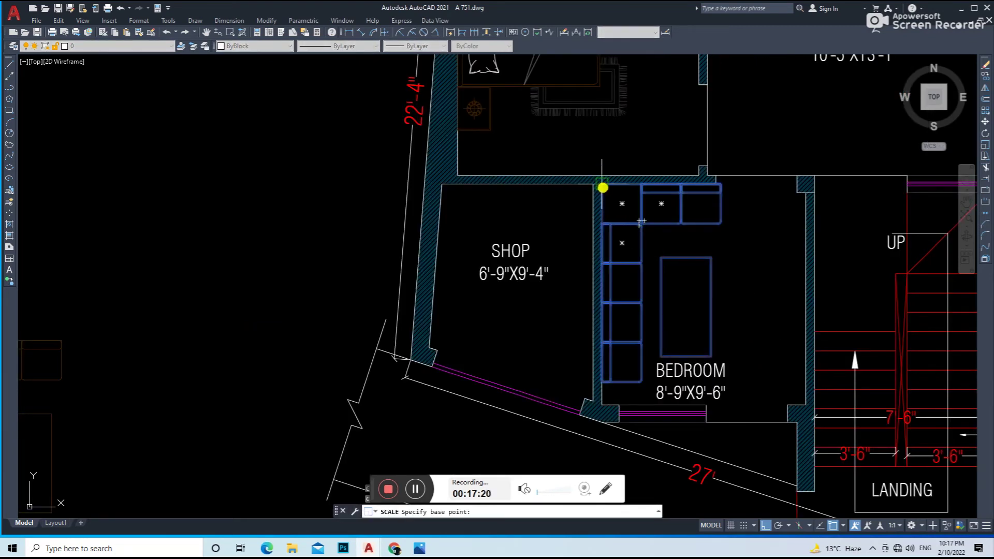
click(601, 179)
text(8)
key(Return)
Step: Nudge the BEDROOM label slightly higher and open it for editing
click(679, 379)
text(m)
key(Return)
click(757, 355)
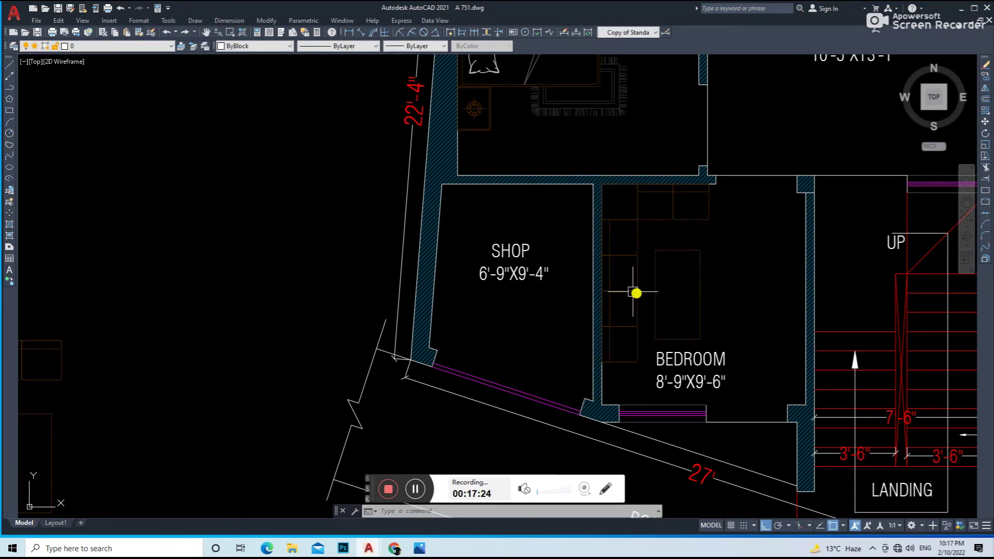
scroll(637, 290, down, 3)
scroll(652, 324, up, 5)
scroll(644, 320, up, 2)
double_click(604, 340)
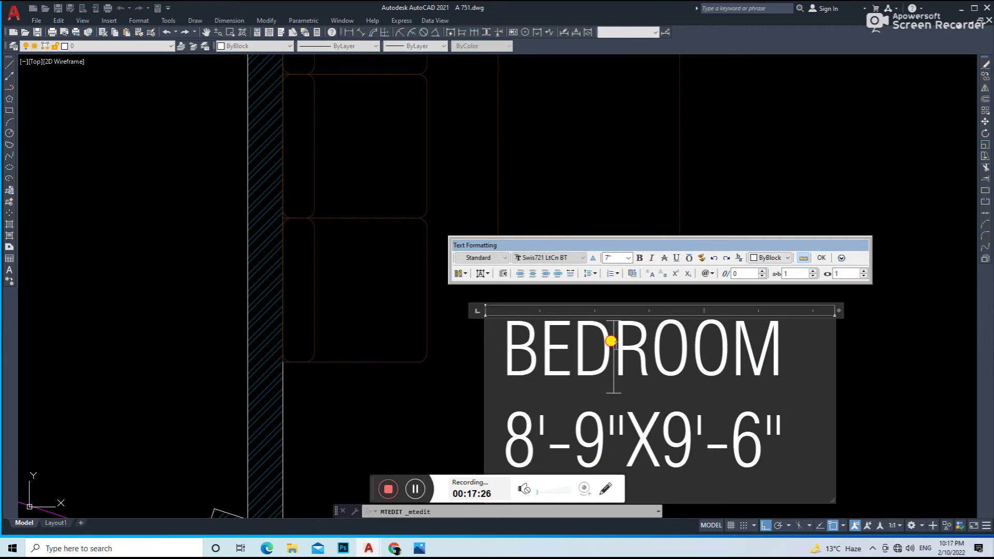
Step: Change BEDROOM to DRAWING ROOM on one line, centring the size line beneath
drag(612, 342, 474, 351)
text(DE)
key(BackSpace)
text(RAWI)
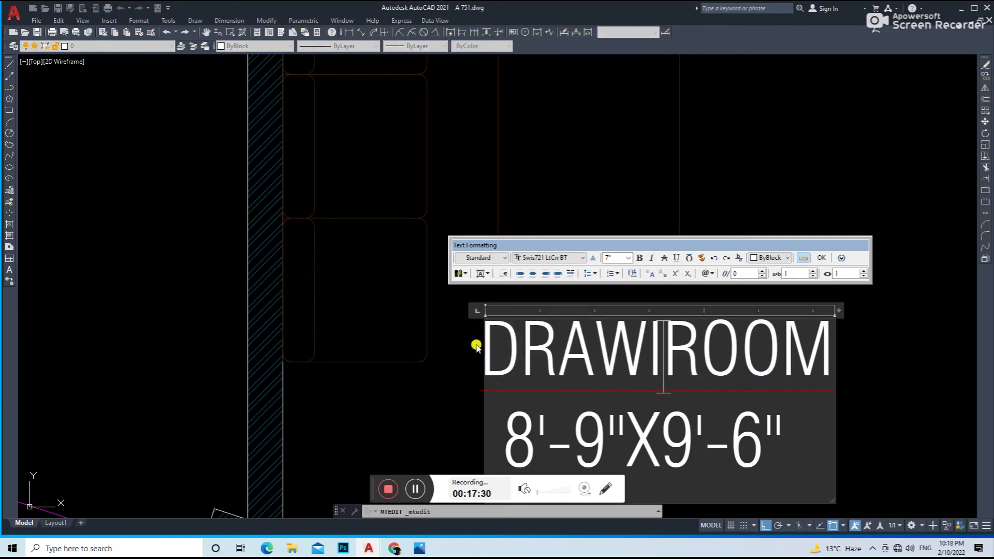
text(NG)
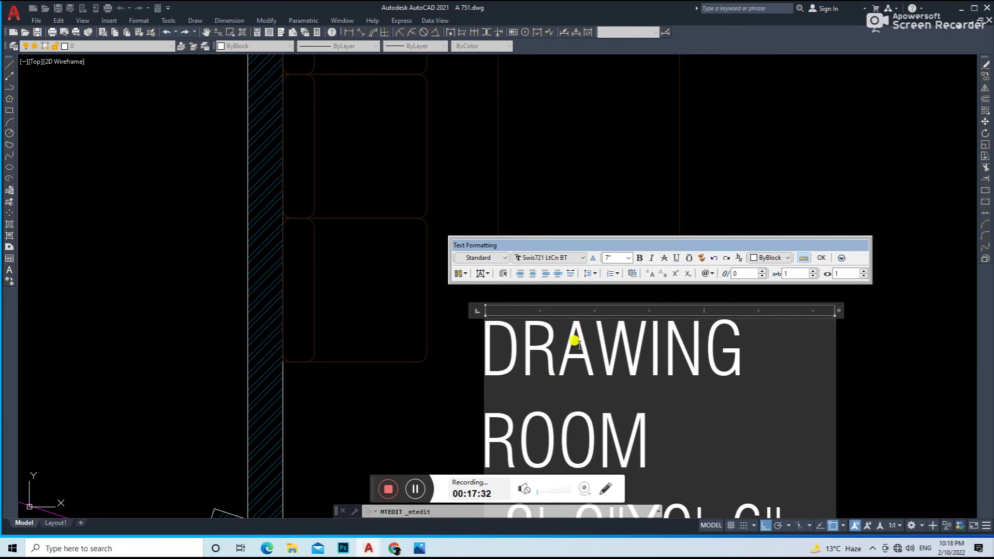
scroll(576, 341, down, 3)
drag(677, 322, 756, 321)
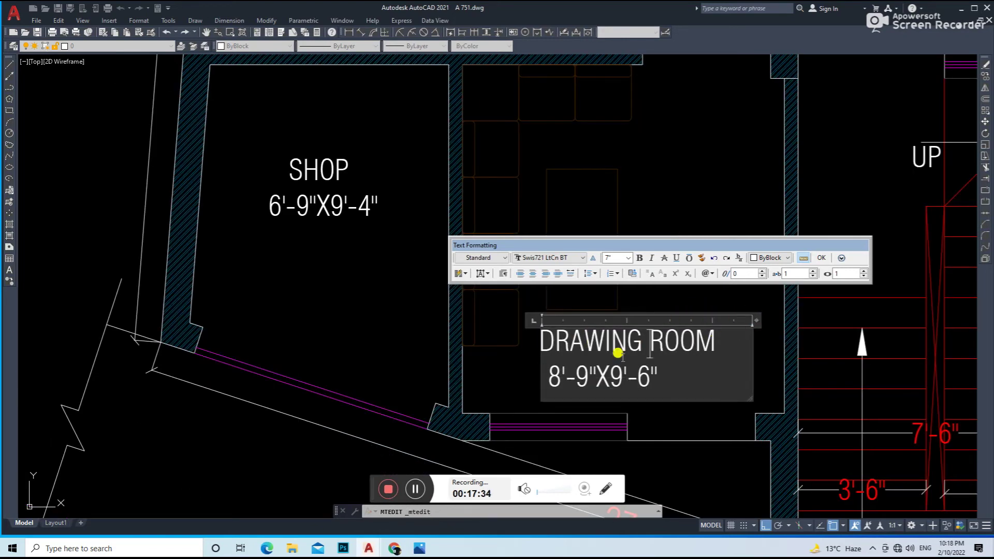
key(ctrl+a)
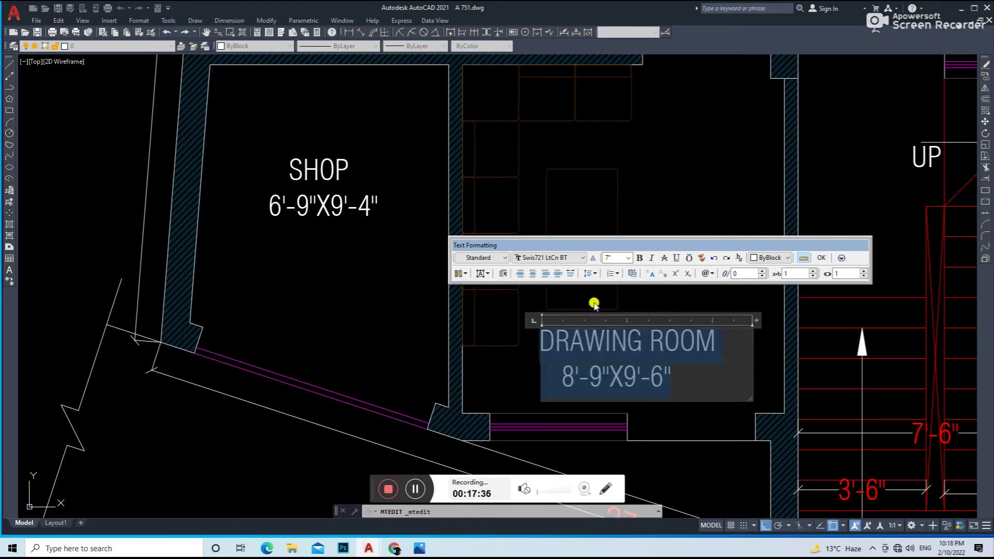
click(476, 419)
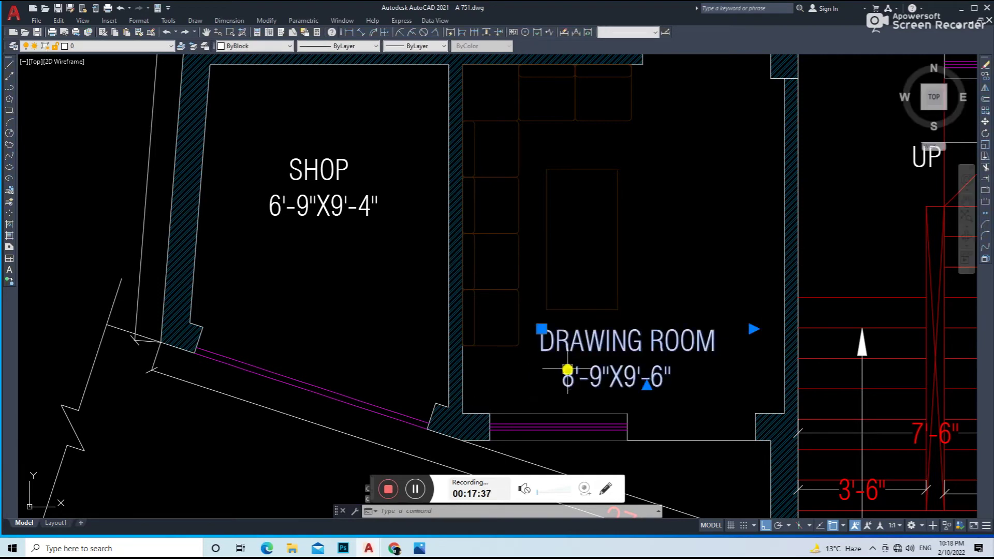
Step: Recheck the DRAWING ROOM label's spacing, then select the SHOP label
double_click(564, 373)
click(445, 446)
scroll(681, 370, down, 4)
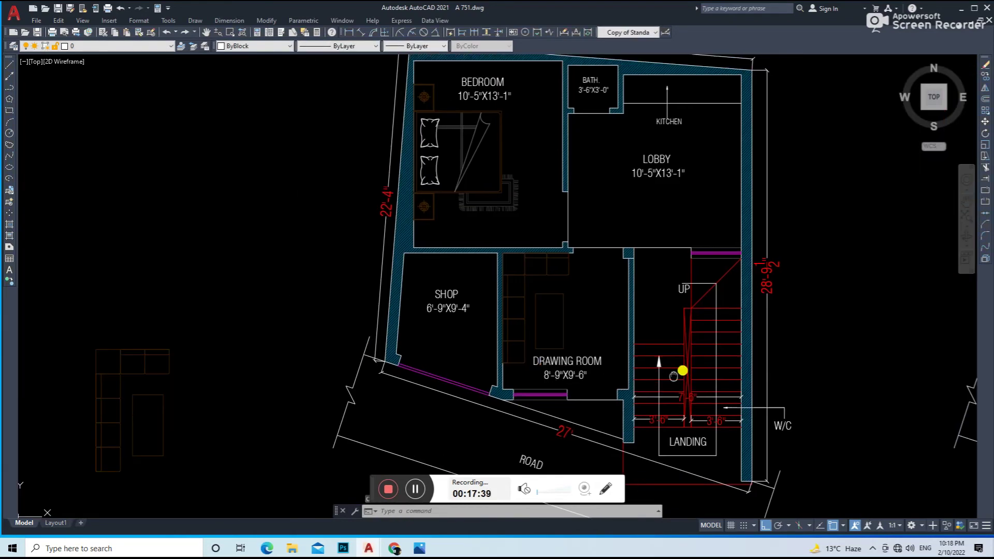
scroll(590, 406, up, 1)
scroll(448, 329, up, 1)
click(412, 291)
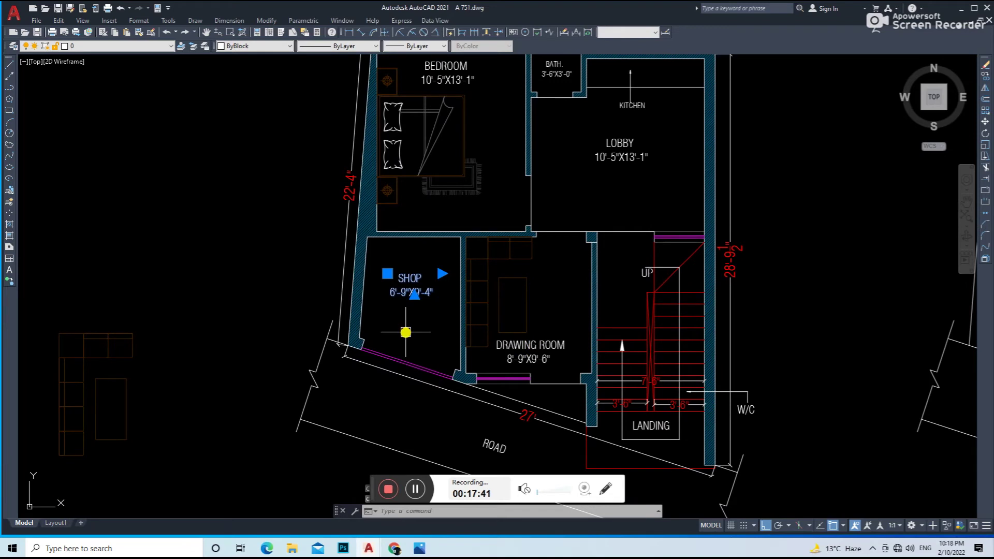
Step: Copy the SHOP label toward the shop's lower wall and change it to R/S
text(co)
key(Return)
click(440, 296)
click(422, 355)
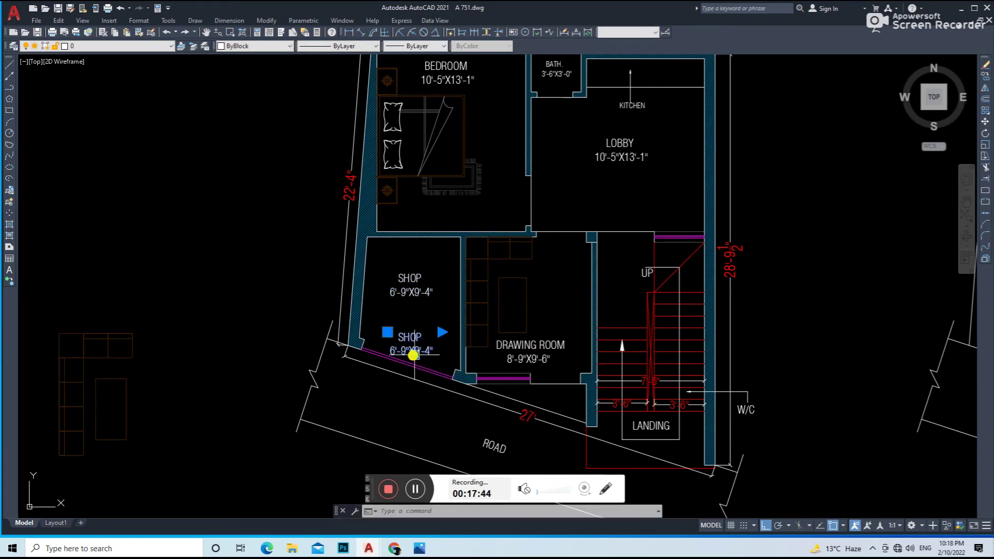
double_click(415, 356)
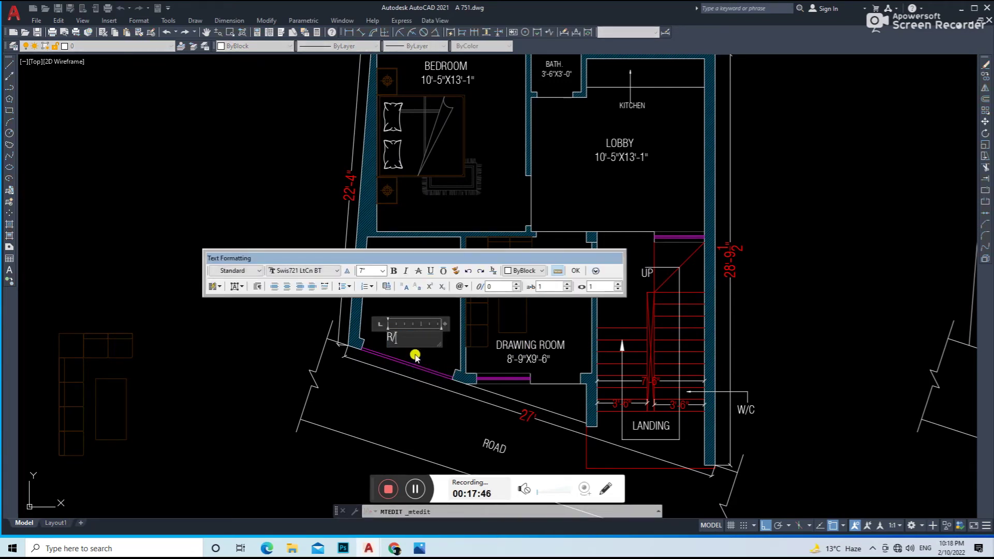
click(401, 308)
Step: Rotate the R/S label to a slanted angle with Ortho turned off
scroll(389, 340, up, 5)
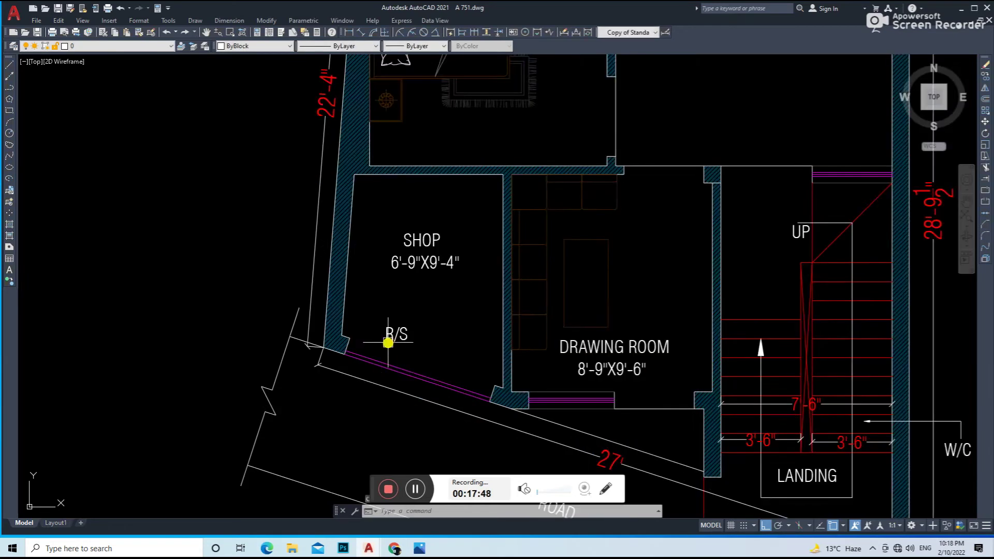
click(388, 340)
text(ro)
key(Return)
click(388, 343)
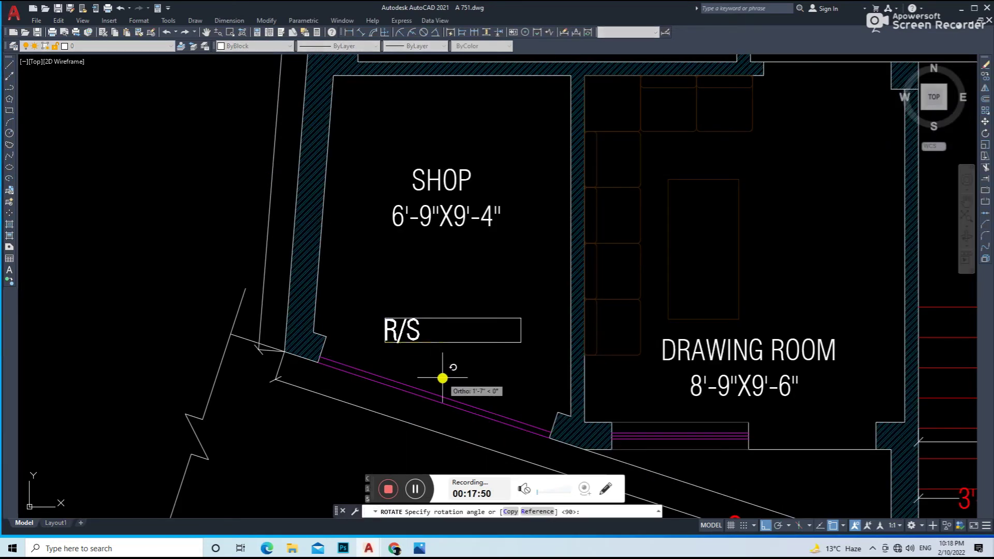
key(F8)
click(509, 376)
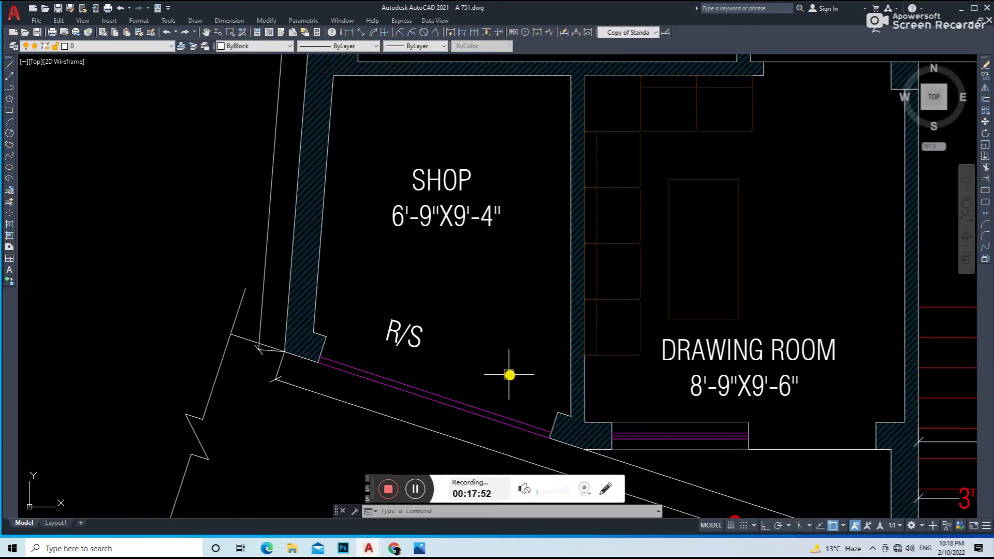
Step: Move the R/S label alongside the road-facing wall
text(m)
key(Return)
click(489, 352)
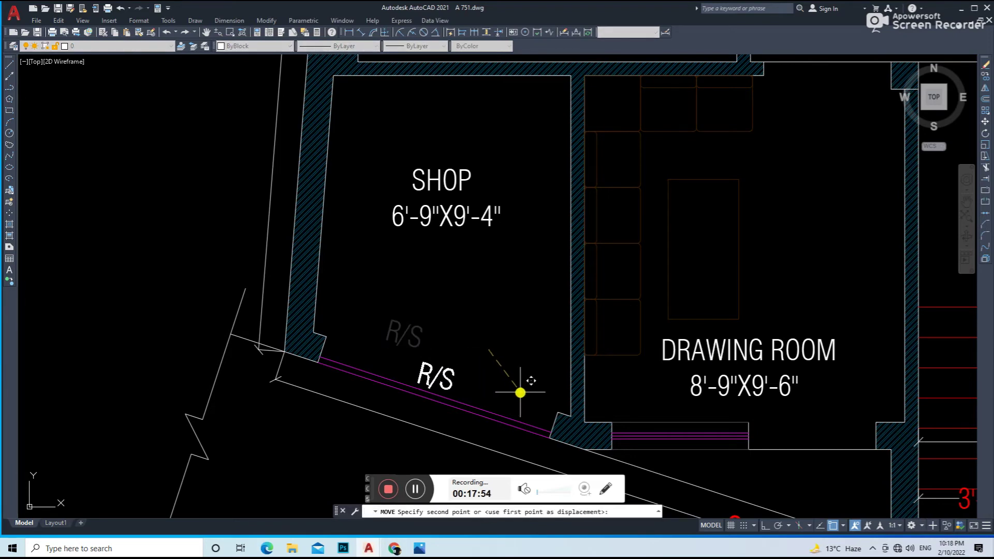
click(521, 392)
scroll(505, 386, down, 7)
scroll(472, 361, up, 7)
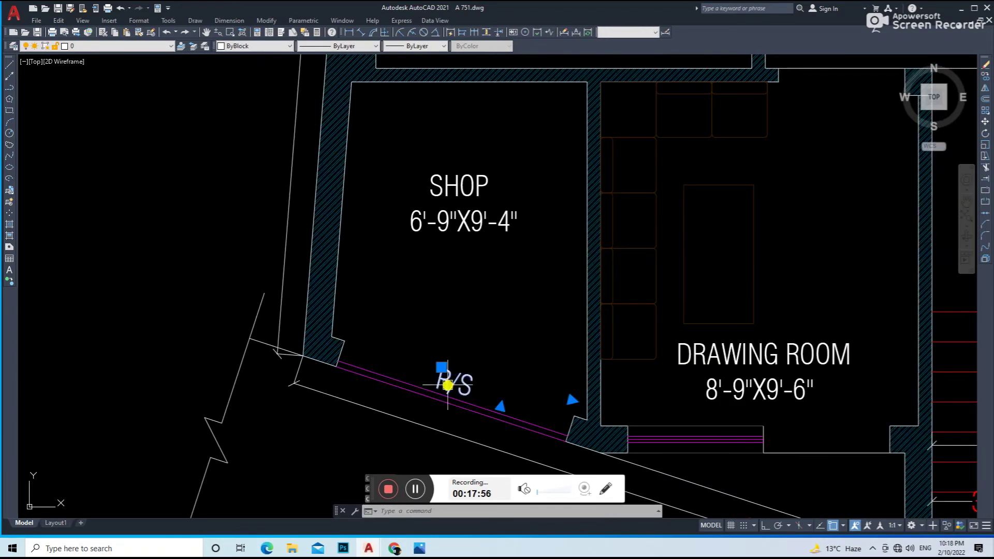
Step: Re-rotate R/S so it runs parallel to the shop's slanted wall
text(ro)
key(Return)
click(443, 369)
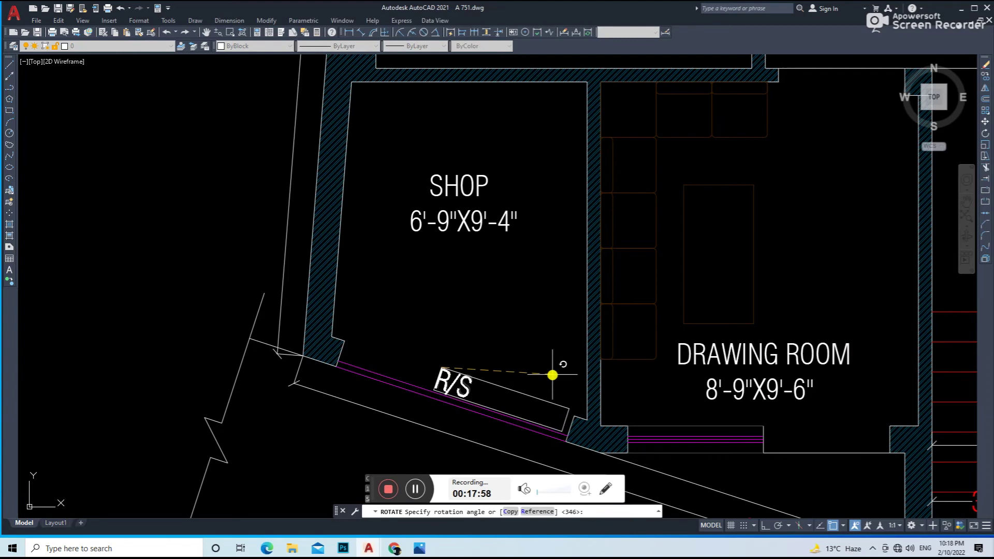
click(552, 374)
scroll(337, 355, down, 2)
scroll(507, 382, down, 3)
scroll(489, 398, up, 1)
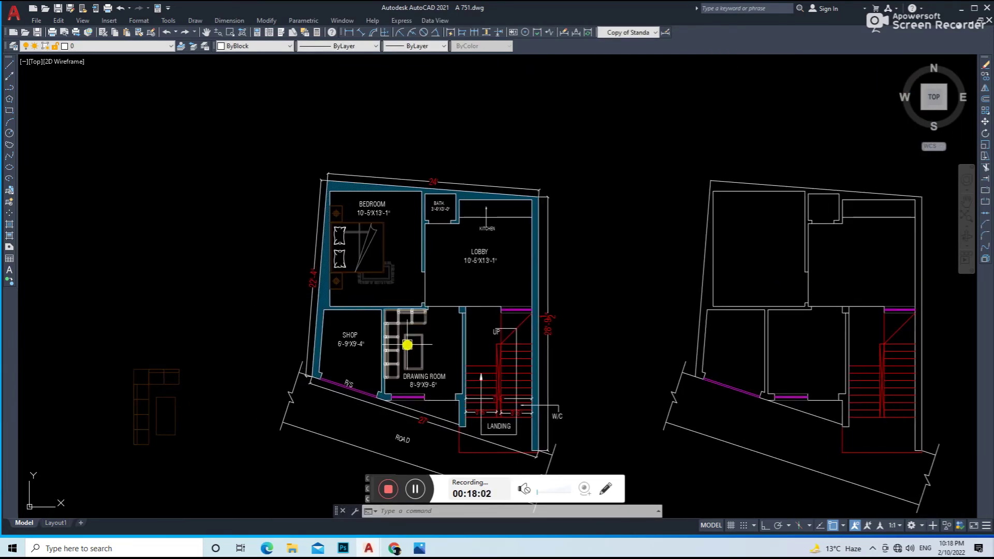
Step: Select the sofa set beside the plan and close the Properties panel
click(162, 390)
middle_drag(166, 429, 250, 398)
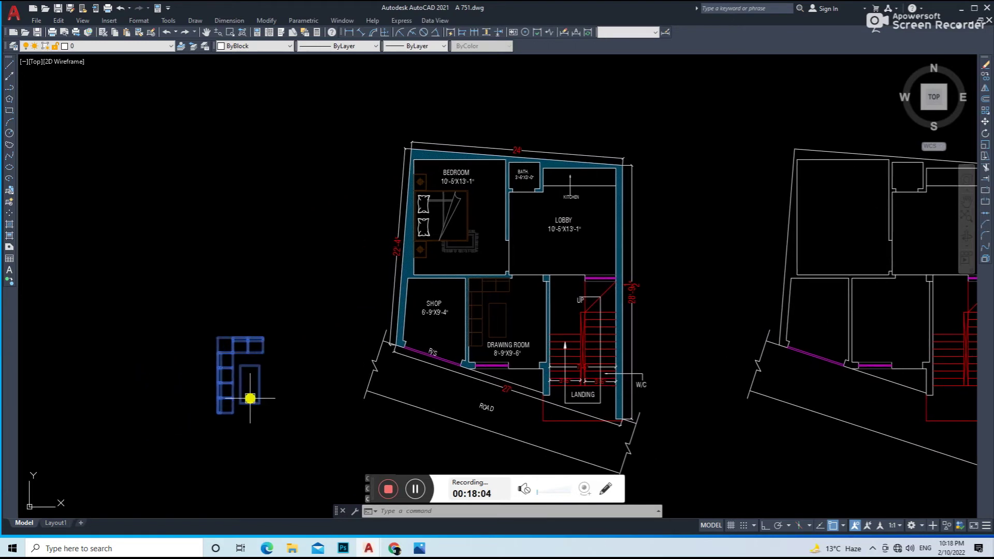
text(MO)
key(Return)
key(Escape)
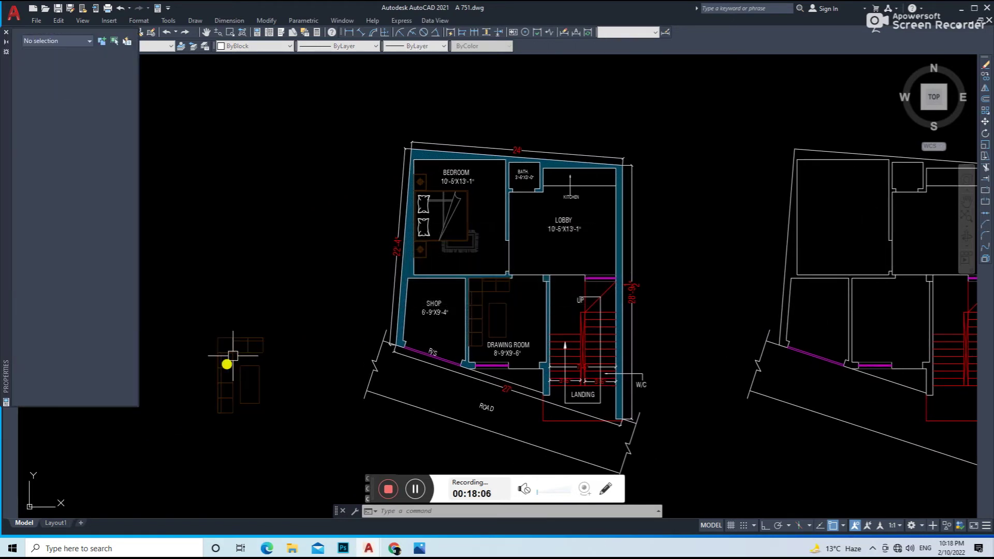
click(6, 34)
Step: Mirror the sofa set, keeping the original
click(192, 387)
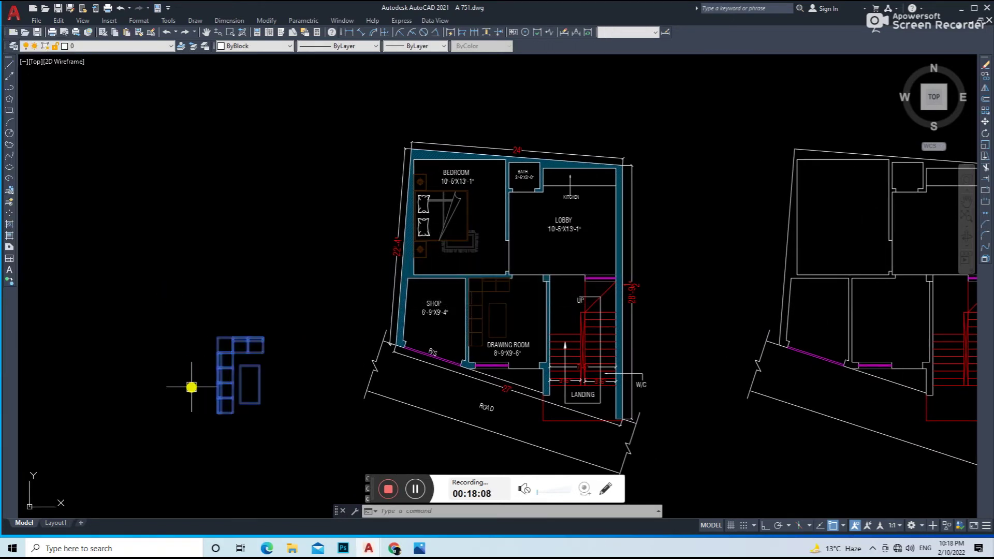
text(MI)
key(Return)
click(174, 386)
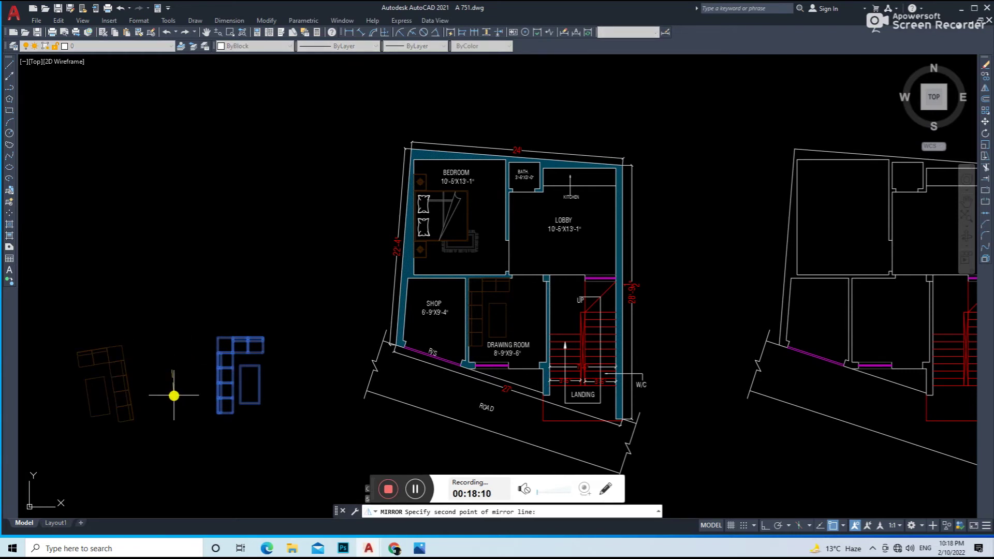
key(Return)
middle_drag(147, 385, 162, 387)
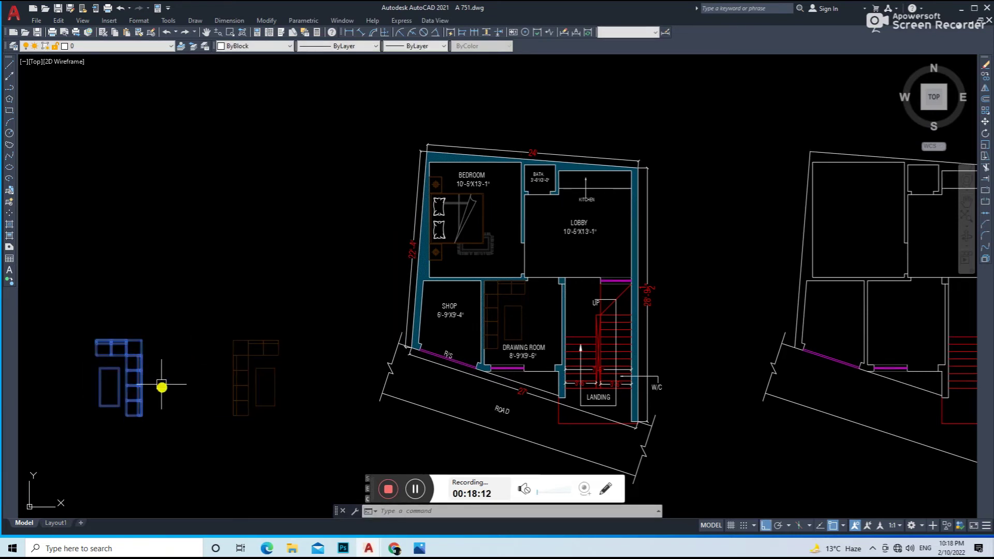
Step: Delete the top bar from the mirrored copy
click(167, 321)
click(111, 343)
key(Delete)
Step: Define the remaining mirrored pieces as a block named MA
click(161, 322)
click(80, 455)
text(b)
key(Return)
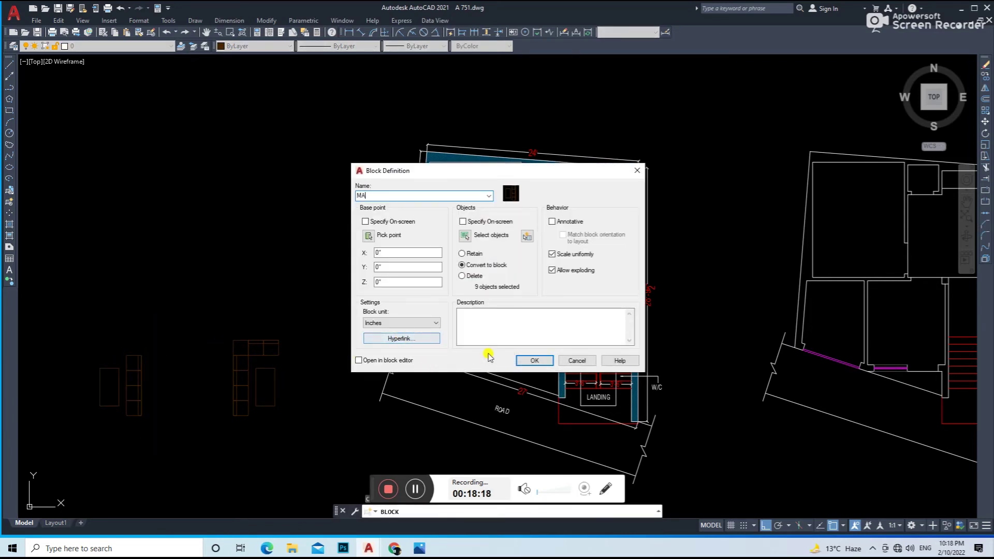
click(535, 362)
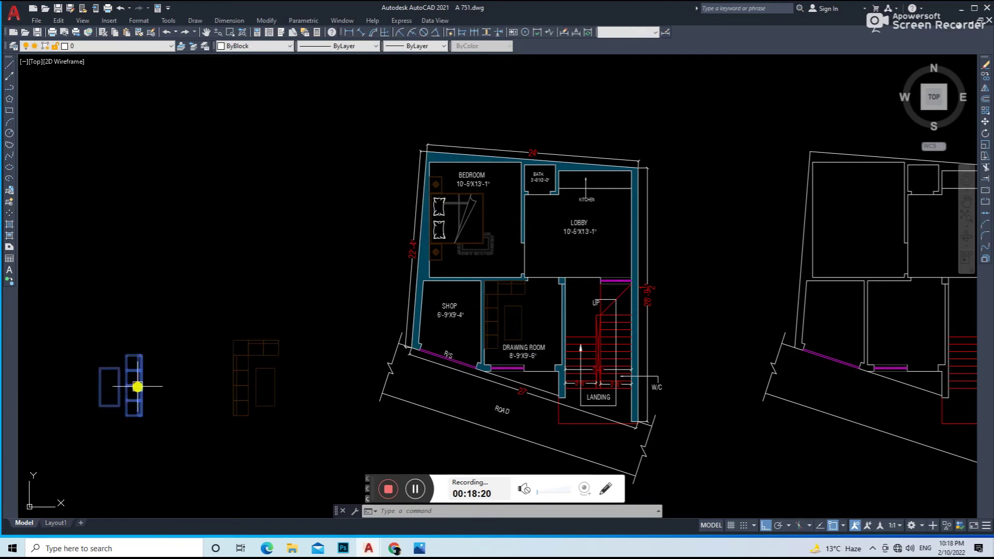
click(512, 511)
text(c)
Step: Copy the MA block along the lobby's right wall
key(Return)
scroll(147, 389, up, 2)
click(130, 386)
scroll(207, 378, down, 2)
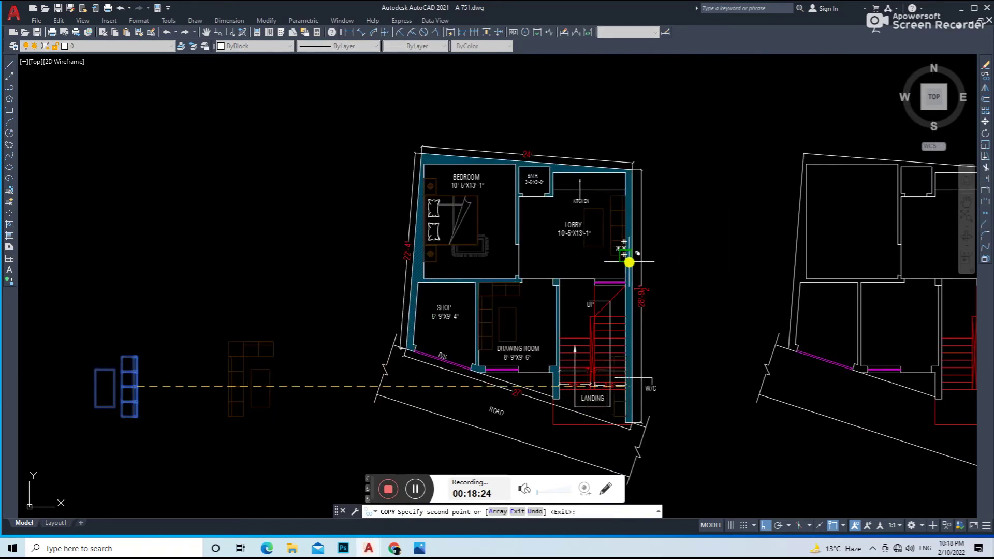
key(Return)
scroll(642, 259, up, 2)
Step: Shift the LOBBY label 2'-2" left to clear the block
click(683, 260)
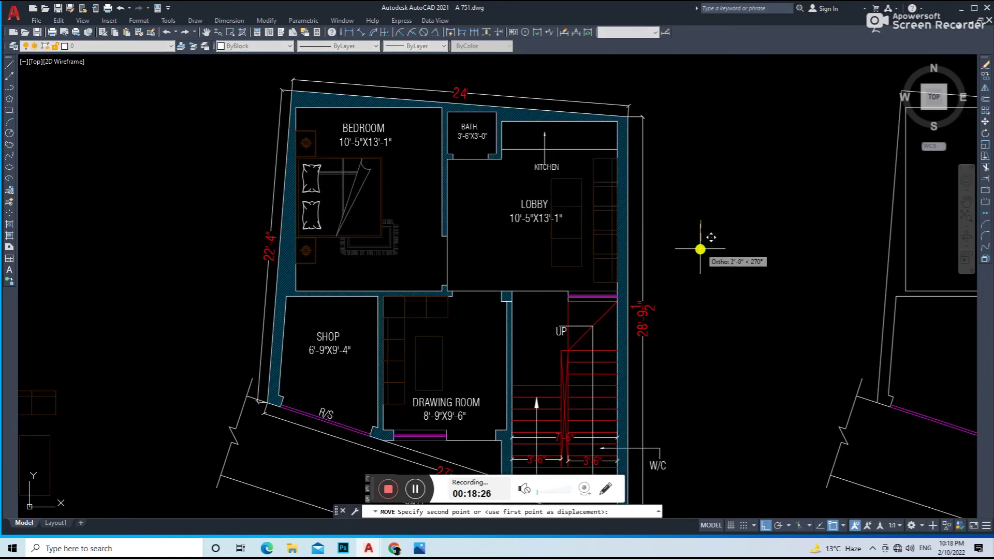
click(701, 246)
click(512, 203)
click(569, 251)
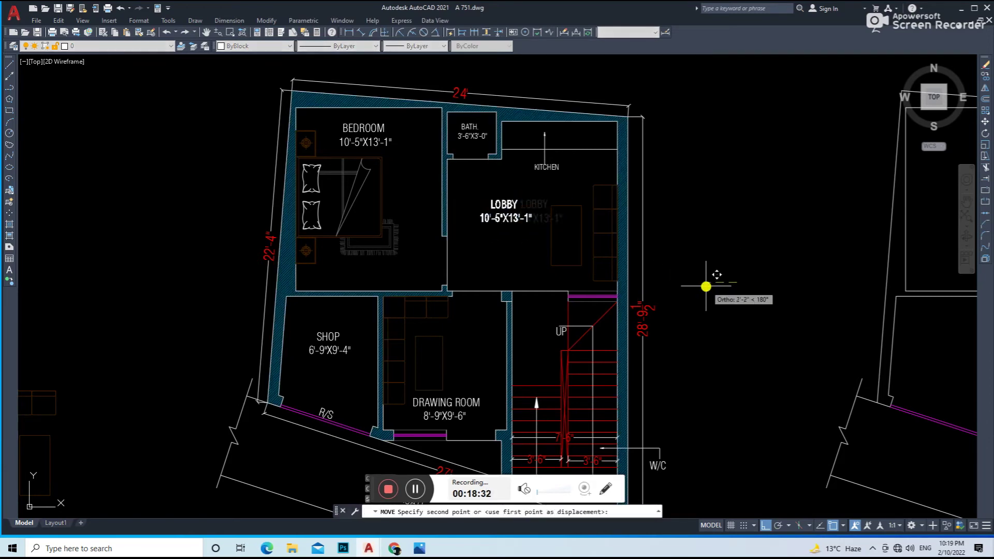
key(Escape)
scroll(481, 247, down, 4)
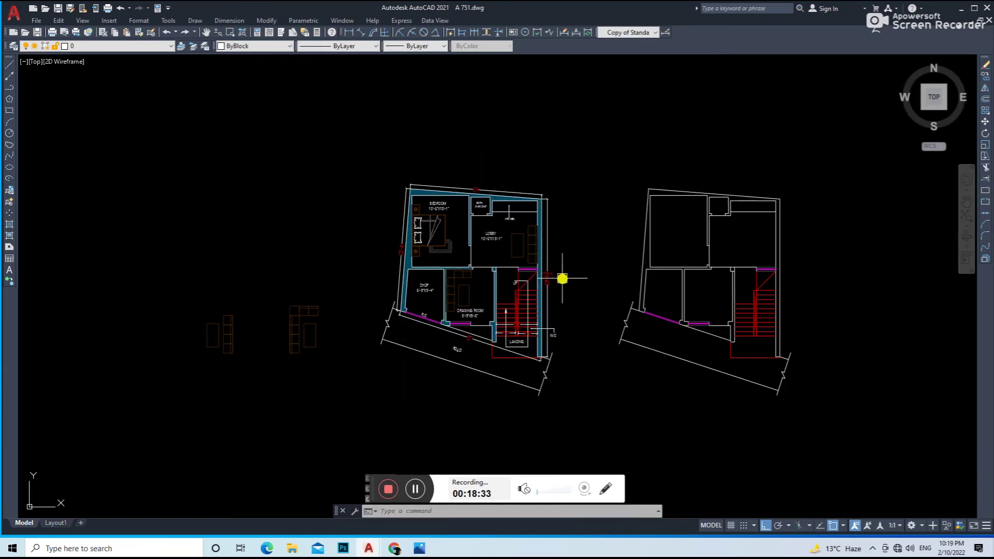
mouse_move(554, 276)
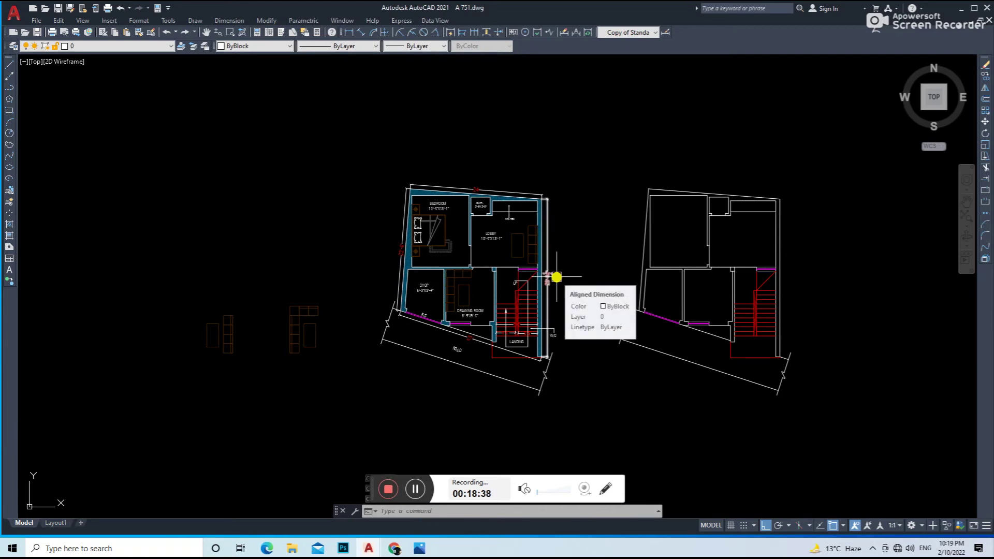
Step: Delete the bath and kitchen partition lines from the second-floor plan
scroll(719, 276, up, 2)
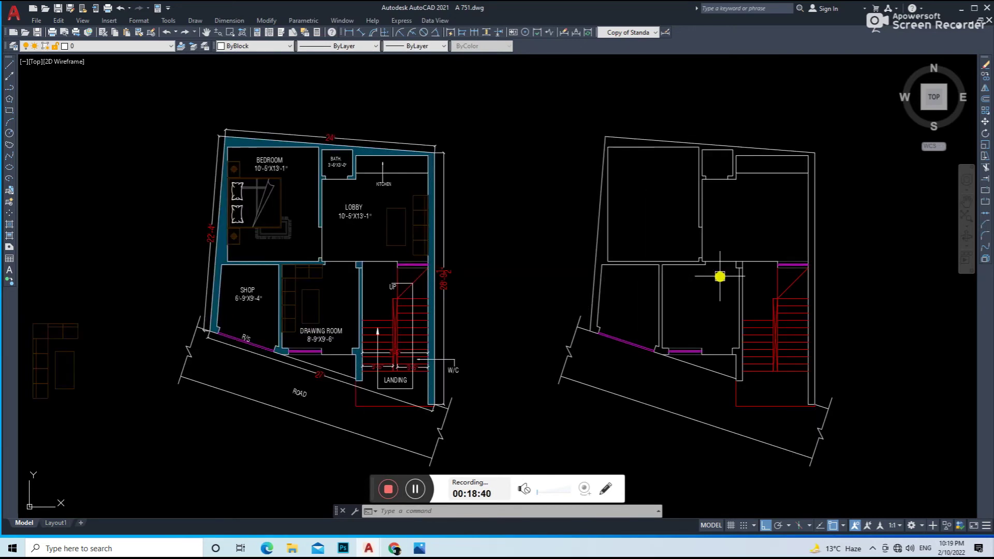
mouse_move(719, 276)
middle_down()
mouse_move(695, 318)
mouse_move(674, 305)
middle_up()
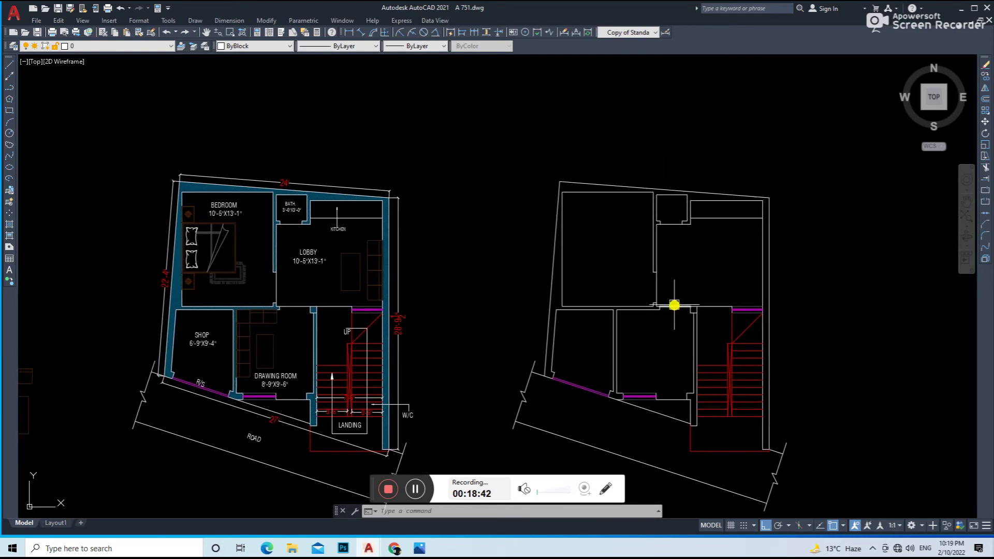
mouse_move(658, 300)
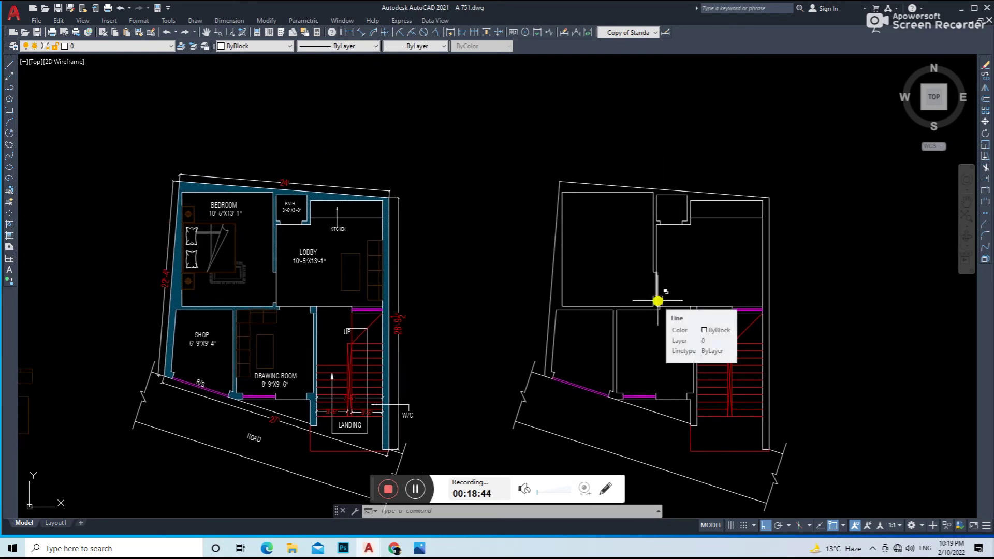
scroll(693, 214, up, 5)
click(765, 197)
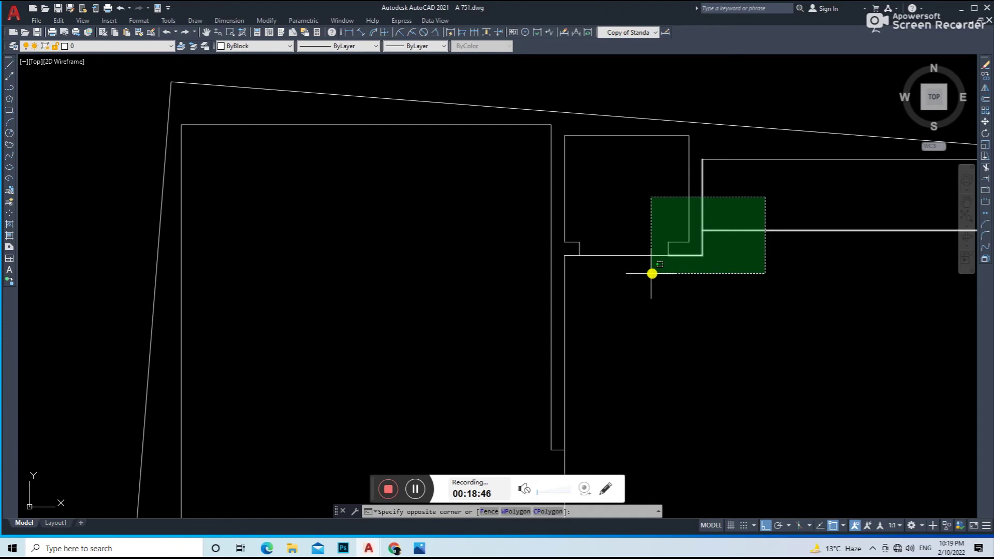
click(574, 297)
key(Delete)
Step: Join the vertical wall segments into one line and remove the short top line
scroll(623, 288, down, 1)
scroll(508, 186, down, 2)
scroll(515, 213, down, 1)
text(j)
key(Return)
click(486, 248)
click(487, 208)
key(Return)
click(519, 151)
key(Delete)
click(594, 167)
Step: Offset the top boundary line to just below itself
text(o)
key(Return)
key(Return)
click(577, 144)
click(508, 189)
key(Return)
Step: Fillet the inner top line into the vertical wall and the right wall
text(f)
click(570, 159)
key(Return)
click(714, 171)
click(756, 244)
Step: Draw a horizontal line across the lower right of the room
middle_drag(776, 350, 703, 293)
scroll(657, 337, up, 1)
scroll(616, 393, up, 3)
click(639, 355)
click(610, 425)
text(l)
key(Return)
click(534, 427)
click(806, 427)
key(Return)
key(Return)
key(Escape)
Step: Trim the short end piece off the new horizontal line
text(tr)
key(Return)
click(751, 427)
key(Escape)
click(761, 355)
click(826, 444)
scroll(786, 362, down, 4)
scroll(711, 387, down, 1)
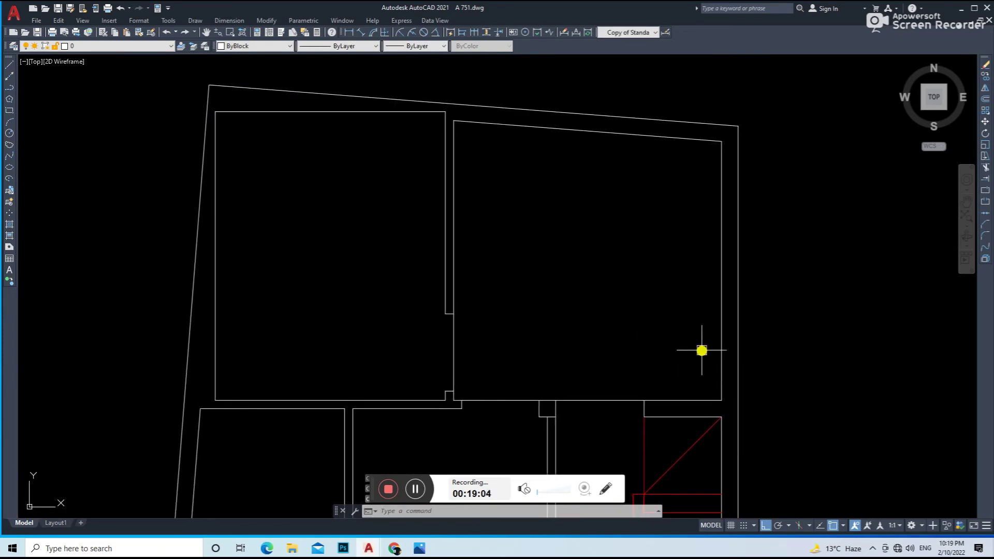
Step: Offset the right wall line 4 outward and delete the original line
text(o)
key(Return)
text(4)
click(724, 344)
key(Escape)
click(720, 345)
key(Delete)
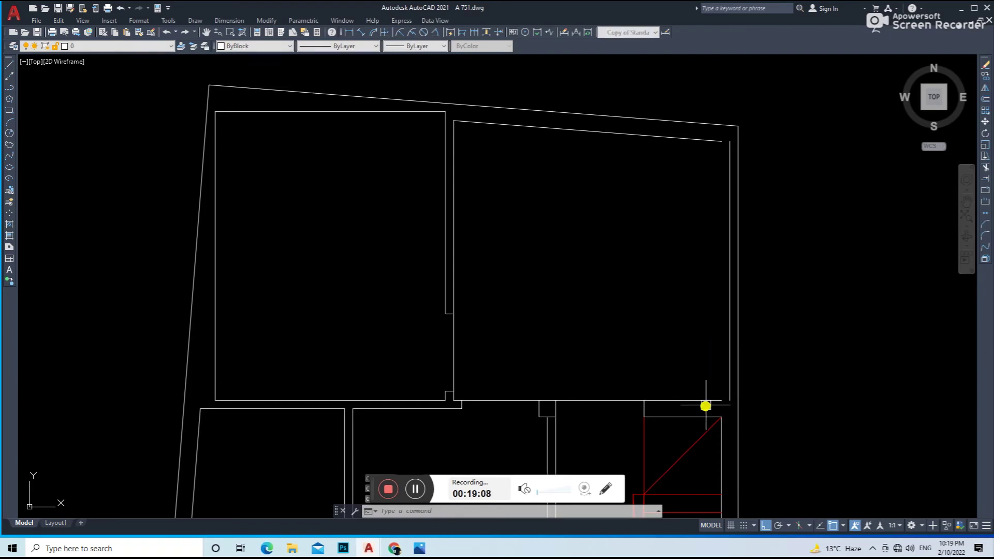
Step: Fillet the bottom and top lines into the new right wall to close the corners
key(f)
key(Return)
click(704, 403)
click(727, 378)
key(Return)
click(714, 143)
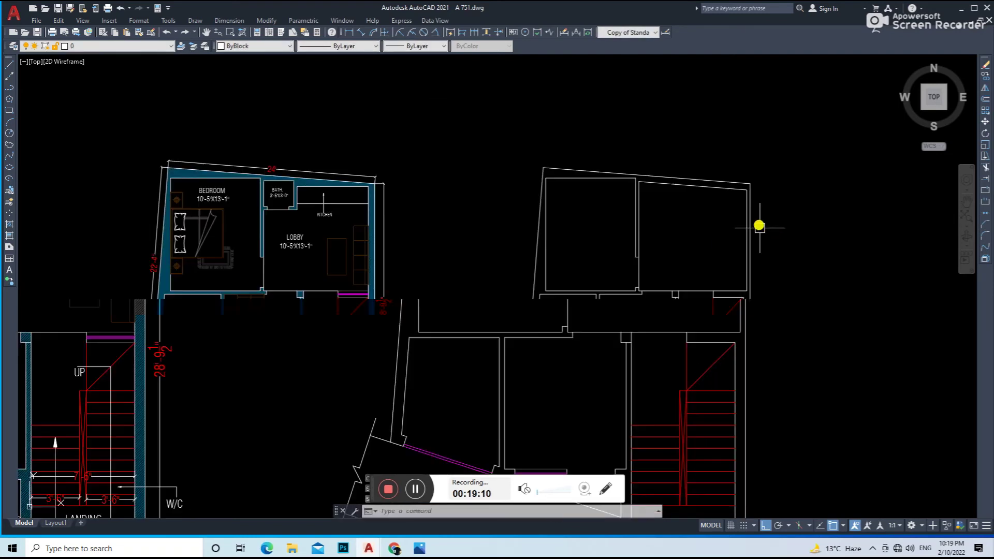
Step: Draw a vertical line from the stair corner up to the inner top wall
scroll(758, 218, down, 4)
mouse_move(704, 233)
middle_down()
mouse_move(682, 273)
mouse_move(710, 298)
middle_up()
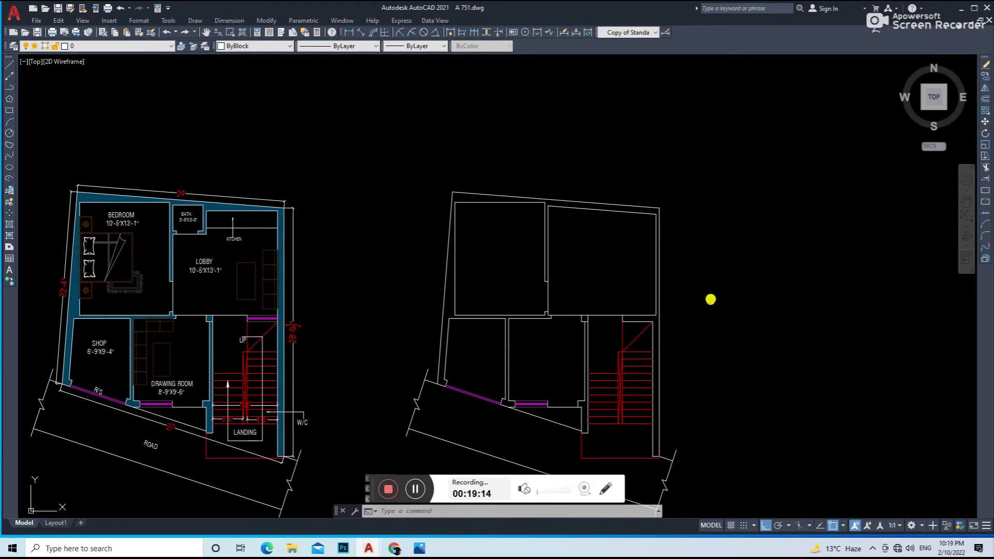
scroll(663, 272, up, 2)
scroll(665, 274, down, 2)
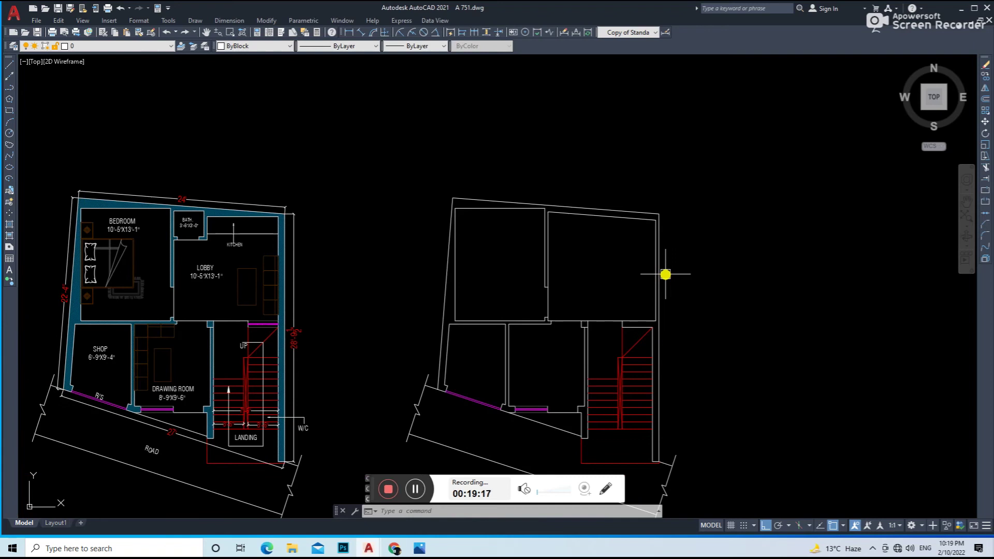
scroll(665, 275, up, 2)
text(o)
key(space)
key(Escape)
text(l)
key(space)
click(595, 353)
click(595, 178)
key(space)
Step: Offset the new vertical line to the right to form the tall narrow room
scroll(594, 178, up, 4)
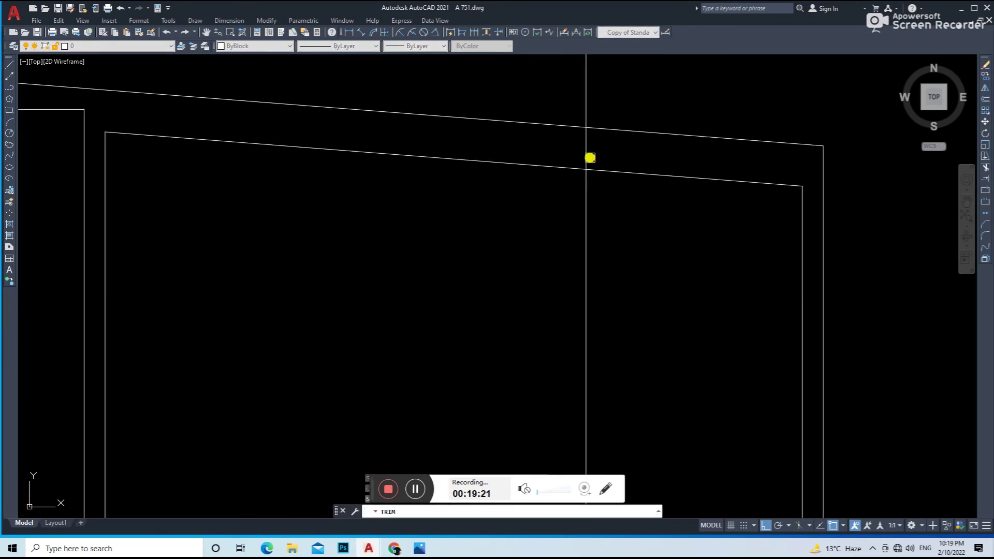
scroll(590, 156, down, 2)
text(o)
key(space)
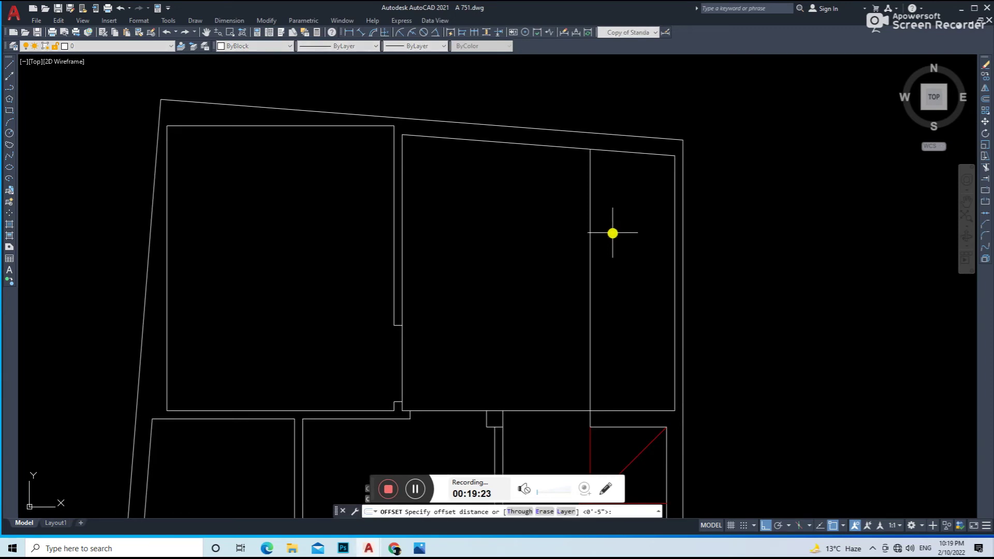
key(space)
click(590, 273)
click(645, 328)
key(space)
Step: Start a trim, then cancel it while zooming around the right-hand room
scroll(590, 419, up, 5)
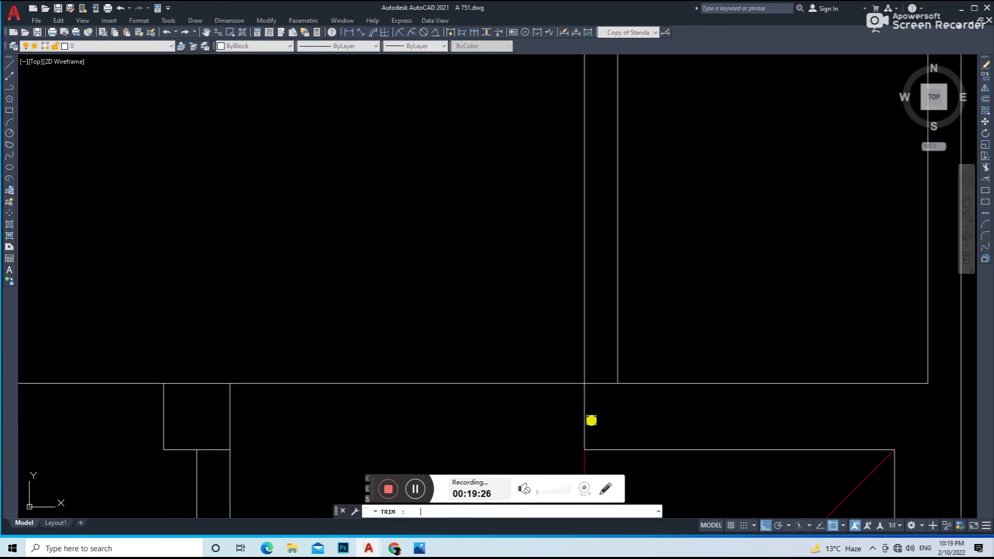
text(tr)
key(space)
scroll(606, 380, down, 5)
scroll(612, 141, up, 4)
scroll(612, 141, up, 2)
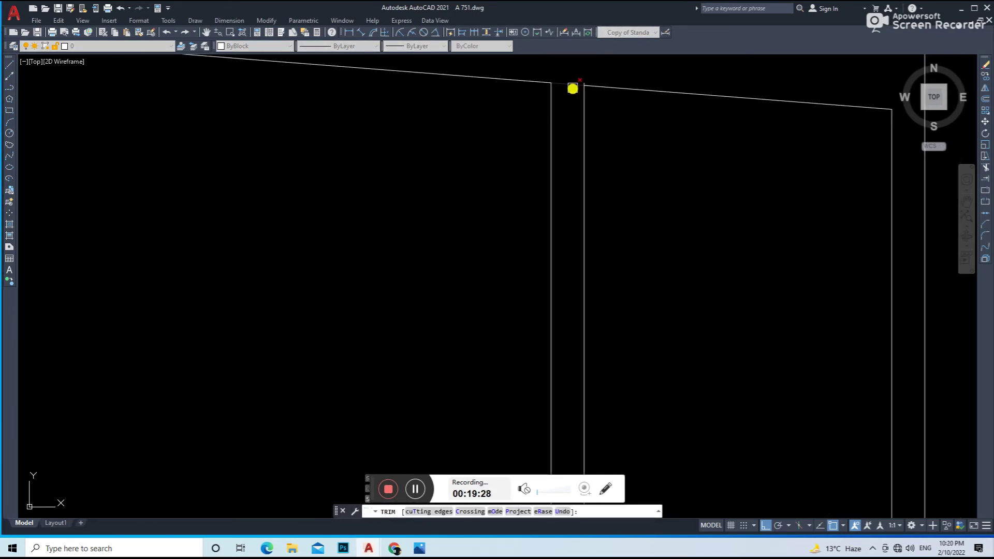
scroll(580, 78, up, 4)
key(Escape)
scroll(546, 91, down, 3)
scroll(537, 133, down, 3)
scroll(584, 361, up, 2)
scroll(583, 355, up, 2)
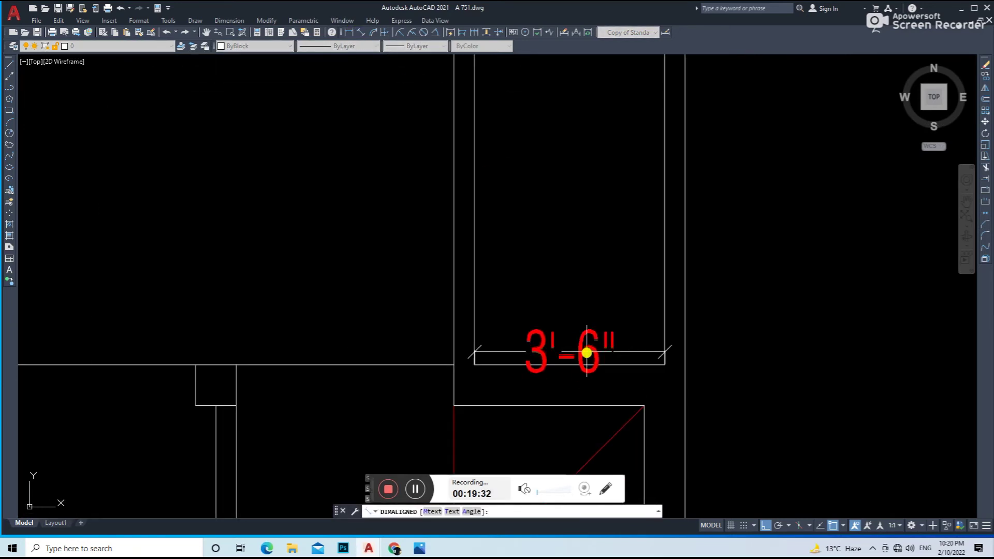
scroll(601, 266, down, 4)
scroll(600, 293, down, 2)
Step: Offset the small room's horizontal line by 4 to begin the box divisions
text(o)
key(Return)
text(3)
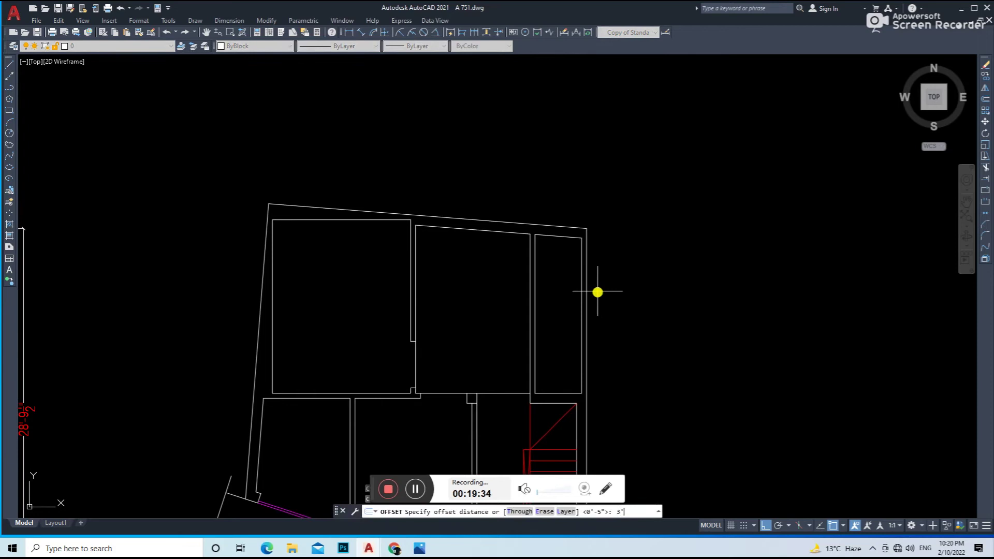
click(561, 401)
key(Escape)
text(o)
key(Return)
text(4)
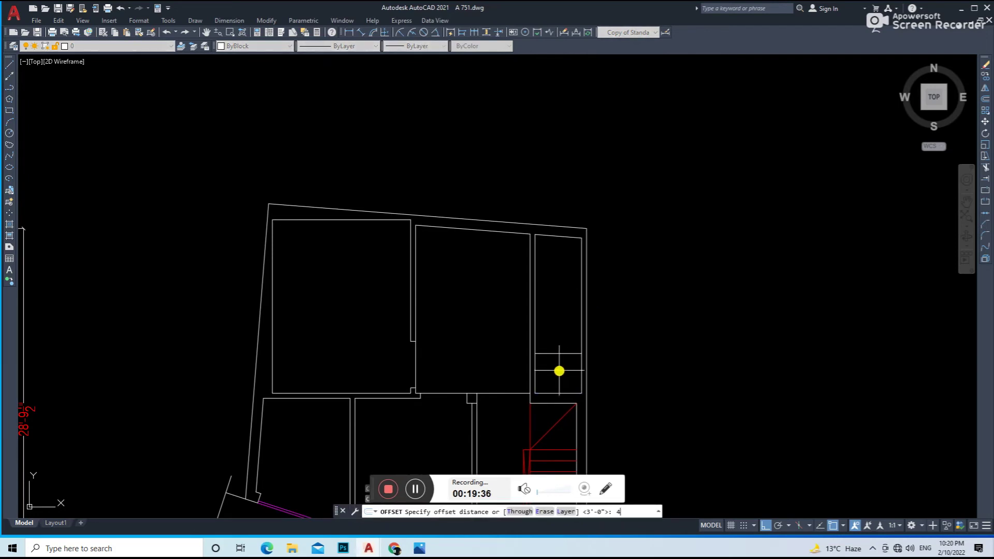
click(543, 354)
click(543, 344)
scroll(544, 344, up, 5)
key(Escape)
Step: Run a brief trim on the right-hand room lines and zoom in
text(tr)
key(Return)
key(Escape)
scroll(702, 361, down, 5)
scroll(560, 342, up, 1)
scroll(533, 283, up, 4)
Step: Fillet the horizontal offset line with the vertical line into a clean corner
text(l)
key(Return)
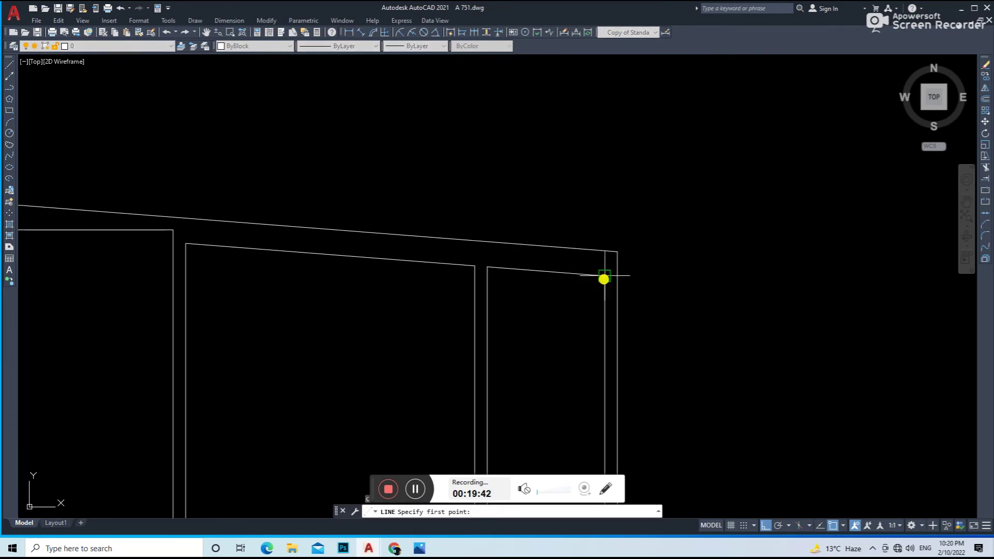
scroll(466, 296, up, 2)
scroll(510, 273, up, 2)
key(Escape)
text(f)
key(Return)
click(547, 246)
click(517, 259)
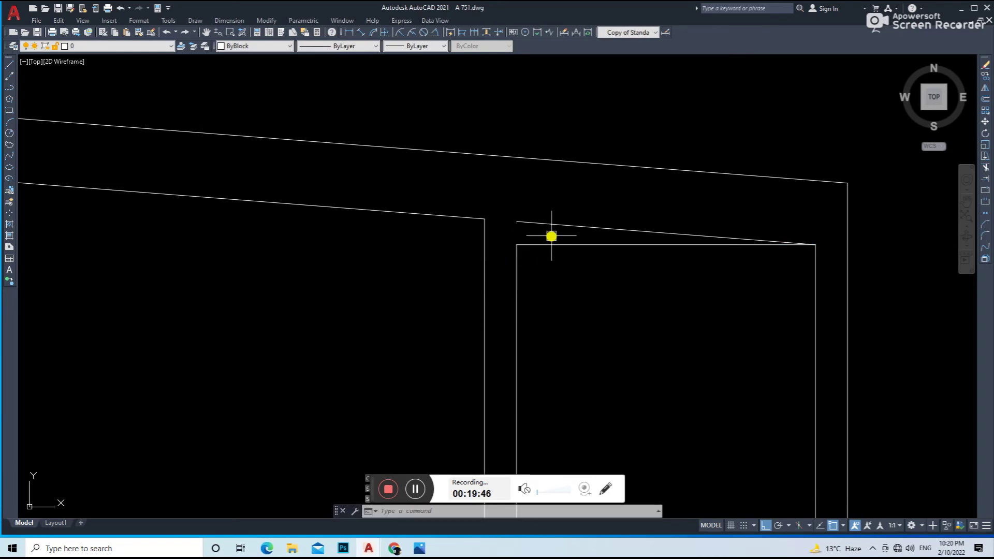
Step: Offset the top line upward and fillet it with the vertical line at the corner
scroll(569, 249, down, 3)
text(o)
key(Return)
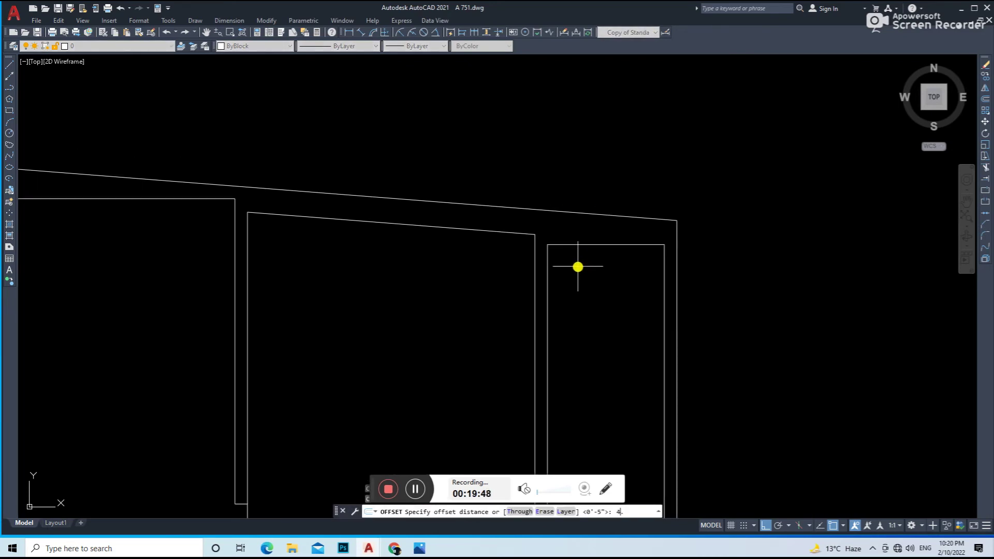
click(578, 244)
key(Delete)
text(f)
click(548, 254)
click(588, 232)
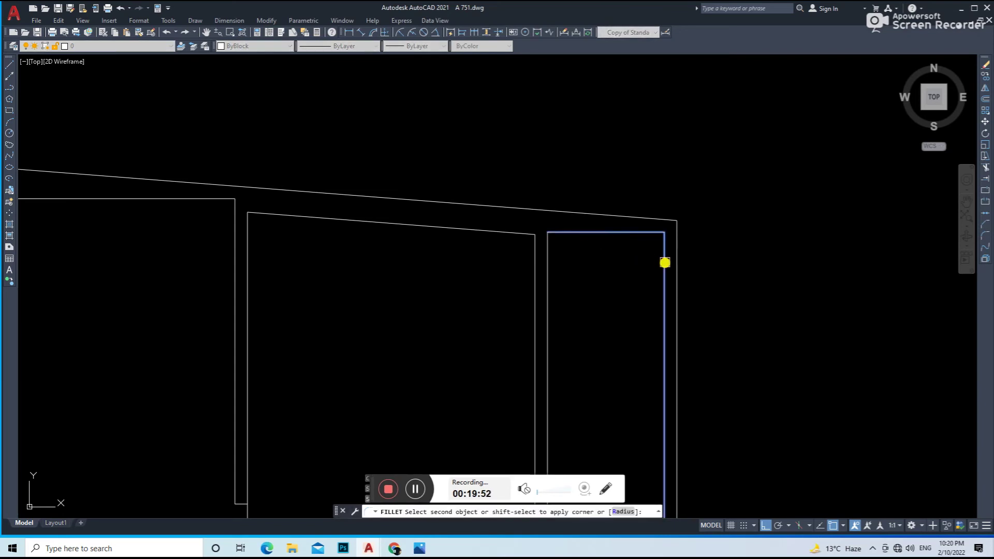
click(665, 262)
scroll(637, 280, down, 4)
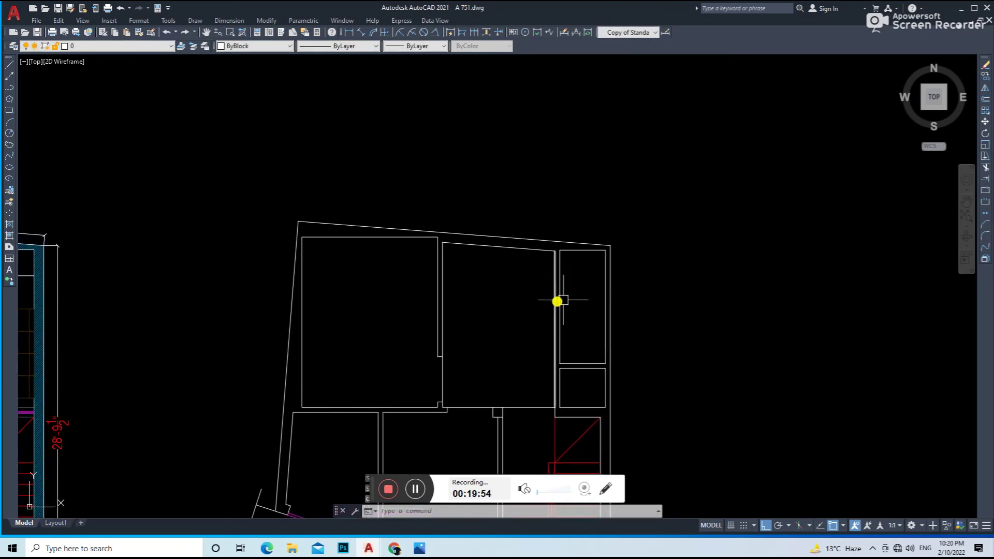
Step: Offset the tall box's line 4 downward to create the middle box divider
text(o)
key(Return)
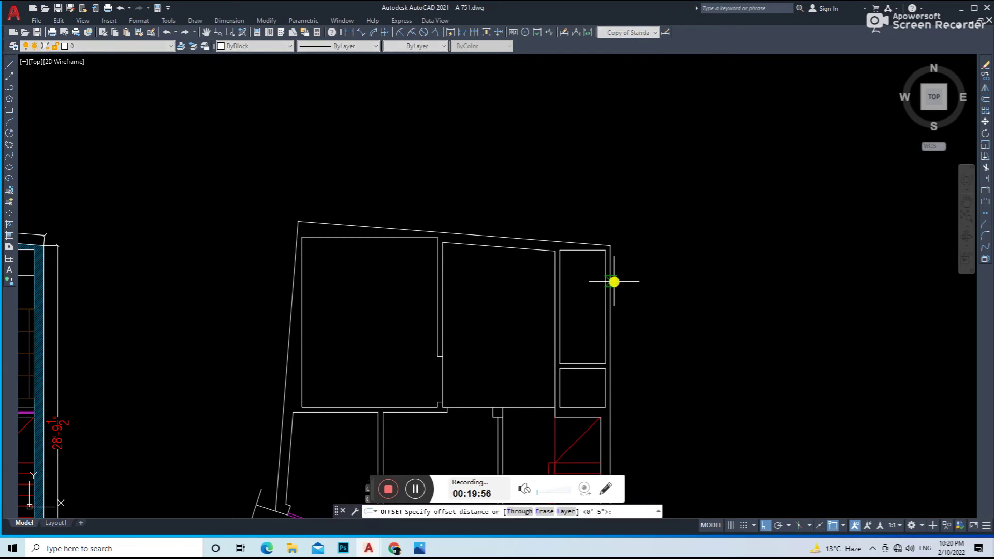
key(Return)
key(Return)
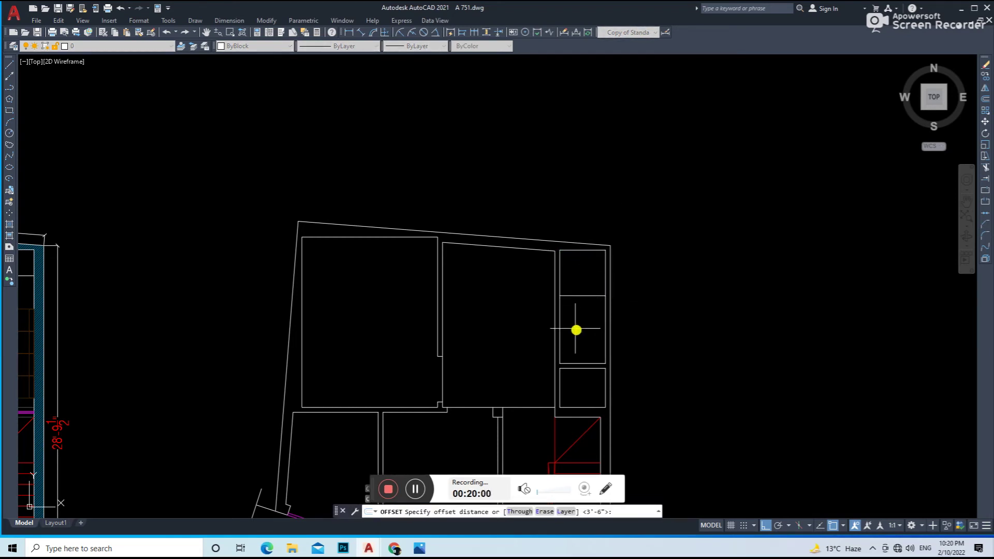
middle_drag(588, 332, 577, 336)
text(4.5)
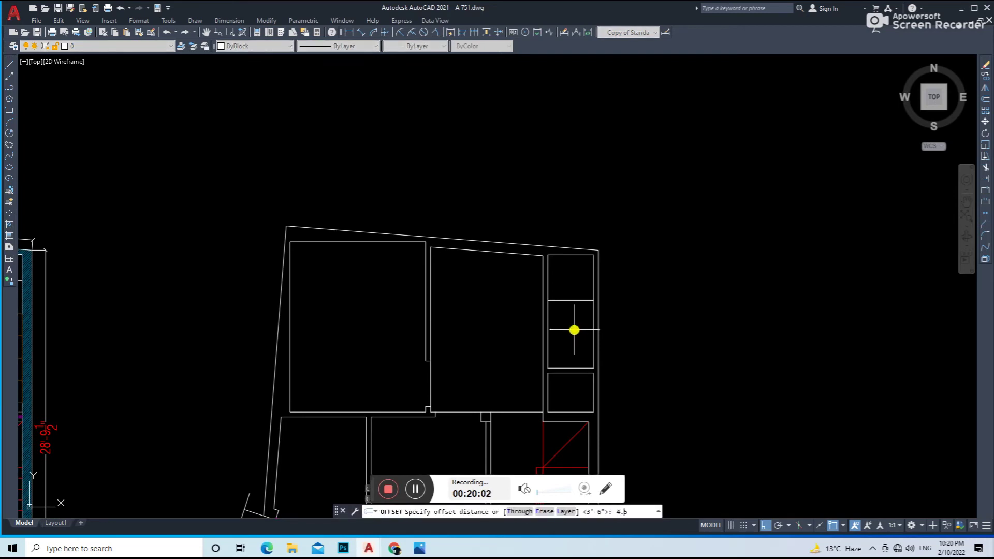
click(563, 299)
click(564, 335)
key(Return)
Step: Trim the box lines and draw a short connecting line
scroll(552, 304, up, 8)
text(tr)
key(Return)
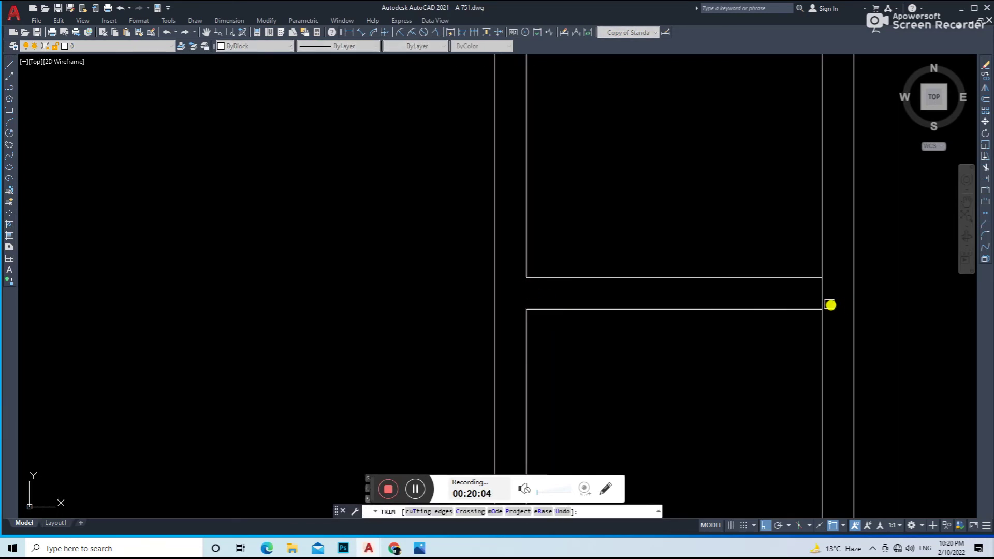
key(Escape)
scroll(671, 269, down, 6)
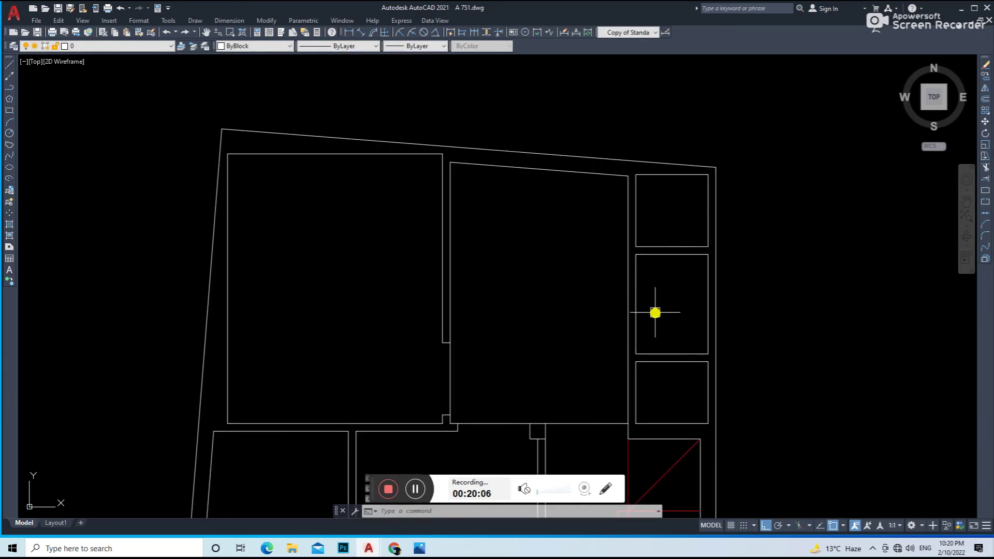
text(l)
key(Return)
scroll(636, 370, up, 2)
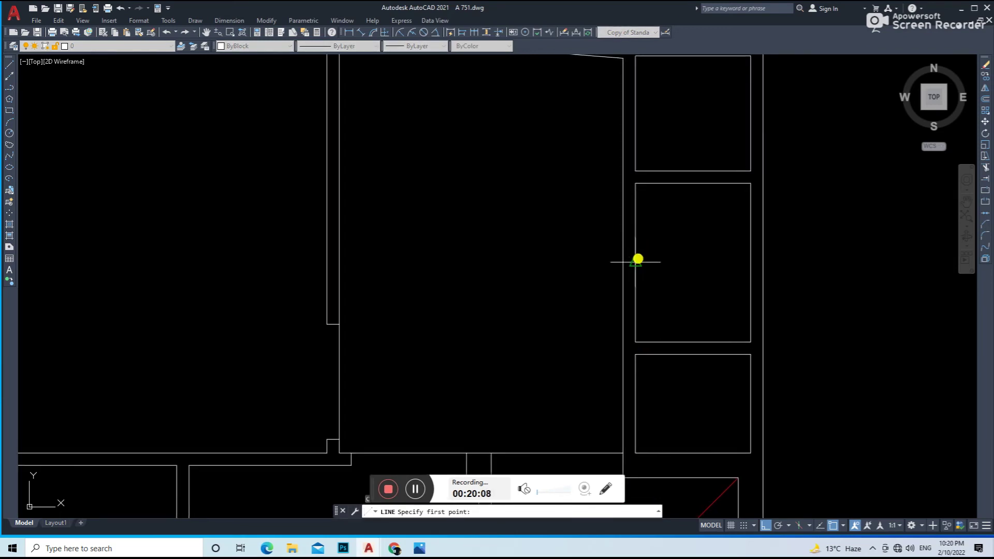
click(628, 262)
key(Return)
Step: Offset the short connecting line downward to make a second connector
text(o)
key(Return)
key(Return)
scroll(630, 262, up, 2)
scroll(630, 262, up, 2)
click(631, 265)
click(632, 285)
click(583, 250)
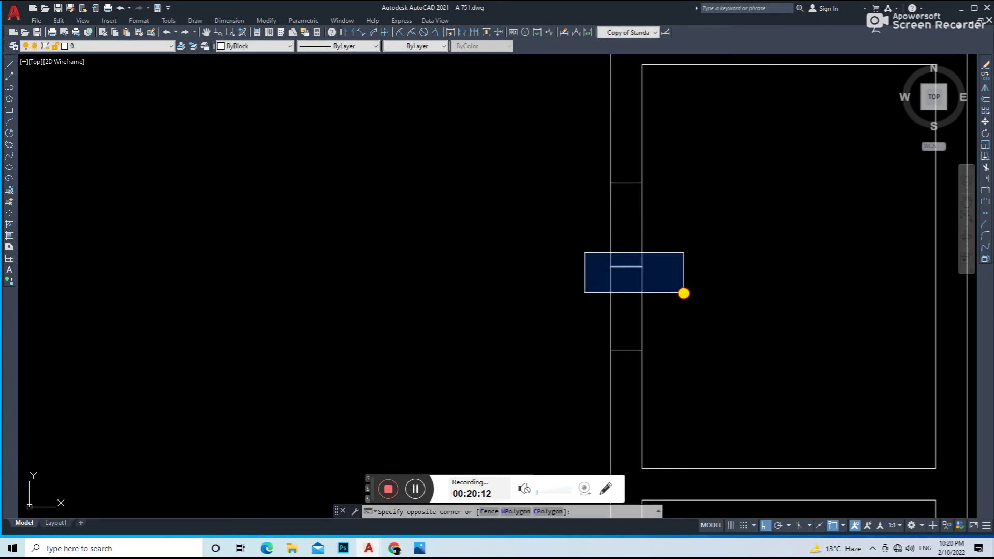
key(Escape)
scroll(688, 238, down, 4)
Step: Stretch the connector edges up into their new position
text(s)
key(Return)
click(710, 270)
click(694, 289)
key(space)
key(Return)
click(708, 292)
Step: Trim the middle box's left edge between the connectors to open the doorway
text(tr)
key(Return)
drag(708, 280, 648, 292)
key(Escape)
Step: Draw a vertical wall line along the side of the right-hand rooms
text(l)
key(Return)
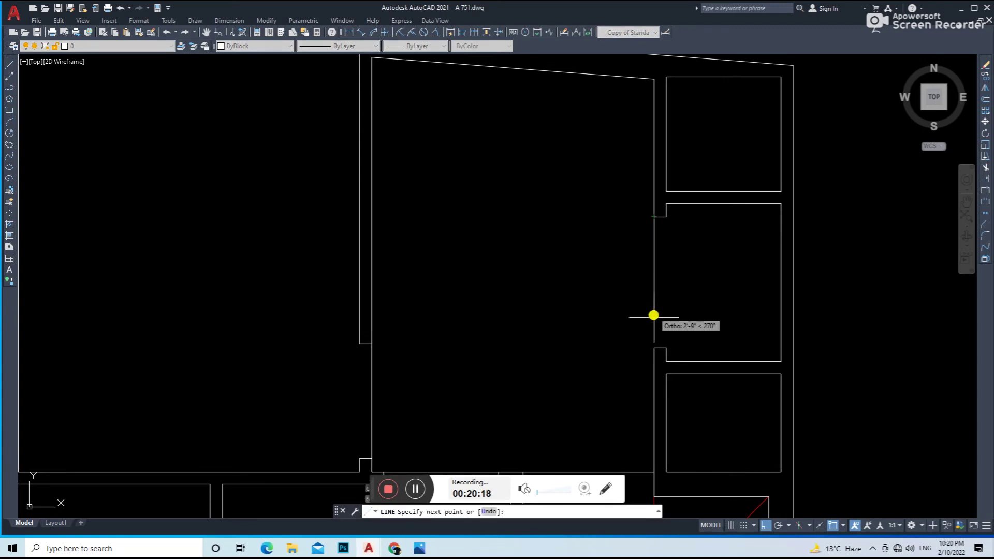
click(666, 348)
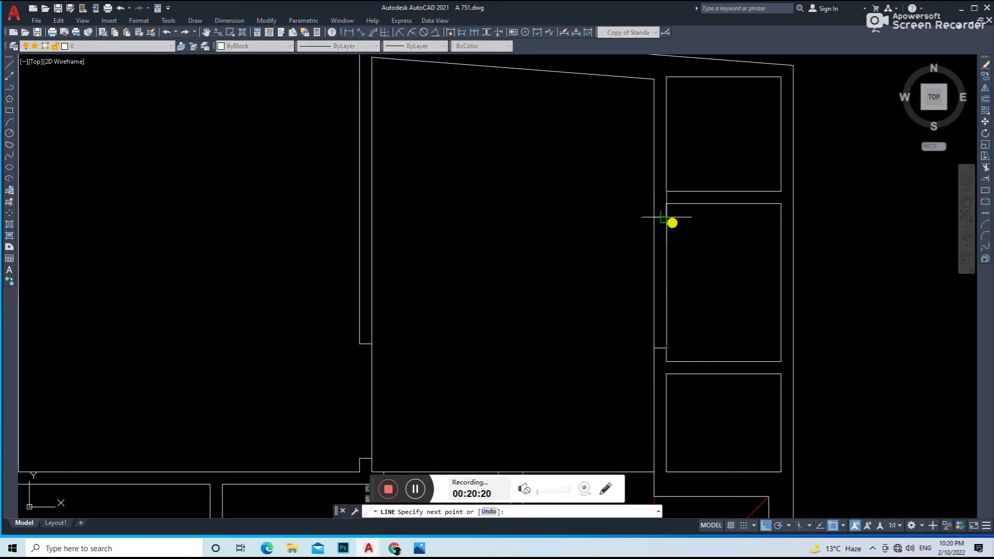
click(663, 217)
key(Escape)
scroll(686, 229, down, 2)
scroll(691, 284, up, 3)
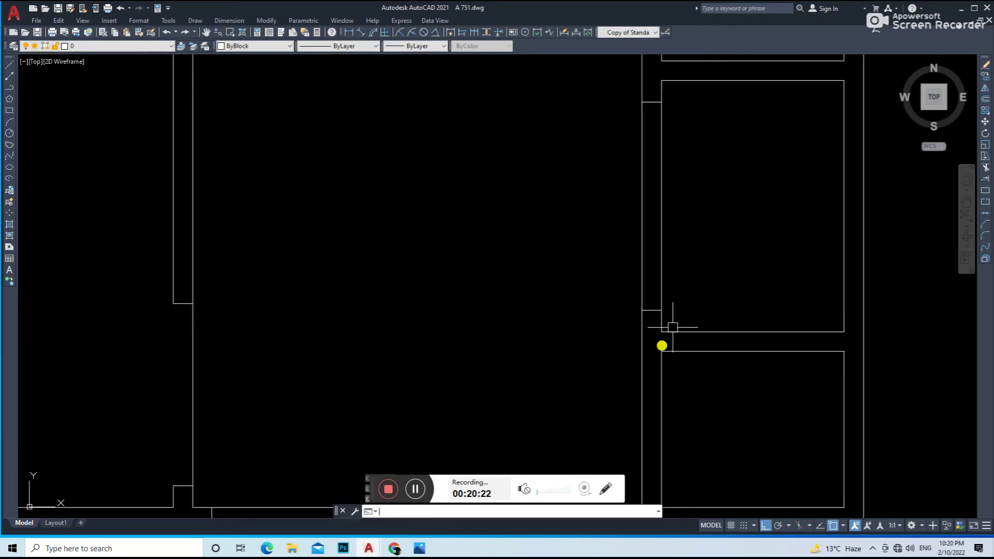
Step: Draw a short vertical line at the middle box and offset a copy of it
scroll(665, 344, up, 2)
text(l)
key(Return)
click(673, 281)
key(Return)
text(o)
key(Return)
click(669, 314)
scroll(671, 305, down, 3)
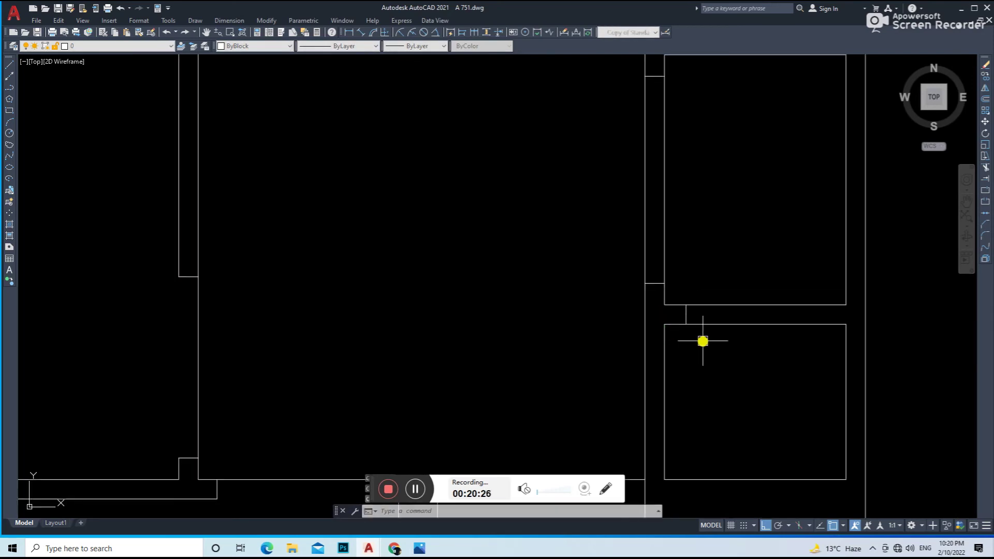
Step: Redo the offset of the segment with a 2.5 distance
text(o)
key(Return)
text(2.5)
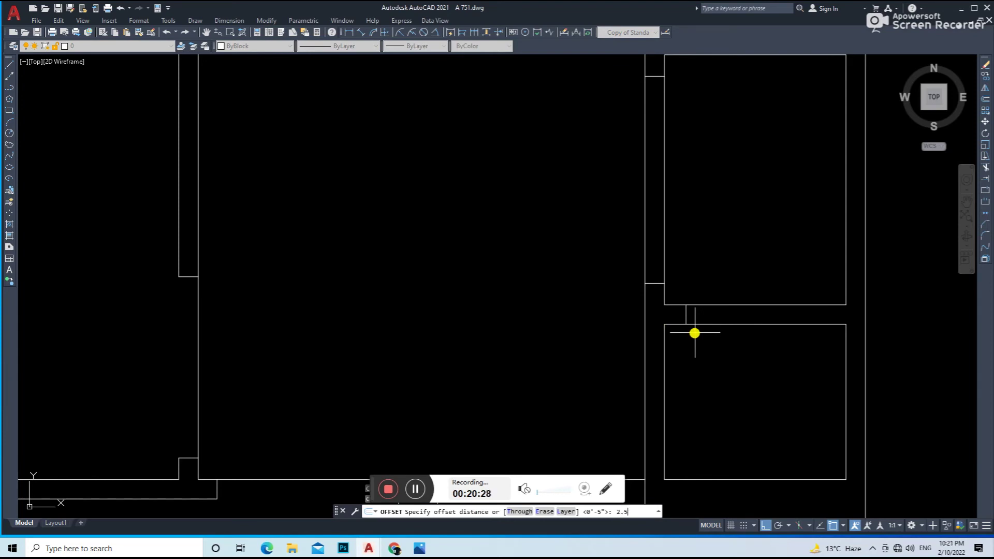
key(Return)
scroll(686, 317, up, 1)
scroll(719, 311, down, 2)
key(Escape)
key(l)
key(Return)
click(724, 344)
key(Escape)
key(Return)
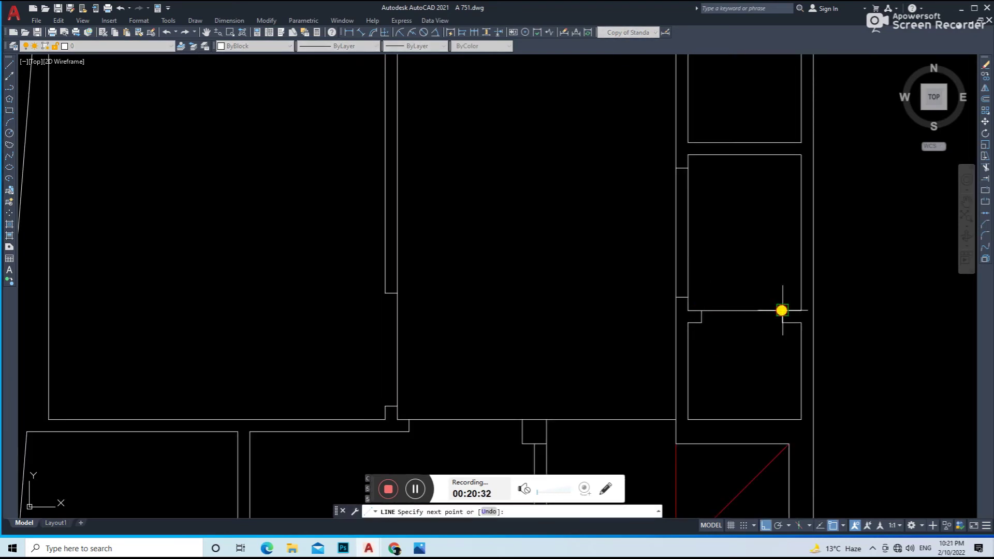
key(Escape)
Step: Draw two vertical guide lines up through the right-hand boxes
middle_drag(763, 222, 654, 334)
key(Return)
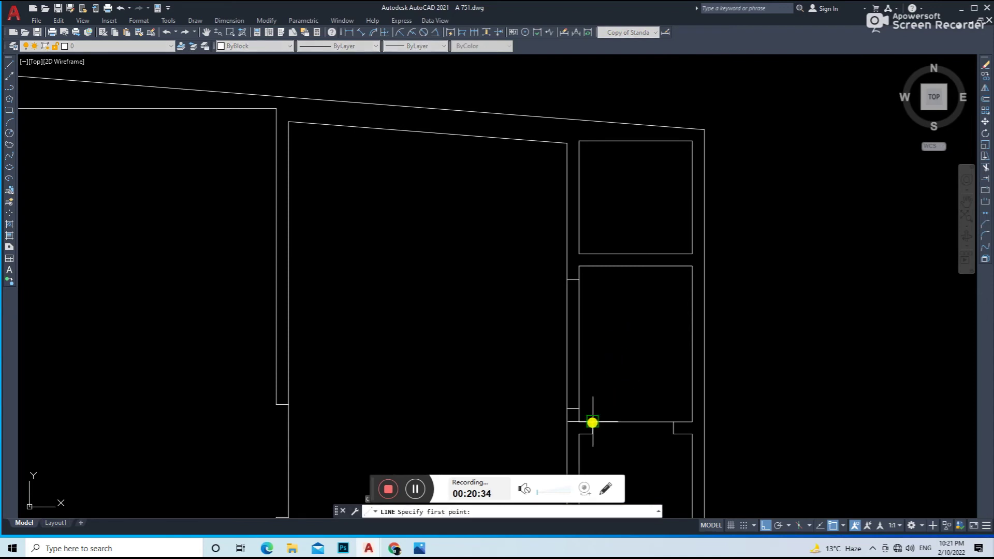
click(616, 214)
key(Return)
Step: Trim the segments between the guides to cut notches into the middle box
key(Return)
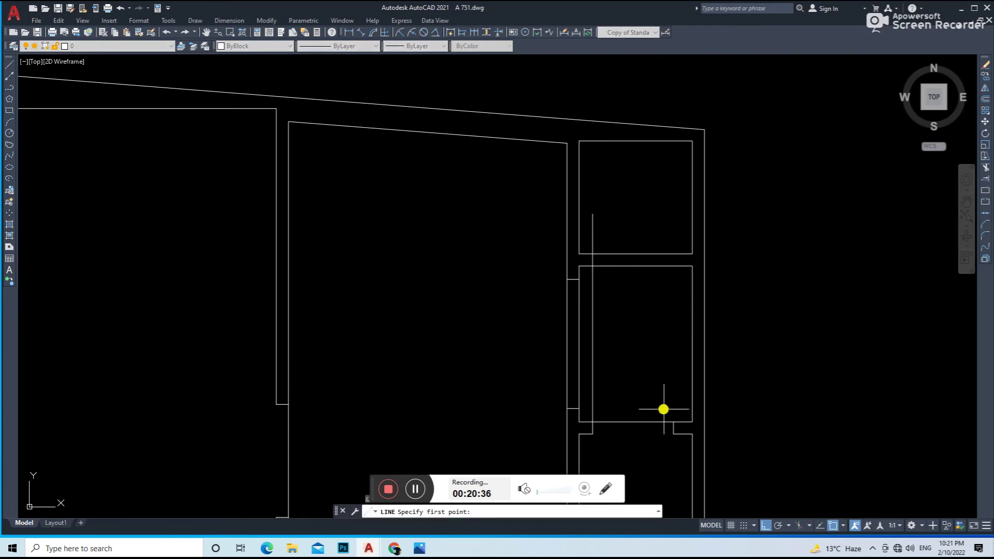
scroll(665, 224, up, 3)
click(647, 219)
key(Escape)
text(tr)
Step: Add a short line segment to close off the notch
key(Return)
scroll(531, 280, down, 3)
click(533, 282)
click(456, 290)
drag(468, 290, 490, 207)
key(Escape)
text(l)
key(Return)
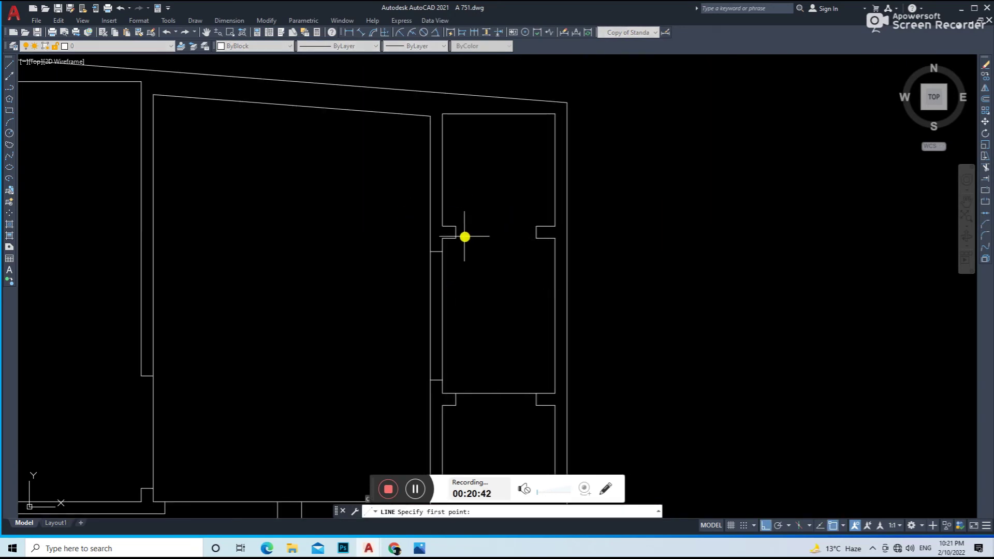
click(536, 238)
key(Escape)
scroll(500, 180, down, 2)
scroll(561, 258, up, 1)
scroll(519, 264, up, 1)
scroll(536, 252, up, 1)
scroll(536, 252, down, 2)
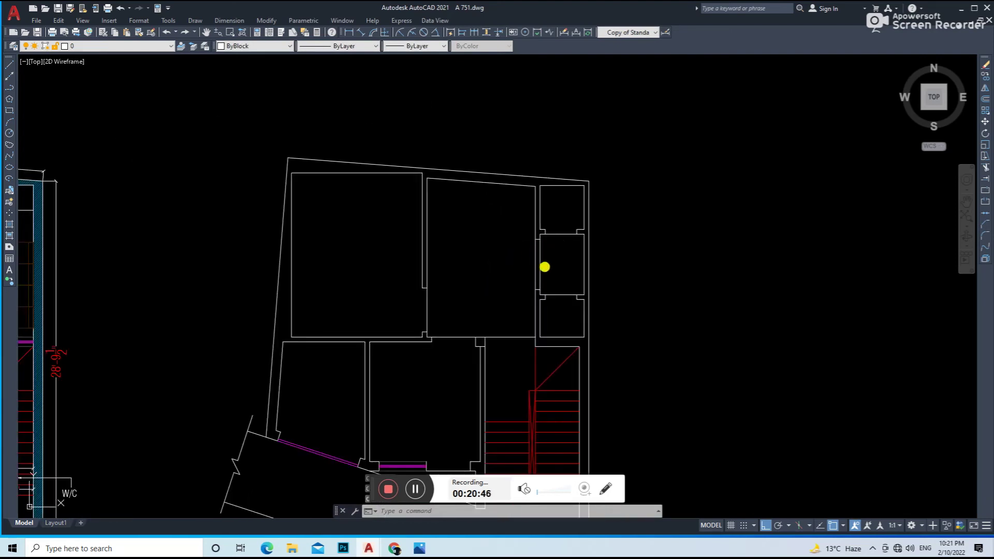
Step: Draw a short line from the middle room's top corner
text(l)
key(Return)
scroll(544, 187, up, 2)
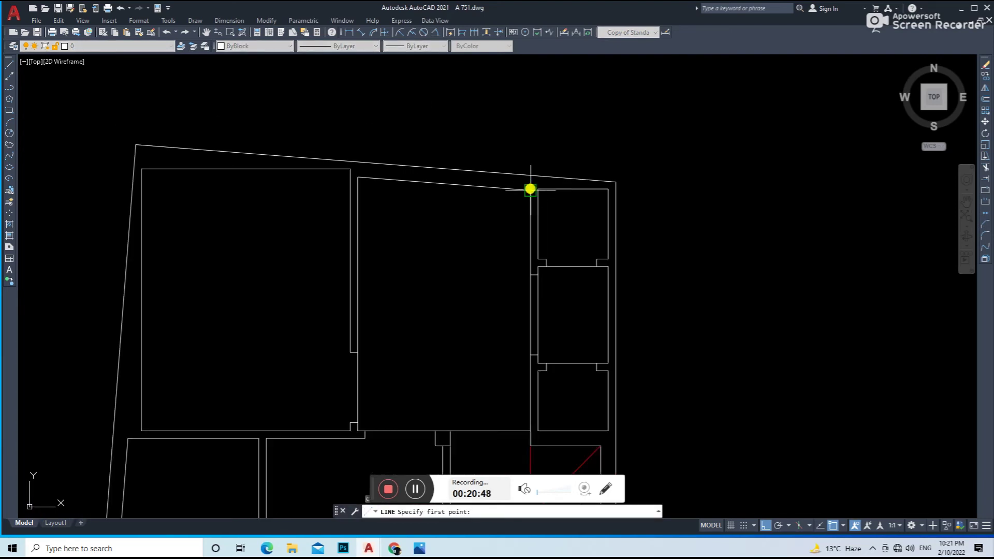
key(Escape)
key(Return)
click(517, 191)
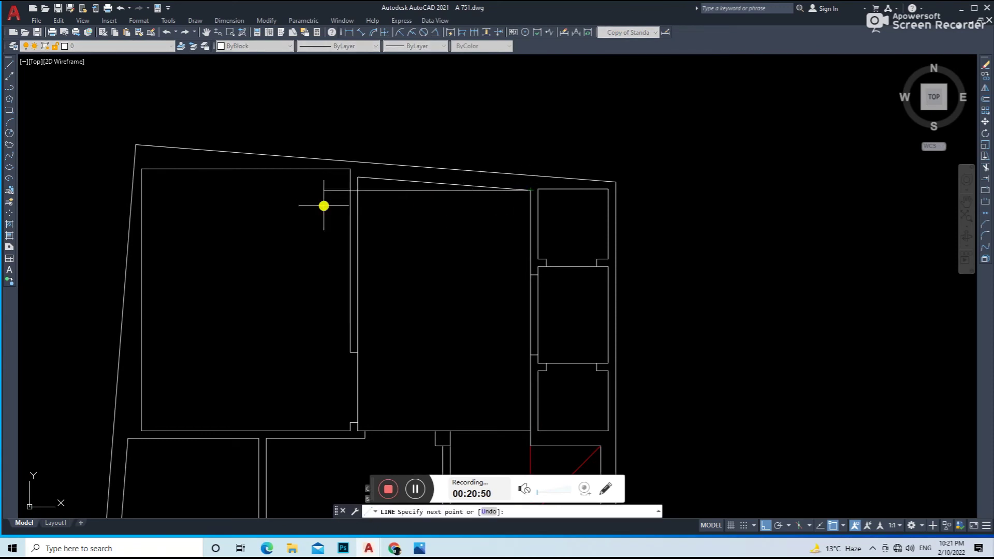
key(Escape)
scroll(363, 193, up, 4)
Step: Fillet the vertical wall to the horizontal line and delete the stray sloped line
text(f)
key(Return)
click(346, 205)
click(378, 186)
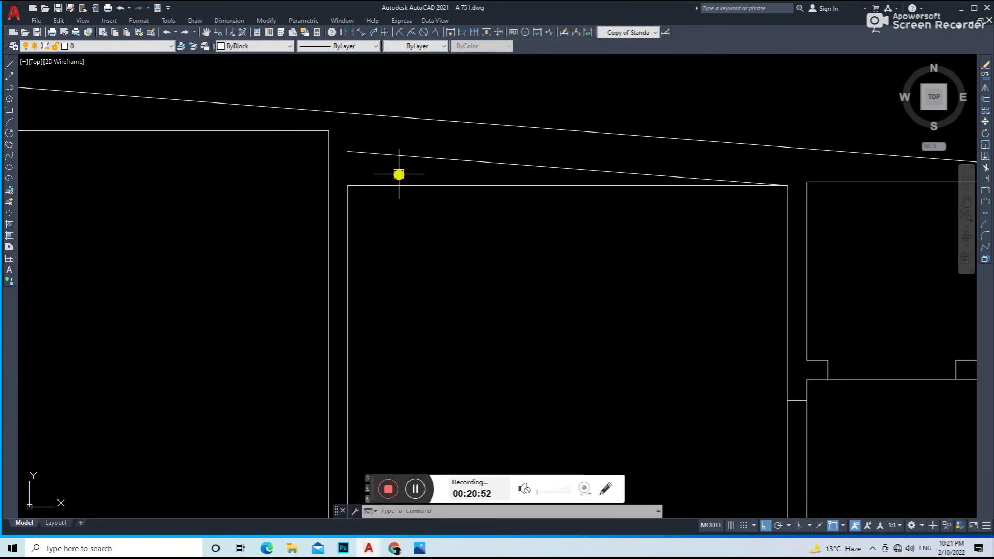
click(428, 155)
key(Delete)
scroll(465, 165, down, 2)
click(511, 175)
Step: Try moving the middle room's top line, then undo the move
click(485, 297)
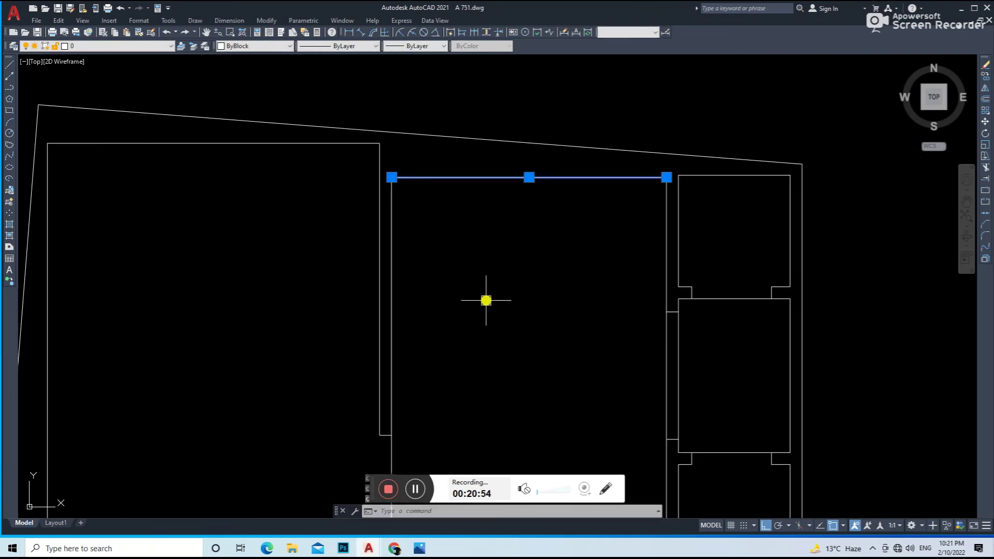
text(m)
key(Return)
click(500, 304)
key(Escape)
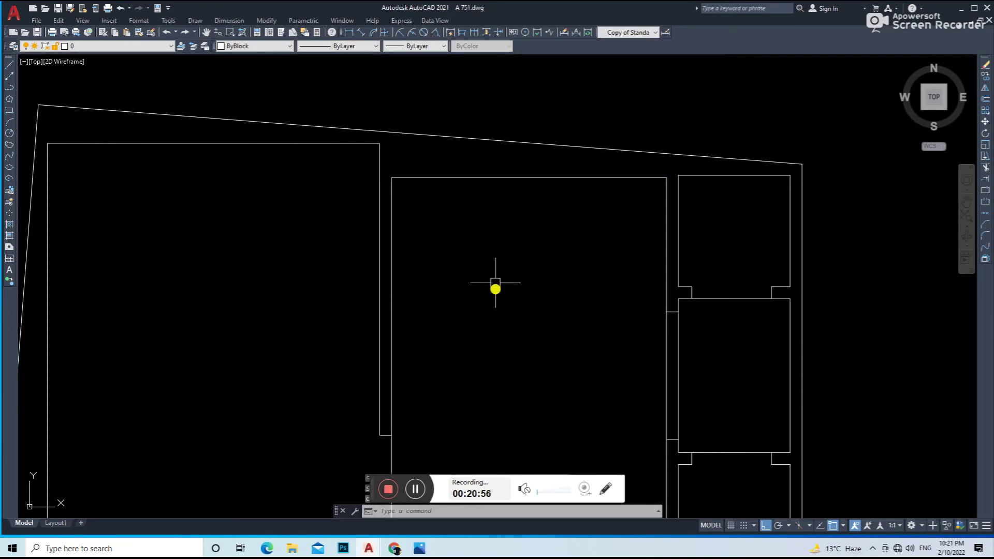
click(504, 178)
text(m)
key(Return)
click(474, 325)
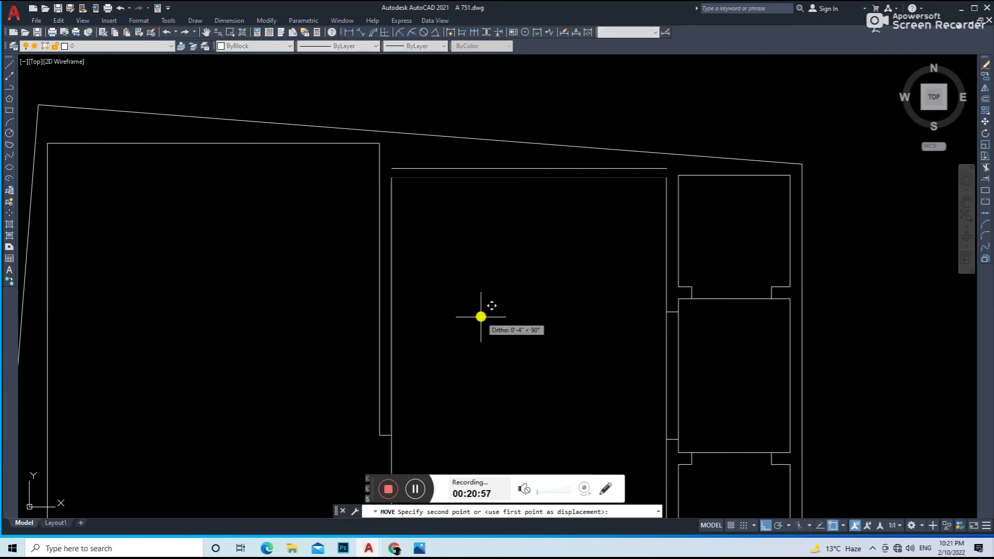
key(Return)
key(ctrl+z)
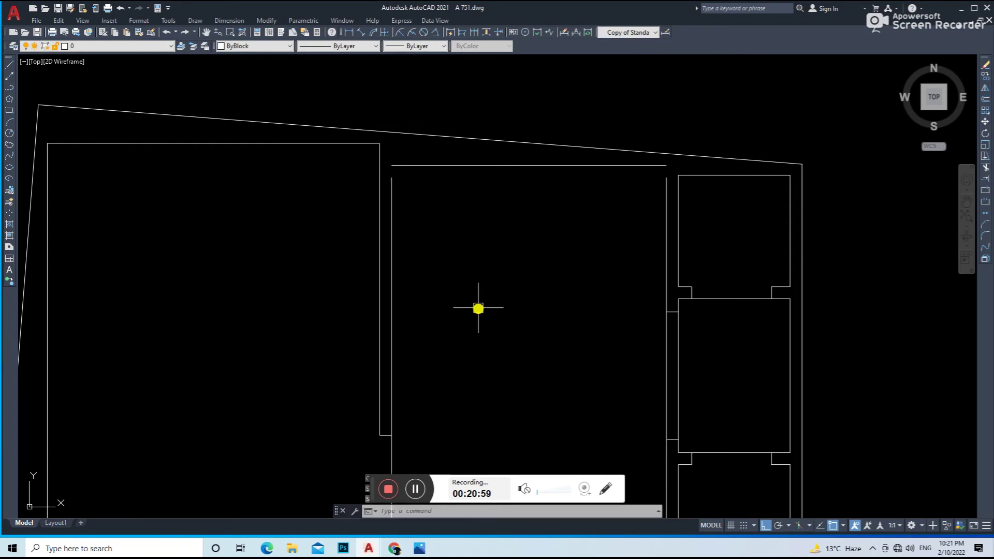
Step: Move the middle room's top line slightly higher
click(482, 178)
text(m)
key(Return)
click(486, 311)
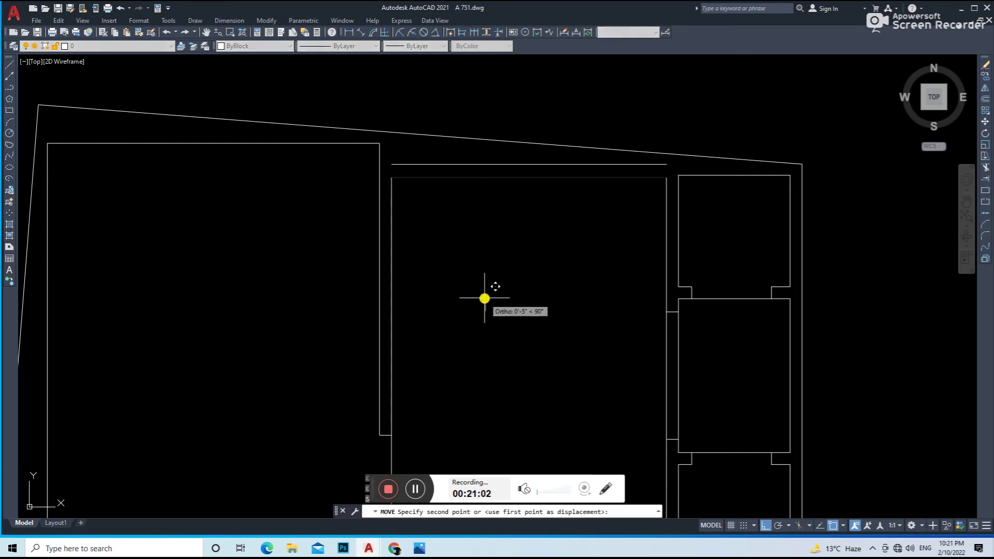
key(Return)
Step: Fillet the top line to the left and right walls
text(f)
key(Return)
click(393, 194)
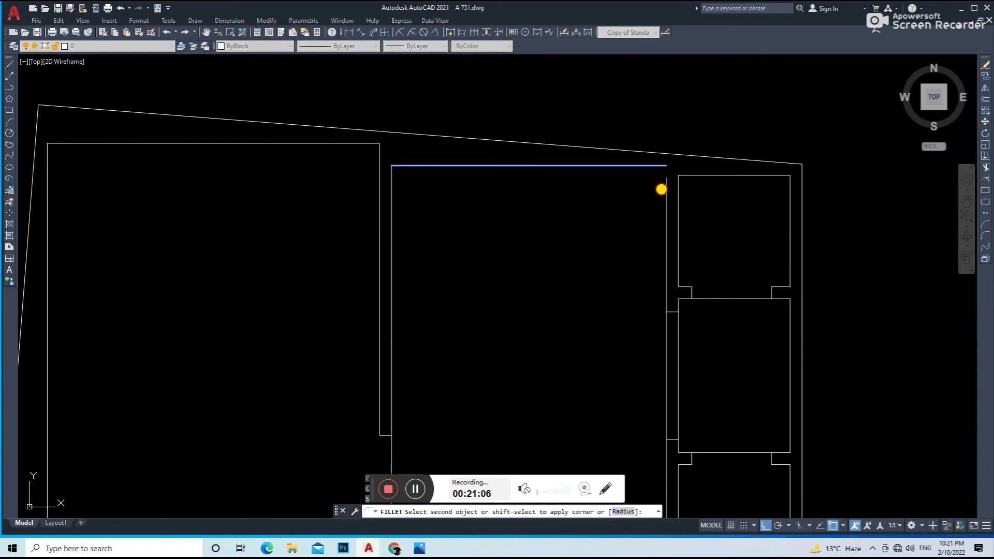
click(663, 190)
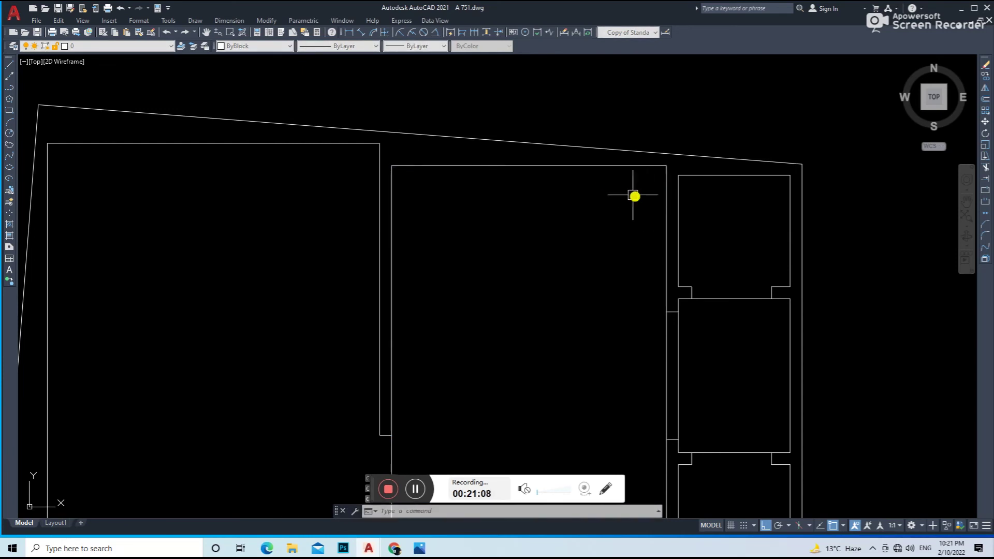
Step: Offset the middle room's top edge down by 2 for a parallel wall line
text(o)
key(Return)
key(Return)
click(583, 165)
click(590, 200)
key(Return)
scroll(622, 223, down, 3)
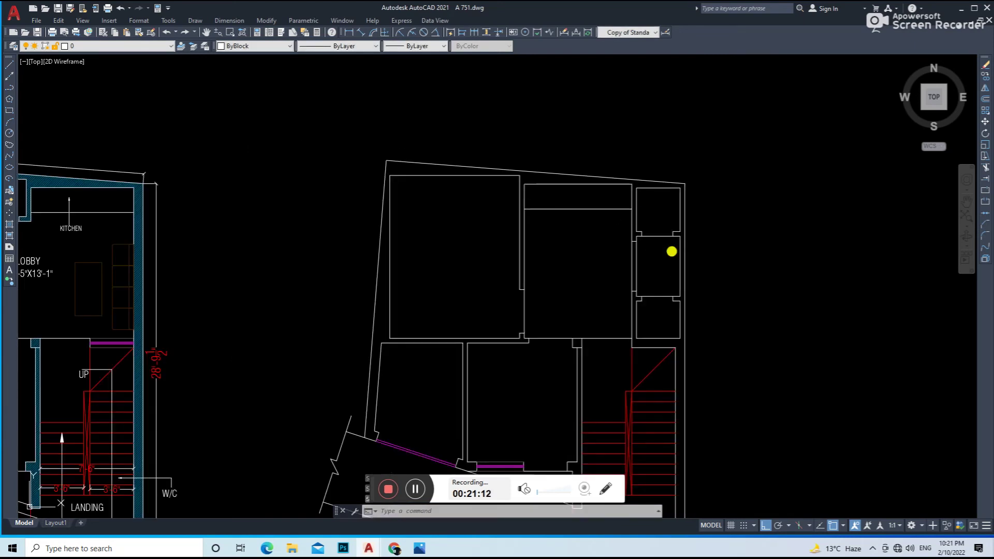
Step: Select the drawing-room sofa set and the bedroom bed
scroll(582, 204, down, 1)
scroll(571, 196, down, 2)
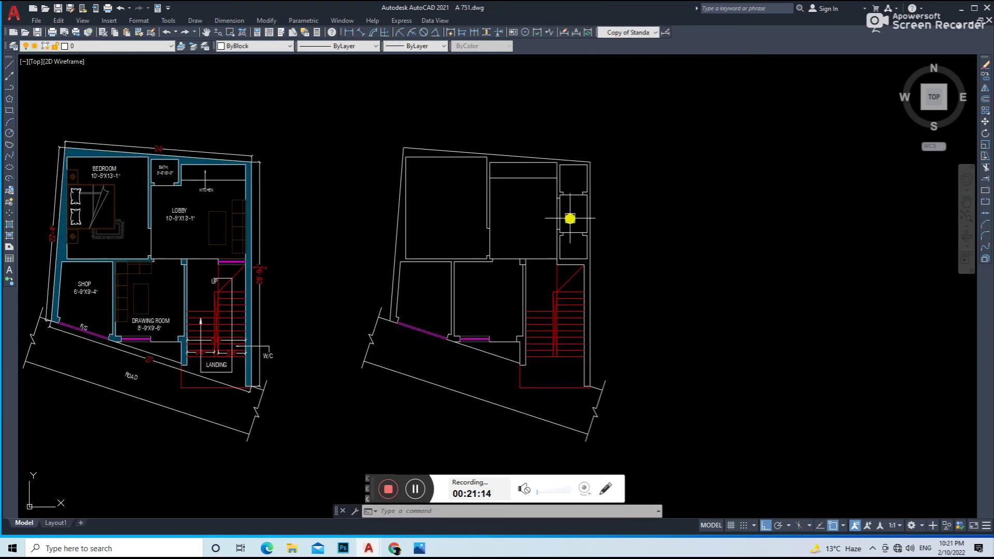
scroll(222, 311, up, 2)
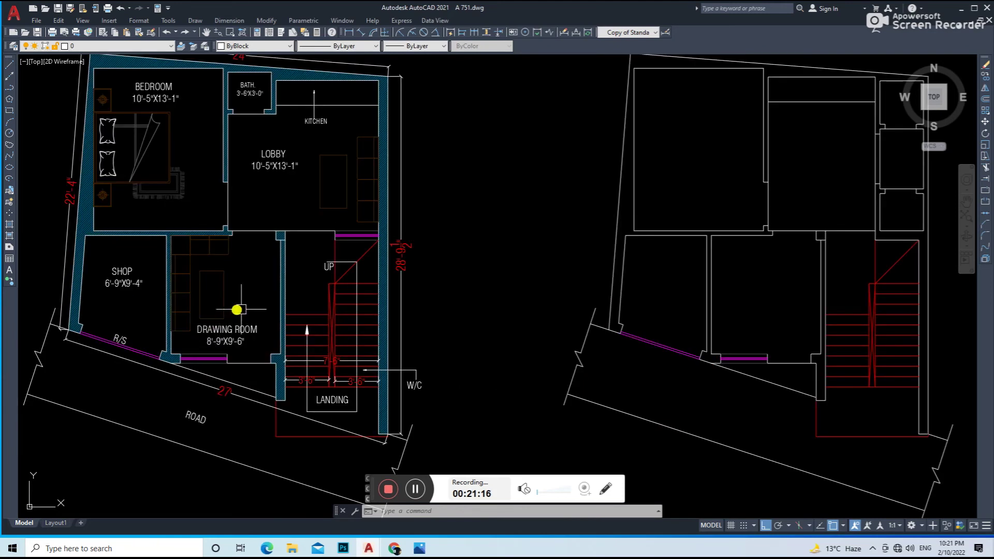
click(215, 321)
click(163, 119)
scroll(228, 204, up, 2)
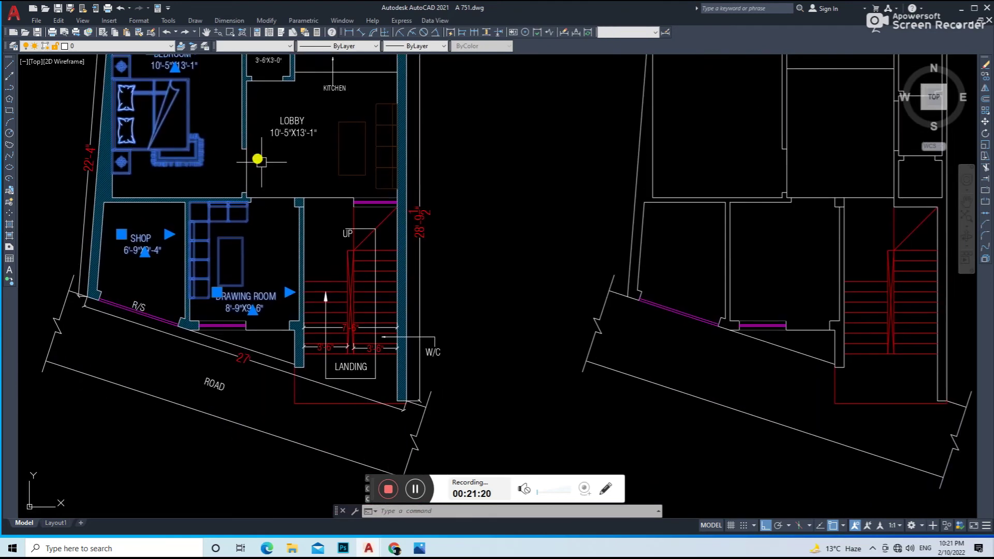
scroll(388, 388, up, 3)
Step: Add the LANDING box, both 3'-6" dimensions, the 7'-6" dimension and stair dimensions
click(371, 299)
click(145, 340)
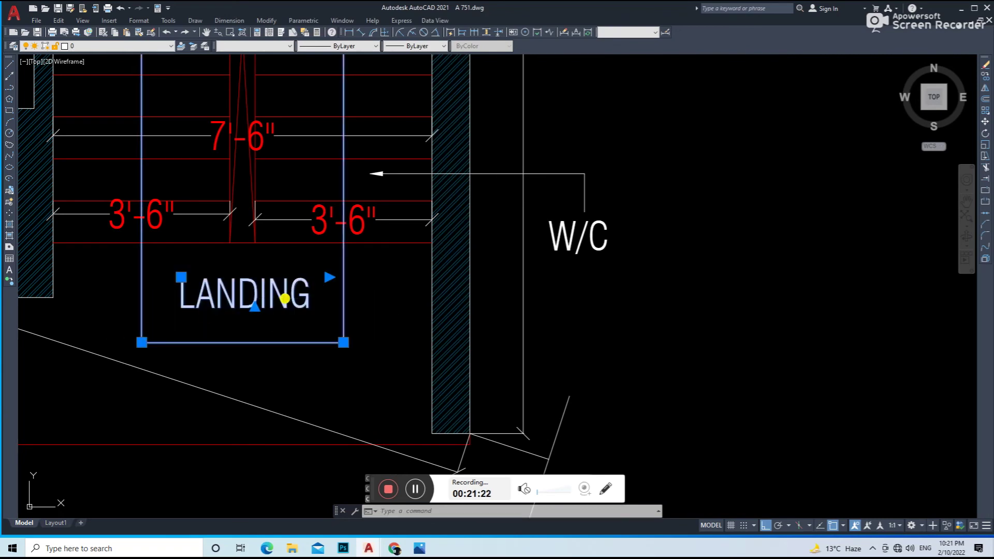
middle_drag(282, 295, 284, 341)
click(334, 268)
click(155, 259)
click(212, 182)
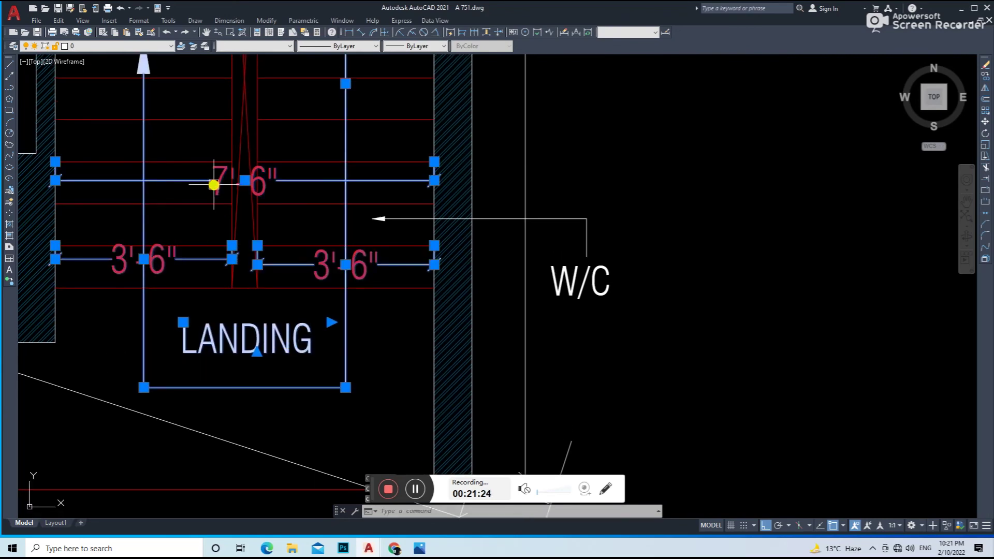
middle_drag(264, 202, 289, 304)
Step: Add the UP label and stair arrow to the selection
scroll(423, 281, down, 4)
scroll(337, 181, up, 4)
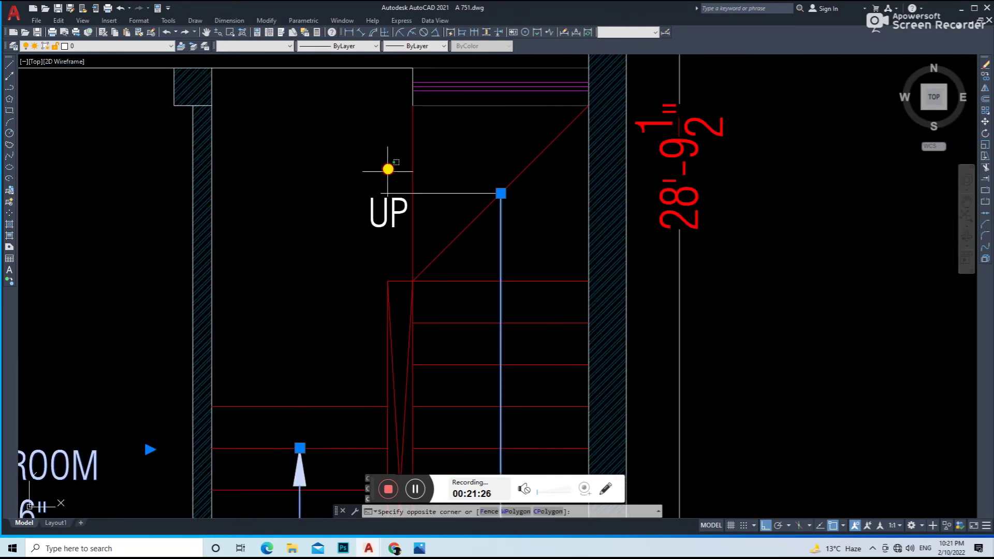
click(388, 171)
scroll(402, 200, down, 4)
scroll(547, 213, down, 2)
scroll(537, 244, down, 2)
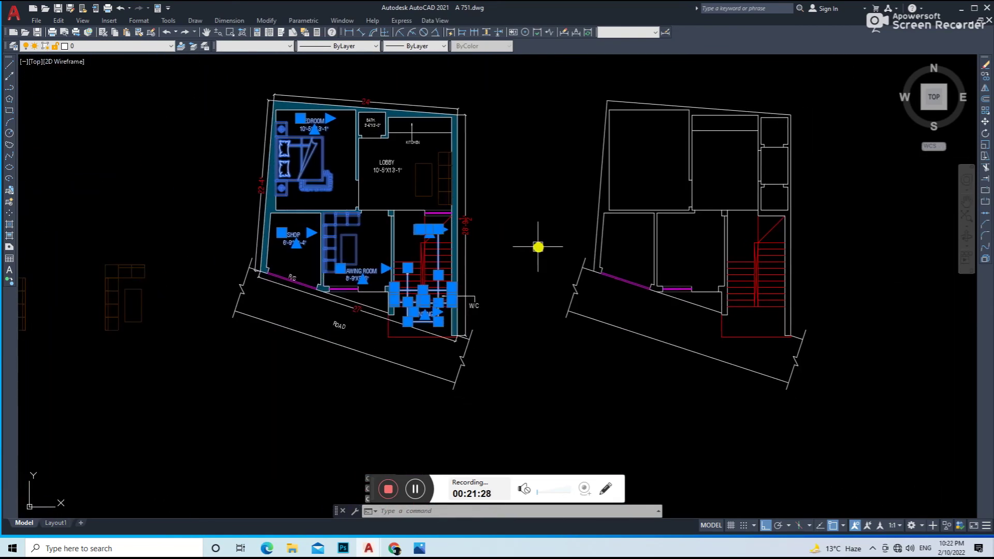
scroll(298, 282, up, 4)
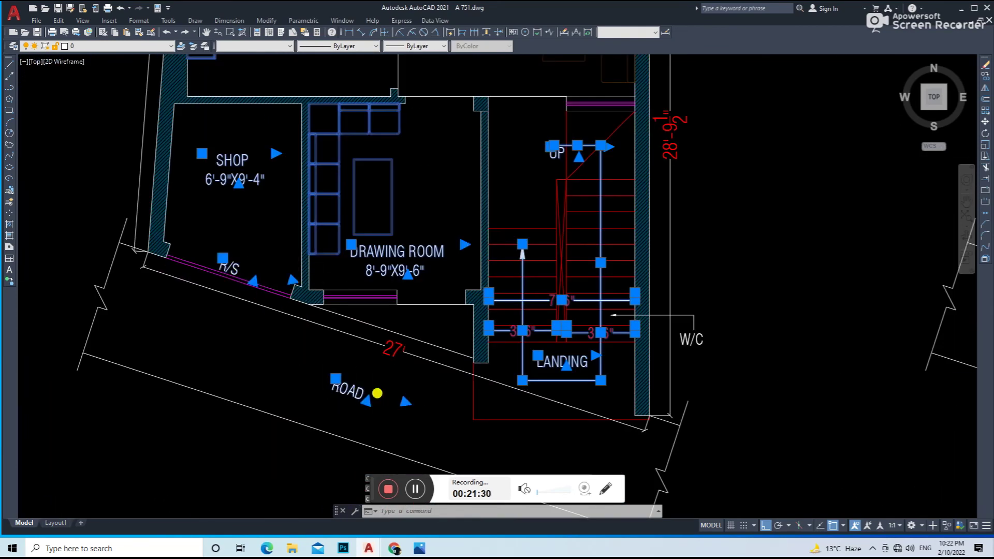
scroll(381, 393, down, 4)
Step: Copy the selected labels, furniture and stair annotations onto the right-hand plan
text(co)
key(Return)
scroll(456, 195, up, 5)
click(511, 162)
scroll(424, 191, down, 3)
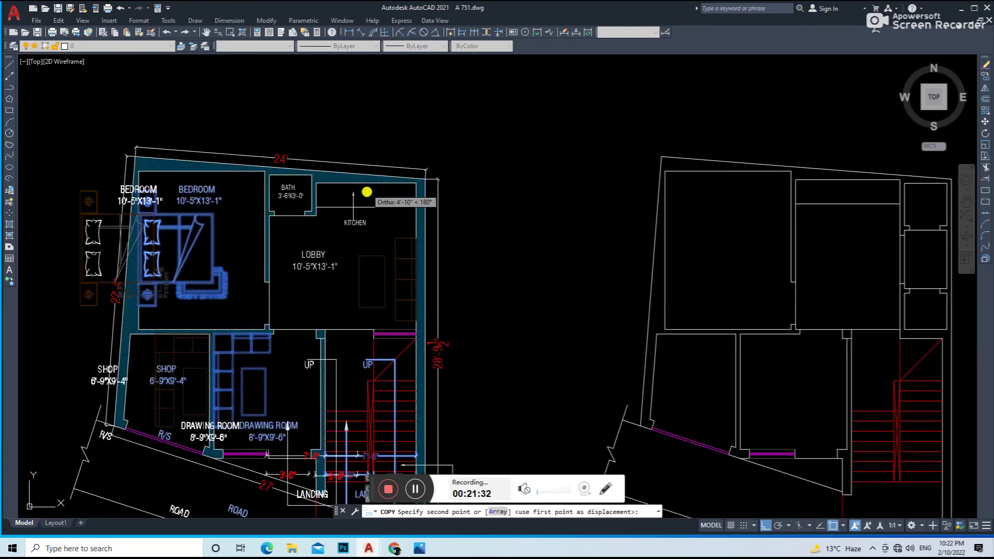
scroll(367, 192, down, 2)
scroll(596, 184, up, 2)
click(827, 184)
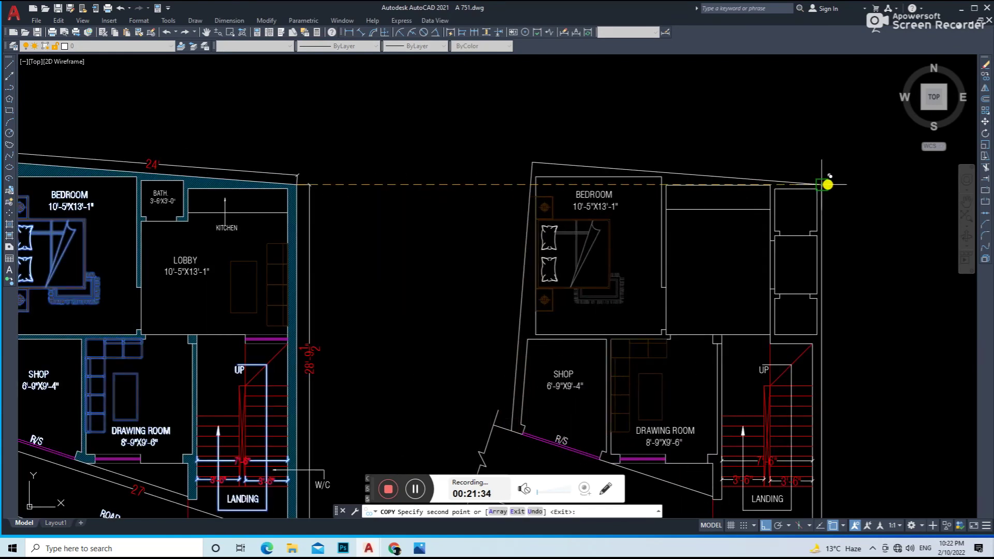
key(Return)
scroll(628, 222, down, 1)
scroll(630, 222, up, 1)
scroll(706, 257, down, 3)
Step: Pick the right plan's wall area for hatching and open the Hatch settings
key(Return)
click(643, 266)
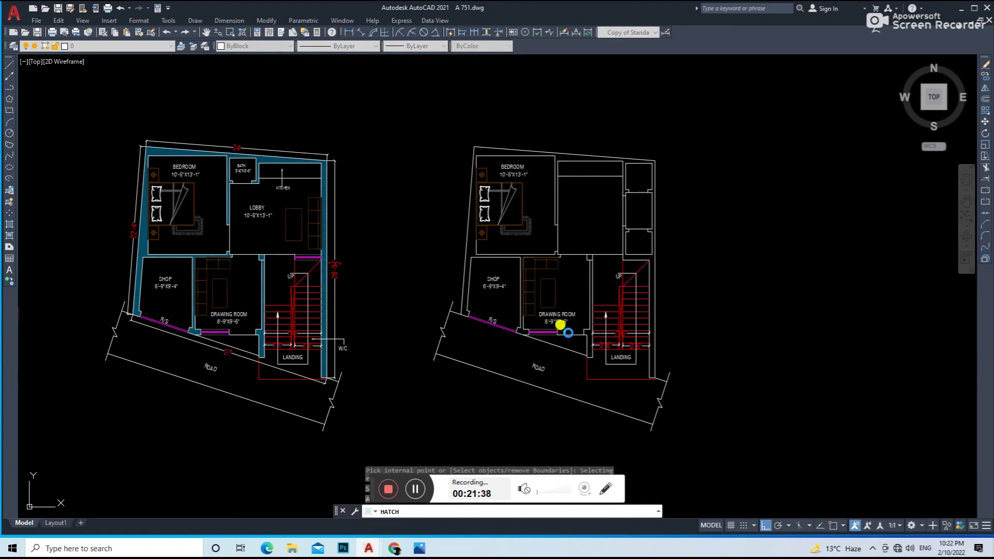
key(Return)
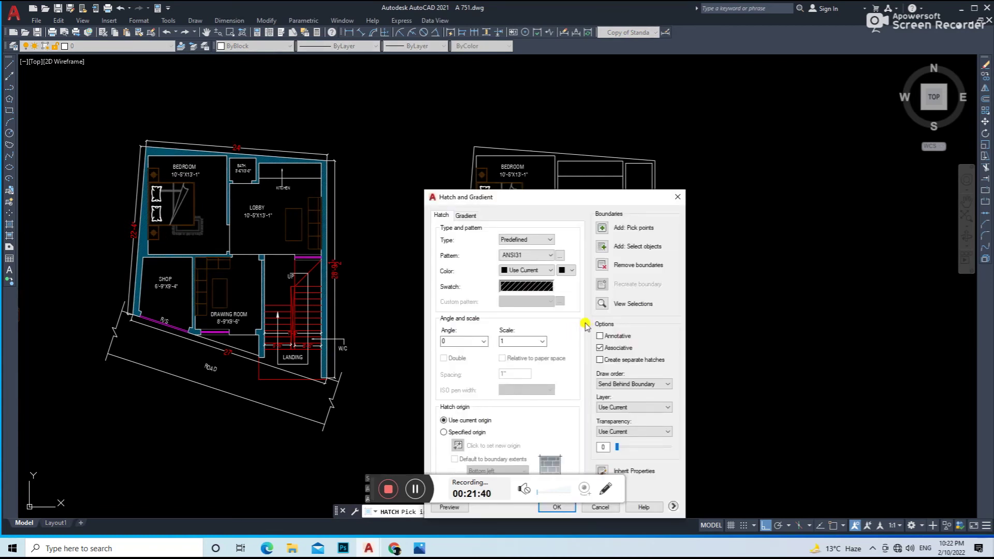
Step: Apply the hatch to the right-hand plan's walls
key(Return)
click(593, 321)
click(666, 376)
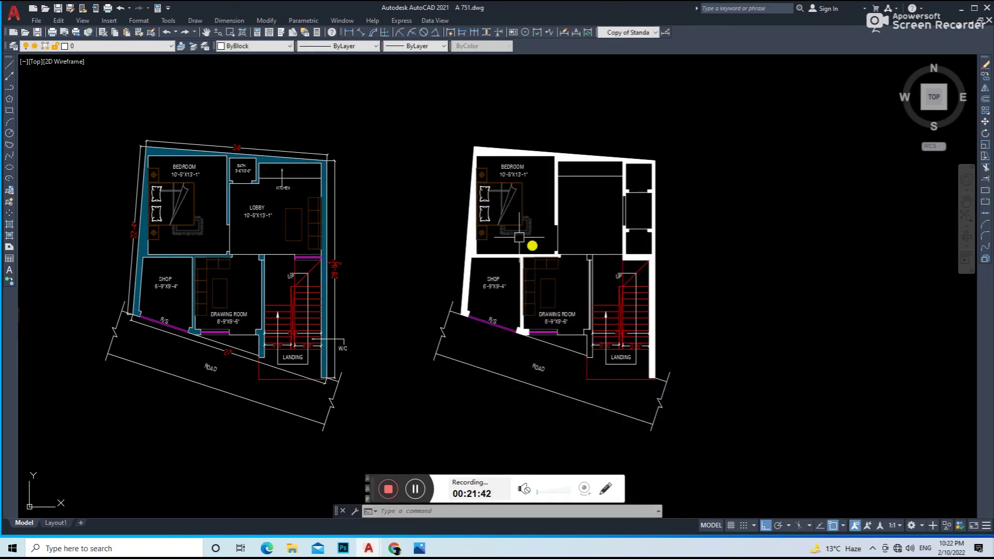
scroll(324, 252, up, 3)
scroll(335, 262, up, 2)
Step: Match the right plan's white wall hatch to the left plan's teal wall hatch using MATCHPROP
click(343, 262)
scroll(344, 262, down, 4)
text(ma)
key(Return)
click(859, 267)
scroll(854, 271, up, 4)
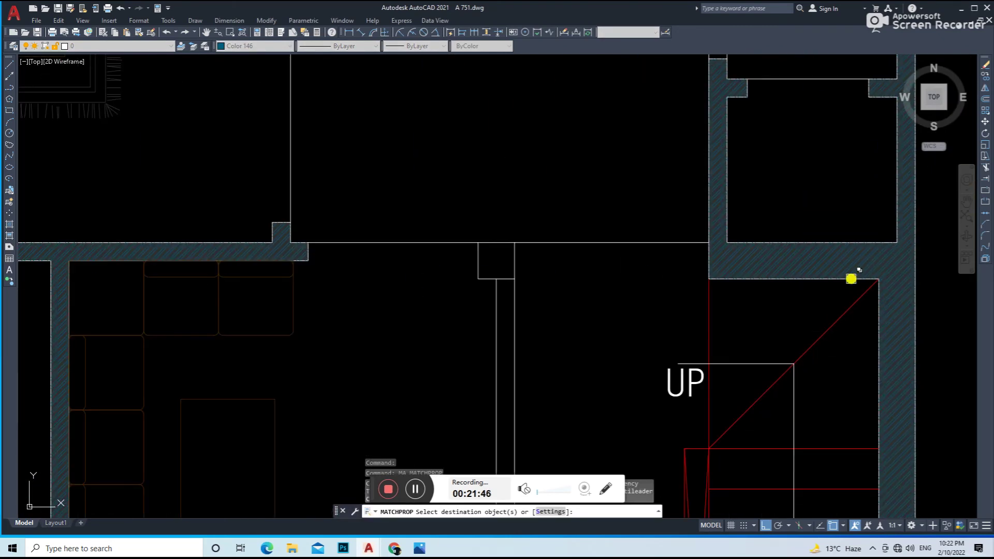
key(Return)
scroll(706, 235, down, 4)
scroll(627, 327, up, 2)
Step: Hatch the missing wall beside the drawing room
text(h)
key(Return)
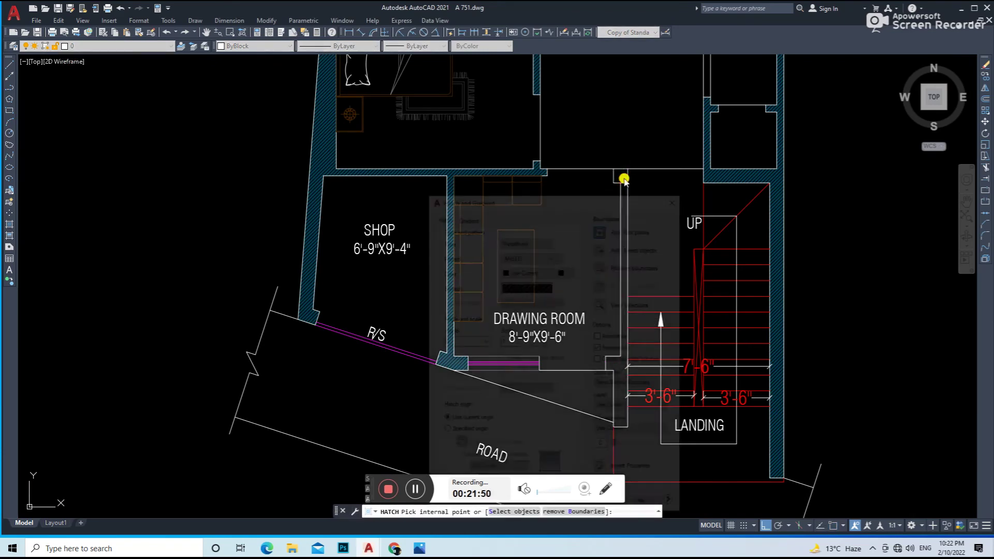
key(Escape)
scroll(628, 171, up, 3)
Step: Give the drawing-room wall hatch the teal wall hatch properties
click(714, 171)
scroll(609, 196, down, 3)
scroll(598, 205, down, 2)
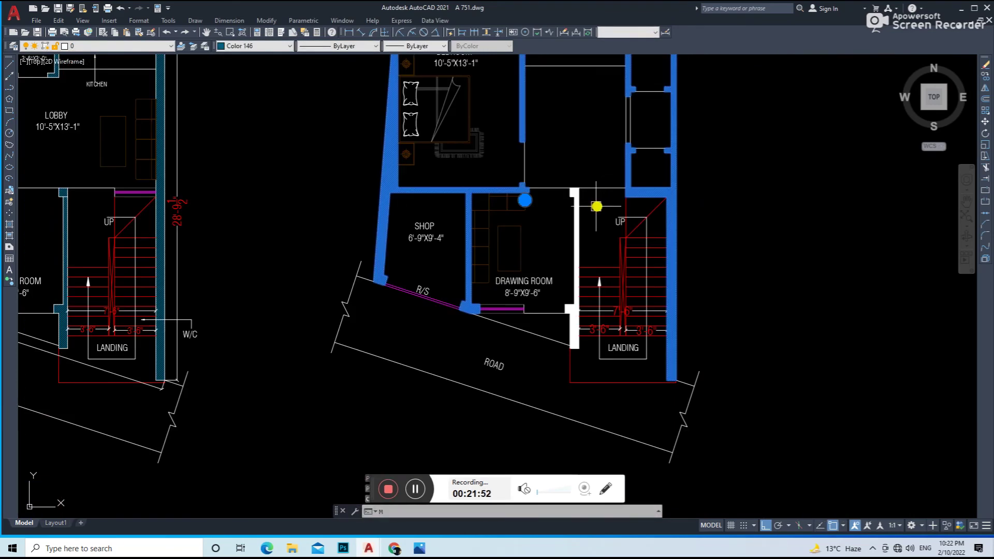
text(a)
key(Return)
click(577, 317)
scroll(577, 317, up, 6)
key(Return)
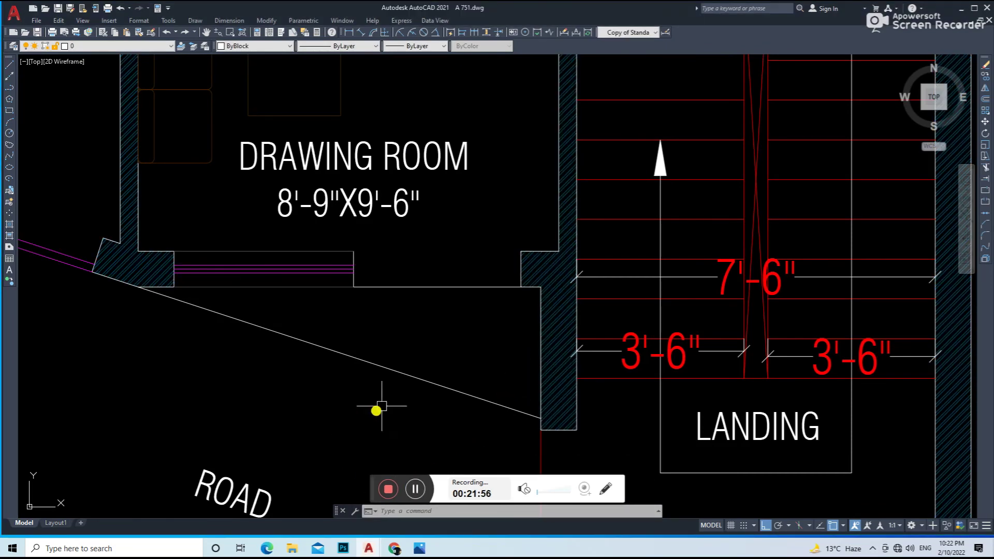
scroll(382, 406, down, 4)
scroll(550, 247, down, 6)
scroll(570, 212, up, 6)
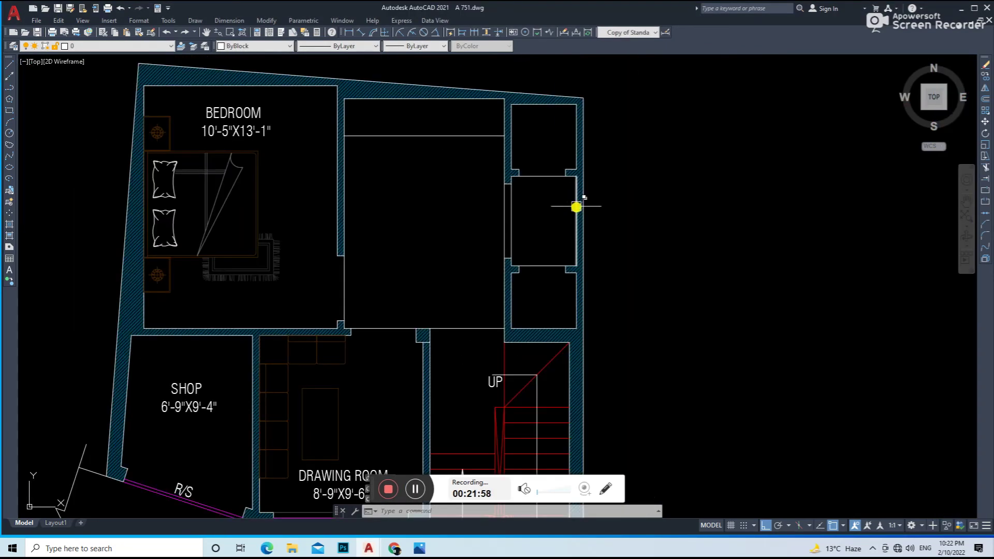
Step: Offset the small room's four wall lines inward by 4
text(p)
key(Return)
scroll(537, 171, up, 4)
click(571, 171)
click(631, 210)
click(558, 305)
click(541, 396)
click(507, 352)
click(452, 251)
click(484, 249)
key(Escape)
Step: Fillet the offset lines' corners into a closed inner rectangle
key(f)
key(space)
click(529, 184)
click(621, 220)
key(space)
click(560, 382)
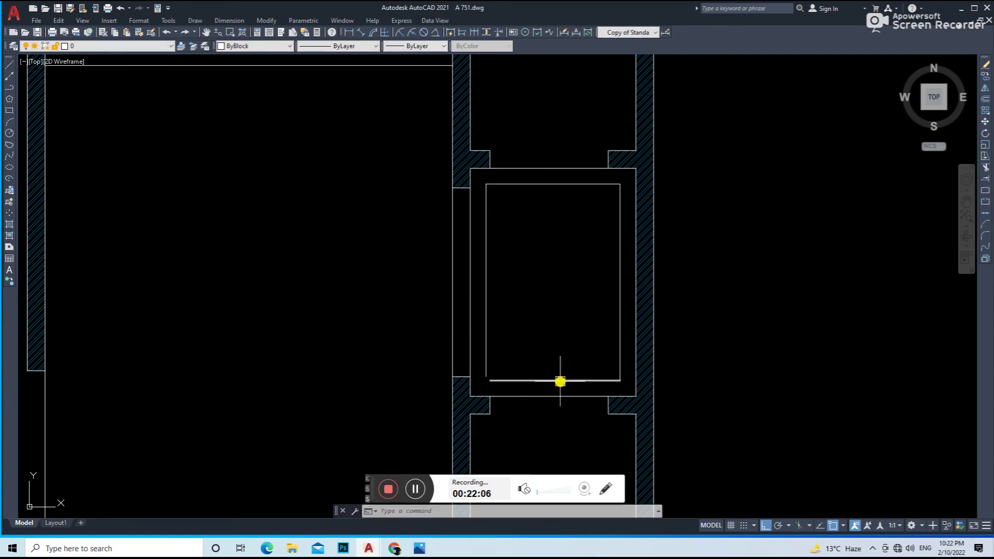
click(487, 311)
Step: Draw two corner-to-corner diagonal lines forming an X inside the rectangle
key(l)
key(space)
click(485, 184)
click(620, 380)
key(space)
key(space)
click(486, 380)
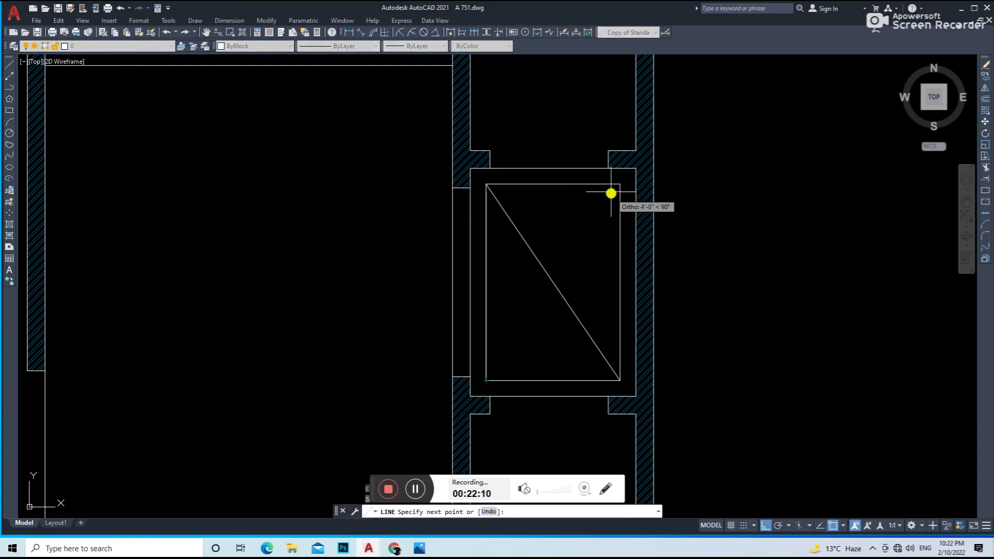
click(619, 185)
key(Escape)
key(Escape)
Step: Make the shaft rectangle and X red with a dashed linetype
scroll(627, 176, up, 2)
click(626, 177)
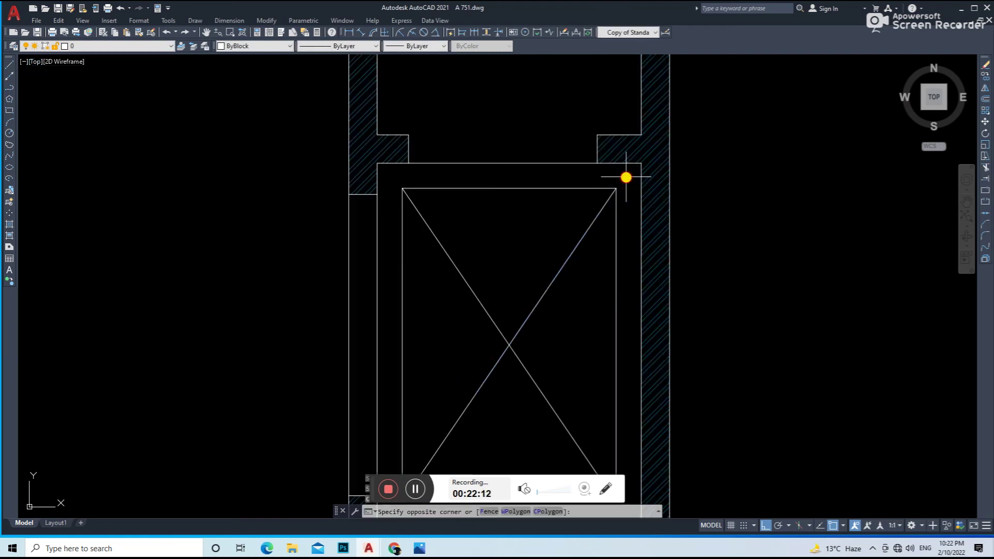
scroll(624, 194, down, 4)
click(539, 328)
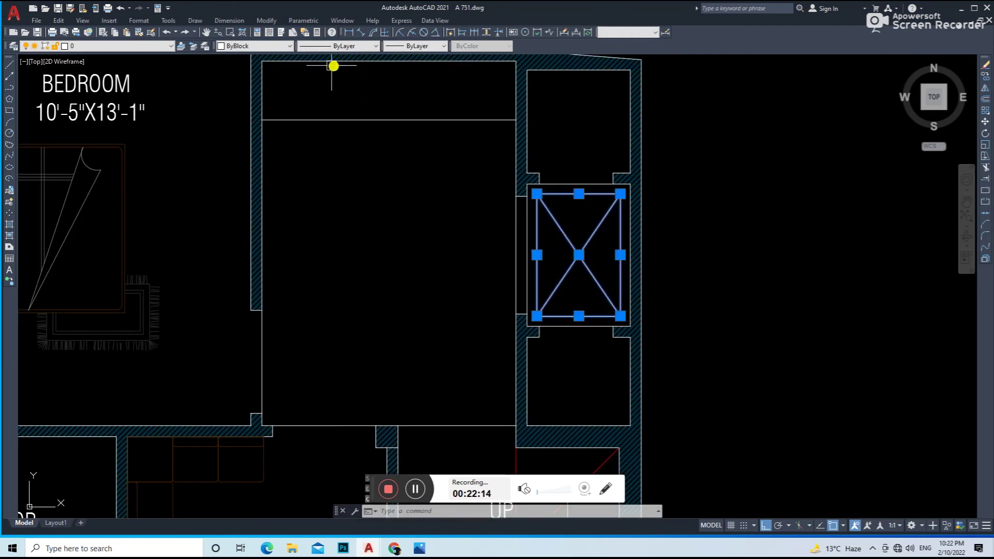
click(259, 45)
click(248, 57)
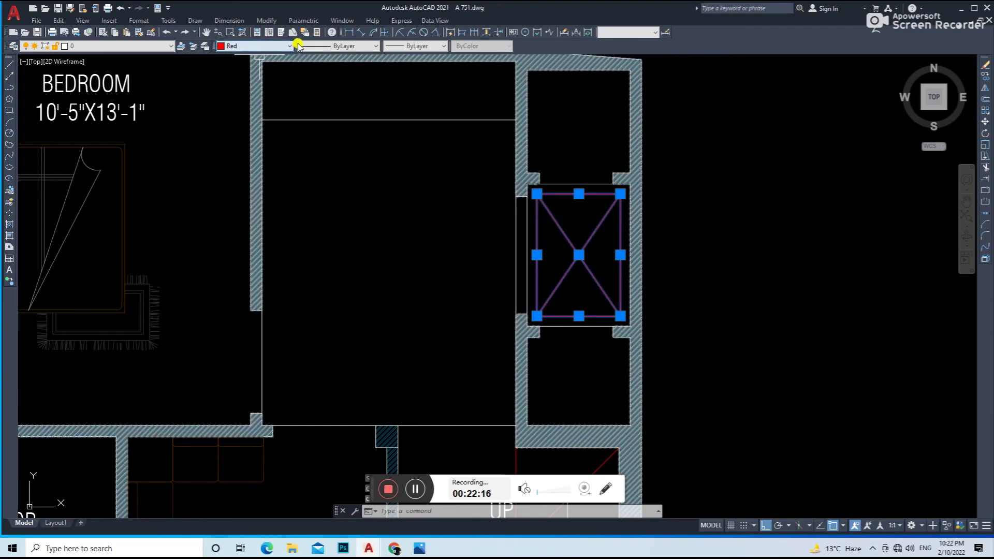
click(344, 82)
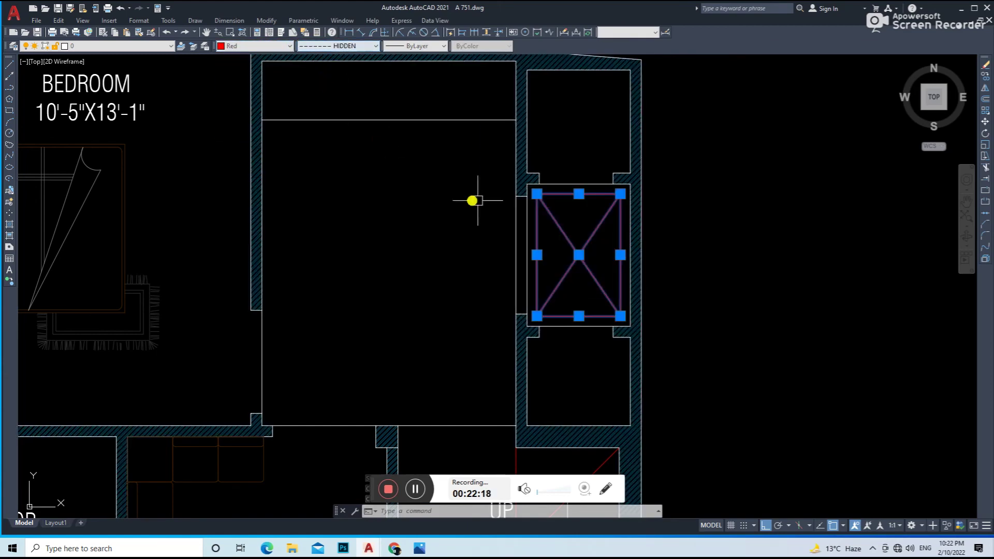
Step: Load the ACAD_ISO02W100 linetype in the Linetype Manager
scroll(544, 221, up, 5)
click(322, 49)
click(330, 89)
click(587, 187)
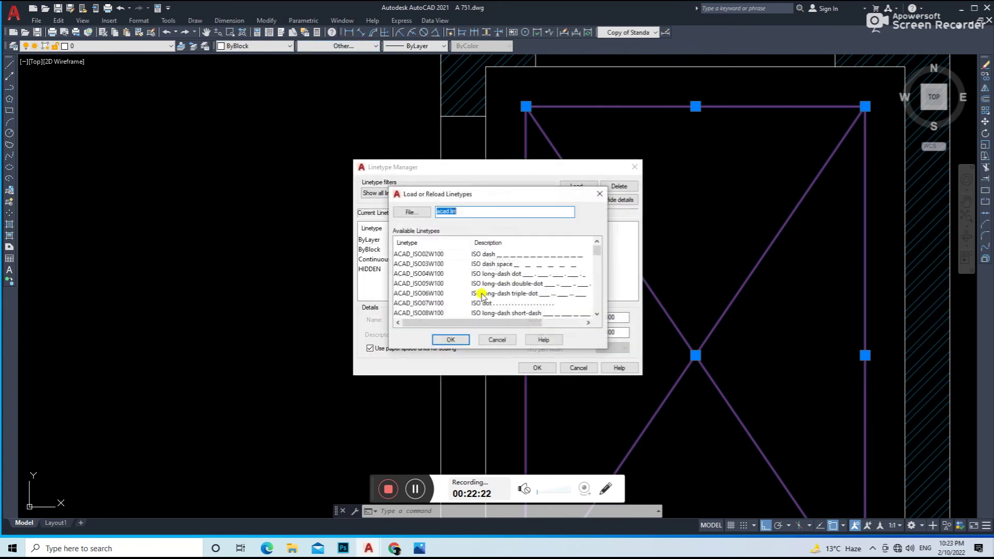
click(450, 340)
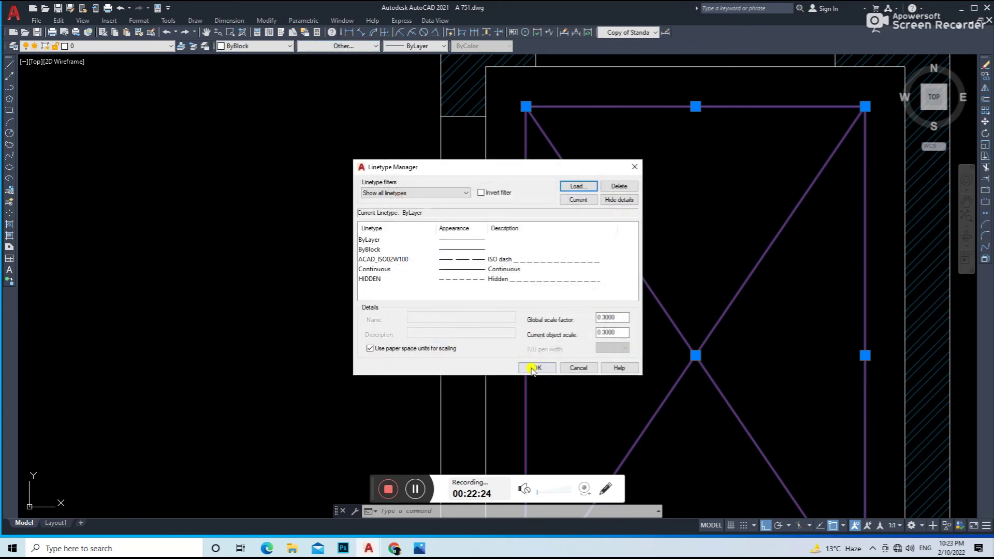
click(535, 367)
Step: Apply the ACAD_ISO02W100 linetype to the shaft rectangle and X
click(872, 95)
scroll(833, 145, down, 4)
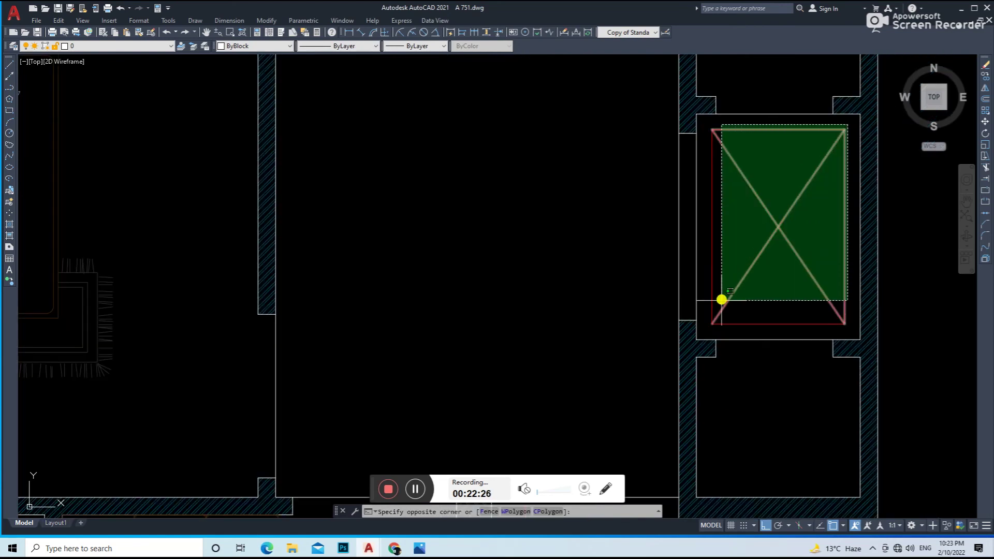
click(706, 331)
click(313, 46)
click(329, 73)
key(Escape)
scroll(587, 182, down, 2)
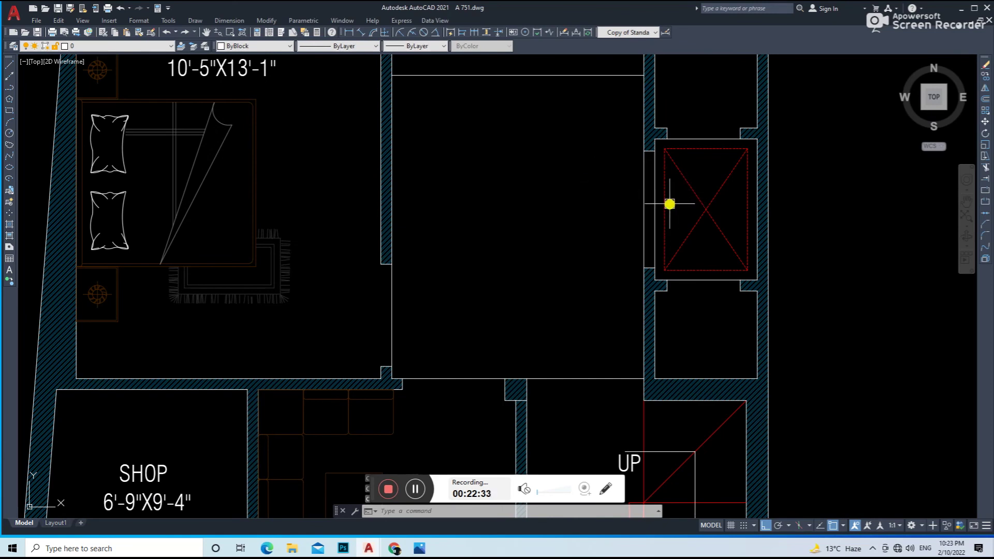
Step: Match the shaft box's left edge to the red dashed cross lines
text(l)
key(Return)
scroll(633, 217, up, 4)
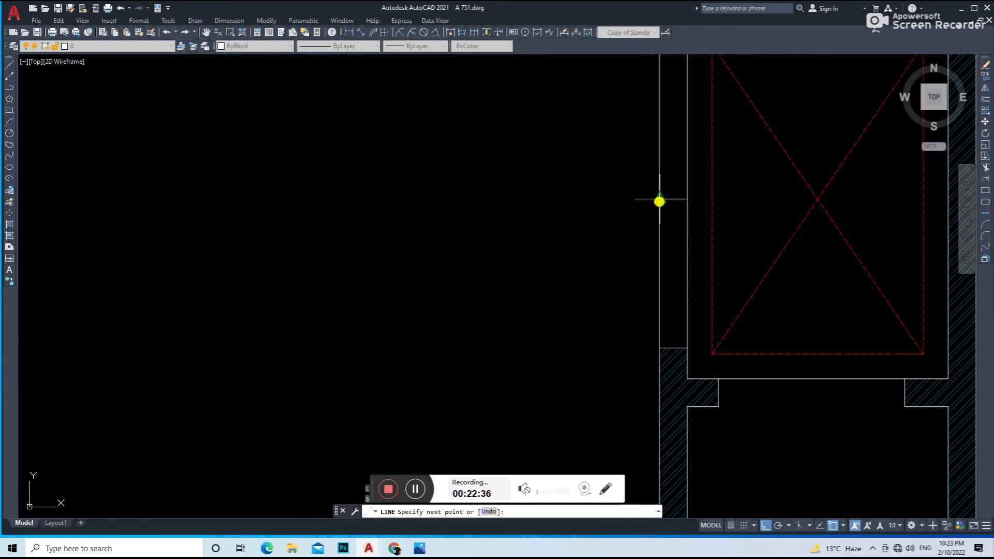
scroll(659, 201, down, 3)
key(Escape)
scroll(666, 217, up, 3)
click(695, 207)
scroll(727, 221, down, 3)
text(ma)
key(Return)
scroll(715, 222, up, 3)
click(701, 218)
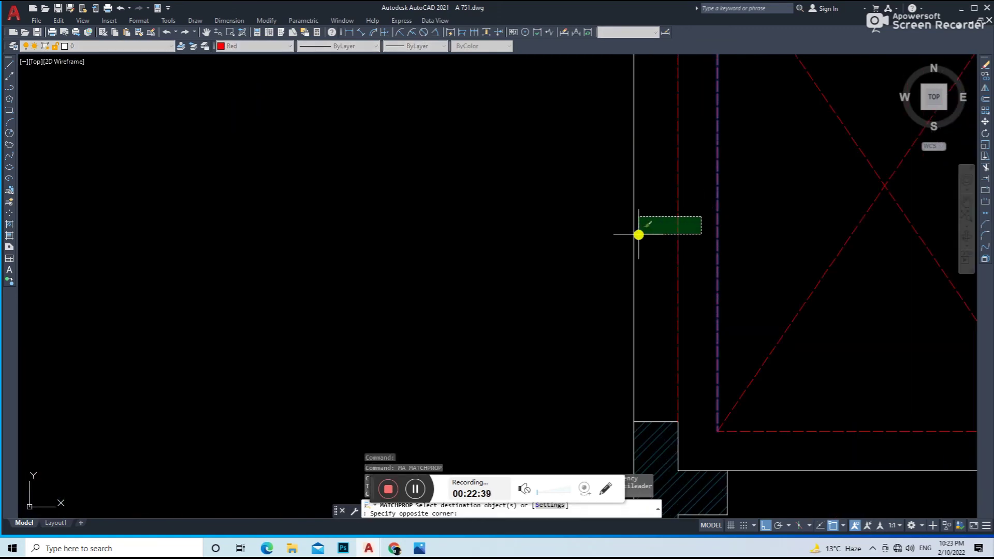
scroll(631, 229, down, 3)
click(636, 232)
key(Return)
scroll(507, 271, up, 3)
scroll(499, 247, up, 2)
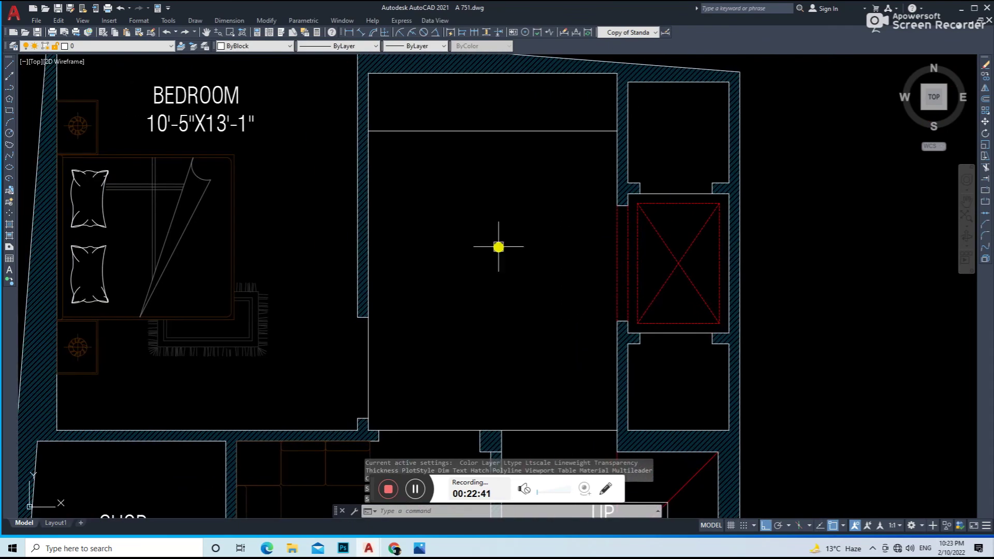
scroll(537, 228, down, 4)
scroll(539, 226, down, 2)
scroll(239, 203, up, 5)
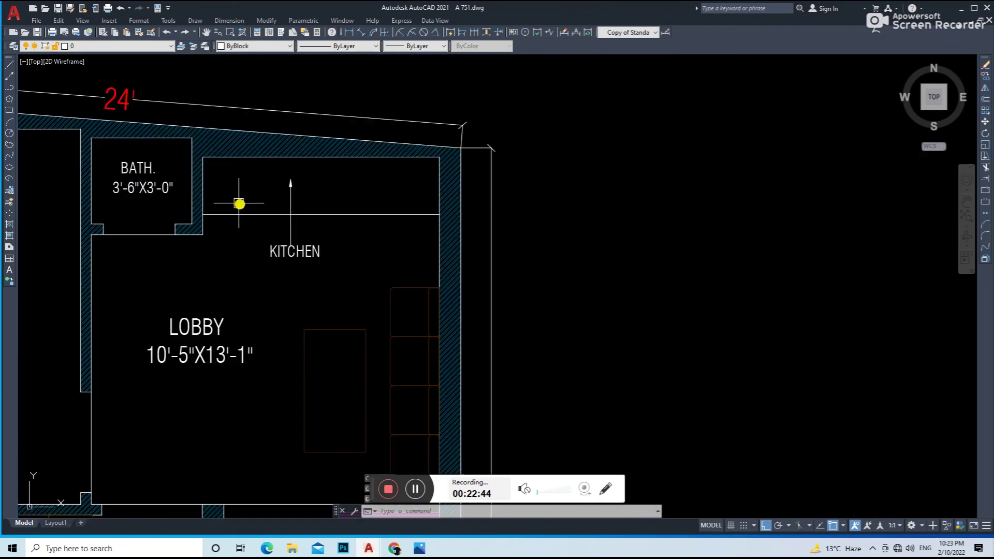
Step: Abandon an initial copy of the BATH label and pan to the bath room
text(co)
key(Return)
click(150, 186)
scroll(475, 204, down, 3)
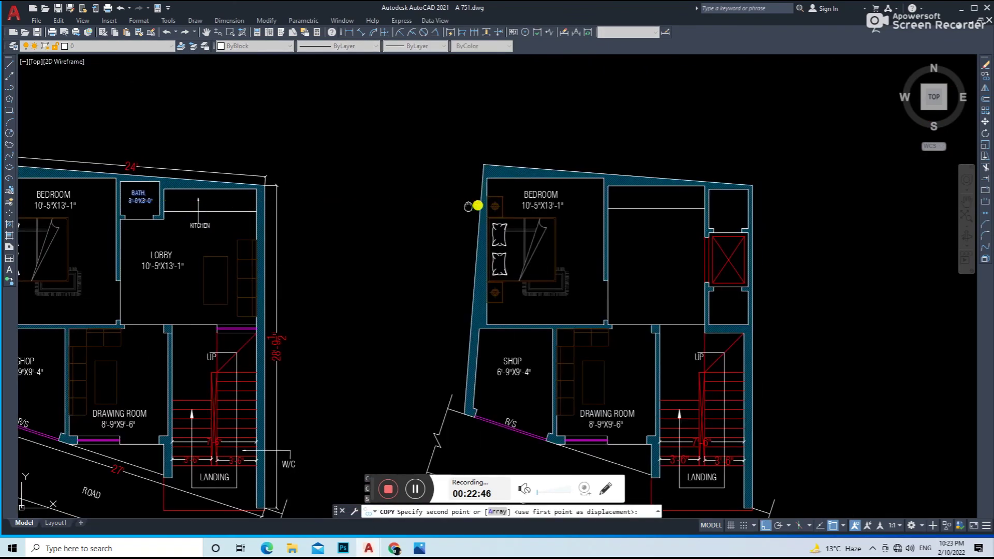
scroll(625, 240, up, 3)
key(F8)
scroll(543, 166, up, 2)
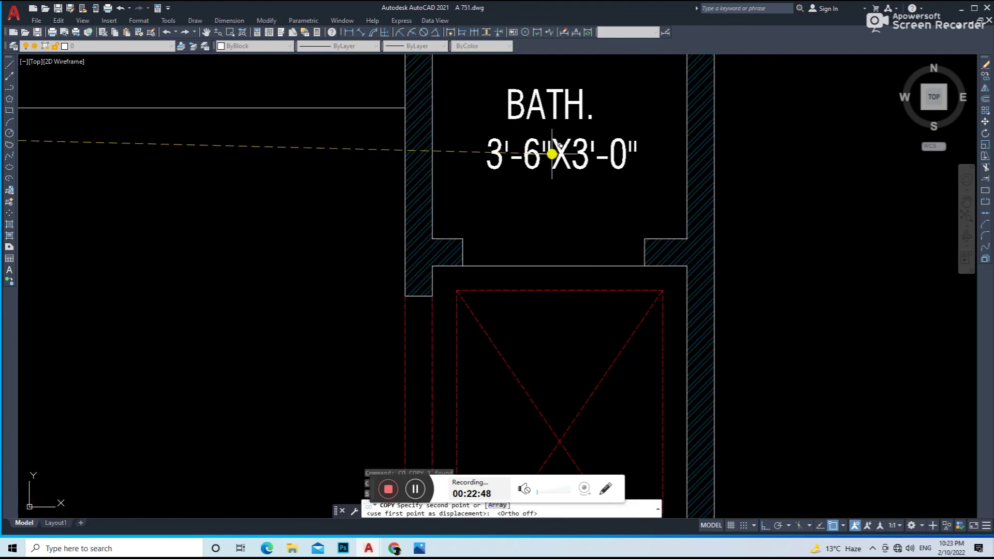
scroll(554, 166, up, 2)
key(Escape)
middle_drag(560, 166, 523, 261)
Step: Measure the bath walls with aligned dimensions to check its 3'-6" size
click(366, 35)
key(Return)
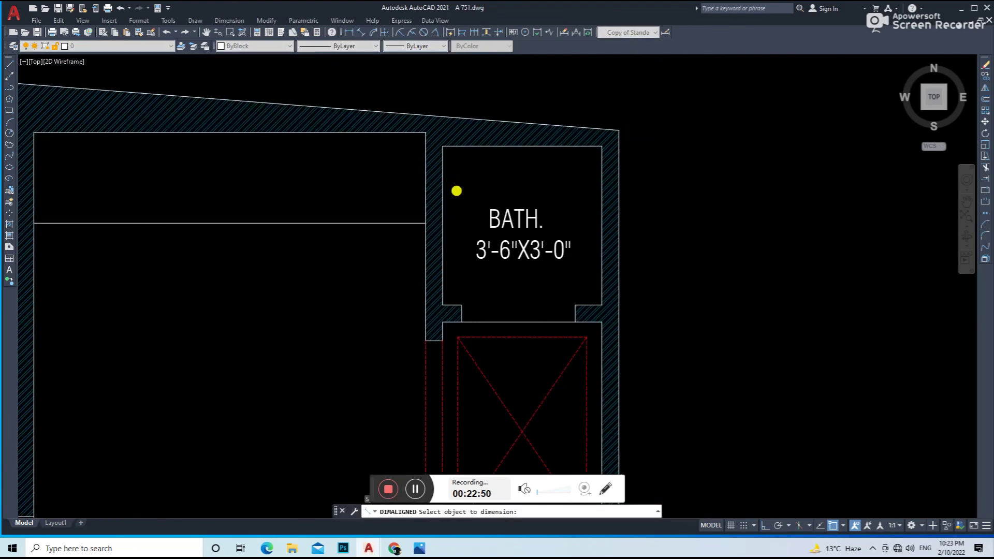
scroll(435, 178, up, 5)
click(367, 171)
scroll(404, 176, down, 3)
click(432, 178)
key(Return)
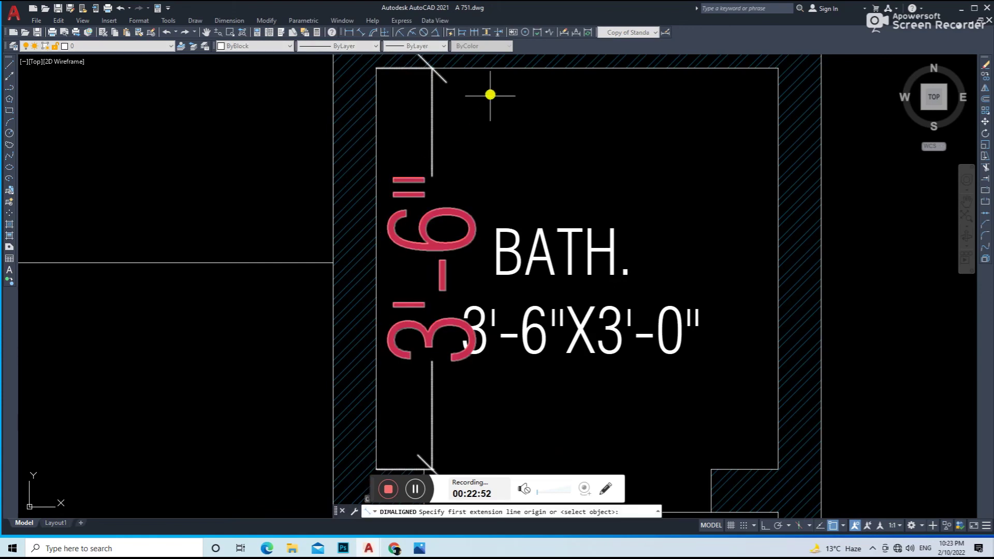
scroll(497, 67, up, 4)
click(497, 66)
scroll(502, 124, down, 3)
click(505, 135)
Step: Change the BATH label size to 3'-6"X3'-6" and delete the temporary dimensions
click(572, 269)
double_click(602, 266)
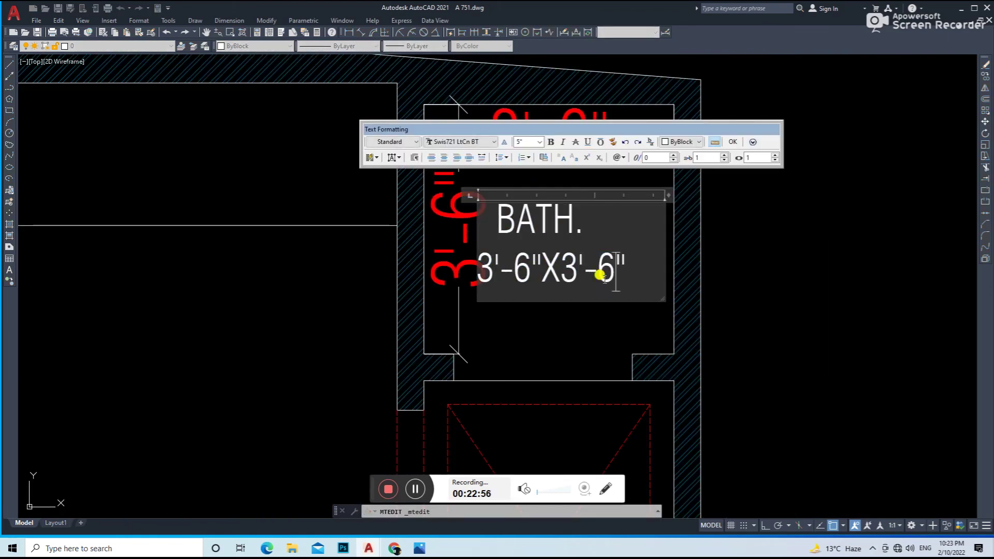
text(6)
click(483, 281)
click(455, 251)
click(499, 155)
key(Delete)
scroll(517, 185, down, 5)
Step: Copy the BATH label into the room below
text(co)
key(Return)
click(522, 196)
scroll(518, 196, up, 3)
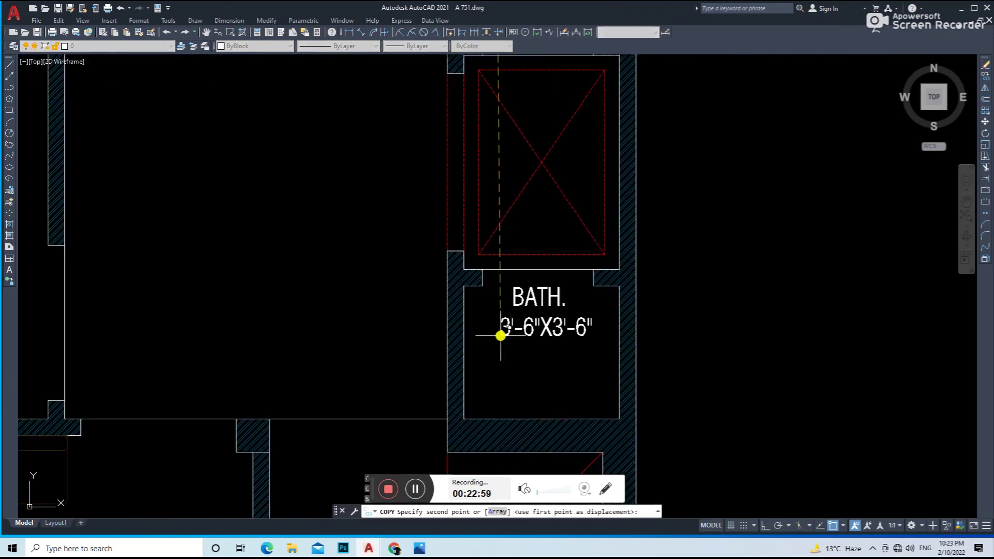
click(497, 362)
key(Escape)
scroll(498, 362, up, 3)
Step: Rename the copied label to W/C
double_click(571, 325)
drag(571, 325, 517, 332)
text(W/)
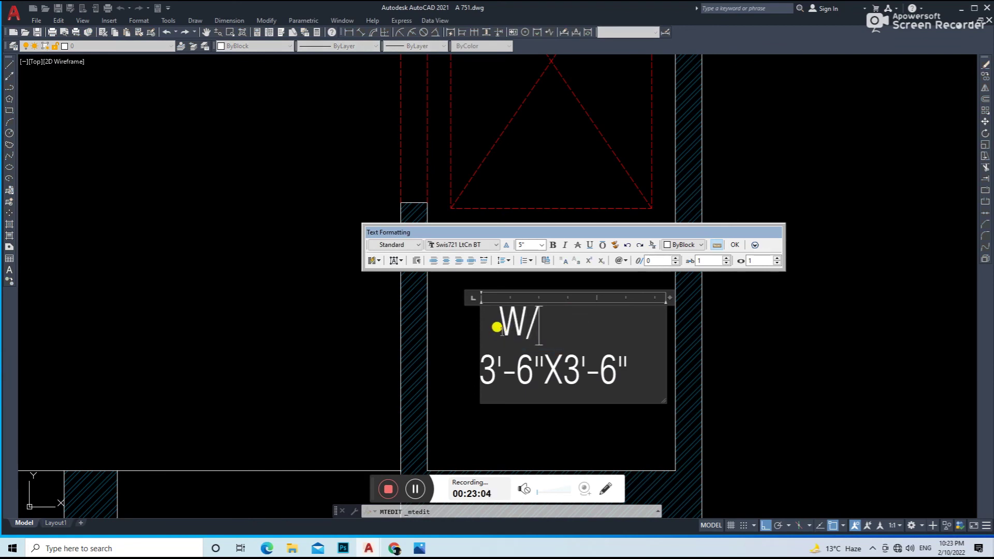
text(C)
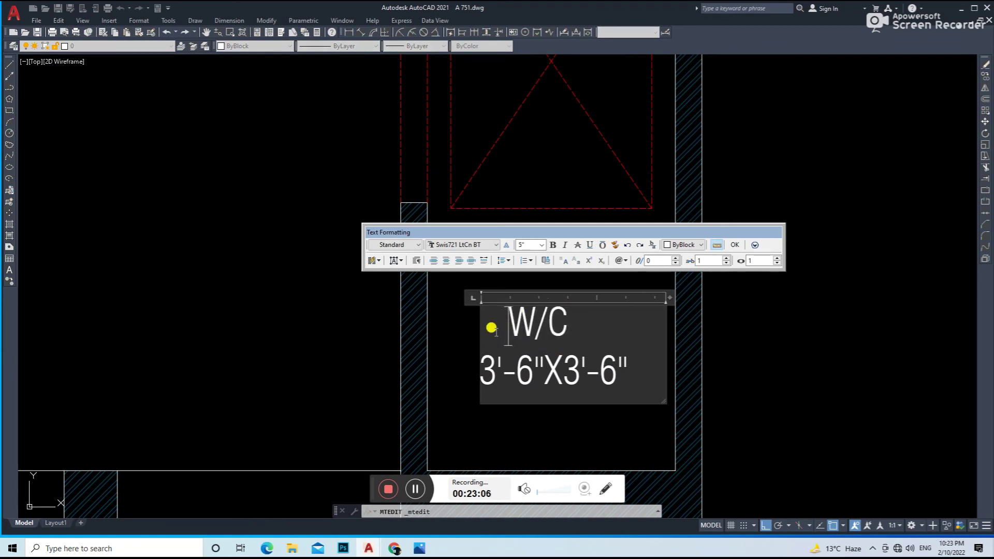
key(ctrl+a)
click(421, 395)
scroll(483, 337, down, 2)
scroll(499, 324, down, 2)
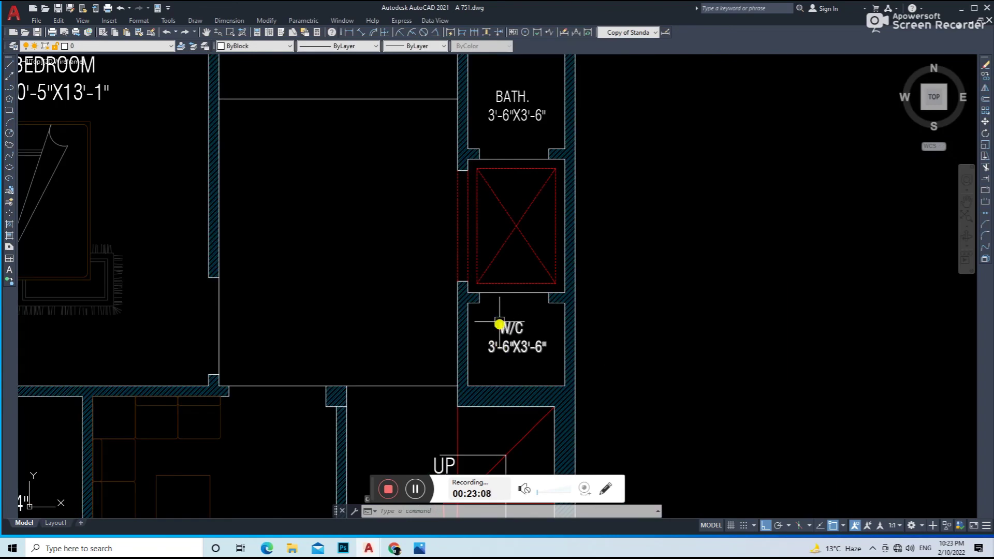
scroll(498, 325, up, 2)
double_click(499, 333)
click(474, 380)
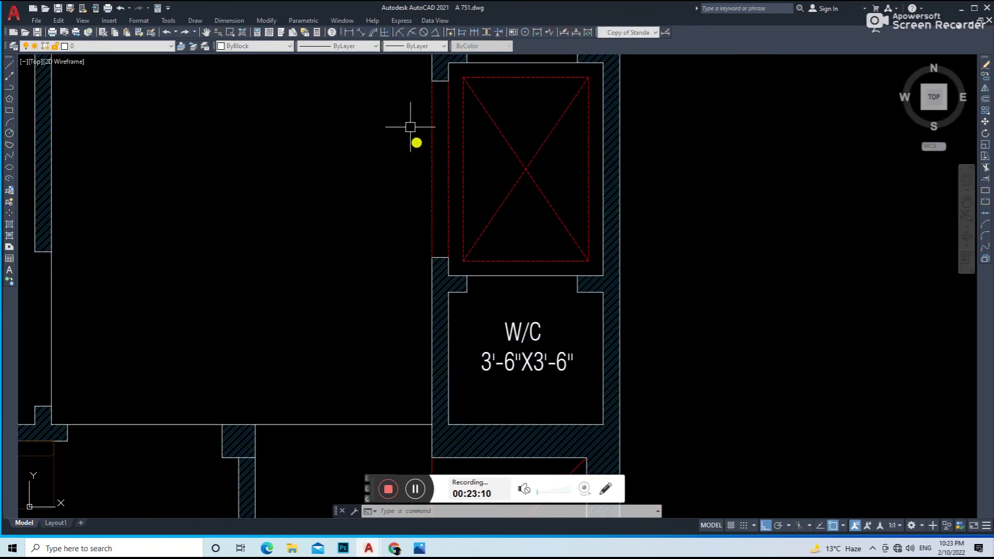
Step: Dimension the W/C room and set its label size to 3'-6"X3'-0"
click(364, 37)
scroll(498, 423, up, 3)
key(Return)
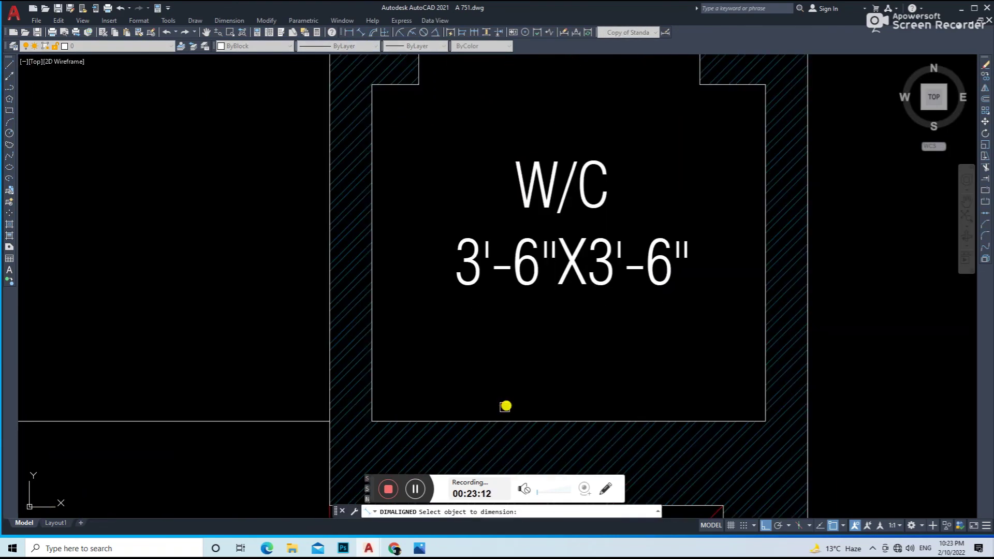
click(501, 418)
click(515, 386)
key(Return)
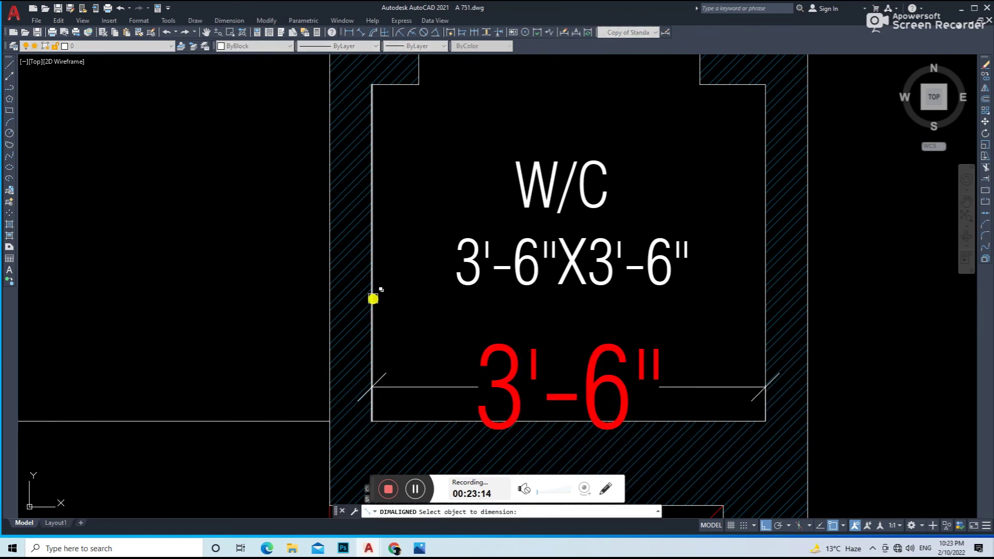
click(372, 295)
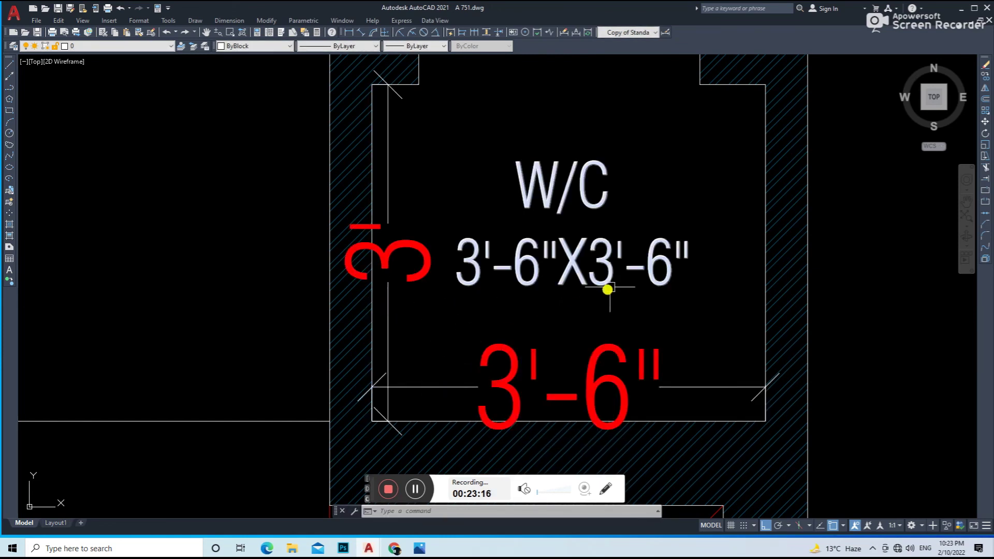
double_click(635, 266)
drag(647, 259, 678, 260)
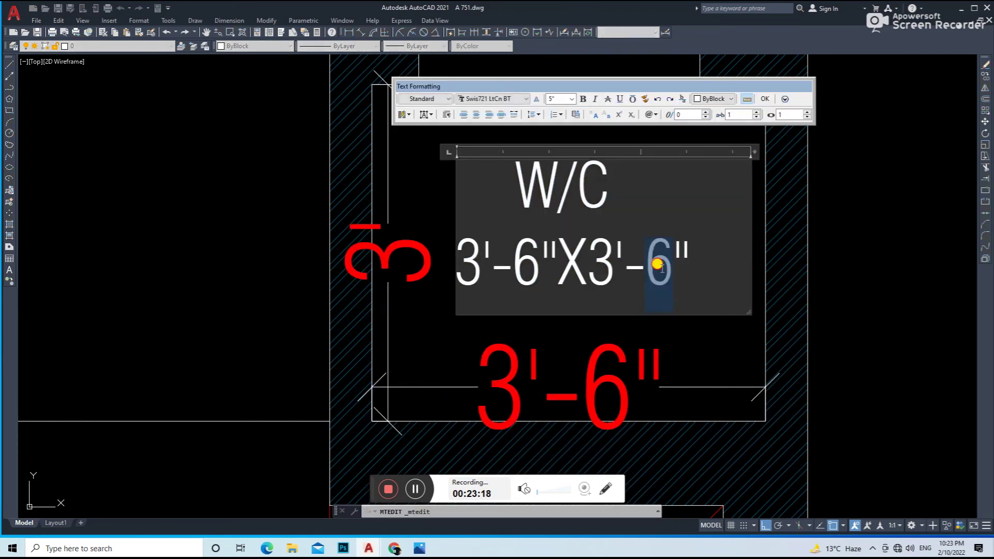
text(0)
click(547, 342)
Step: Copy the W/C label into the shaft above
click(404, 400)
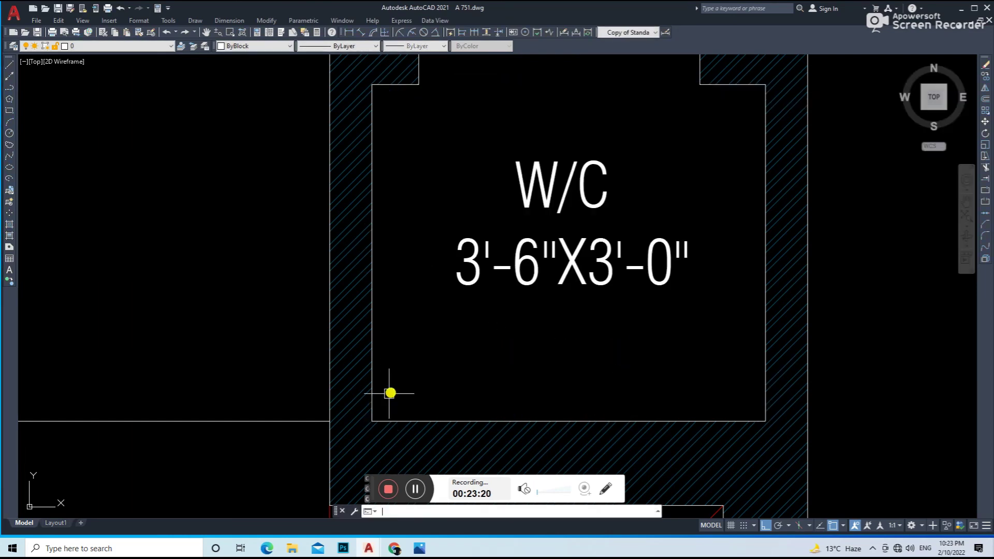
scroll(393, 390, down, 5)
scroll(466, 360, up, 3)
text(o)
key(Return)
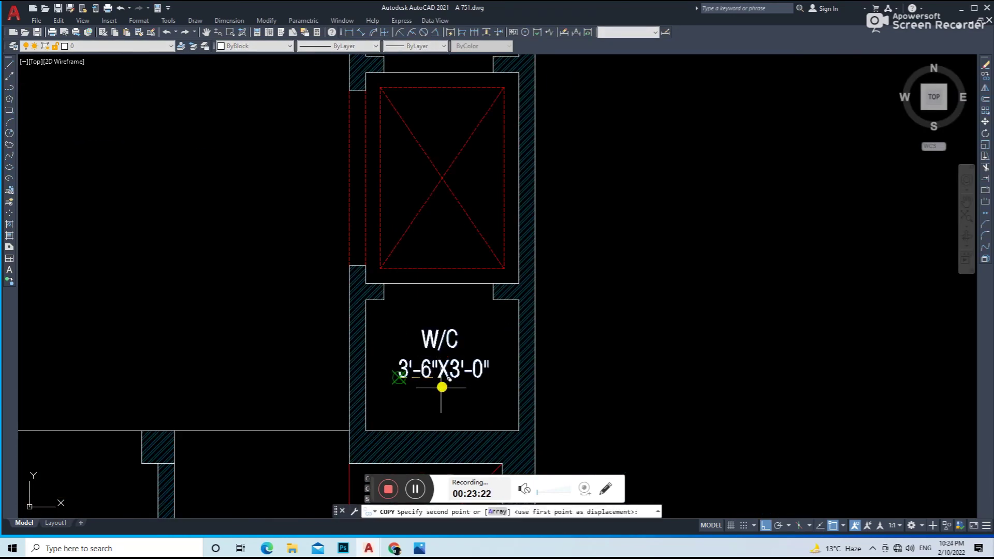
click(438, 379)
scroll(421, 238, up, 3)
click(395, 263)
key(Return)
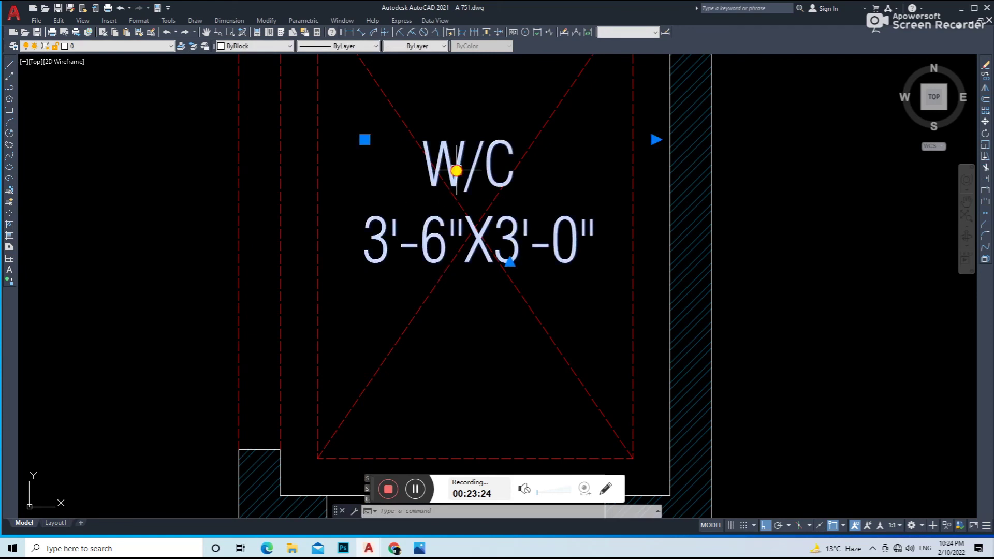
Step: Rename the copied shaft label to OPEN
double_click(455, 166)
double_click(431, 180)
text(OPEN)
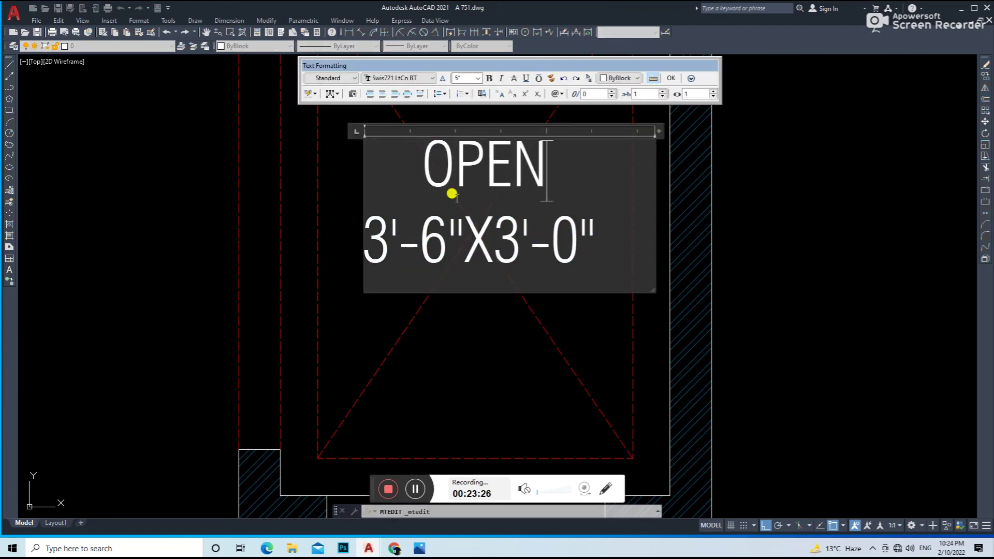
key(ctrl+a)
click(393, 328)
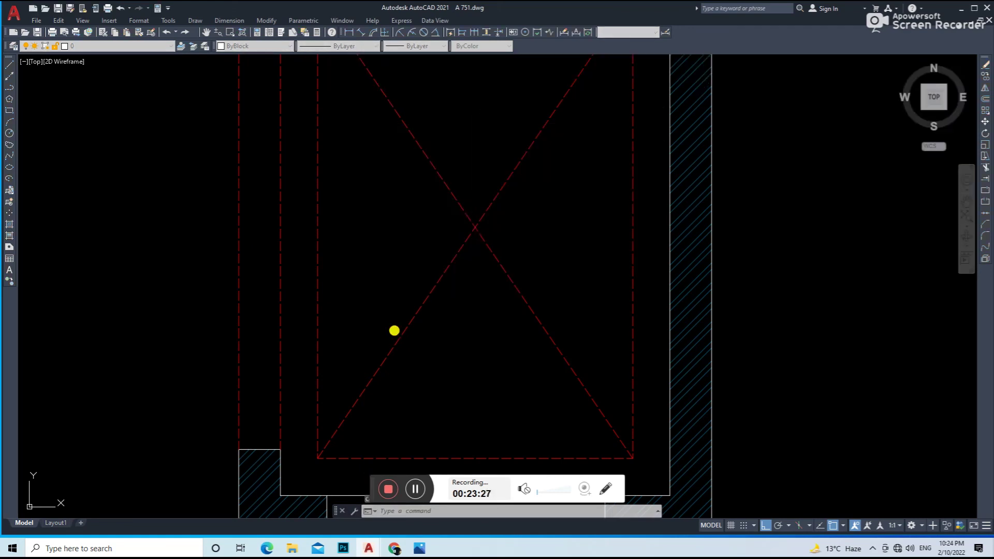
scroll(430, 264, down, 4)
Step: Dimension the shaft opening: 3'-6" wide and 4'-10" high
click(364, 34)
scroll(403, 310, up, 4)
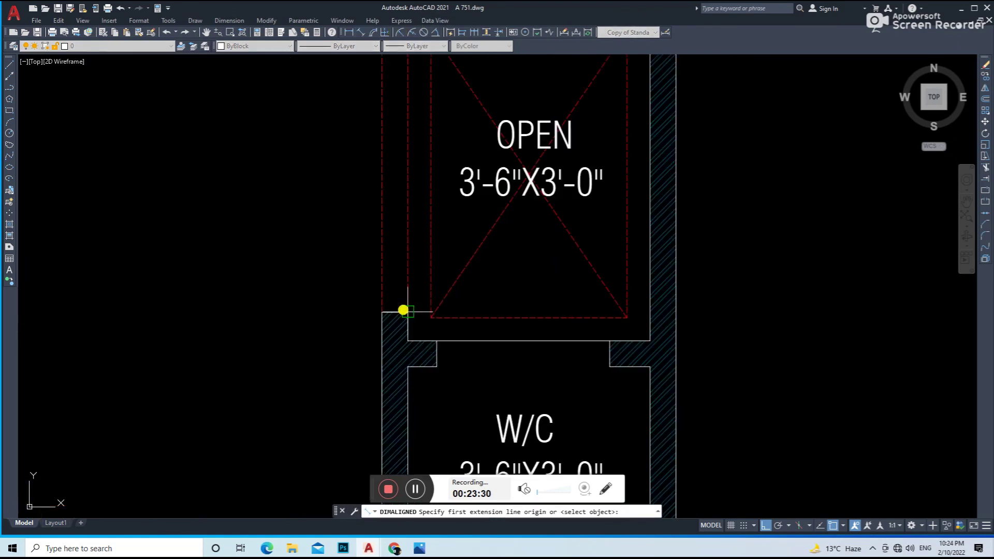
click(659, 347)
click(653, 379)
key(Return)
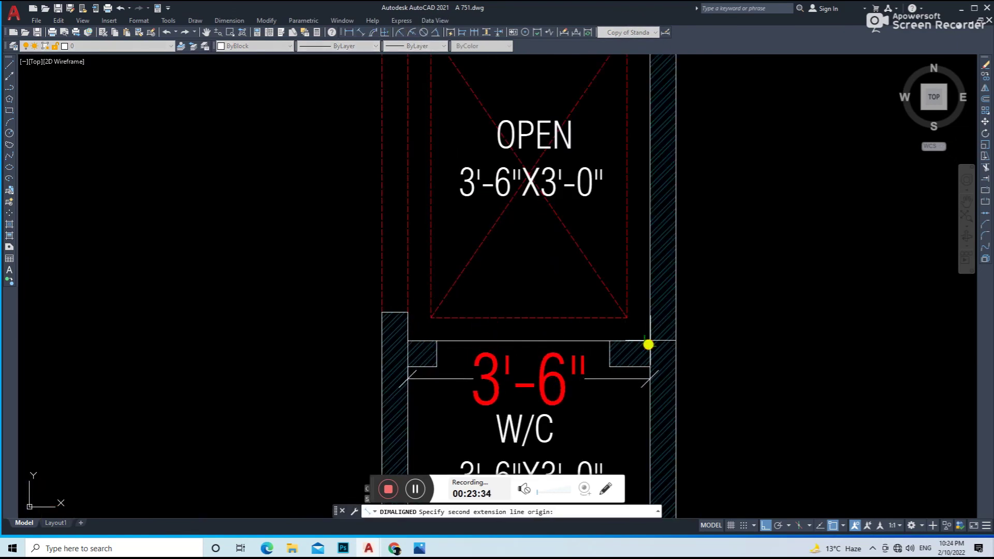
middle_drag(665, 209, 622, 384)
click(608, 178)
click(668, 233)
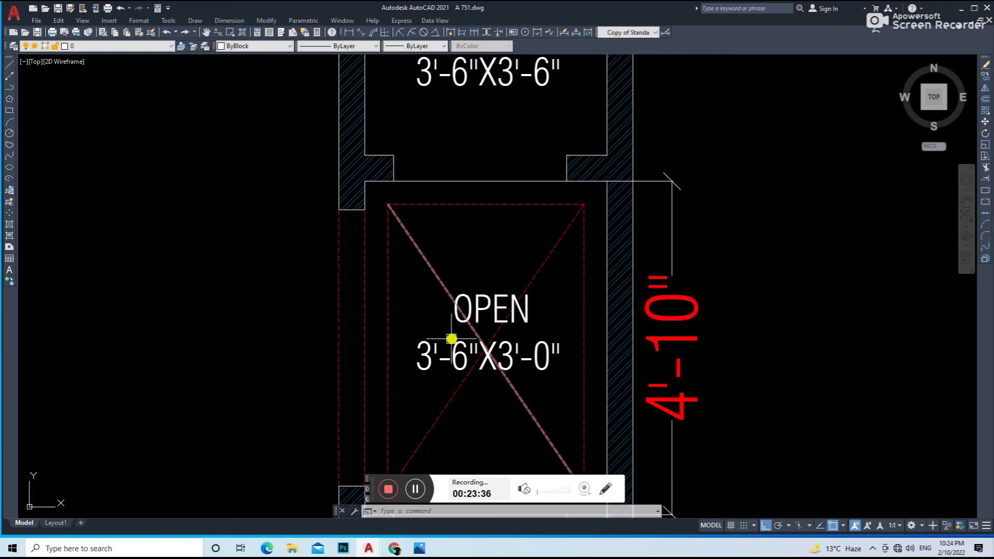
Step: Set the OPEN label size to 3'-6"X4'-10" and erase the temporary dimension
middle_drag(452, 340, 490, 231)
click(481, 228)
double_click(537, 214)
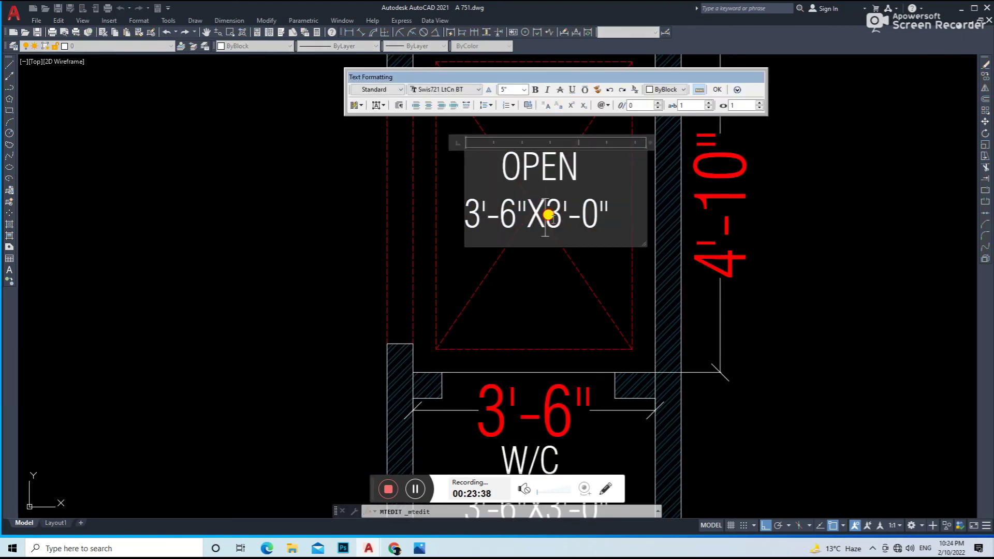
text(41)
click(558, 286)
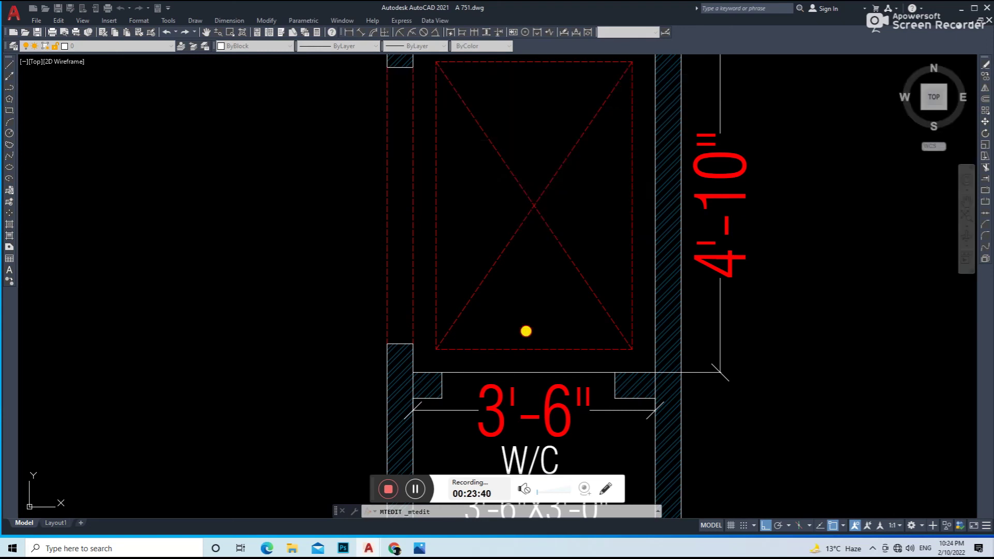
click(720, 294)
text(E)
scroll(720, 294, down, 4)
key(Return)
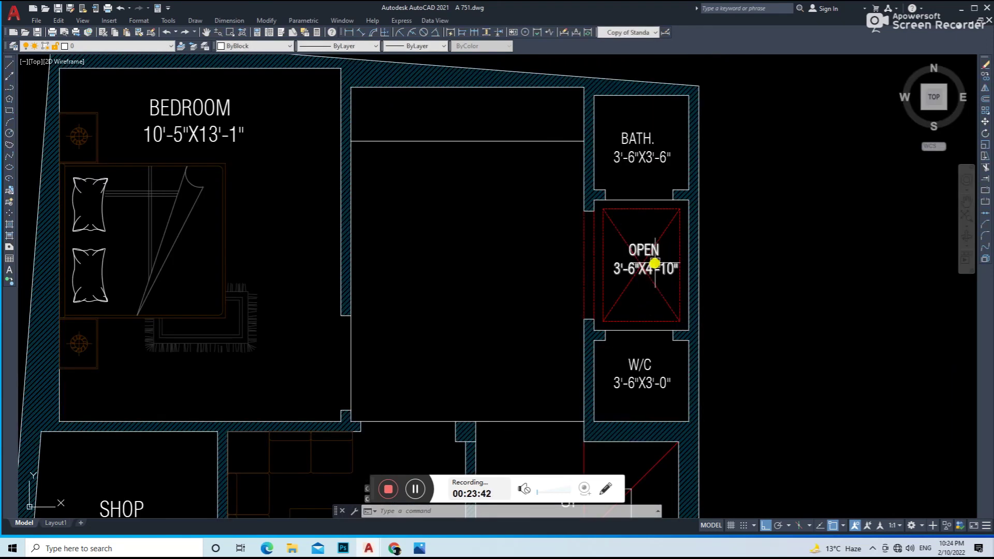
Step: Copy the OPEN label into the middle room and rename it ARCH
text(co)
key(Return)
click(663, 272)
click(535, 271)
key(Return)
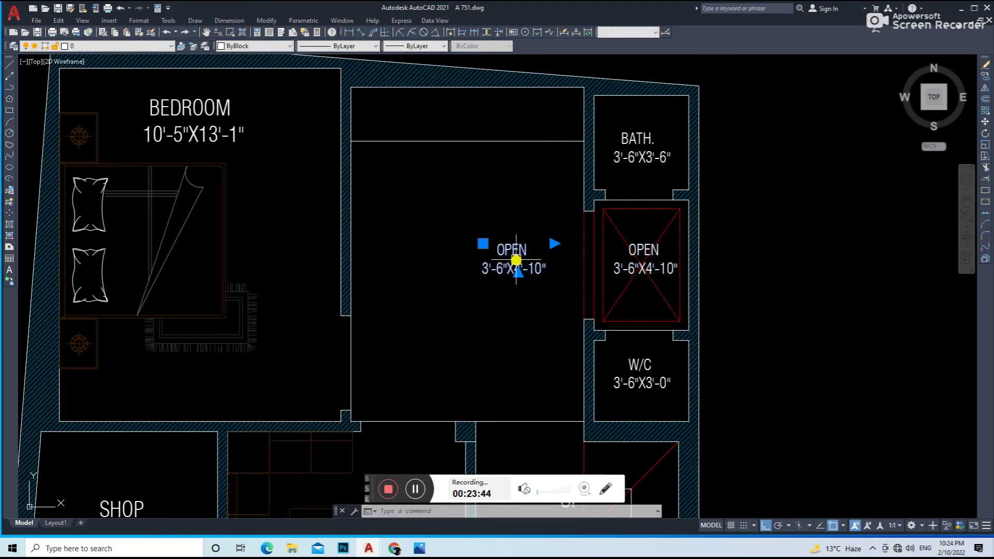
double_click(516, 261)
text(ARCH)
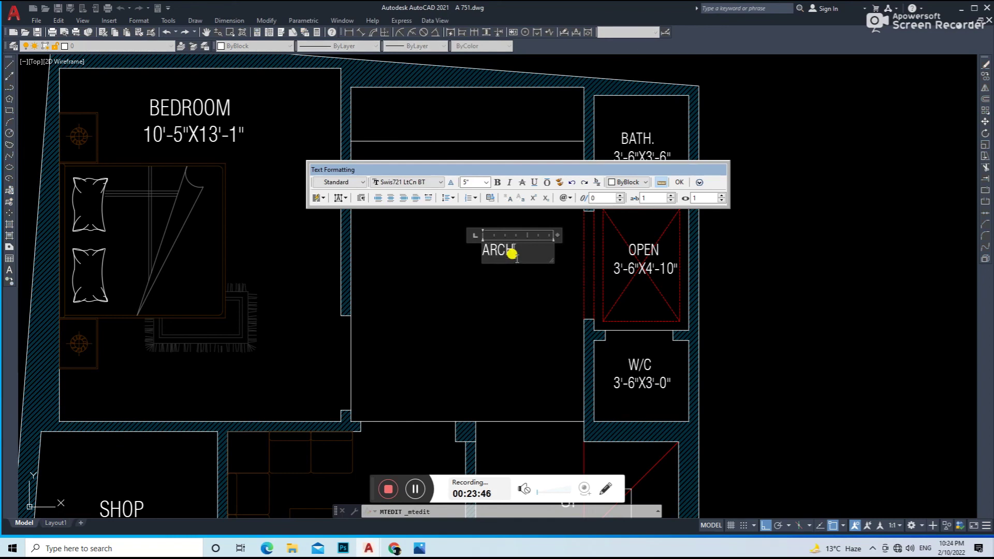
click(497, 244)
Step: Rotate the ARCH label vertical and move it beside the opening
key(space)
key(space)
click(480, 318)
click(487, 291)
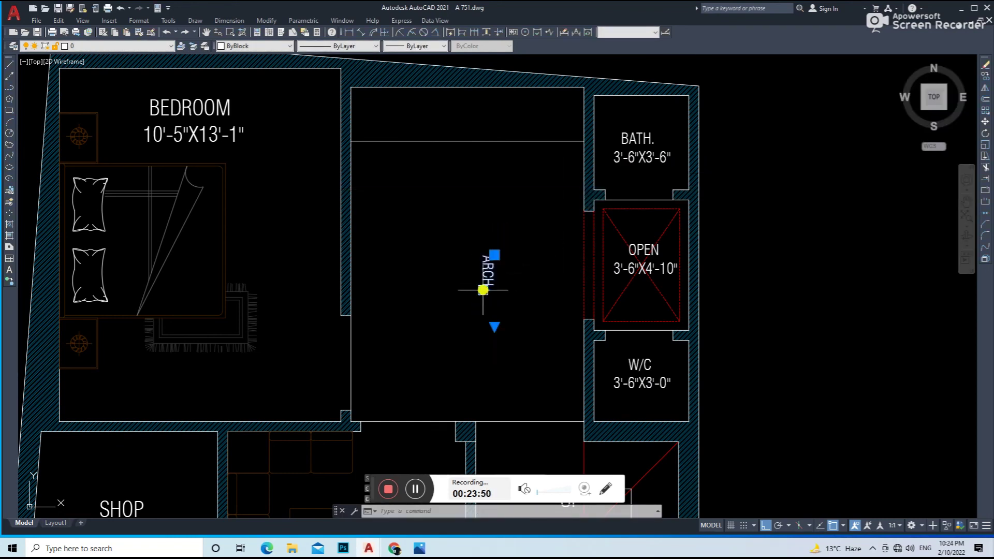
text(m)
key(Return)
scroll(562, 267, up, 5)
click(581, 262)
Step: Scale the ARCH label up to its final size
click(580, 280)
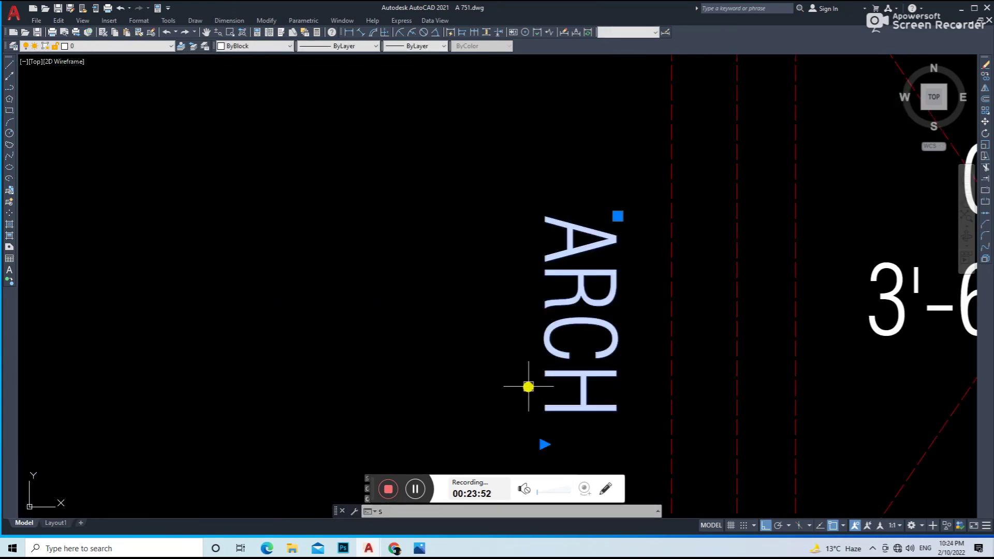
text(sc)
key(Return)
click(544, 425)
key(Return)
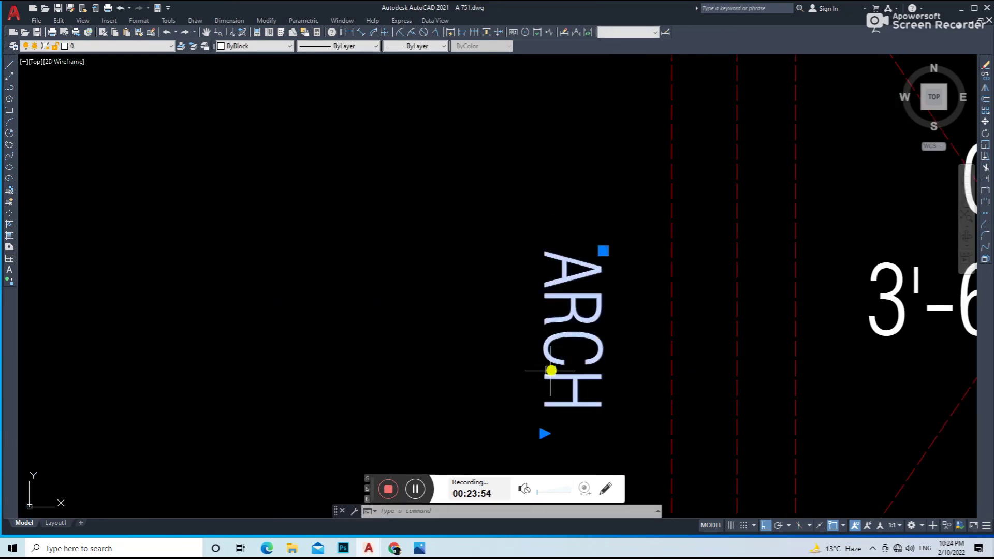
text(sc)
key(Return)
key(Escape)
text(sc)
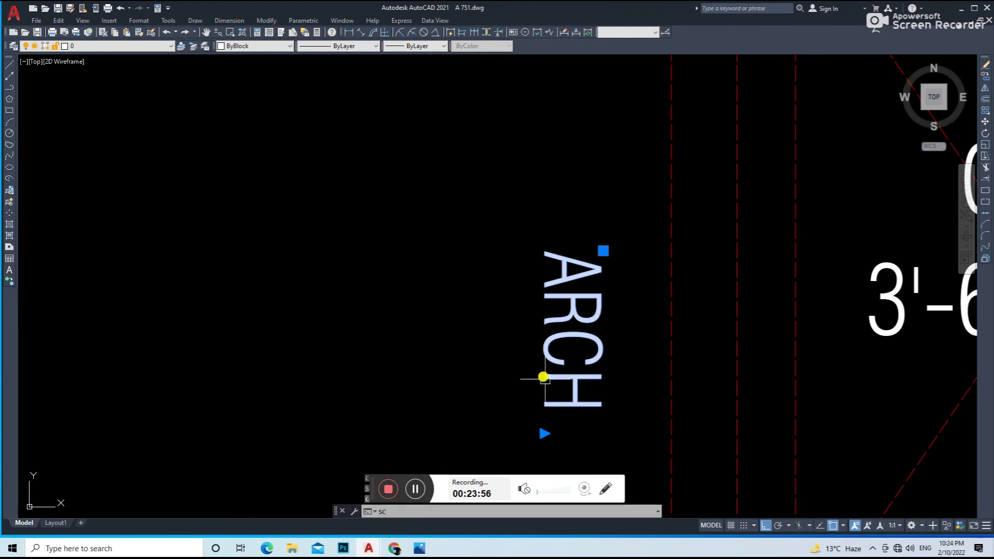
key(Return)
click(547, 382)
click(596, 279)
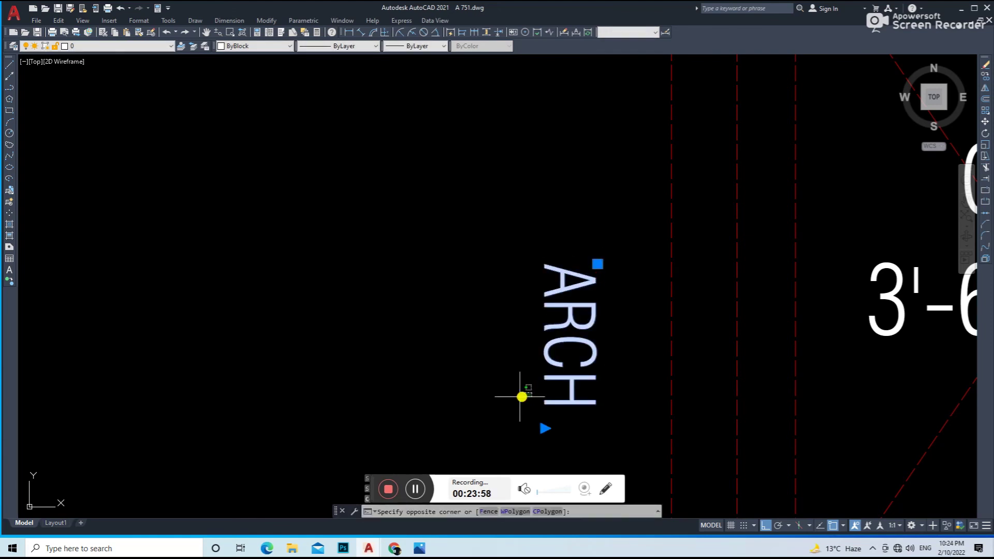
Step: Move the ARCH label inside the arch opening and zoom out
text(m)
key(Return)
click(553, 364)
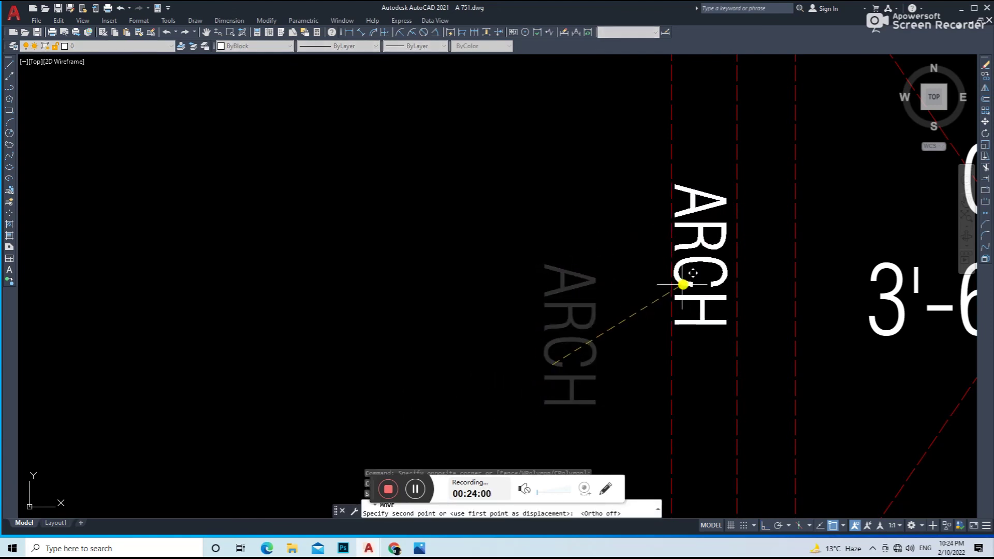
click(691, 288)
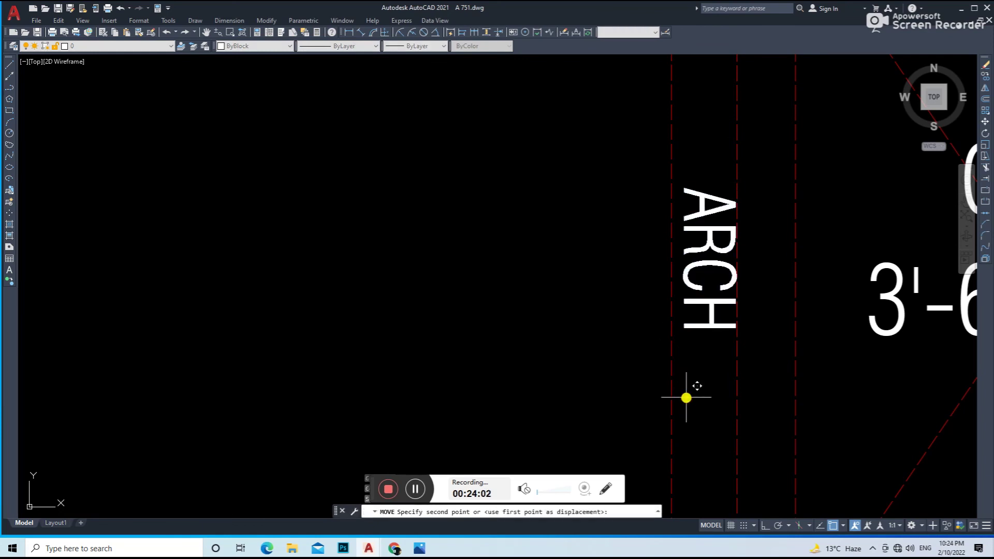
scroll(678, 362, down, 3)
scroll(677, 340, down, 2)
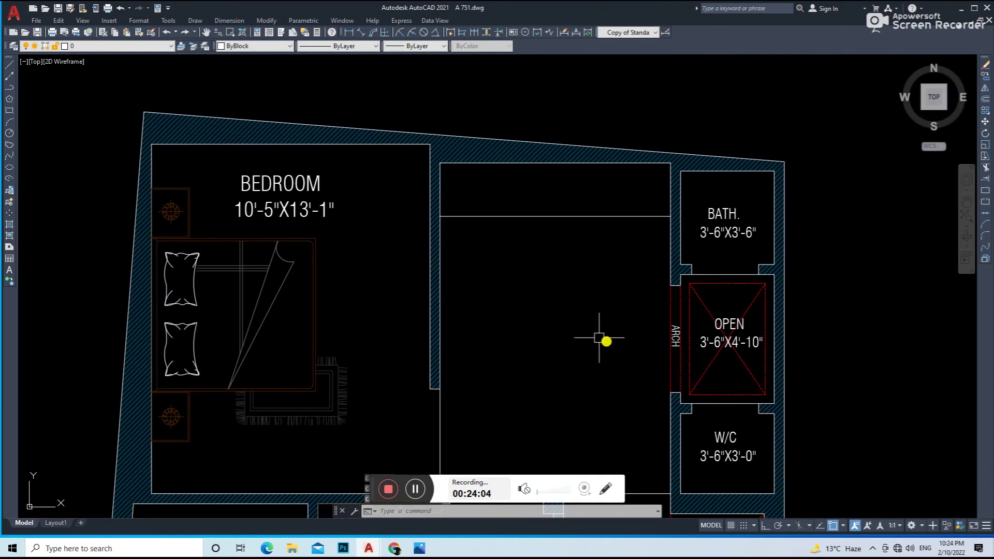
Step: Copy the first-floor KITCHEN leader label into the second-floor kitchen
scroll(628, 252, down, 2)
middle_drag(358, 277, 417, 312)
middle_drag(222, 215, 273, 225)
scroll(272, 225, up, 7)
click(383, 275)
text(co)
key(Return)
click(291, 318)
scroll(280, 315, down, 4)
middle_drag(859, 311, 660, 331)
scroll(706, 291, up, 3)
click(701, 306)
key(Escape)
scroll(632, 328, down, 4)
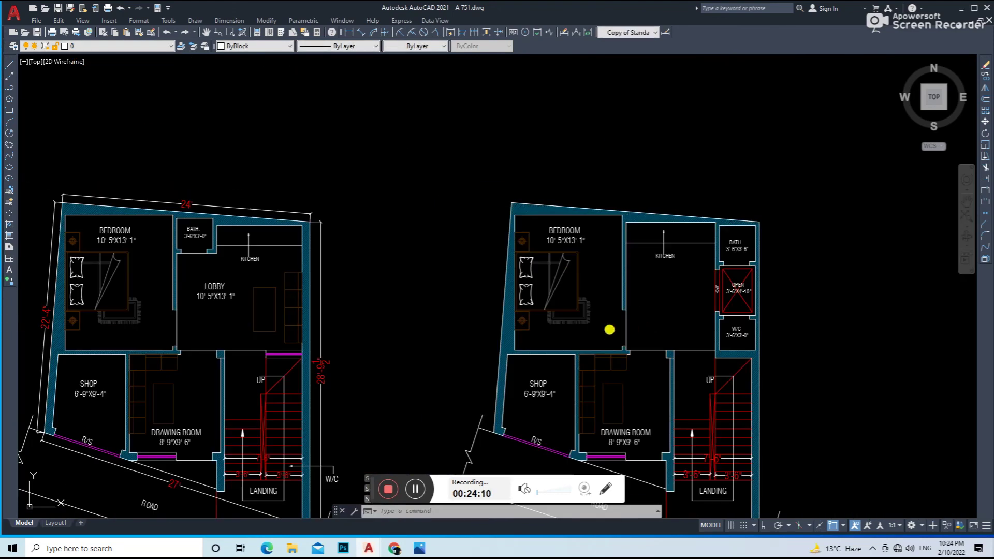
scroll(212, 281, up, 4)
Step: Copy the LOBBY room label into the second-floor lobby
key(Return)
click(220, 317)
scroll(744, 311, down, 1)
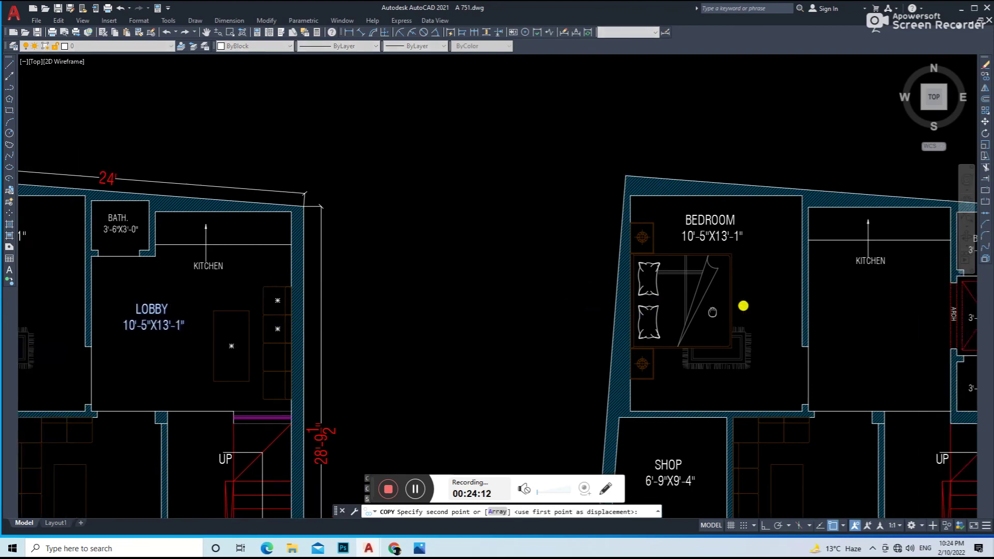
scroll(673, 341, up, 1)
click(656, 351)
key(Escape)
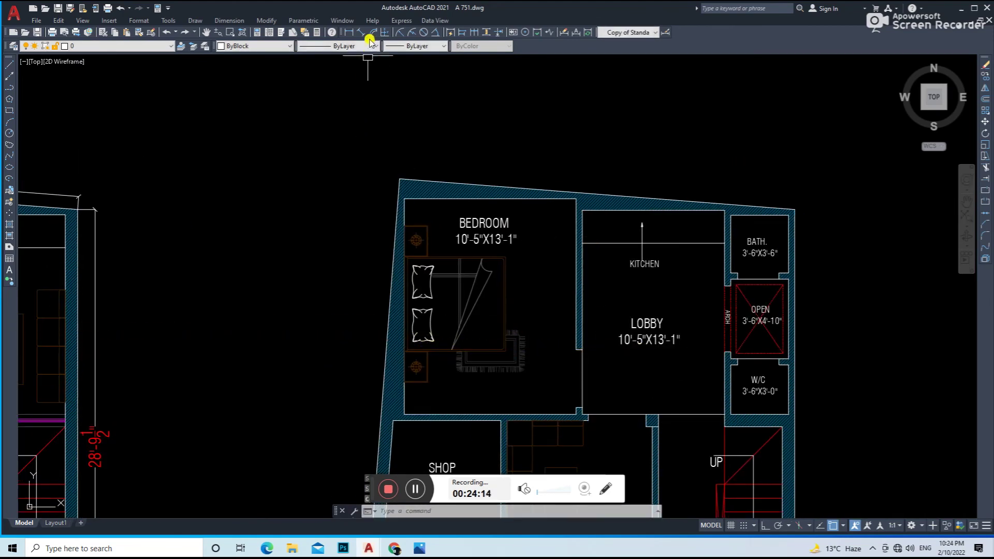
Step: Measure the second-floor lobby with aligned dimensions: 12'-4½" long and 8'-7½" wide
click(361, 33)
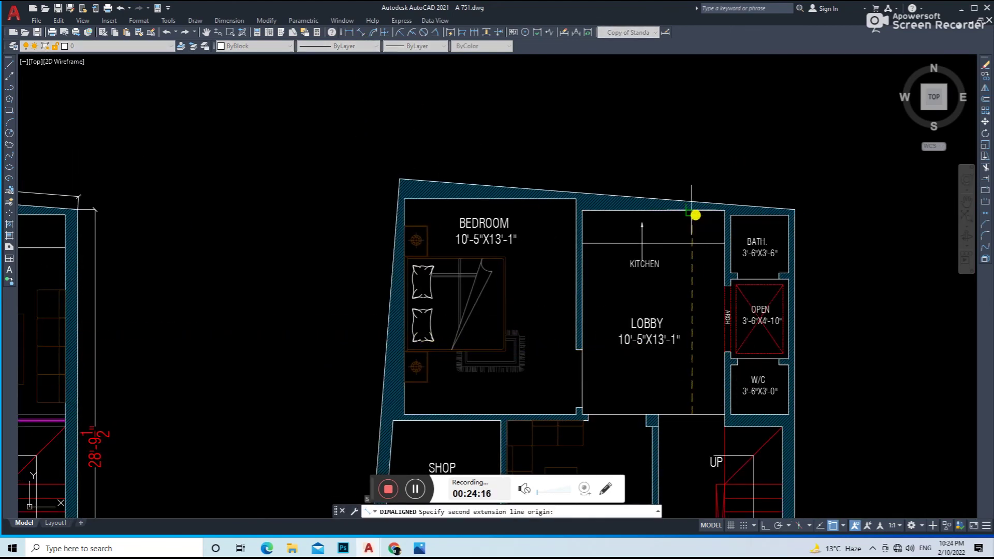
click(695, 214)
click(695, 214)
key(Return)
scroll(608, 255, up, 2)
click(557, 239)
click(792, 240)
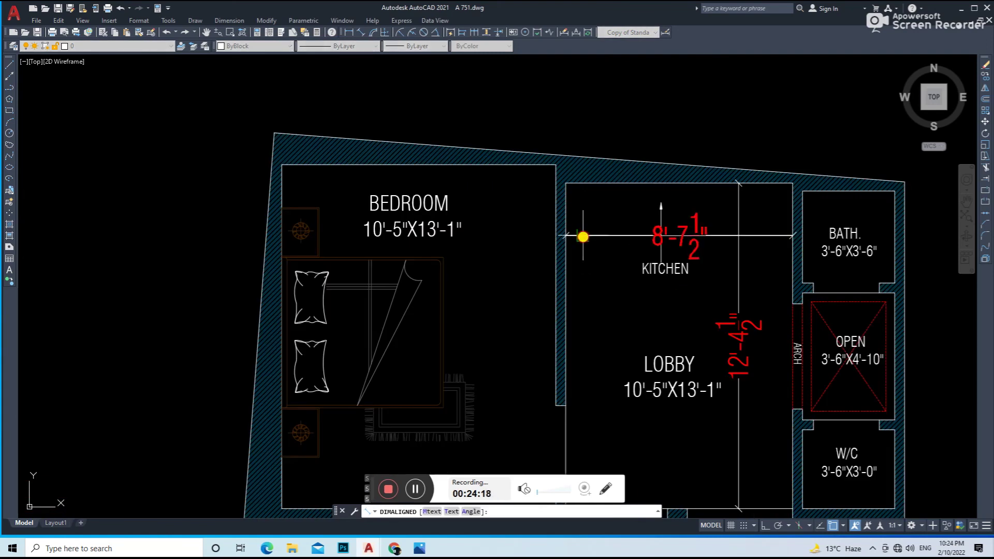
click(576, 305)
scroll(616, 414, up, 2)
Step: Edit the copied LOBBY label's size text to read 8'-7"X12'-4"
double_click(625, 382)
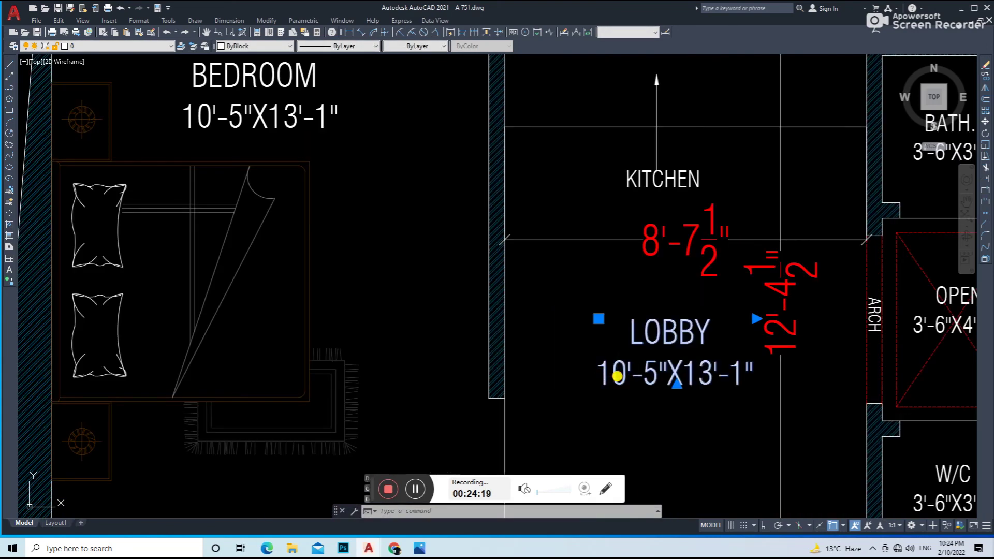
text(9)
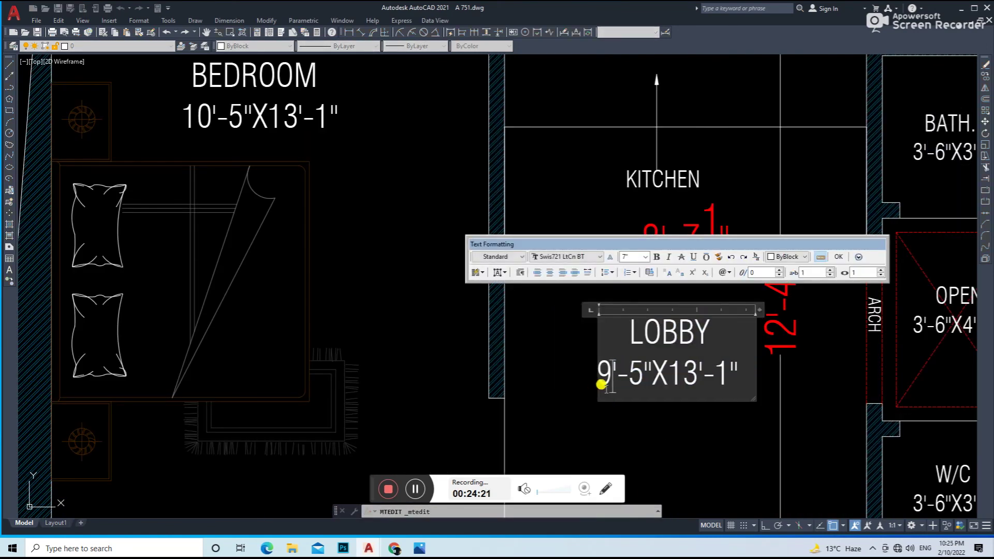
text(8)
scroll(659, 383, up, 4)
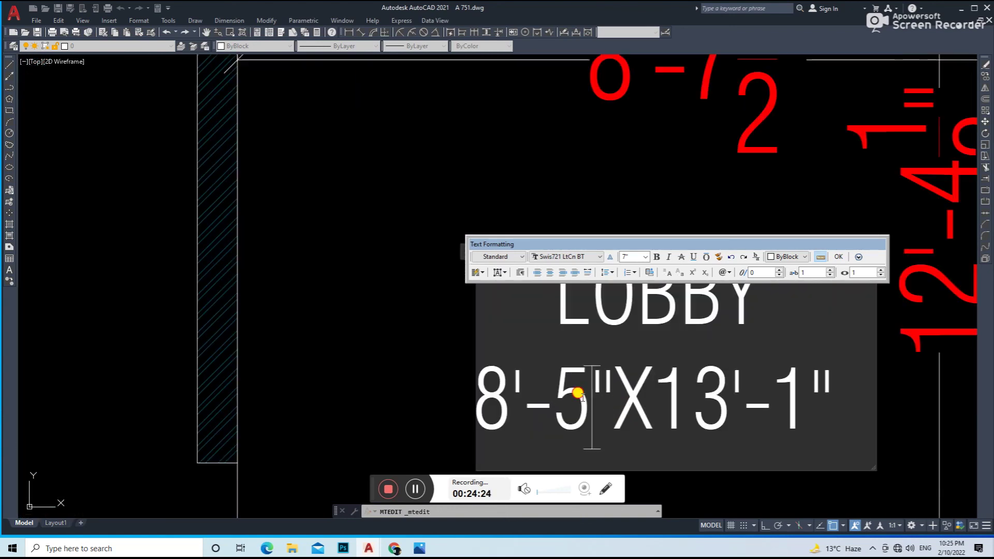
text(7)
scroll(565, 394, down, 4)
scroll(631, 389, up, 4)
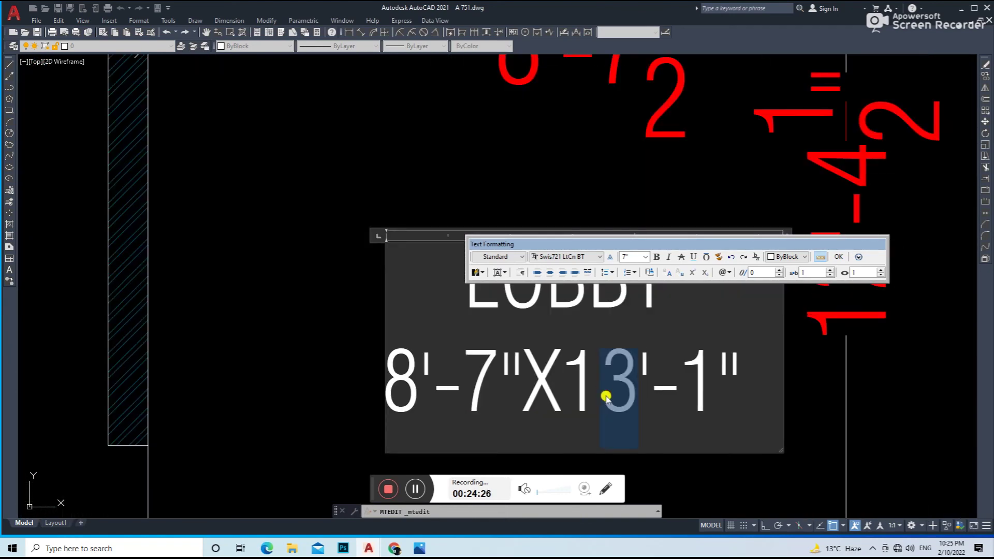
text(2)
scroll(656, 395, down, 2)
scroll(673, 407, down, 2)
scroll(673, 414, up, 4)
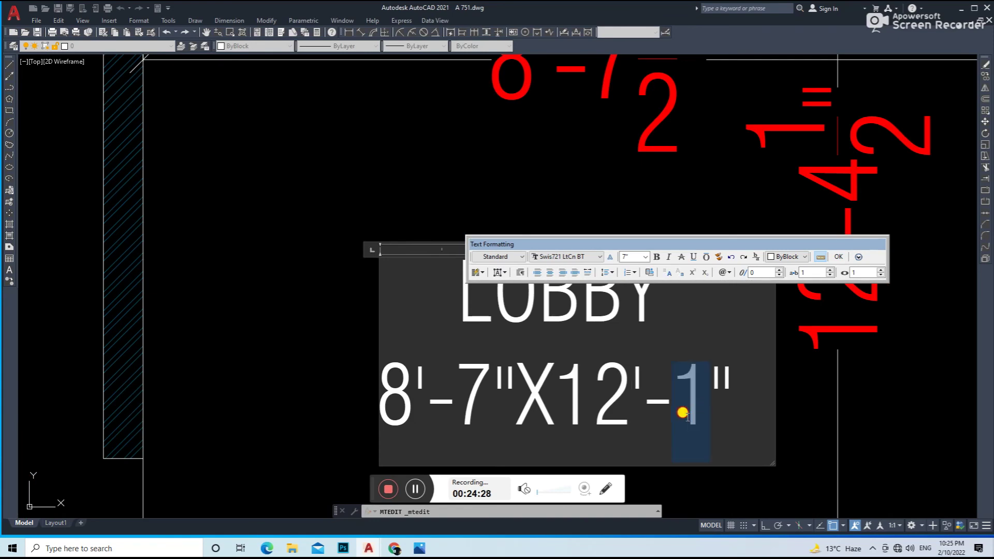
text(4)
click(630, 470)
scroll(706, 355, down, 4)
scroll(746, 290, up, 2)
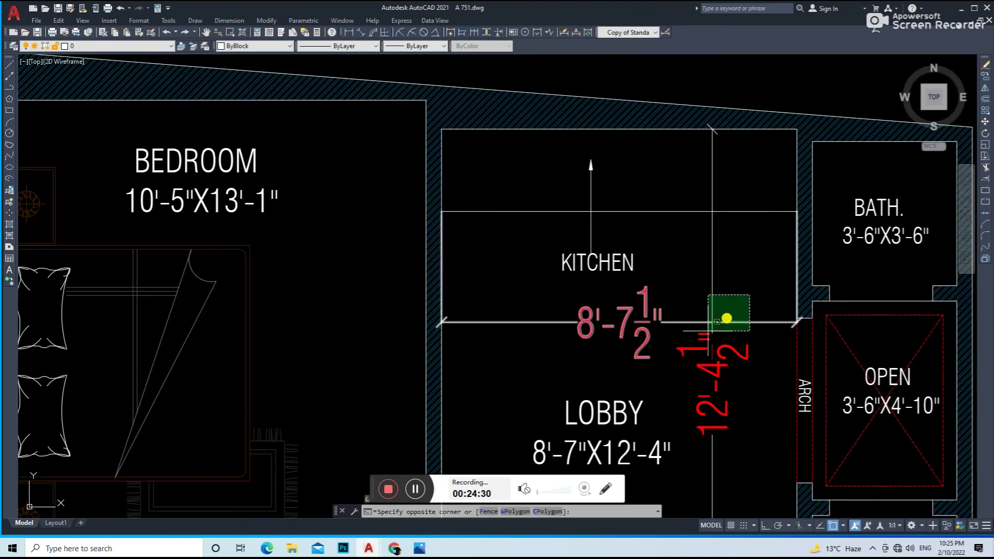
scroll(672, 304, down, 2)
middle_drag(667, 318, 621, 232)
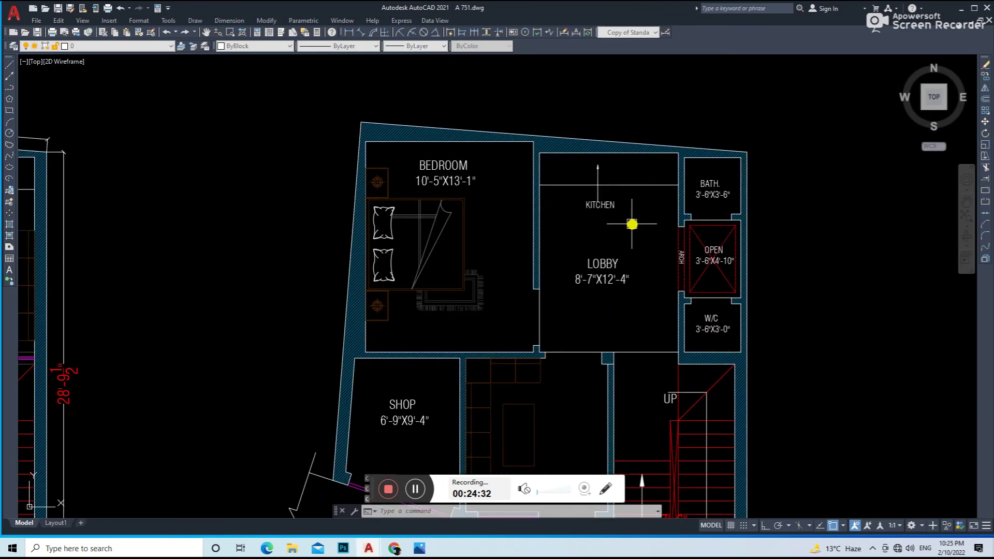
Step: Add a 24' aligned dimension along the second-floor plan's top wall
scroll(626, 227, down, 1)
scroll(611, 212, down, 2)
scroll(648, 223, down, 2)
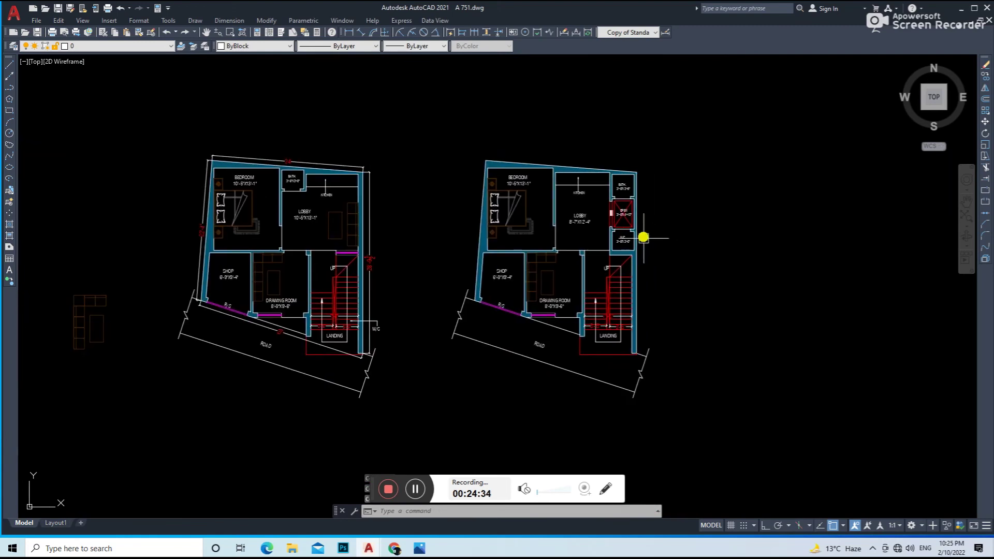
click(359, 33)
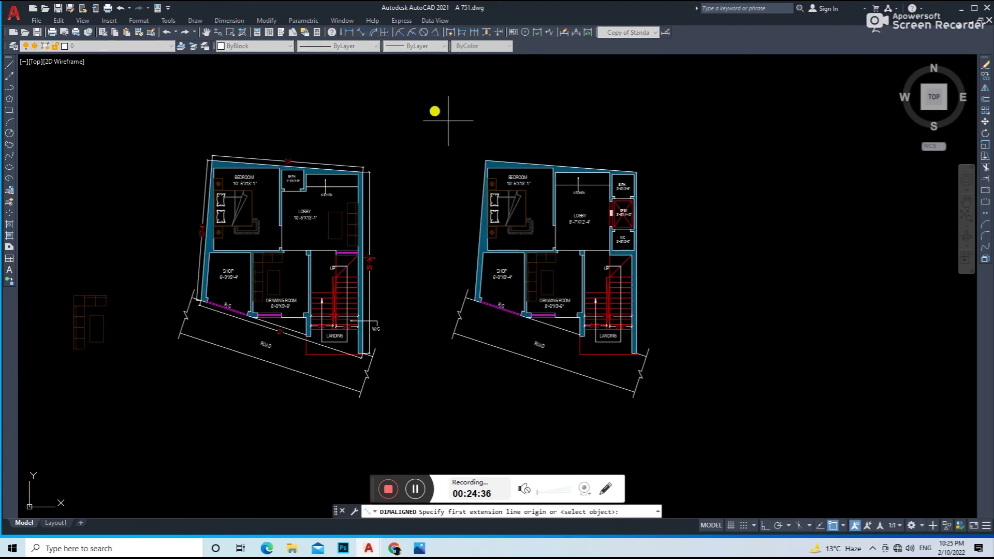
scroll(485, 171, up, 4)
middle_drag(907, 179, 804, 163)
click(766, 188)
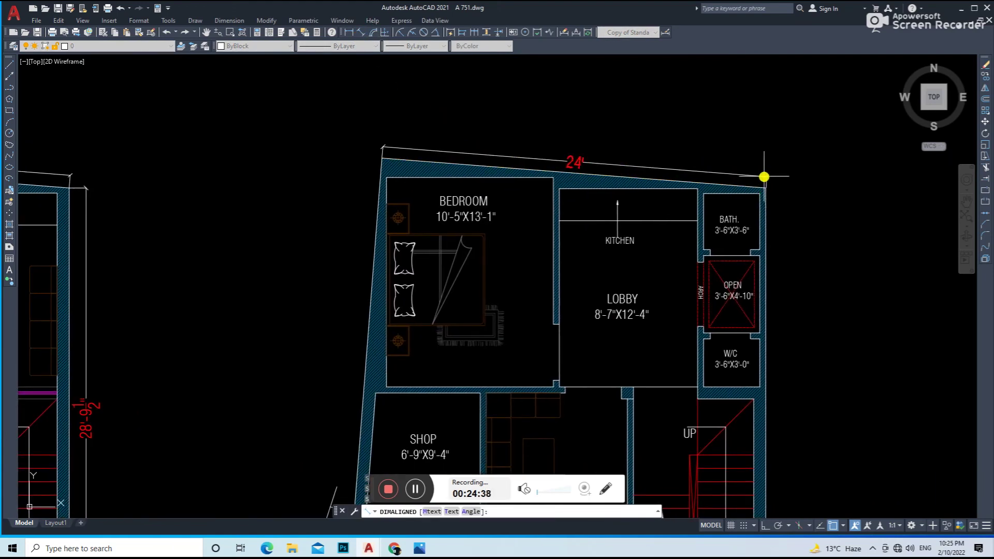
Step: Dimension the right outer wall at 28'-9½"
key(space)
click(765, 191)
scroll(765, 191, down, 3)
scroll(767, 198, up, 2)
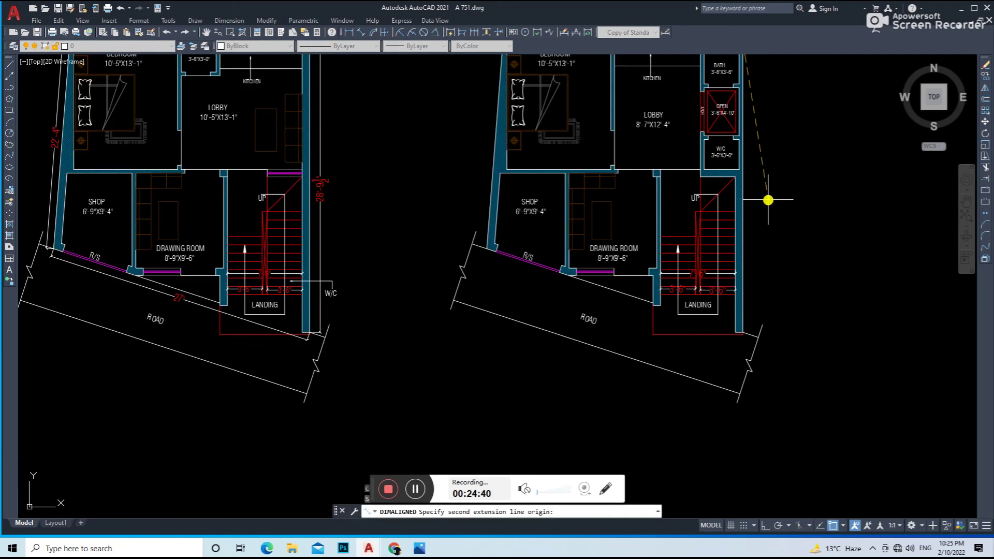
key(Escape)
key(space)
middle_drag(767, 200, 610, 340)
scroll(657, 183, up, 5)
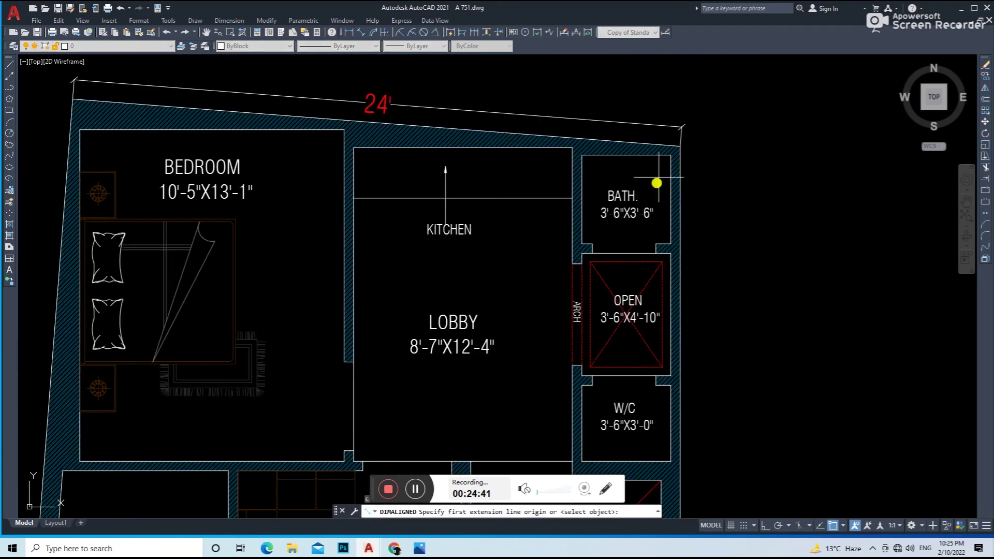
click(680, 138)
scroll(749, 240, down, 5)
scroll(716, 318, up, 5)
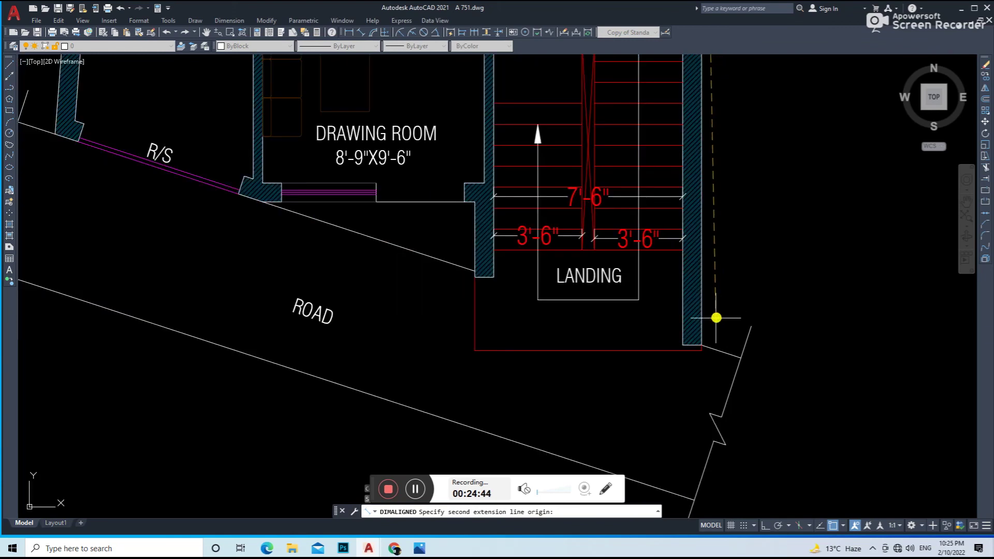
click(703, 344)
scroll(721, 288, down, 5)
scroll(701, 284, up, 4)
click(700, 283)
Step: Dimension the road-side wall at 27' and the left wall at 22'-4"
key(space)
scroll(677, 411, up, 4)
scroll(686, 409, down, 6)
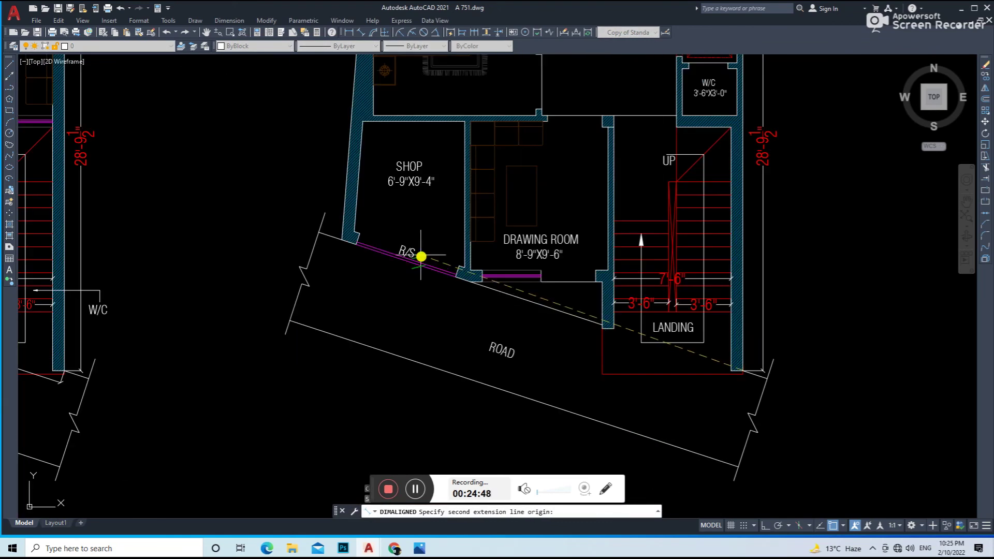
scroll(323, 240, up, 5)
click(336, 236)
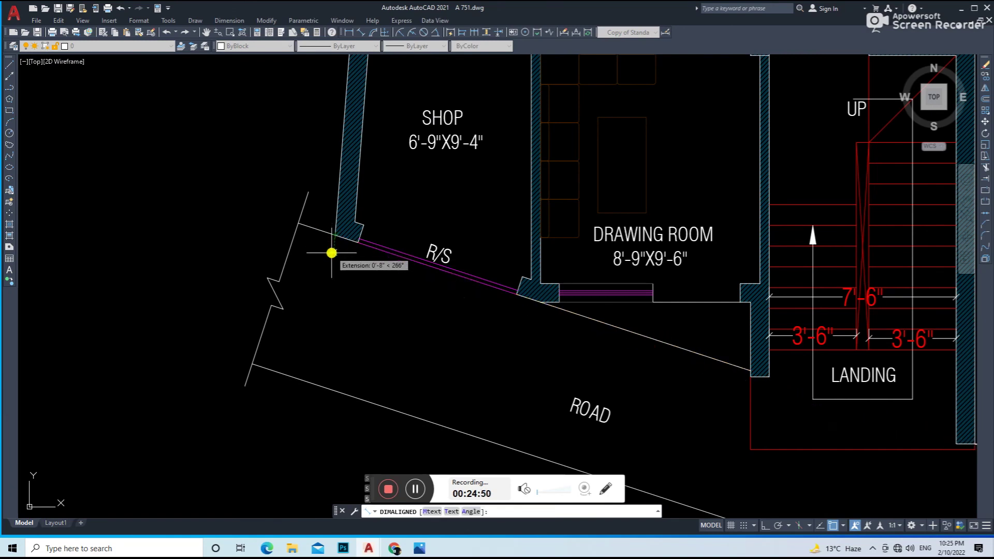
click(328, 259)
key(space)
click(337, 236)
scroll(362, 218, down, 5)
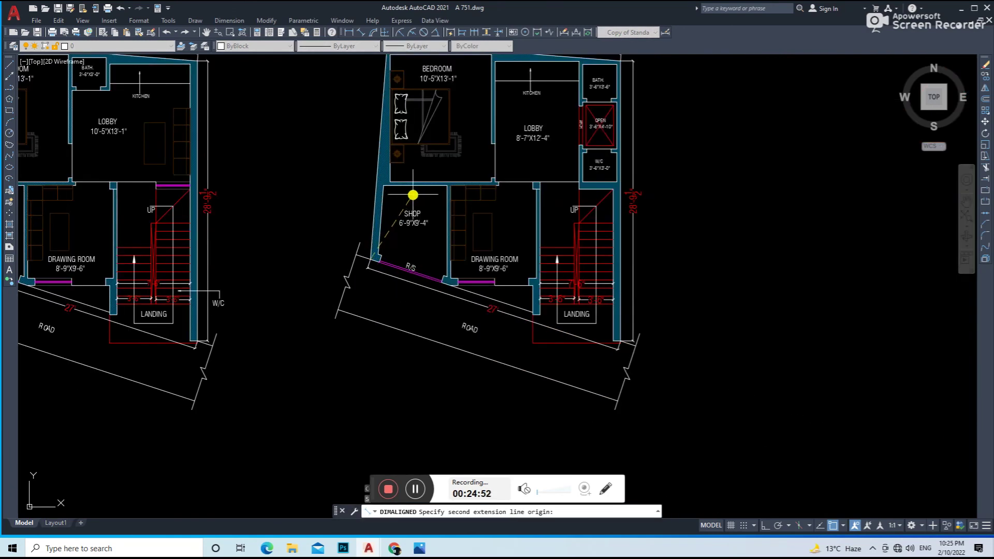
scroll(381, 191, up, 4)
scroll(371, 197, up, 2)
click(363, 194)
click(350, 234)
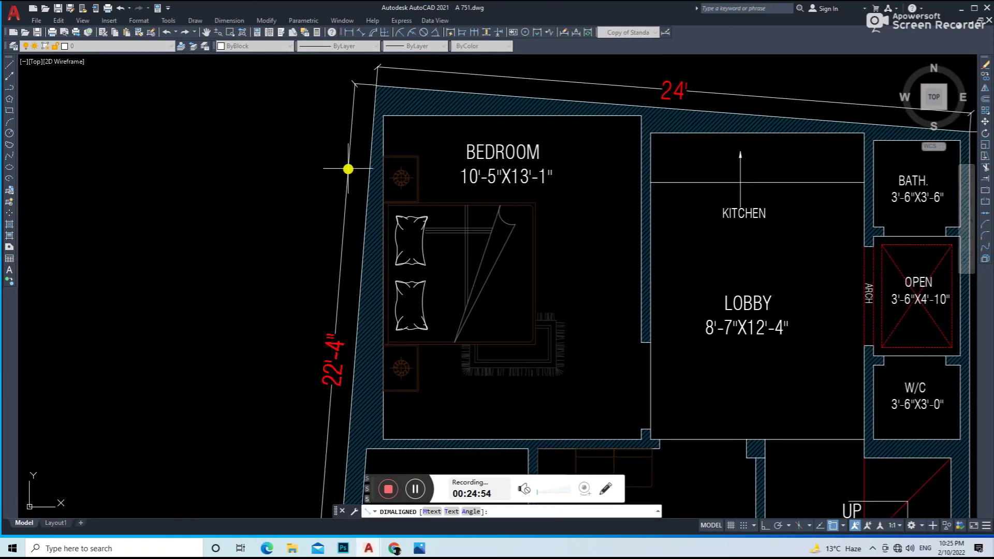
Step: Delete the loose furniture blocks sitting to the left of the plans
scroll(348, 166, down, 8)
middle_drag(461, 258, 534, 253)
click(215, 226)
click(78, 333)
key(Delete)
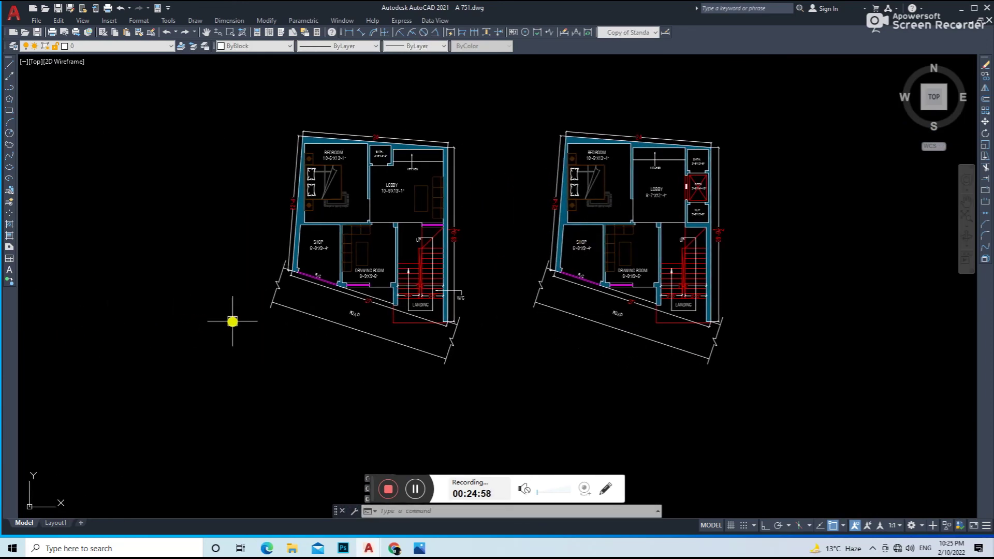